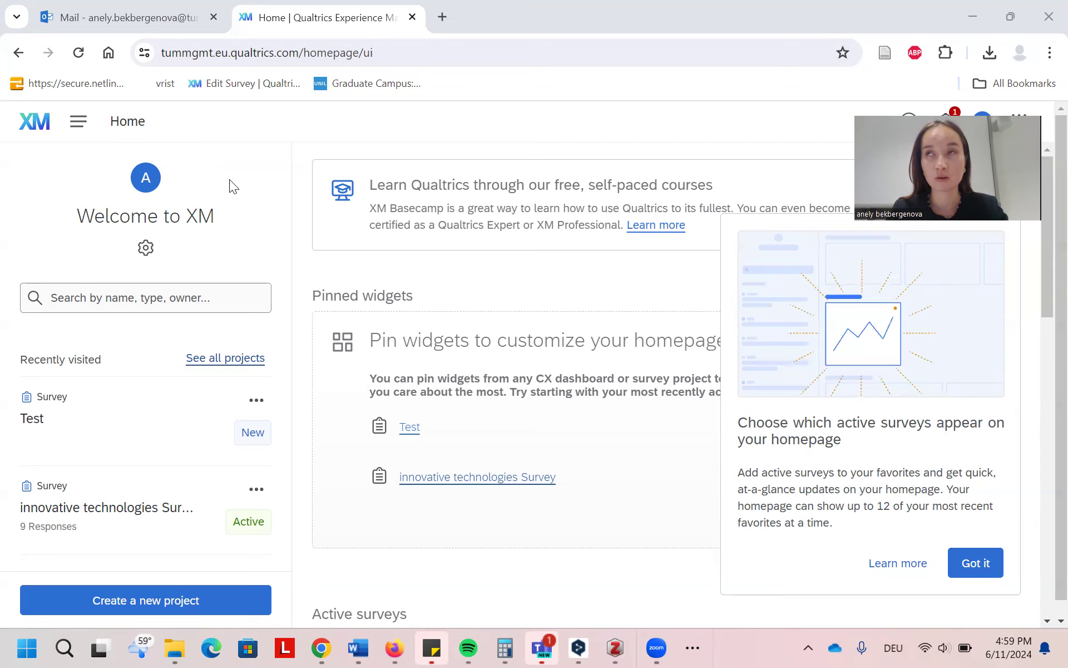
click(78, 122)
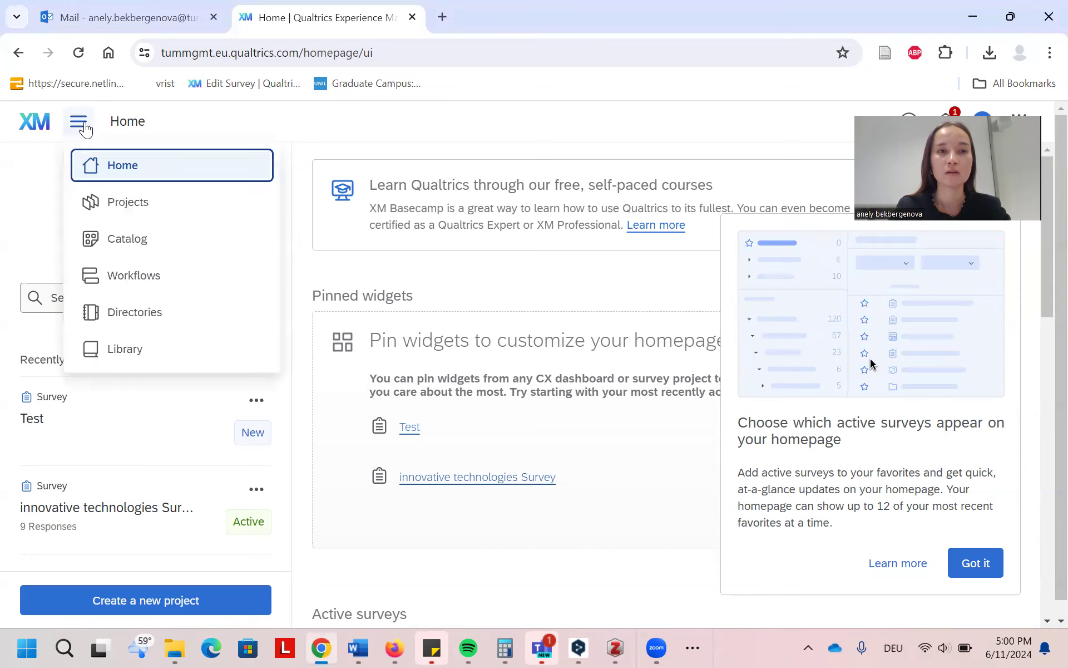
click(275, 126)
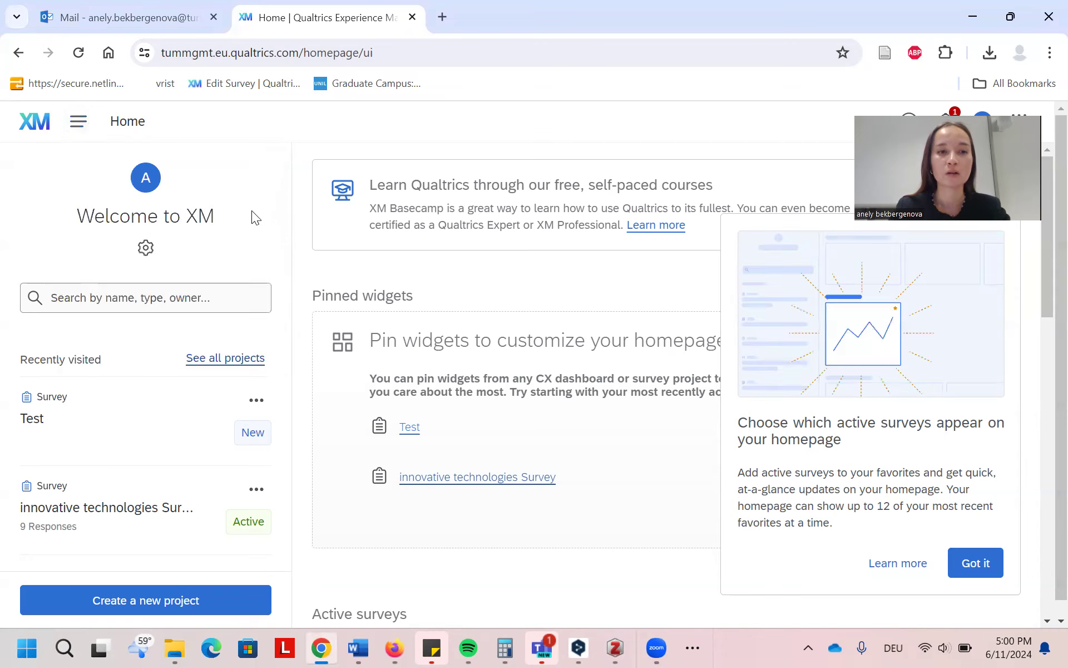
Create a blank survey project from scratch named "Thesis experiment".
click(165, 599)
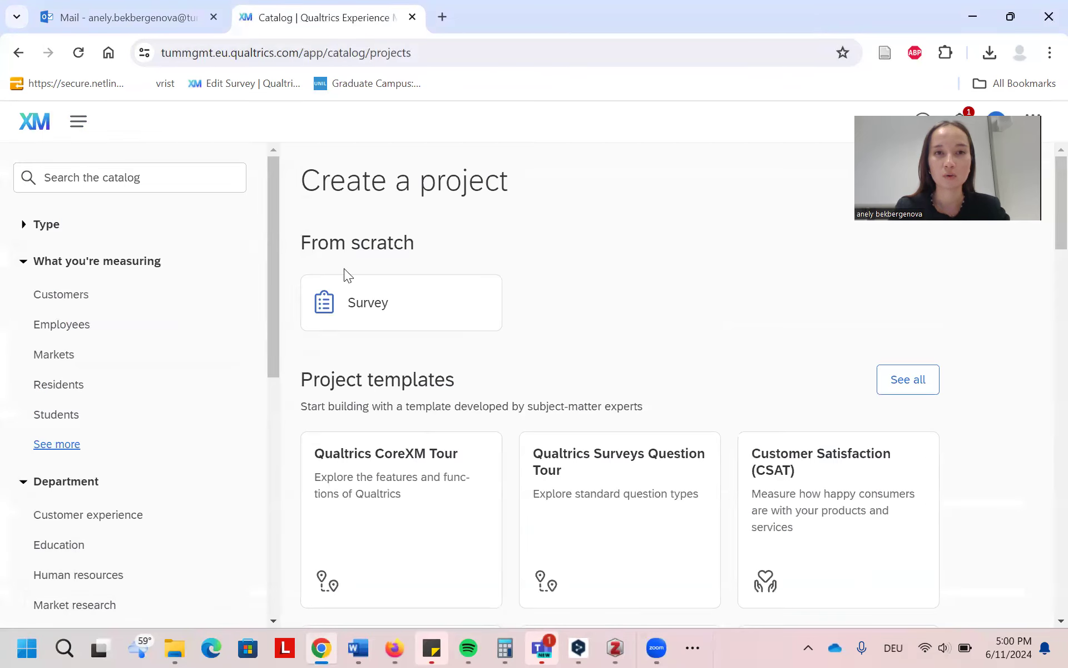
click(372, 317)
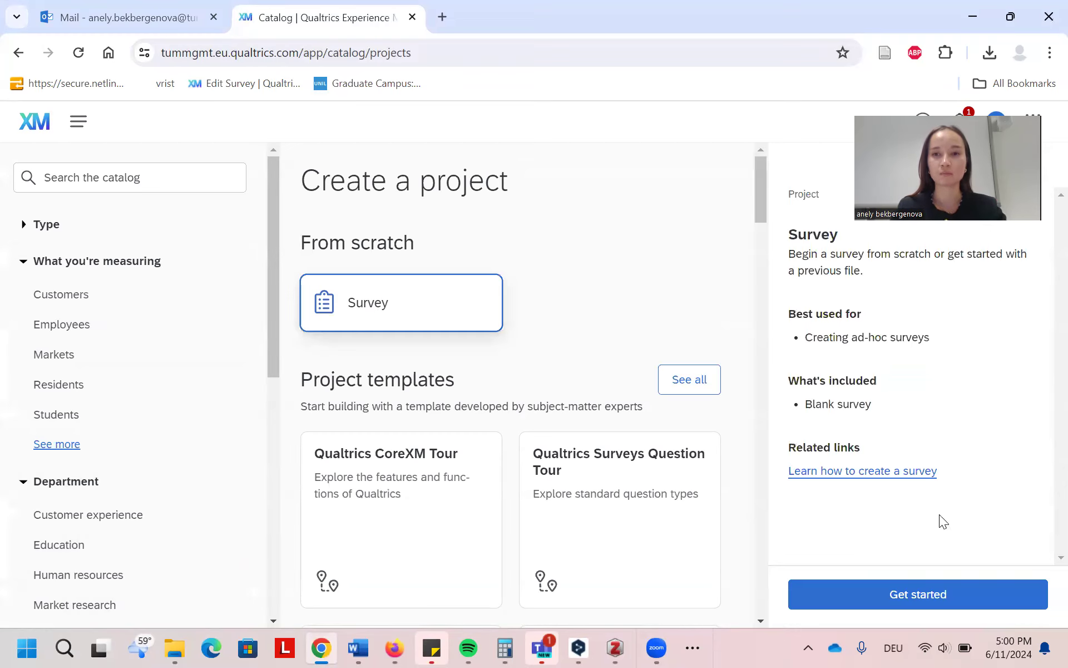
click(947, 603)
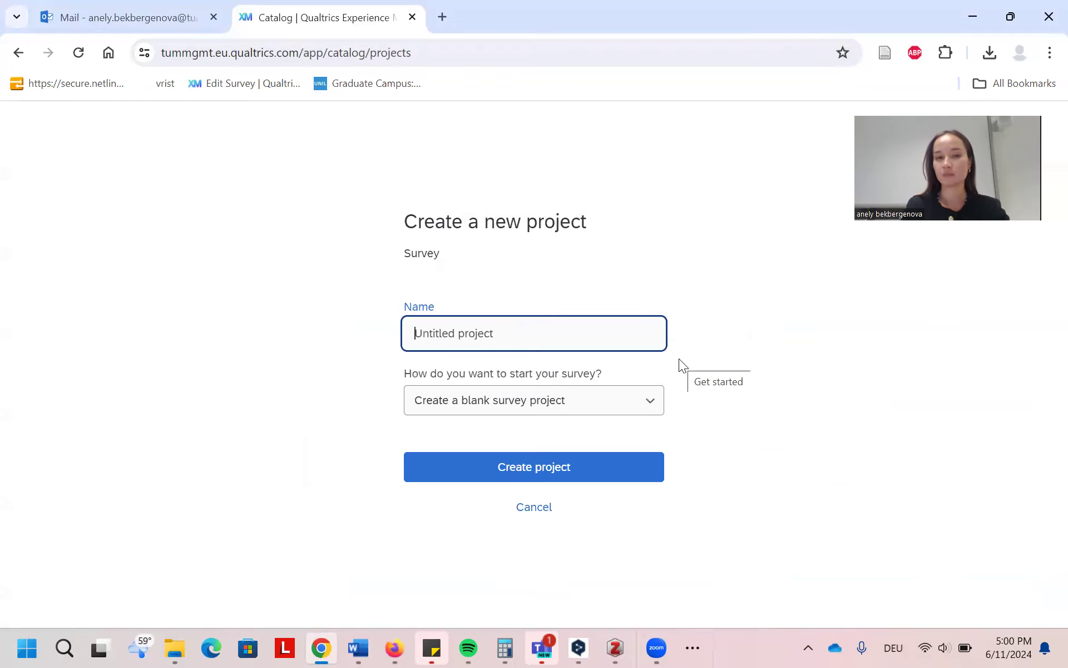
text(T)
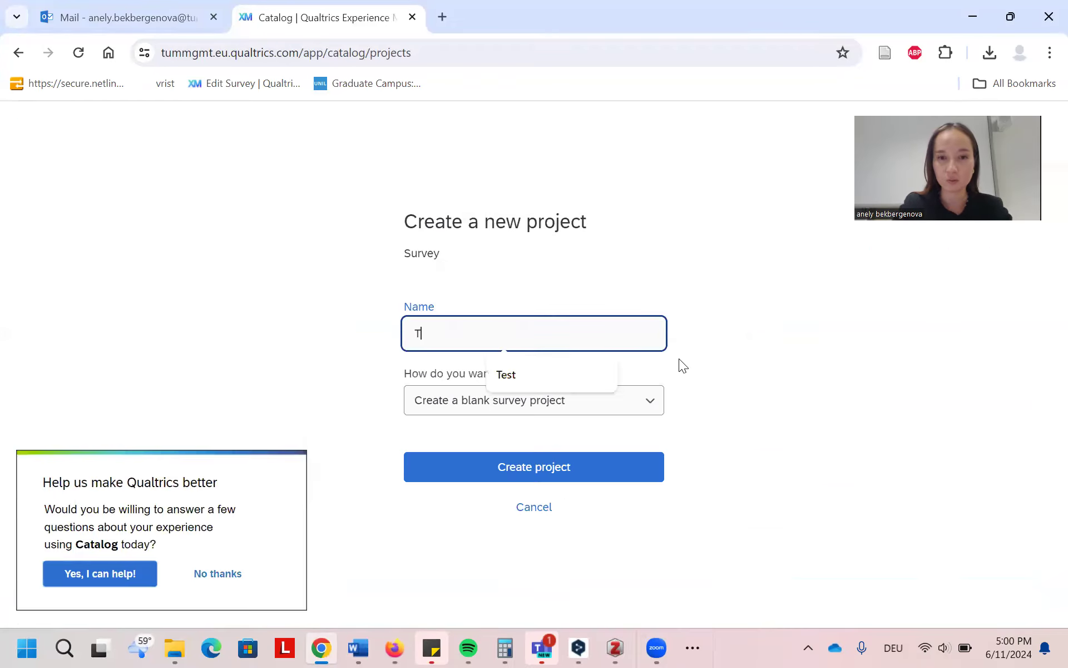
text(hesis e)
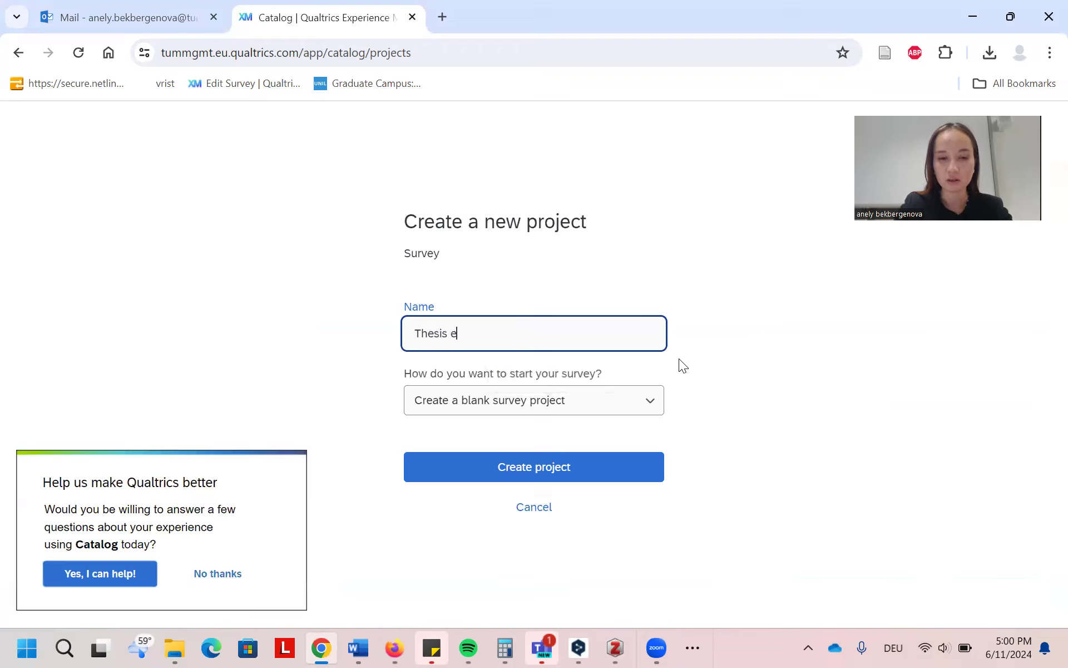
text(xperiment)
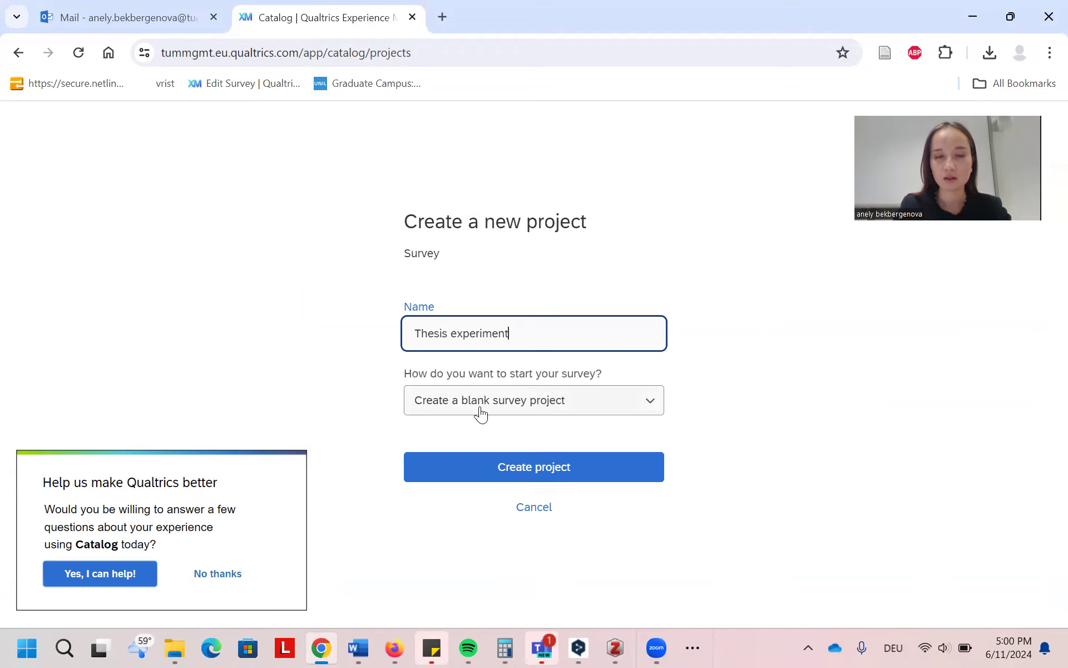
click(563, 468)
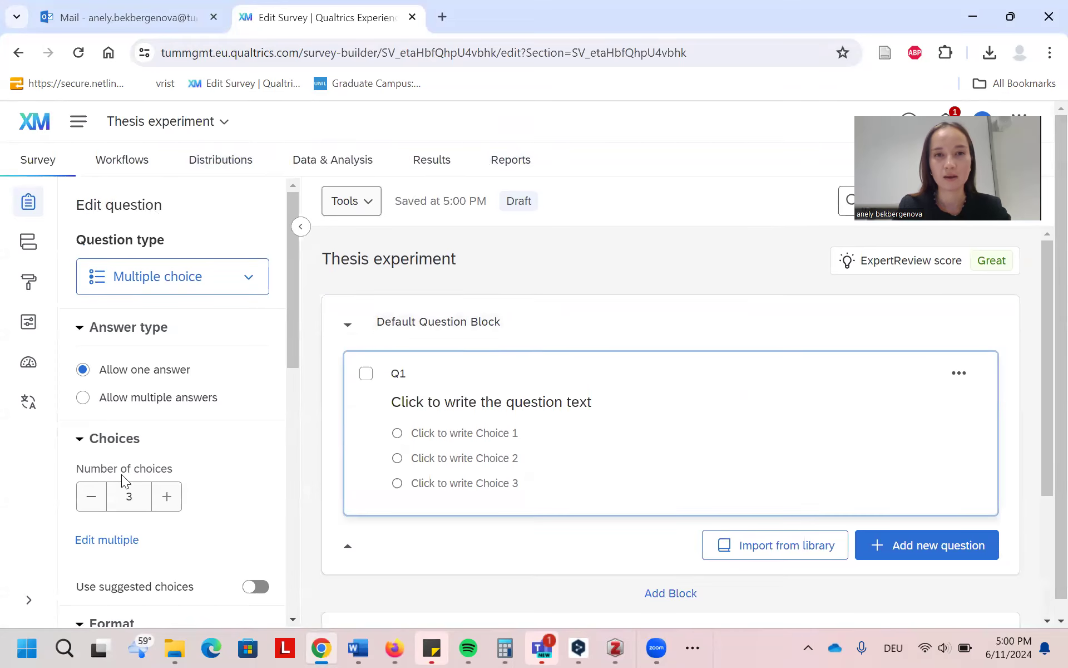
Dismiss the Digital Experience Analytics consent request without choosing an answer.
scroll(546, 260, down, 2)
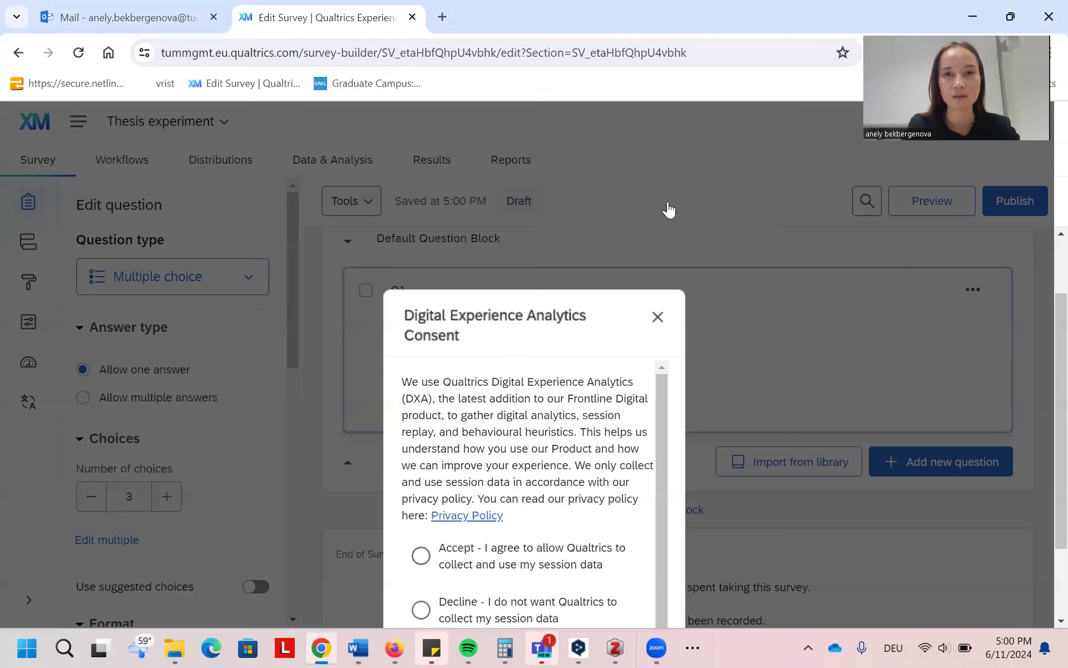
click(657, 188)
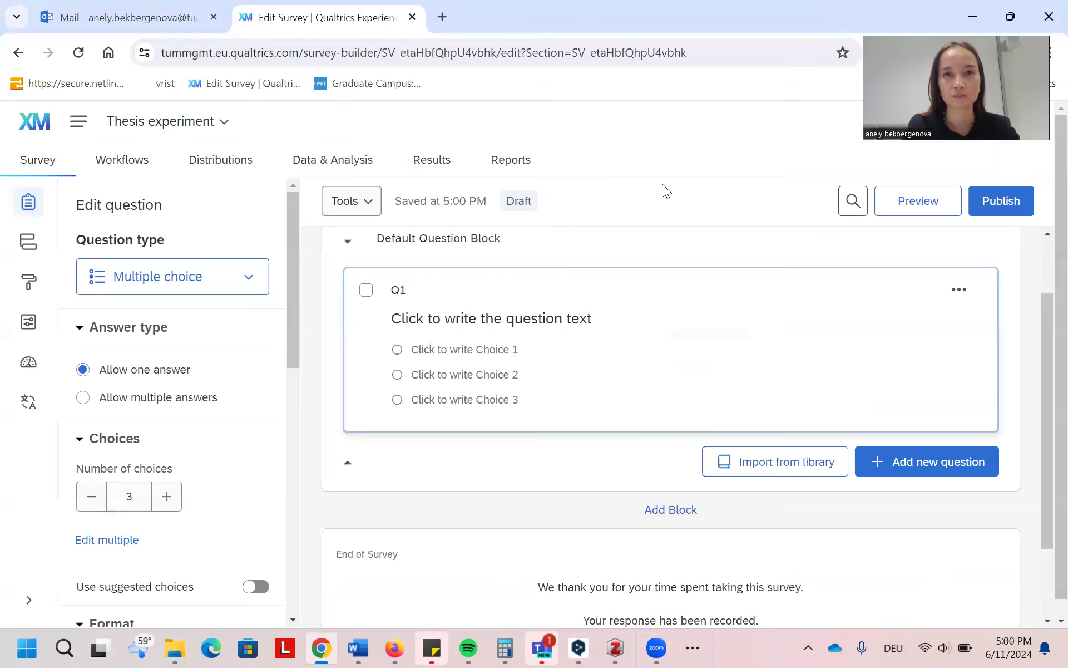
scroll(551, 278, up, 2)
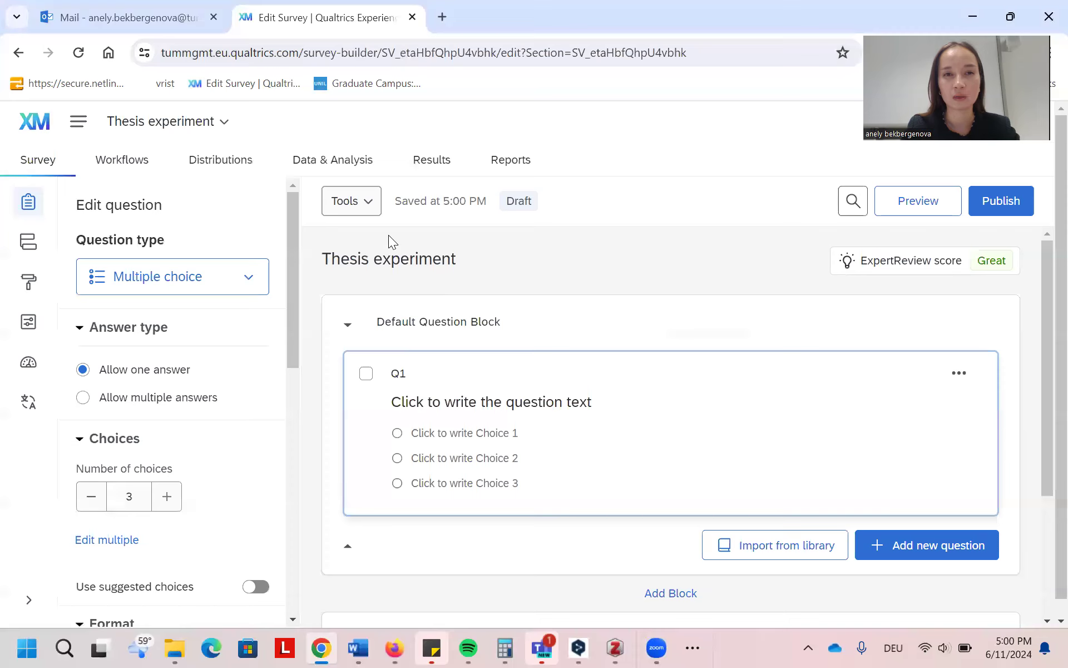
Rename the default question block to "Consent".
scroll(498, 262, down, 2)
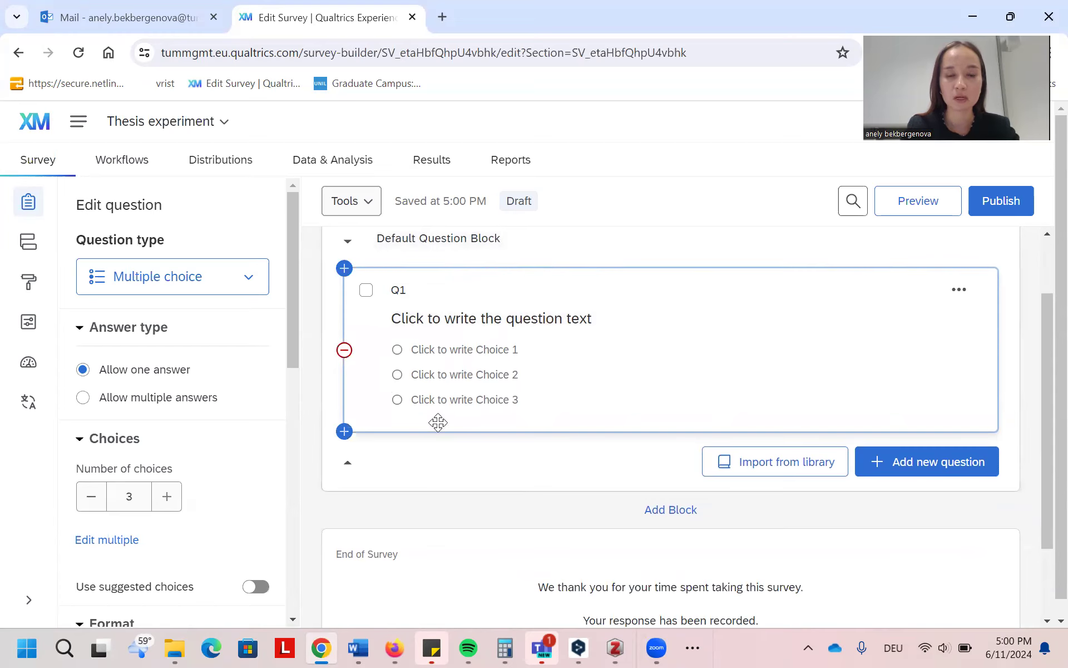
scroll(429, 272, up, 2)
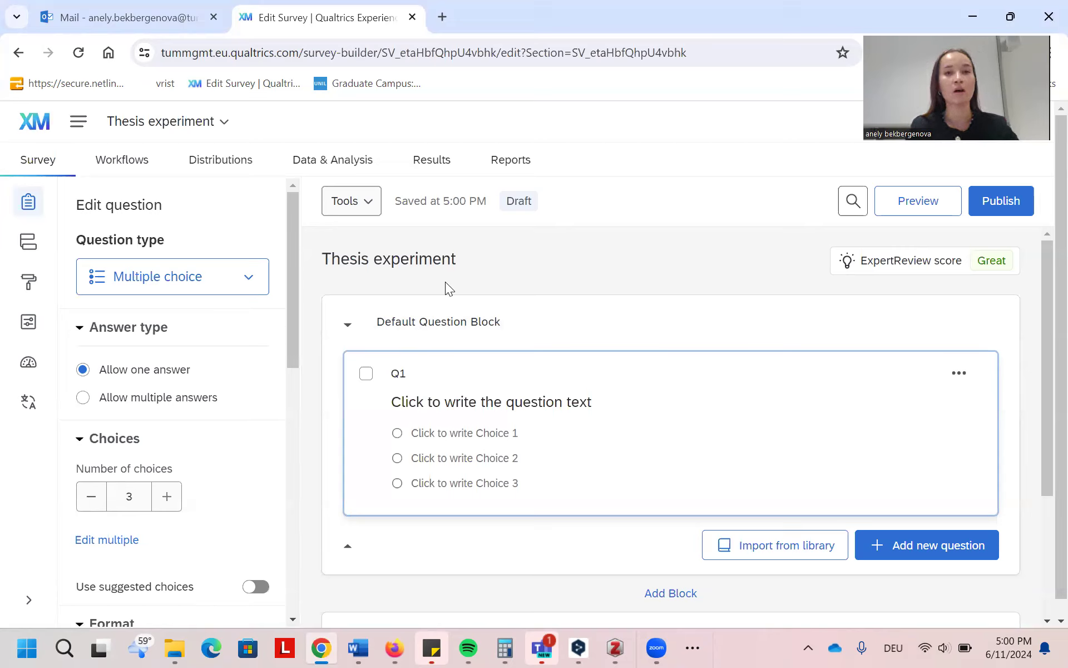
click(454, 325)
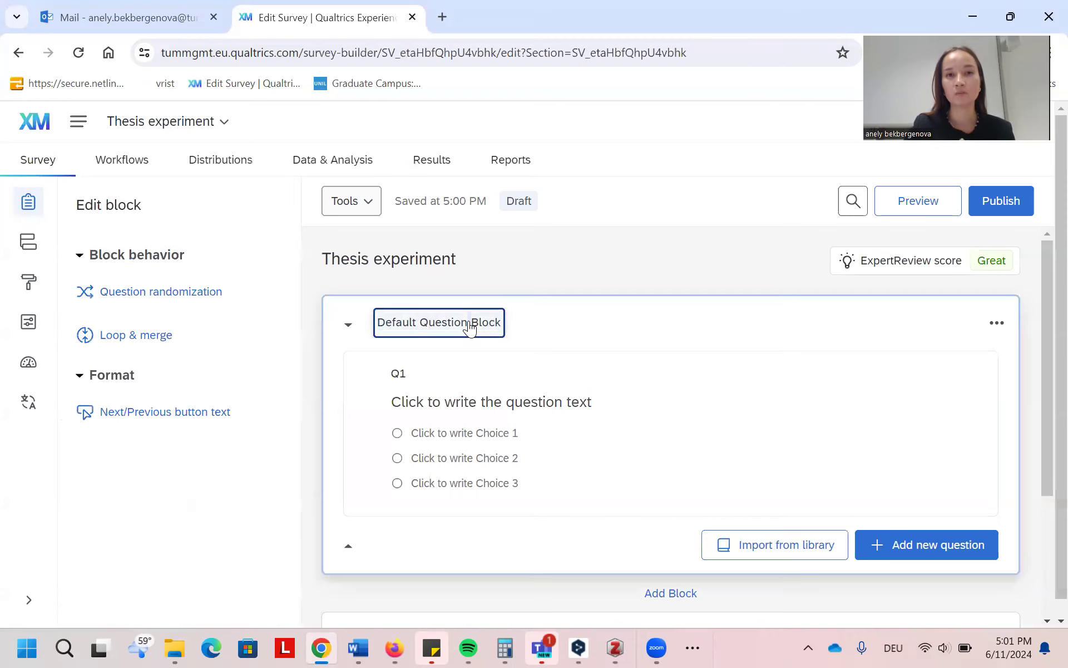
text(Consent)
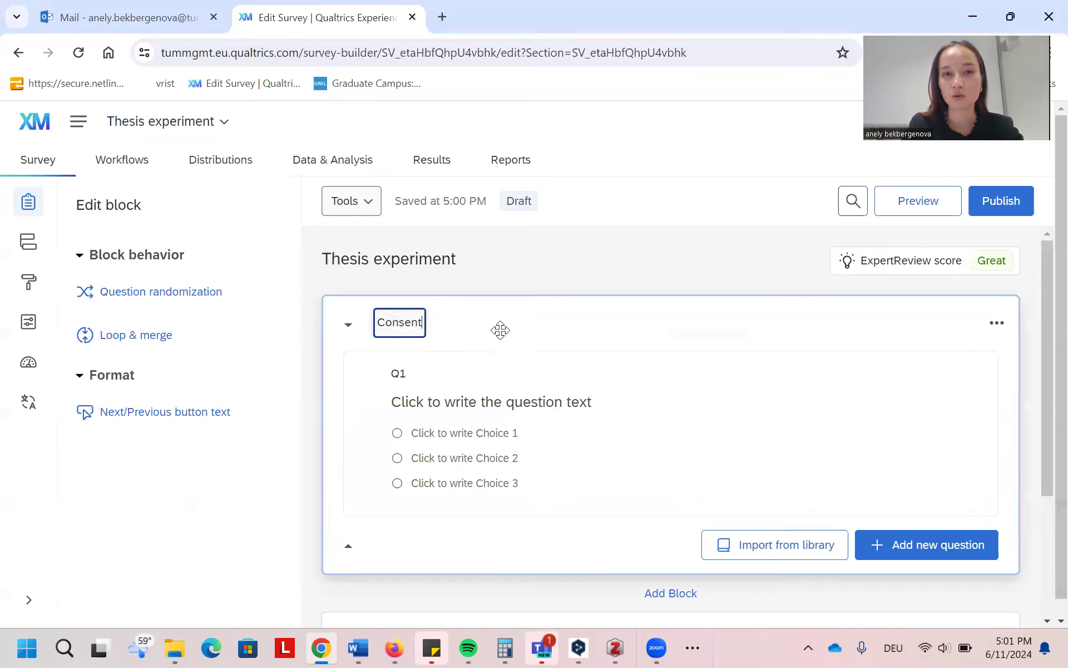
click(643, 360)
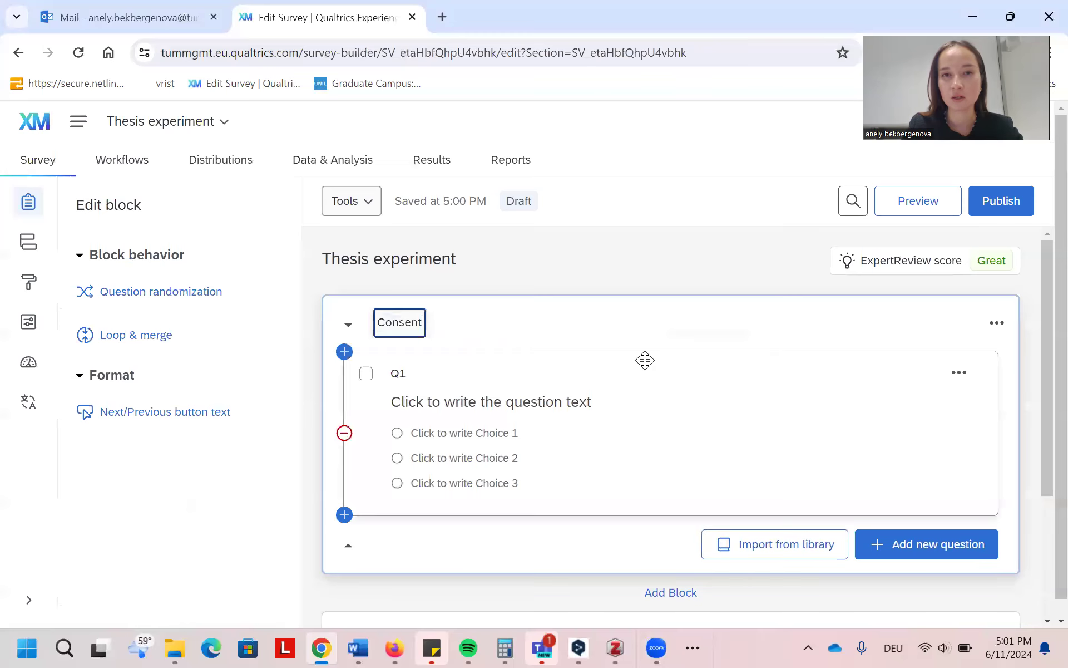
Add a block below the Consent block and name it "Stimulus 1".
scroll(778, 439, down, 3)
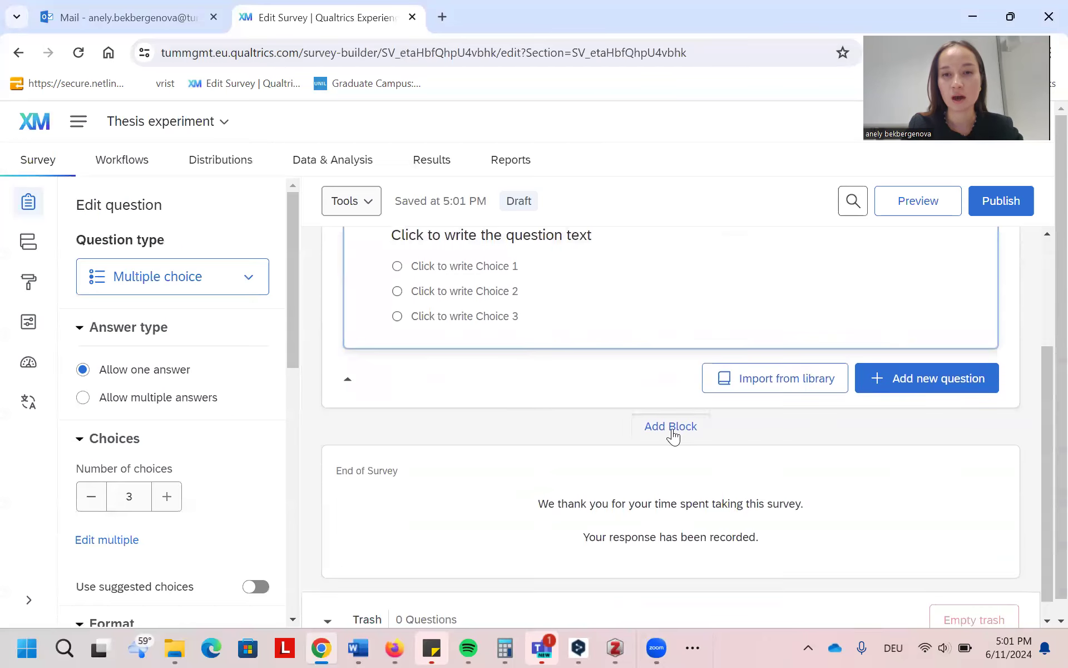
click(657, 436)
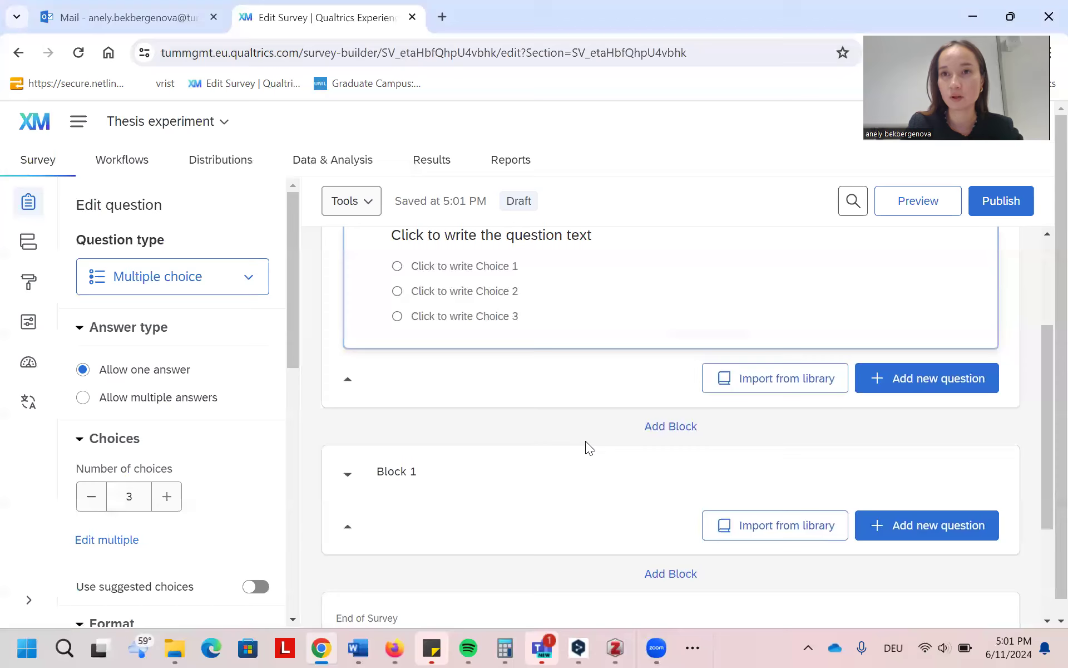
click(399, 478)
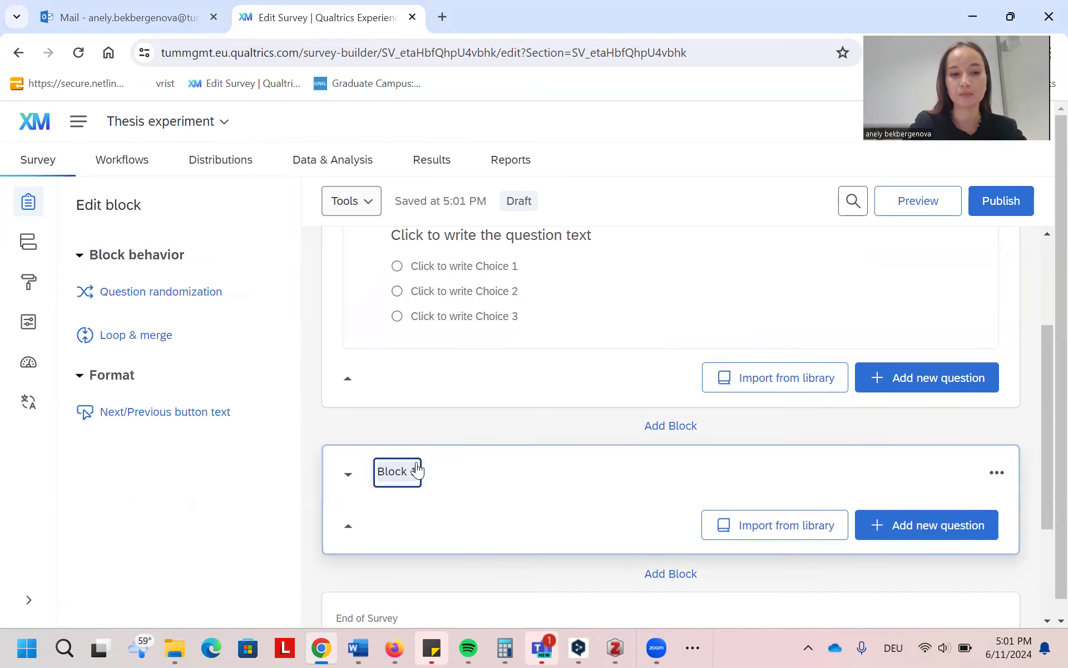
text(S)
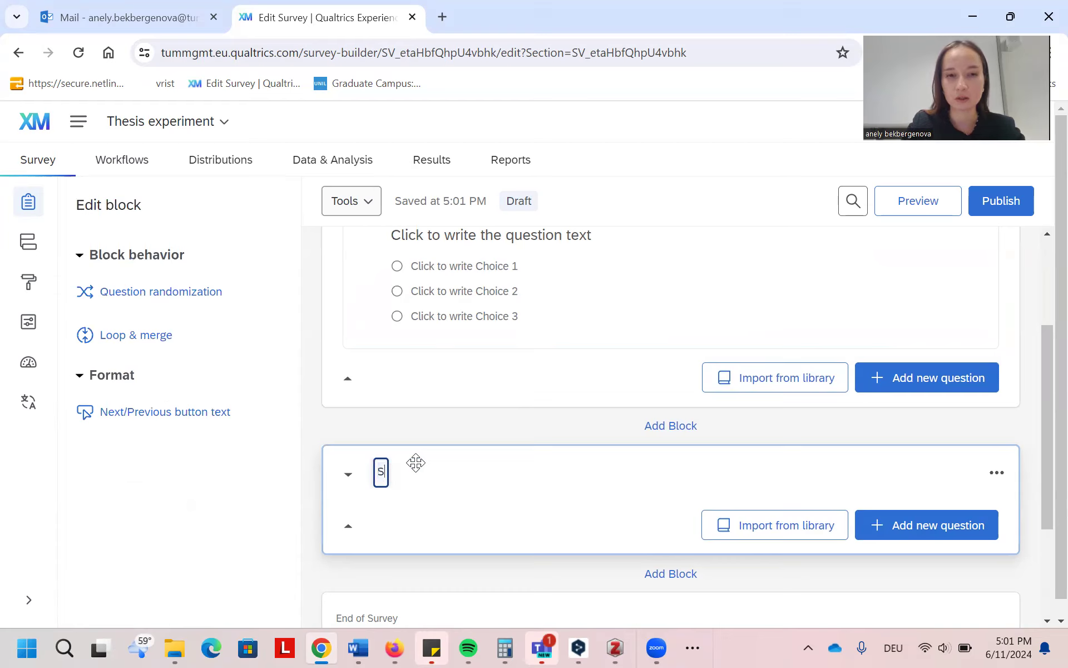
text(p)
key(BackSpace)
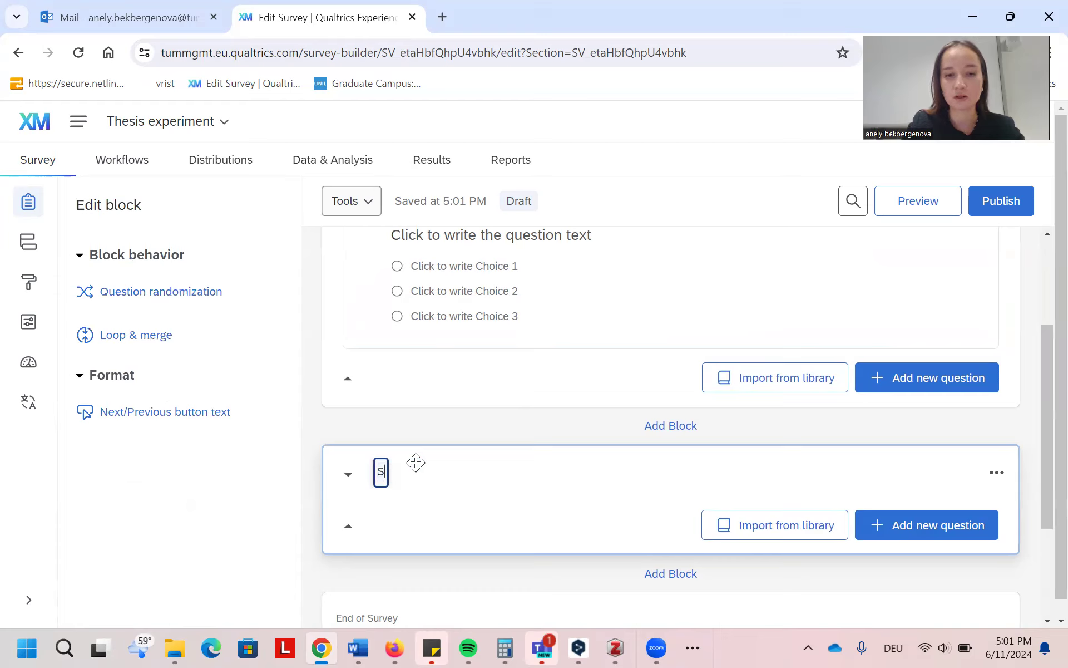
text(timulus 1)
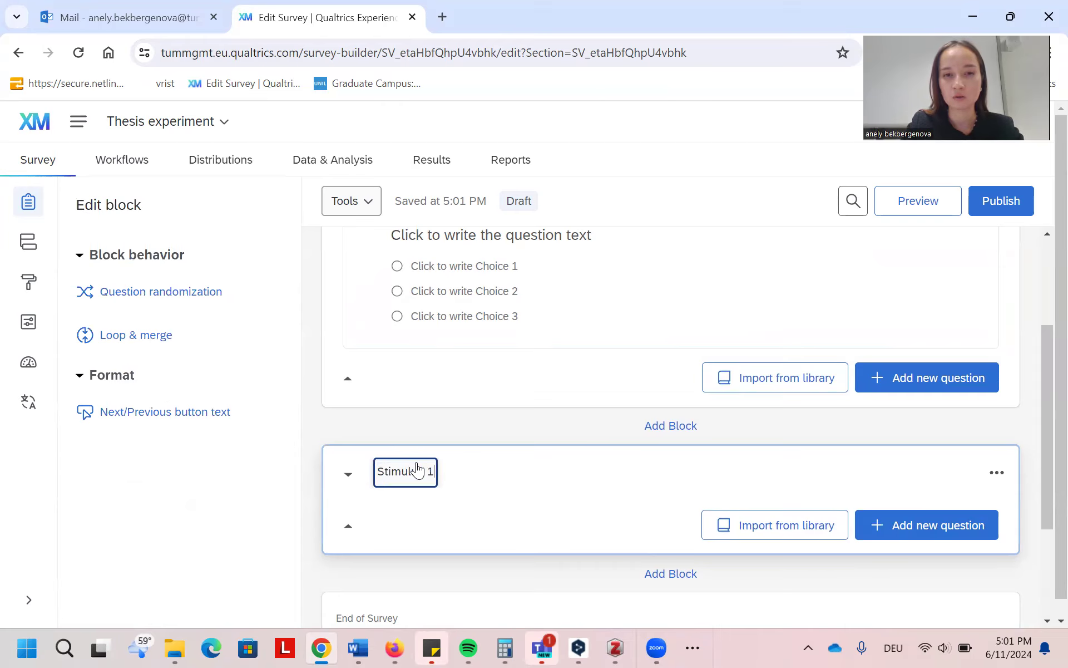
click(493, 439)
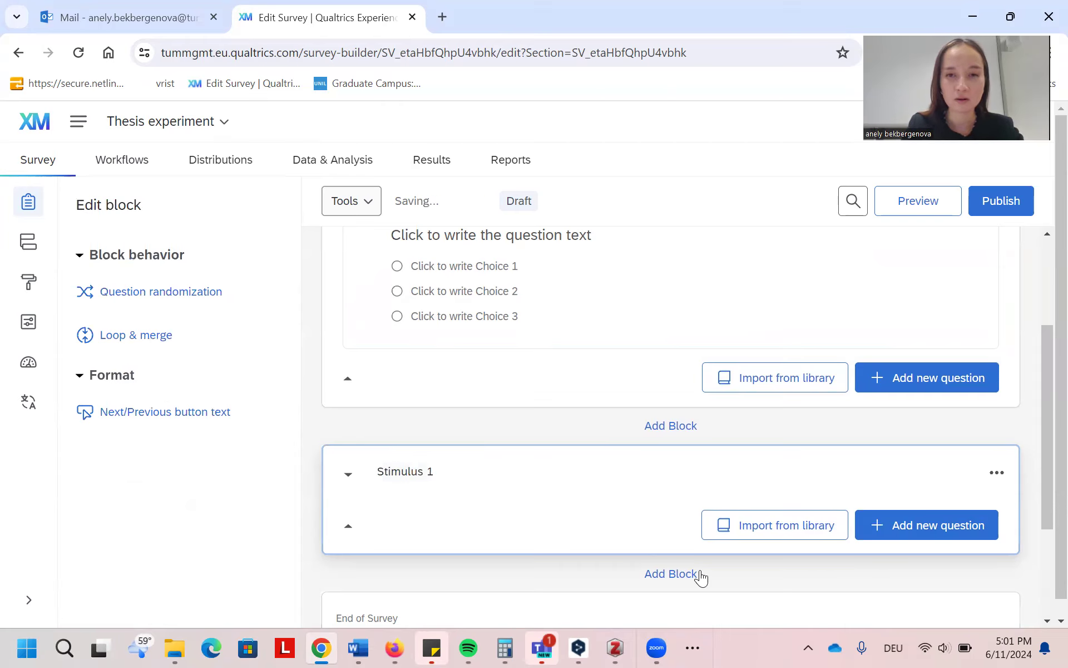
Add another block below Stimulus 1 and name it "Stimulus".
click(683, 575)
click(401, 373)
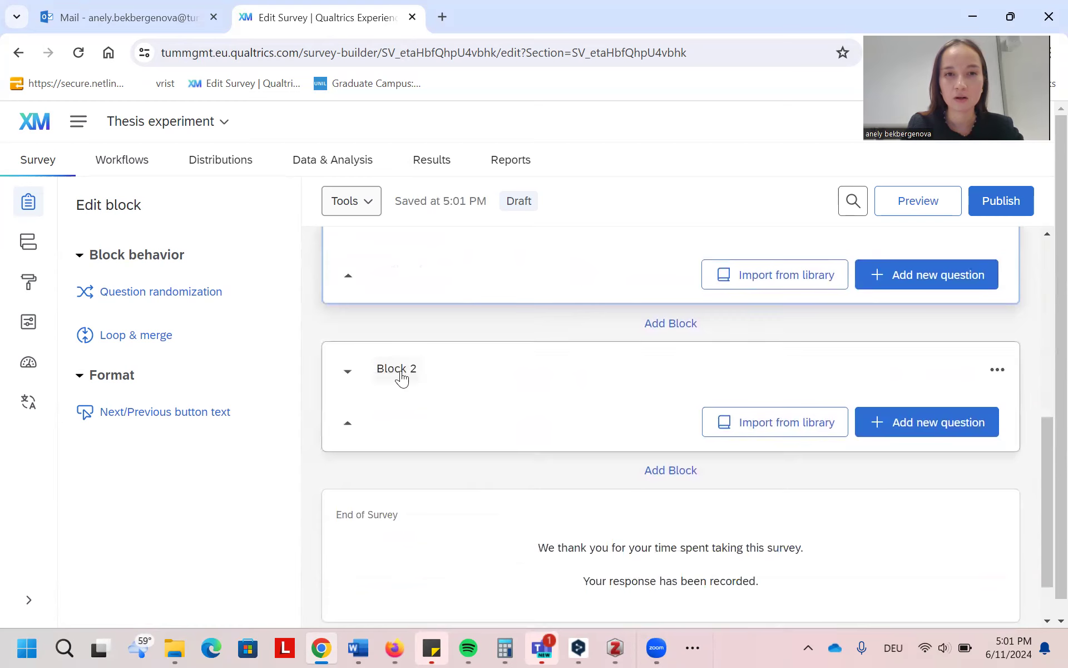
text(Stimulus)
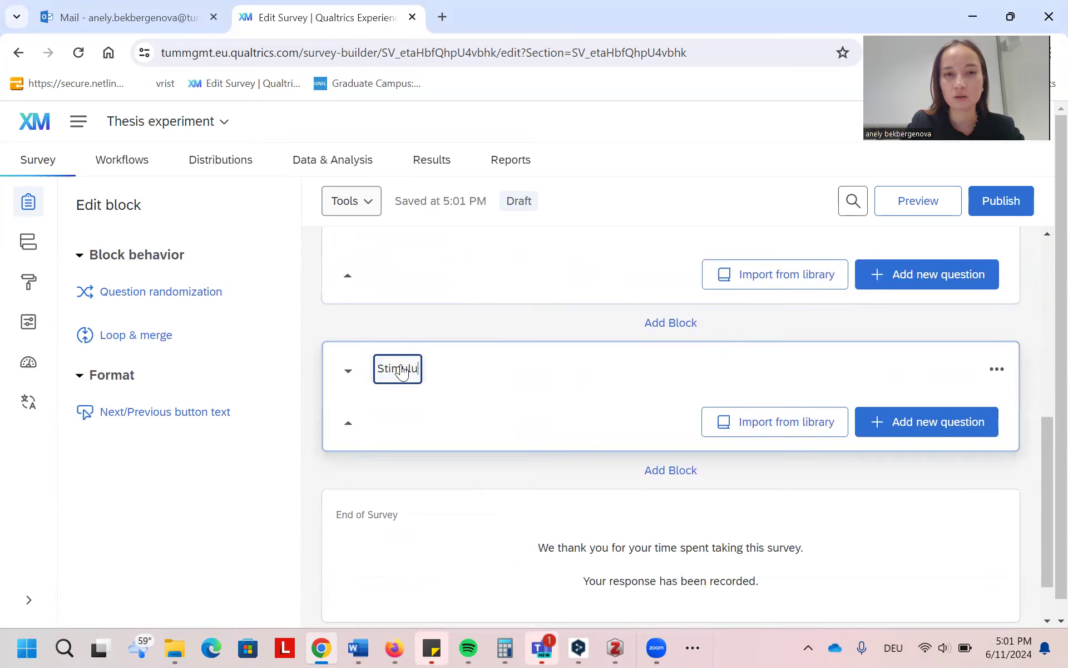
click(483, 313)
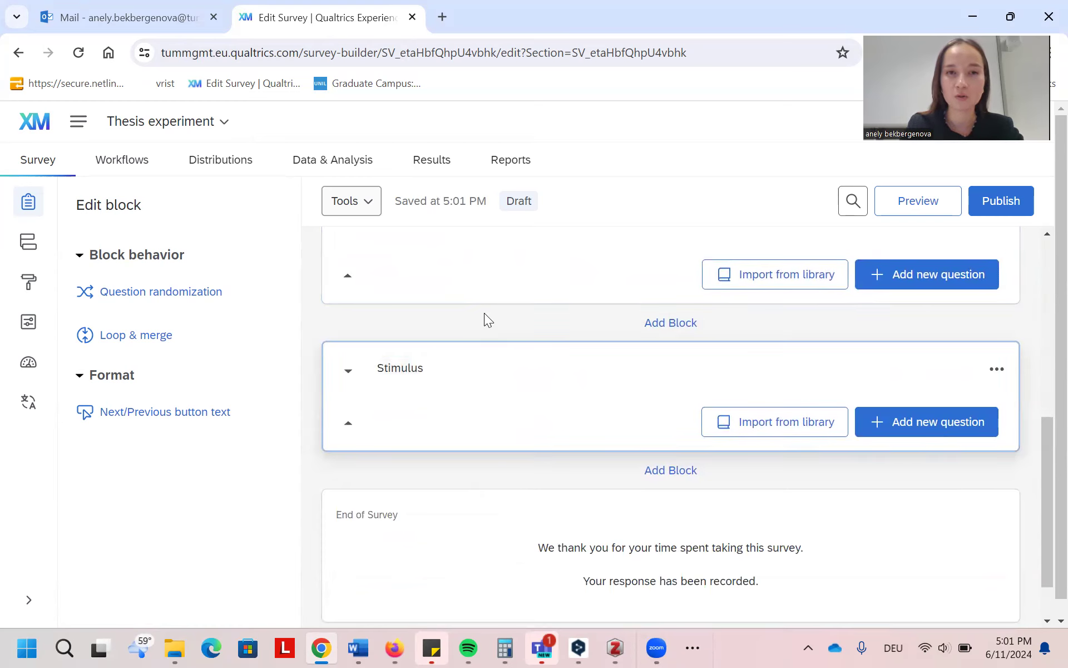
Add a block after the second stimulus block and name it "Scales".
click(678, 474)
click(417, 432)
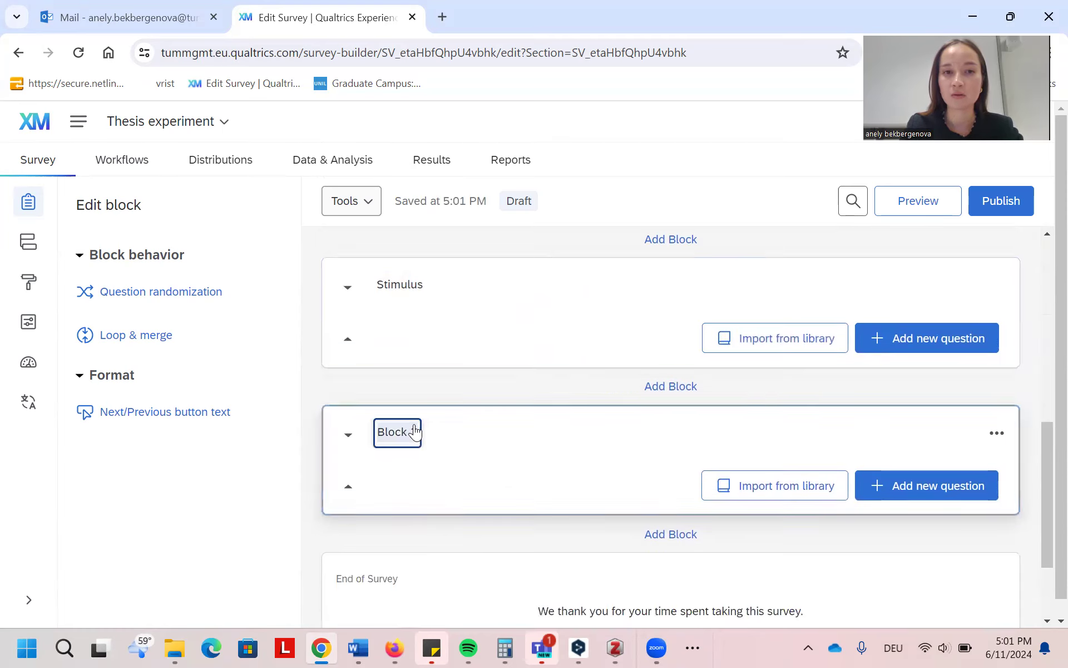
text(Scales)
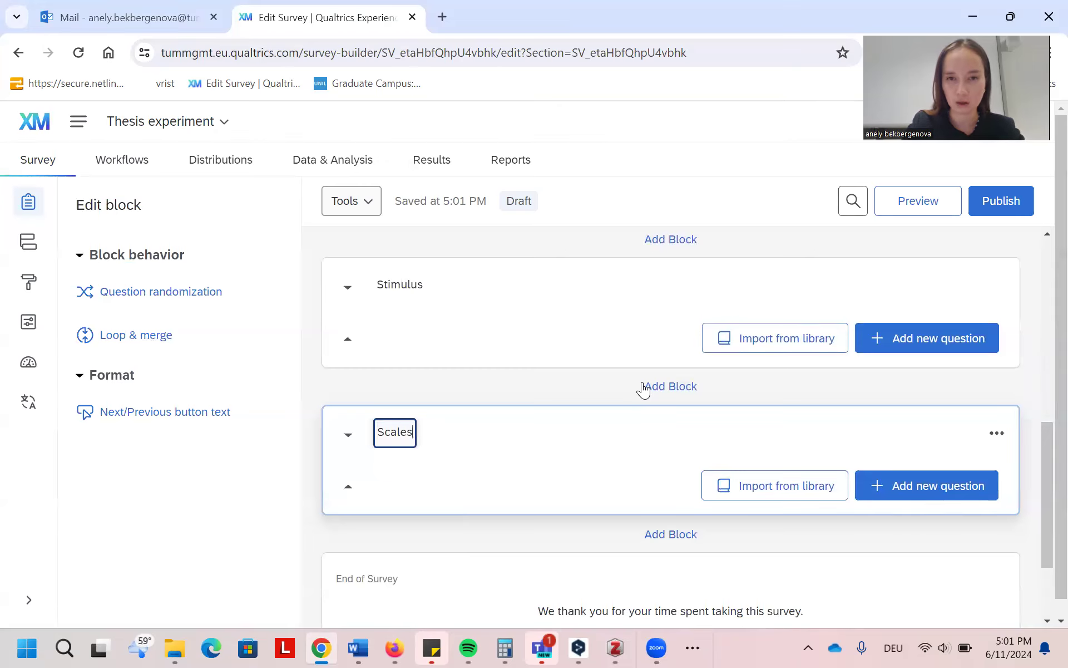
key(Return)
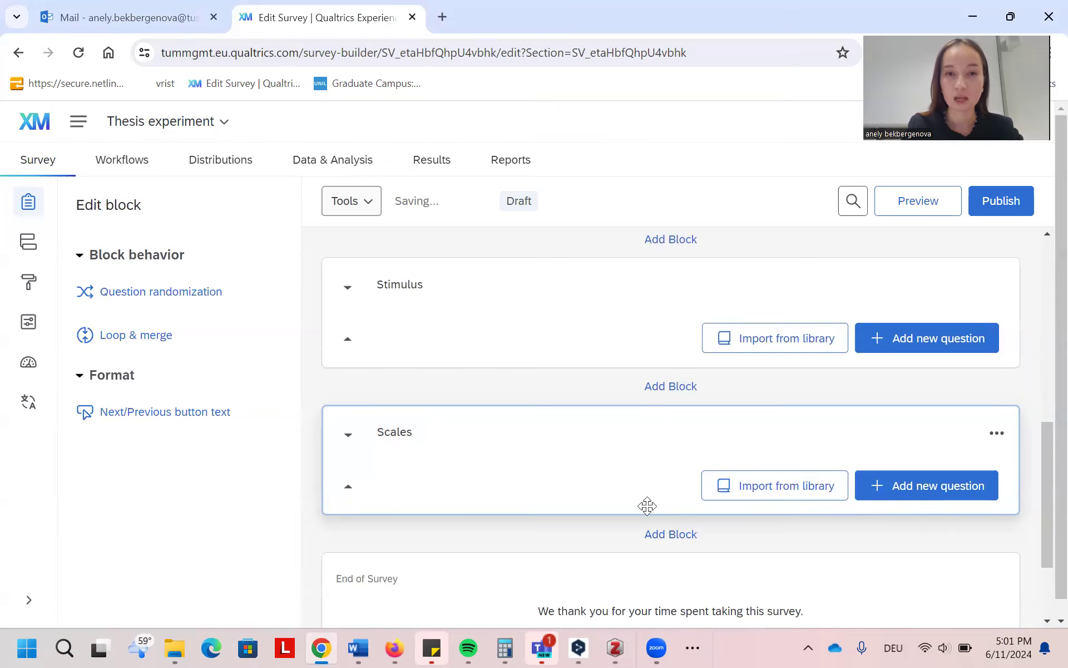
Add a block after Scales for the socio-demographic questions and name it "Soc-dem".
click(659, 535)
click(398, 418)
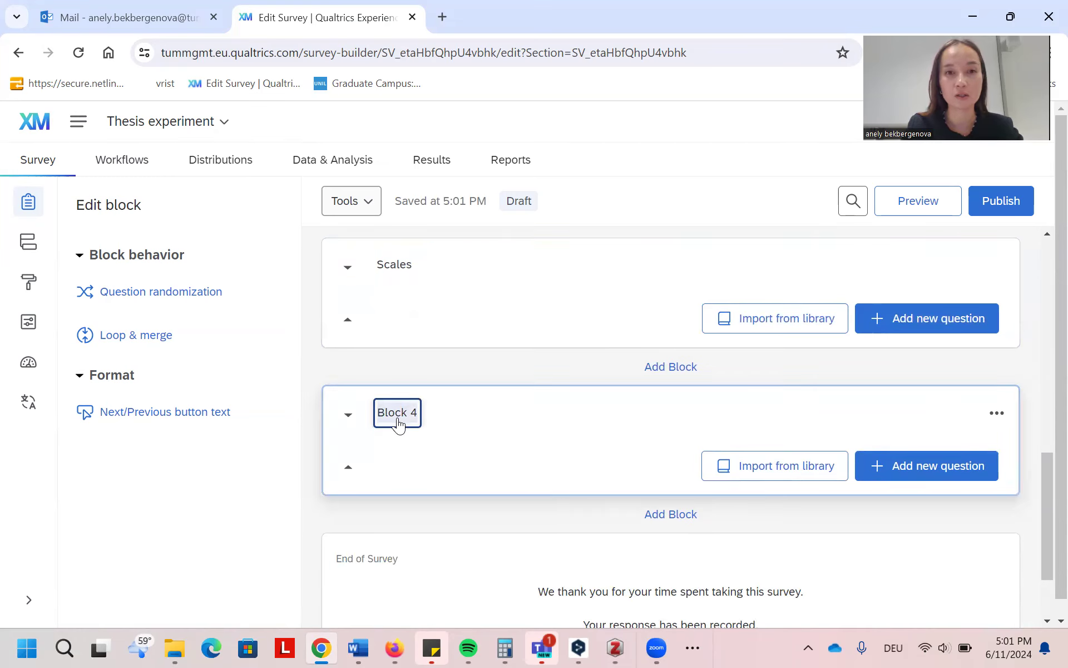
text(Soc-de)
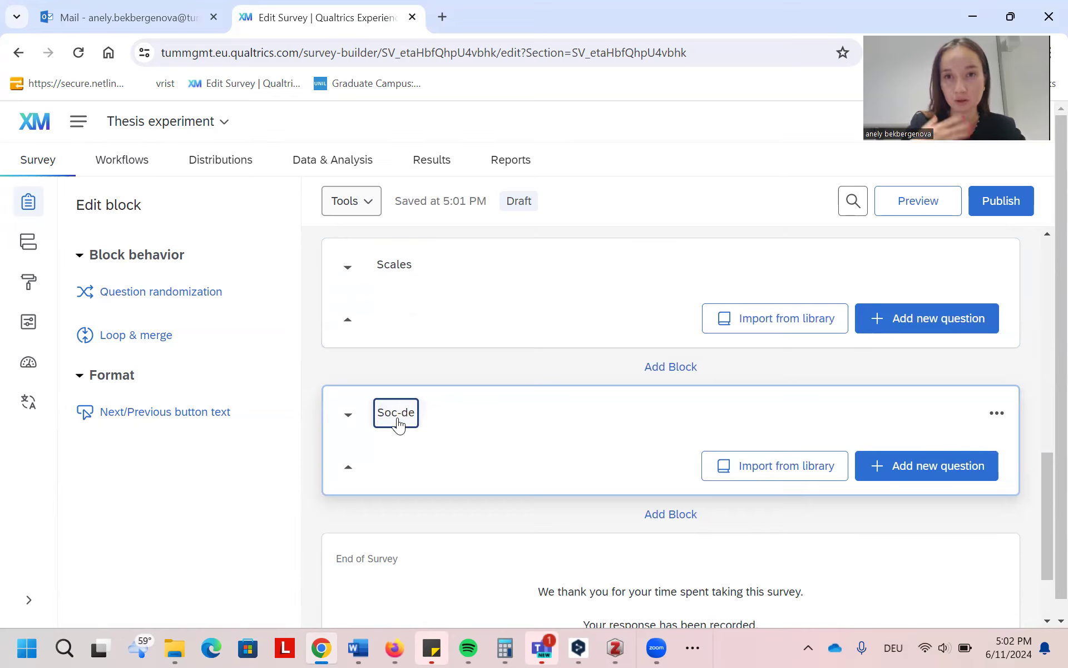
text(m)
key(Return)
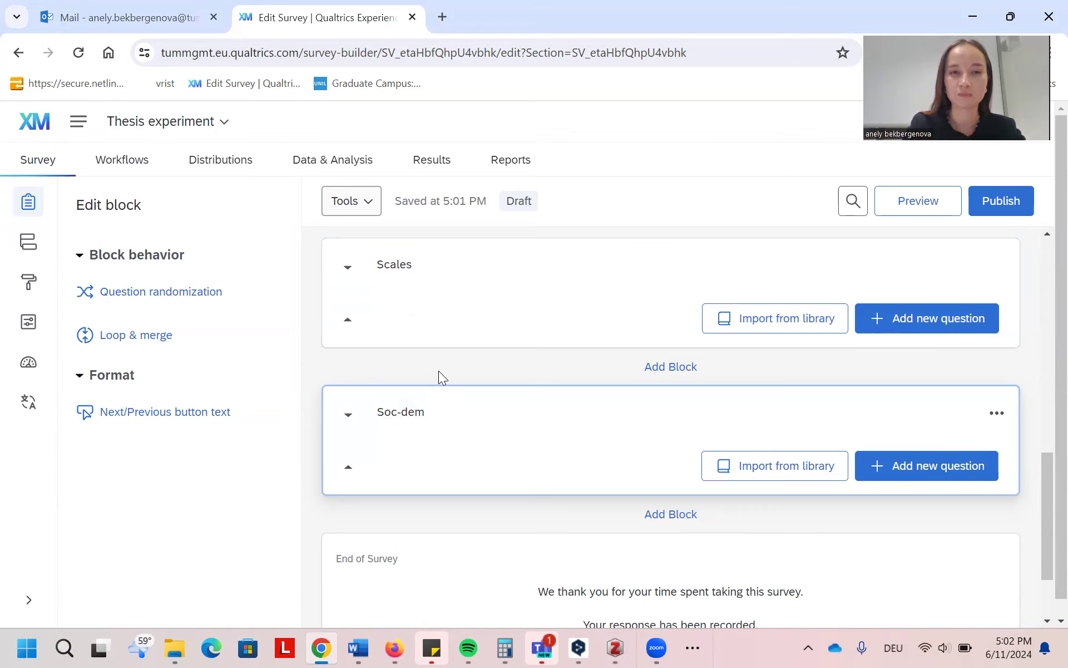
scroll(439, 371, up, 10)
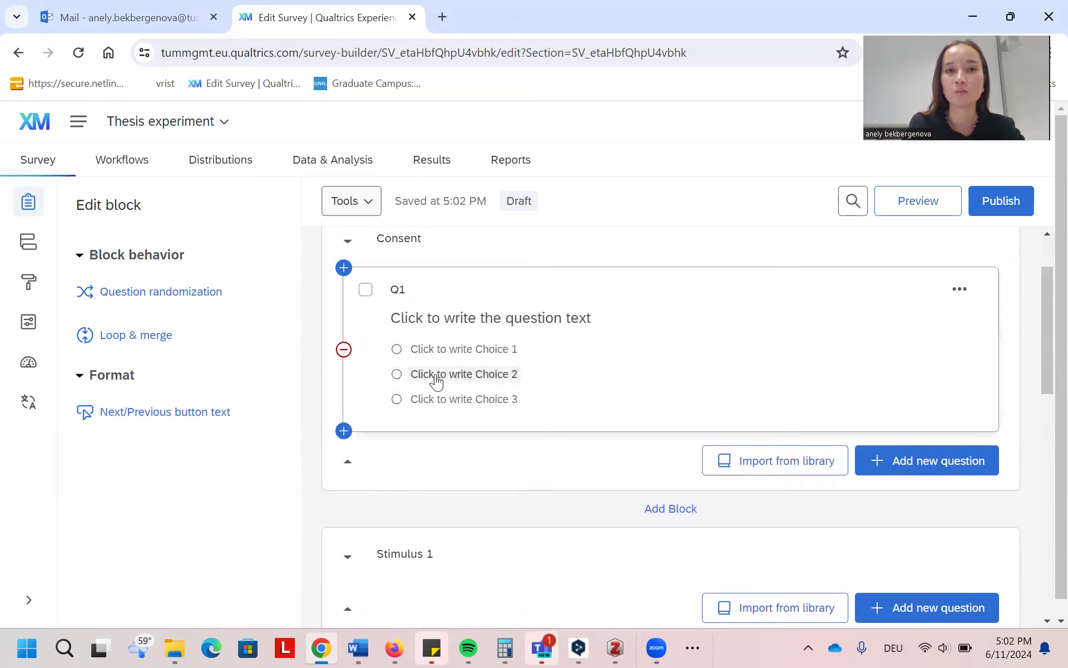
scroll(581, 464, down, 10)
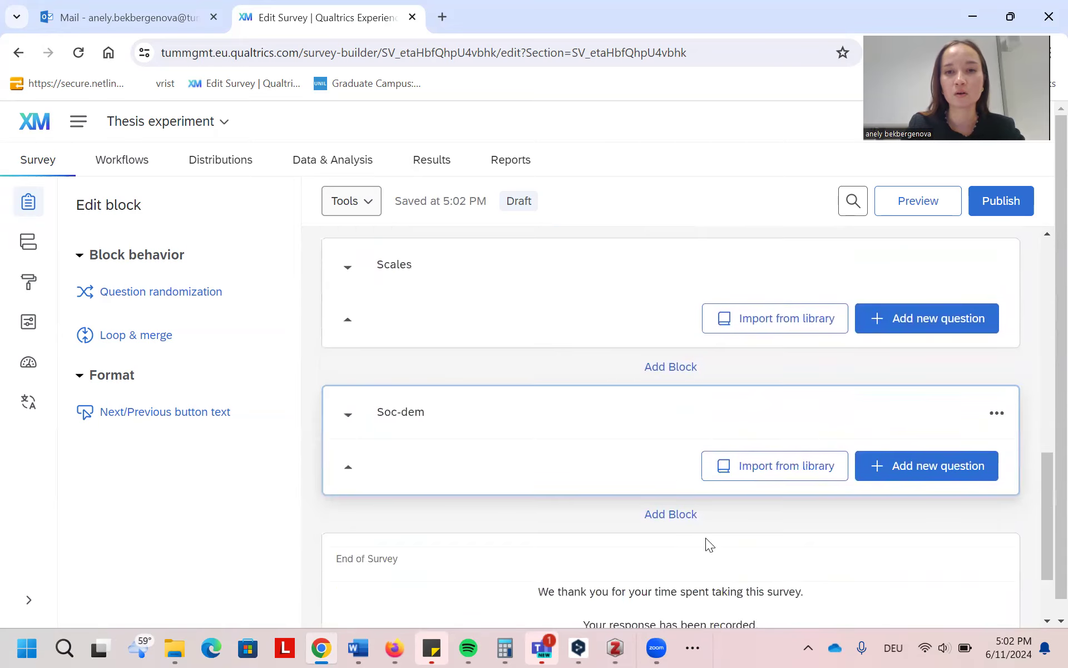
Add a block below the Soc-dem block and name it "Thankyou".
click(674, 514)
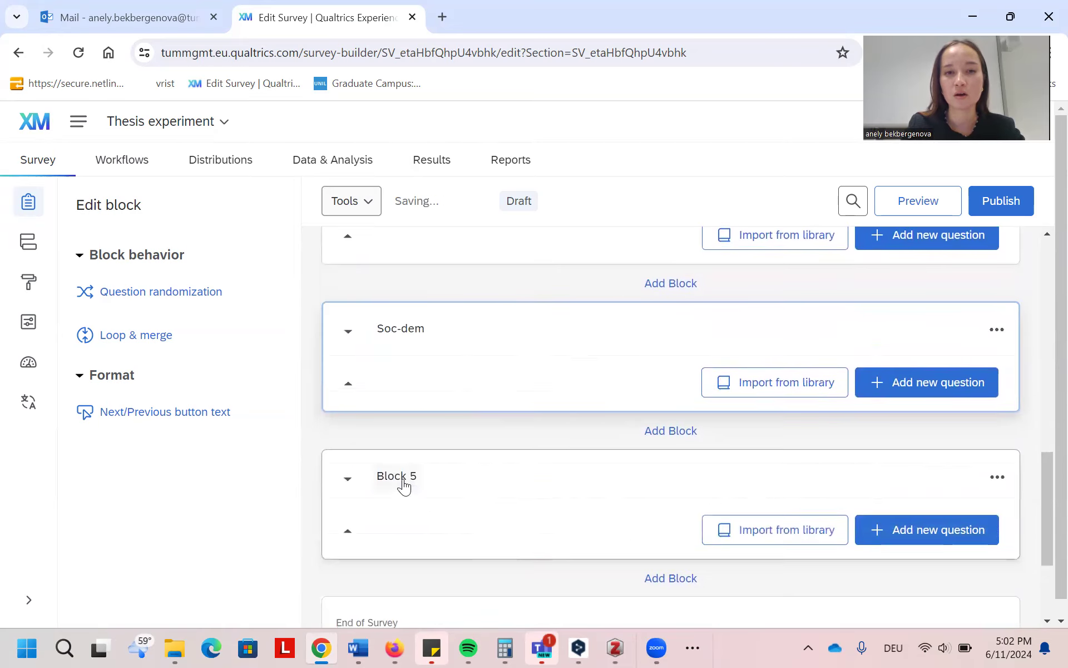
click(404, 483)
text(Thanky)
key(BackSpace)
text(you)
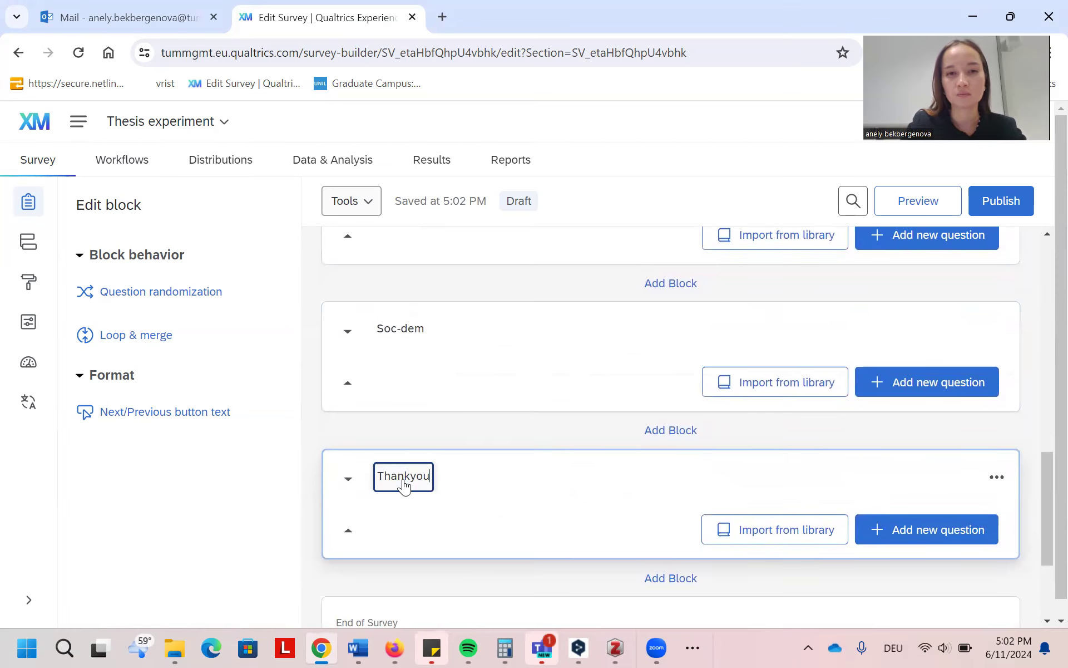
click(404, 482)
click(420, 445)
Reduce the number of choices of multiple choice question Q1 in the Consent block to 2.
scroll(420, 446, up, 8)
scroll(420, 443, up, 3)
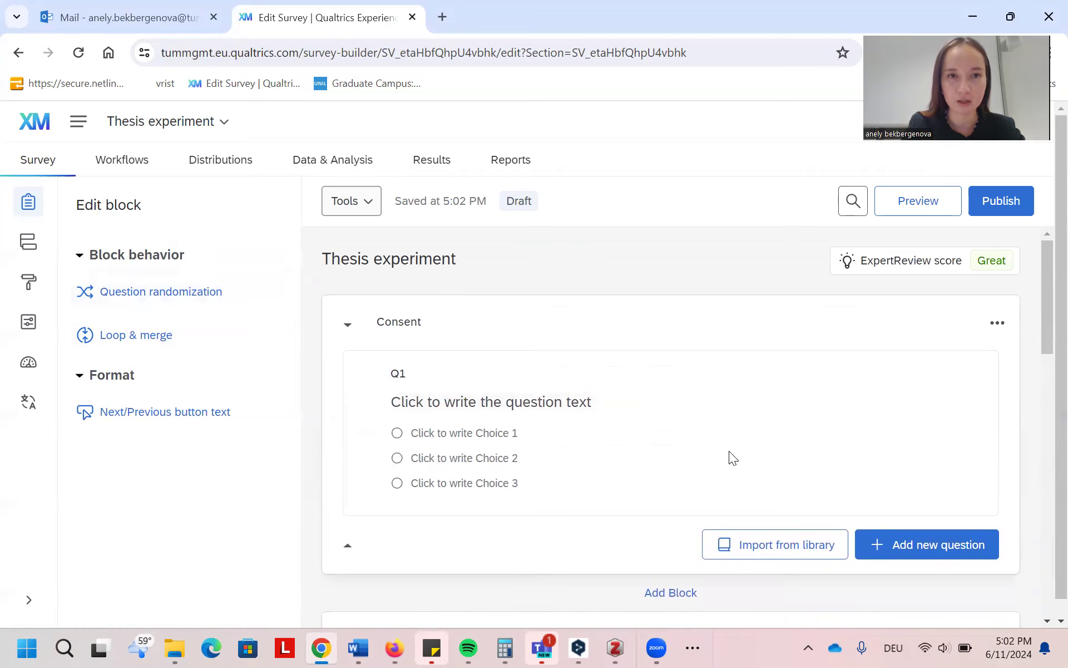
click(694, 410)
click(688, 378)
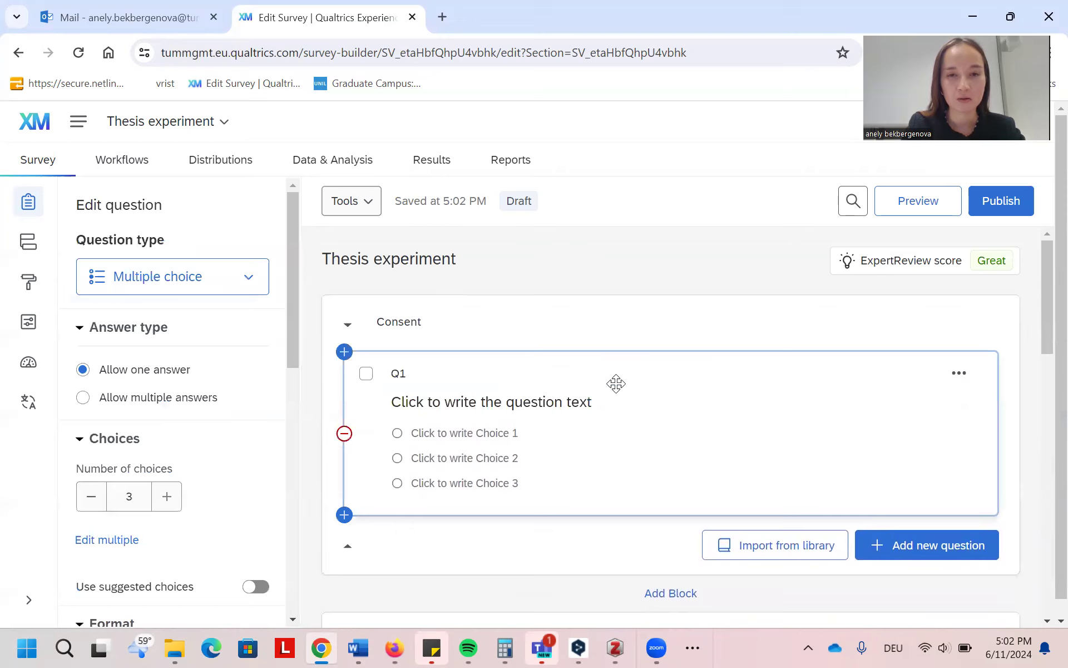
click(91, 496)
Label the two answer choices of Q1 "Yes, I consent." and "No, I do not consent.".
click(465, 432)
text(Yes, I )
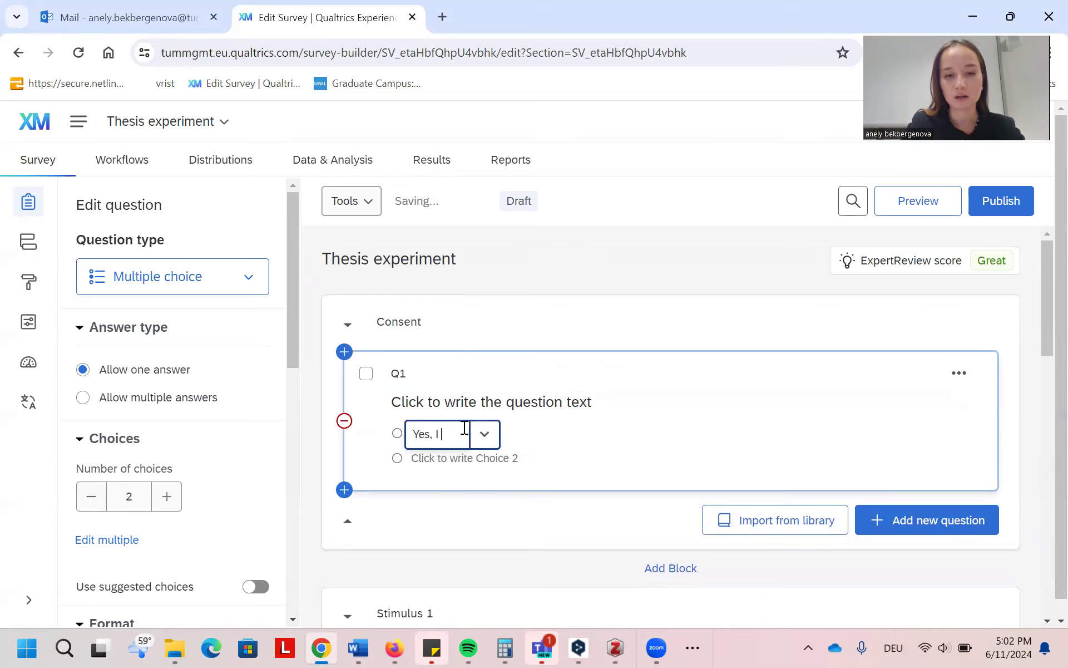
text(const)
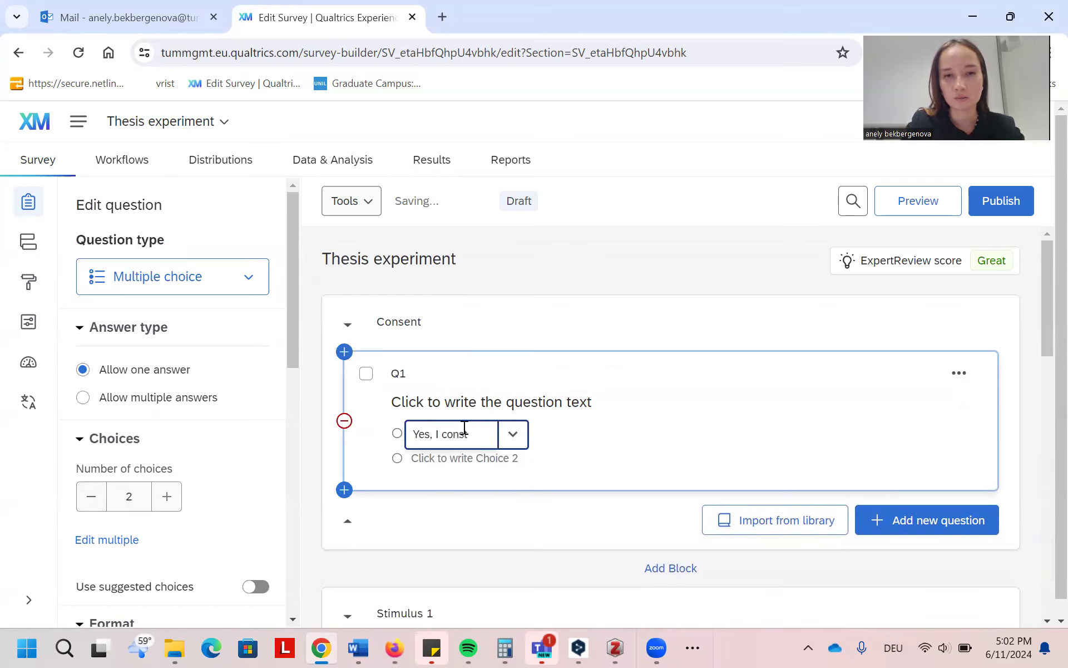
key(BackSpace)
text(ent.)
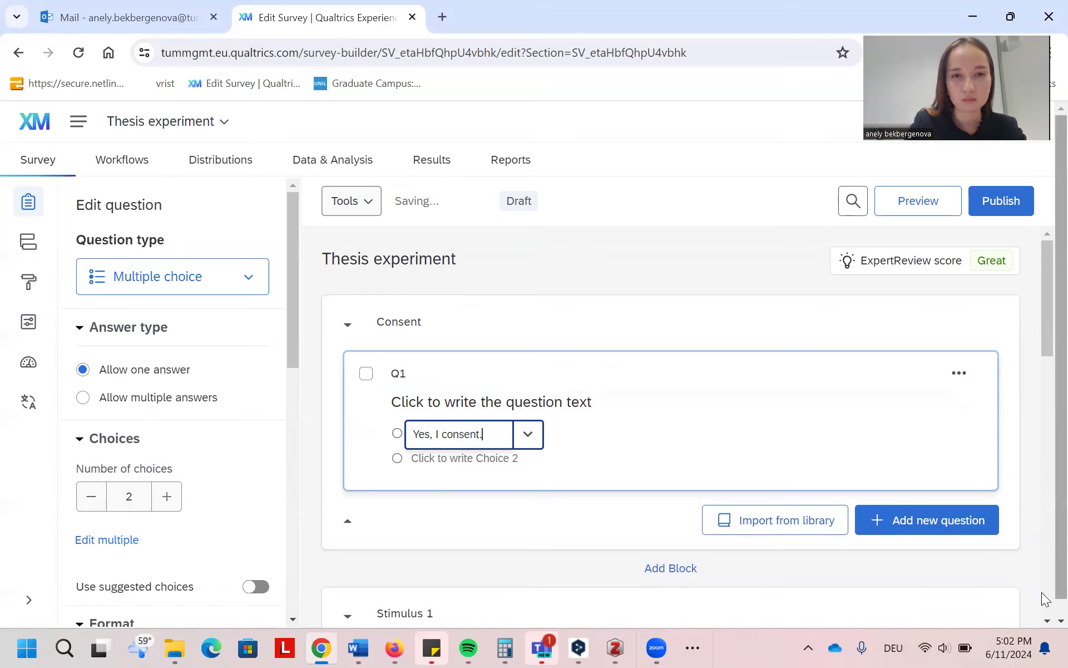
click(505, 460)
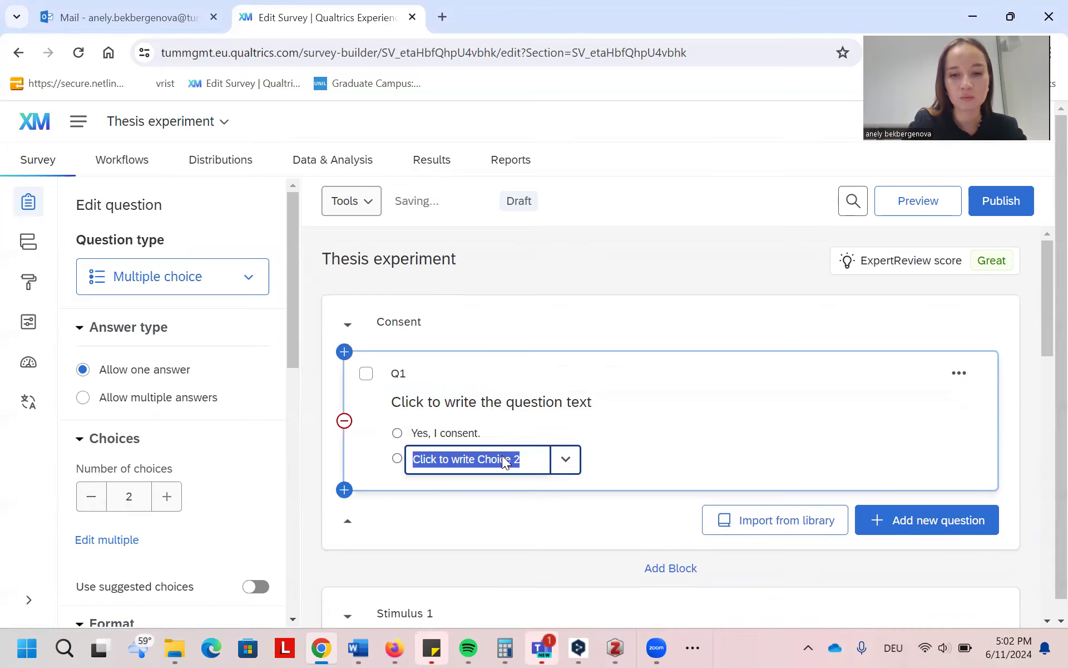
text(No, I do not consent.)
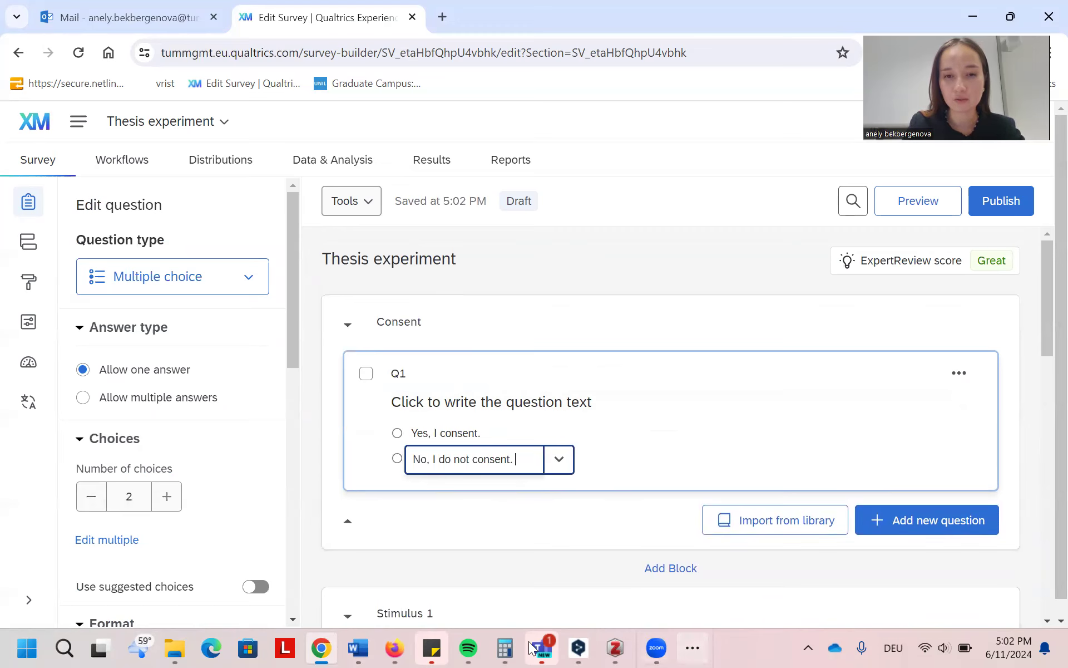
Switch to the Word document and copy the informed consent text from "Dear Participant," through the contact information sentence.
click(358, 647)
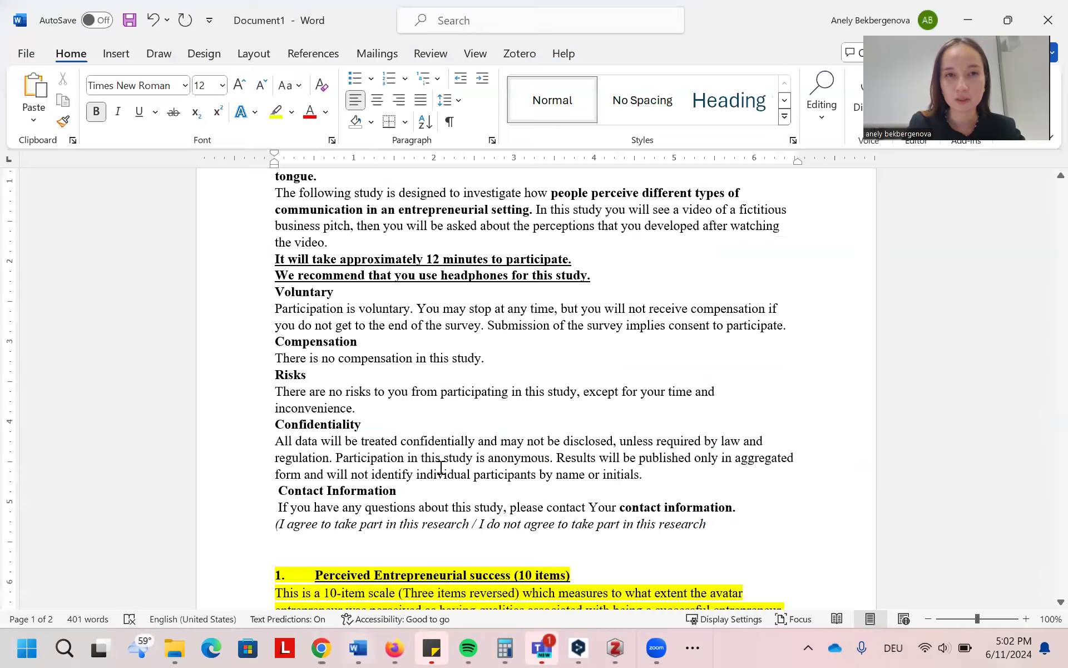
scroll(442, 467, up, 4)
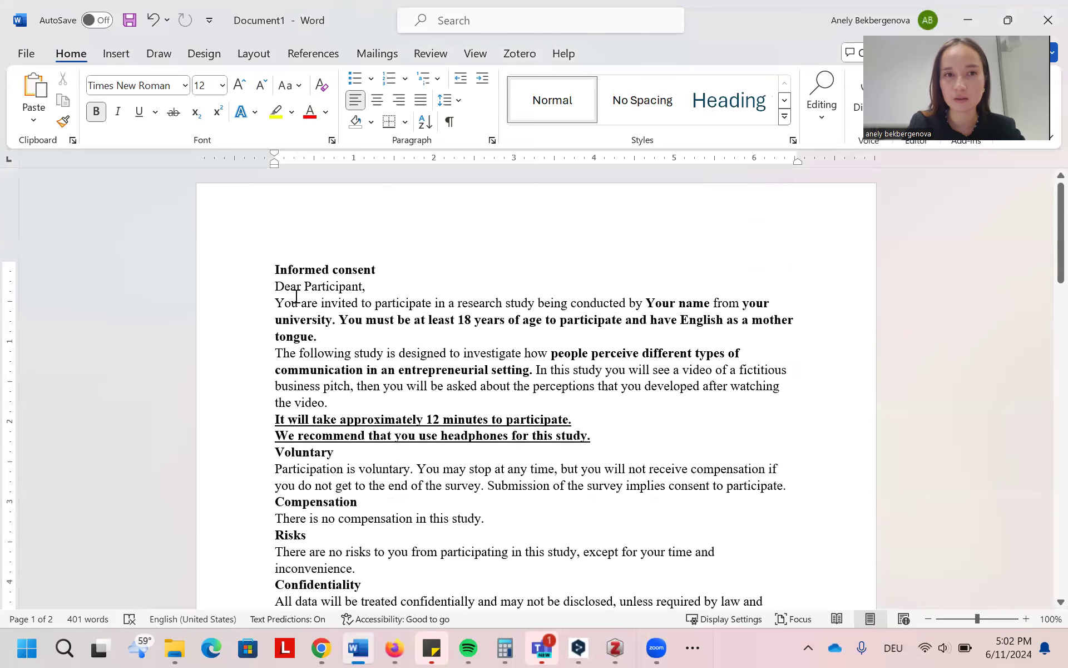
drag(275, 286, 431, 369)
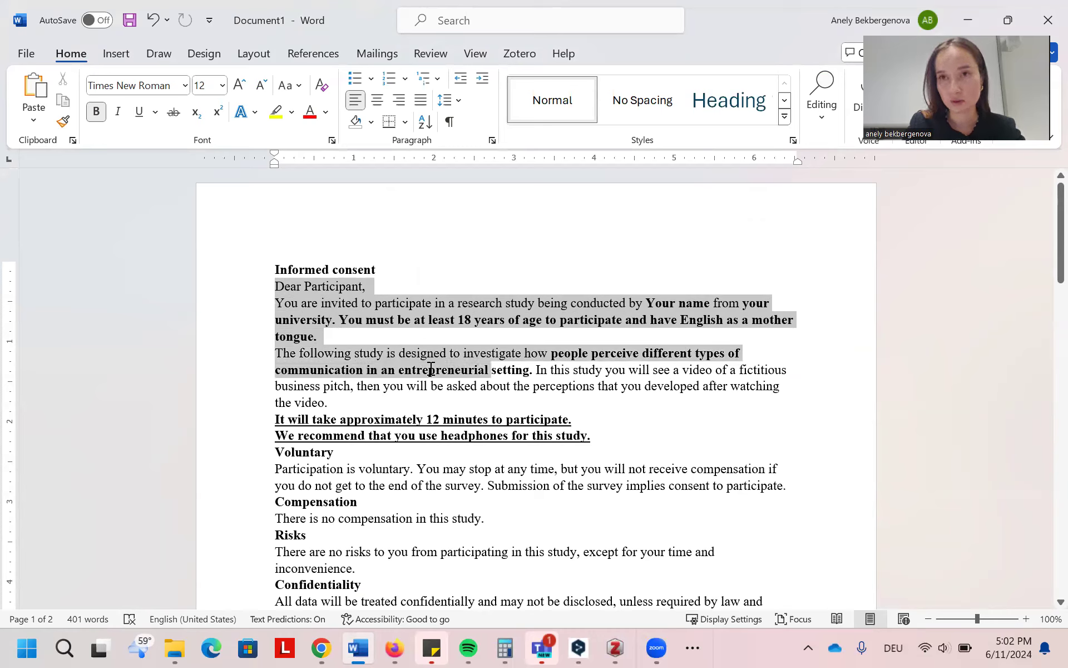
drag(431, 368, 564, 442)
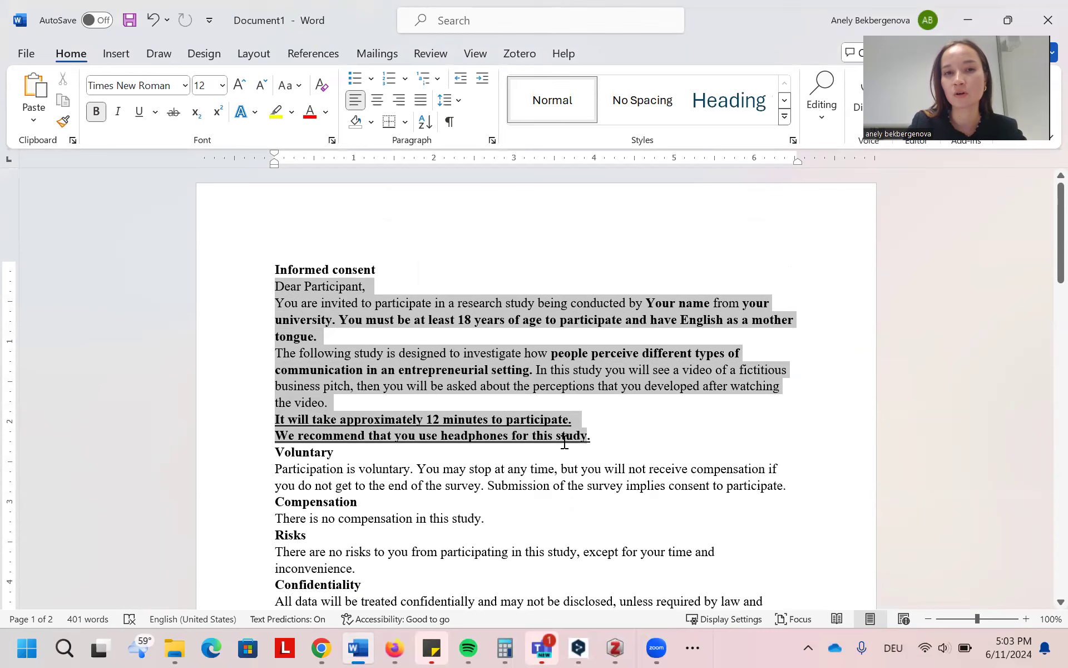
drag(564, 441, 586, 448)
scroll(587, 449, down, 1)
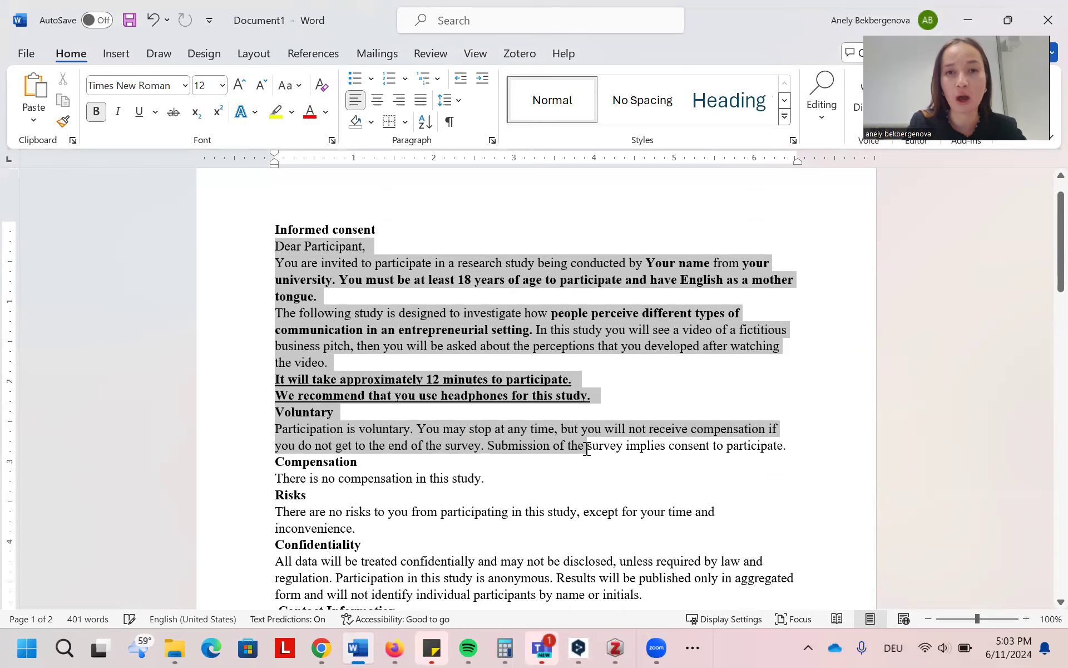
scroll(589, 472, down, 2)
drag(586, 466, 572, 434)
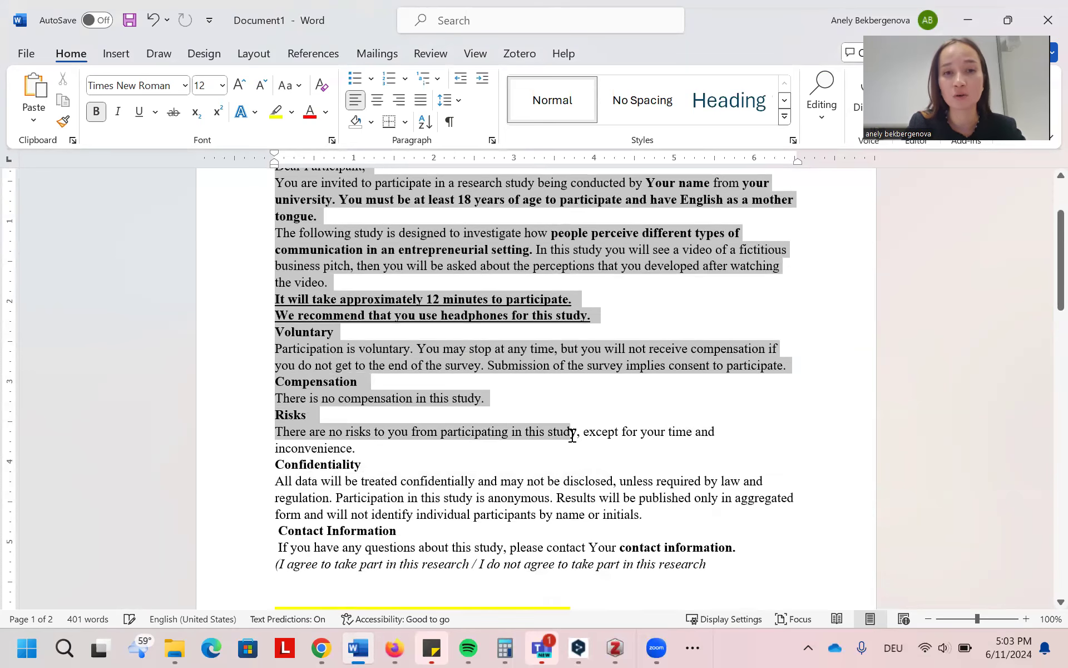
drag(573, 436, 746, 538)
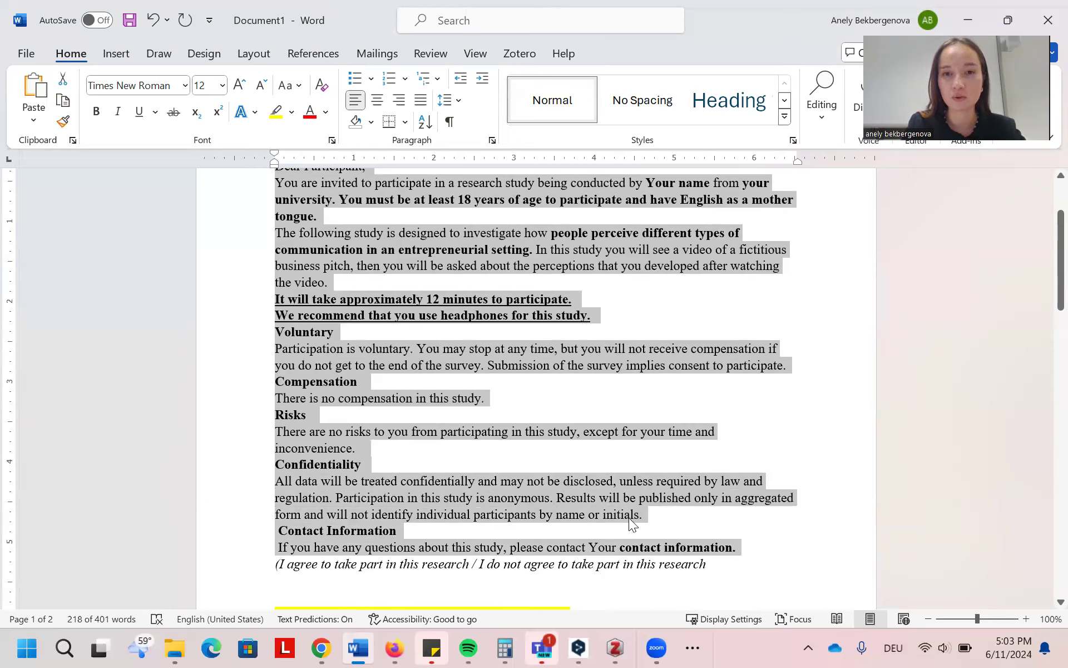
right_click(445, 243)
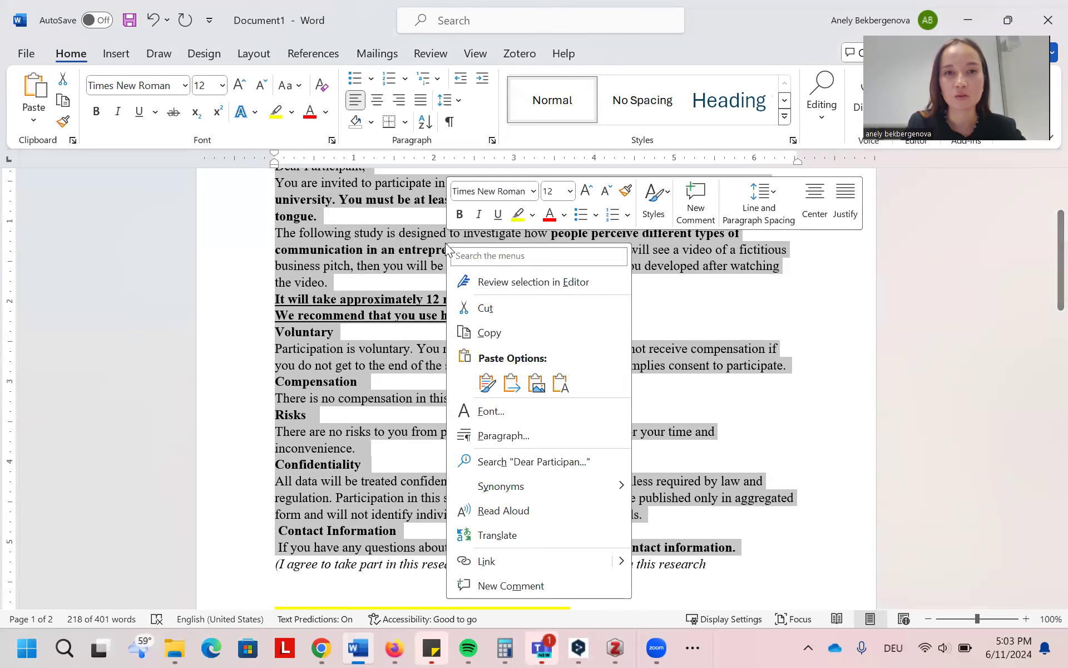
click(510, 336)
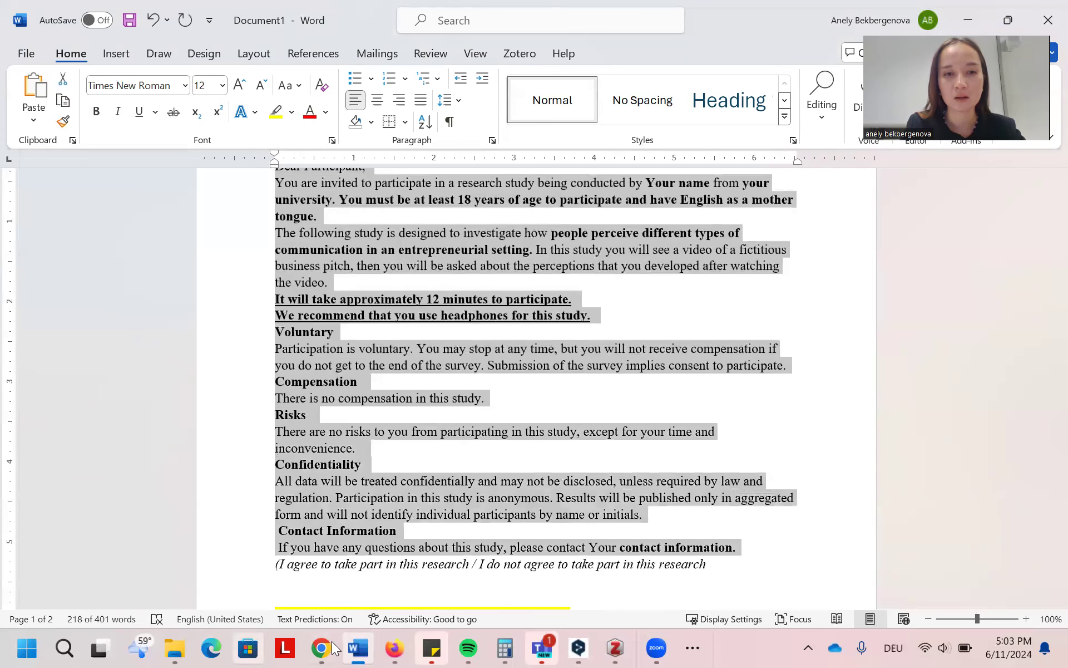
Return to the Qualtrics survey in Chrome and replace Q1's placeholder question text with the copied consent text.
mouse_move(334, 647)
click(330, 568)
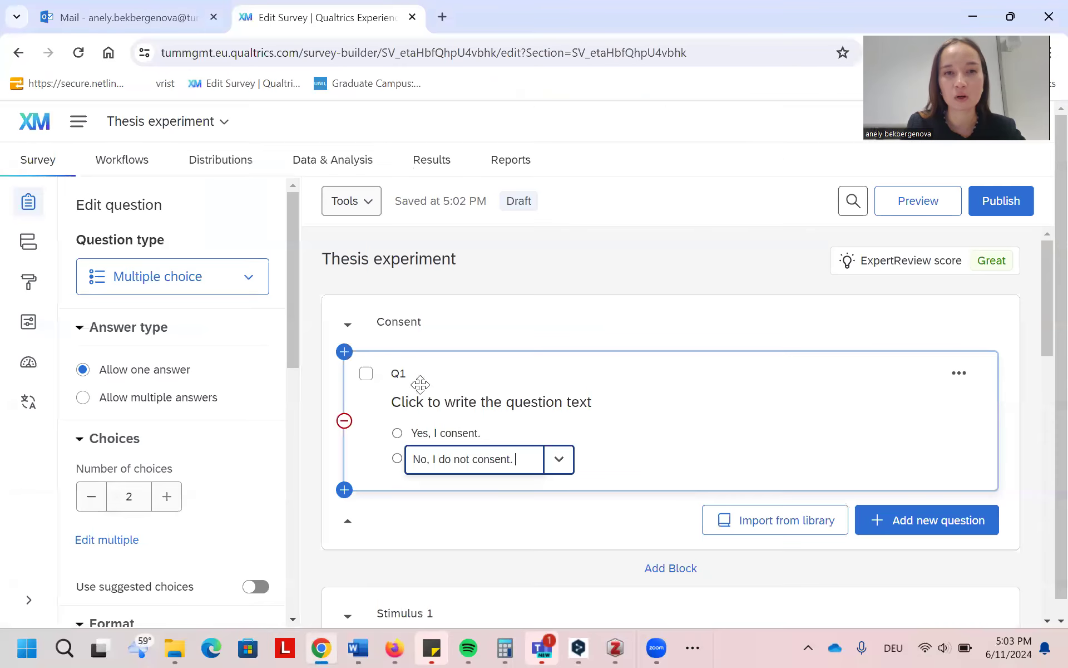
click(478, 402)
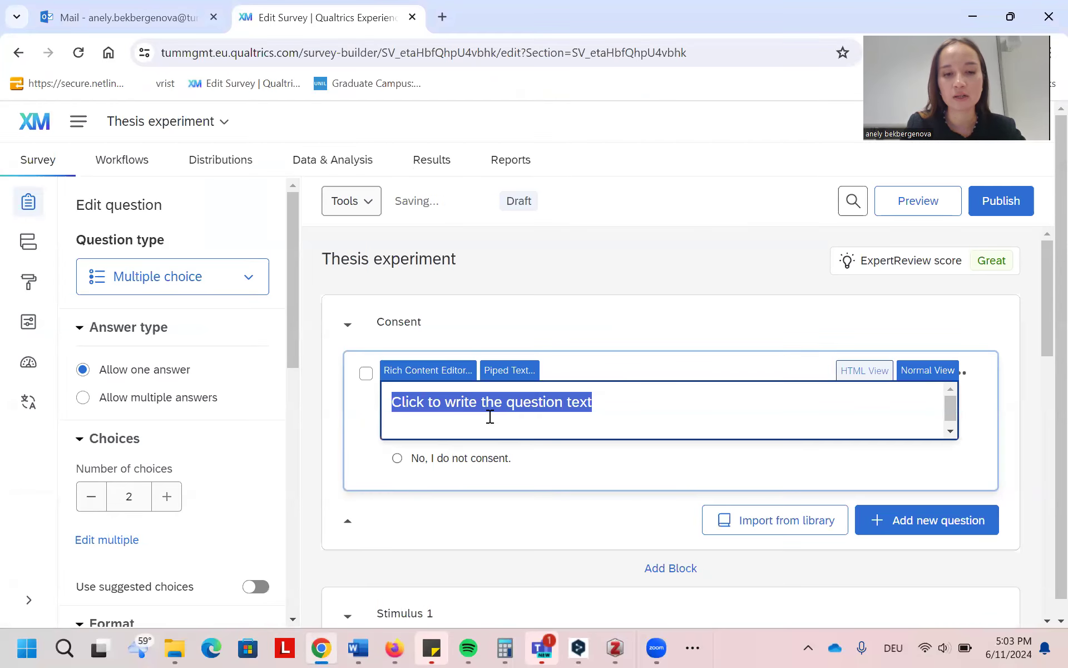
key(ctrl+v)
key(BackSpace)
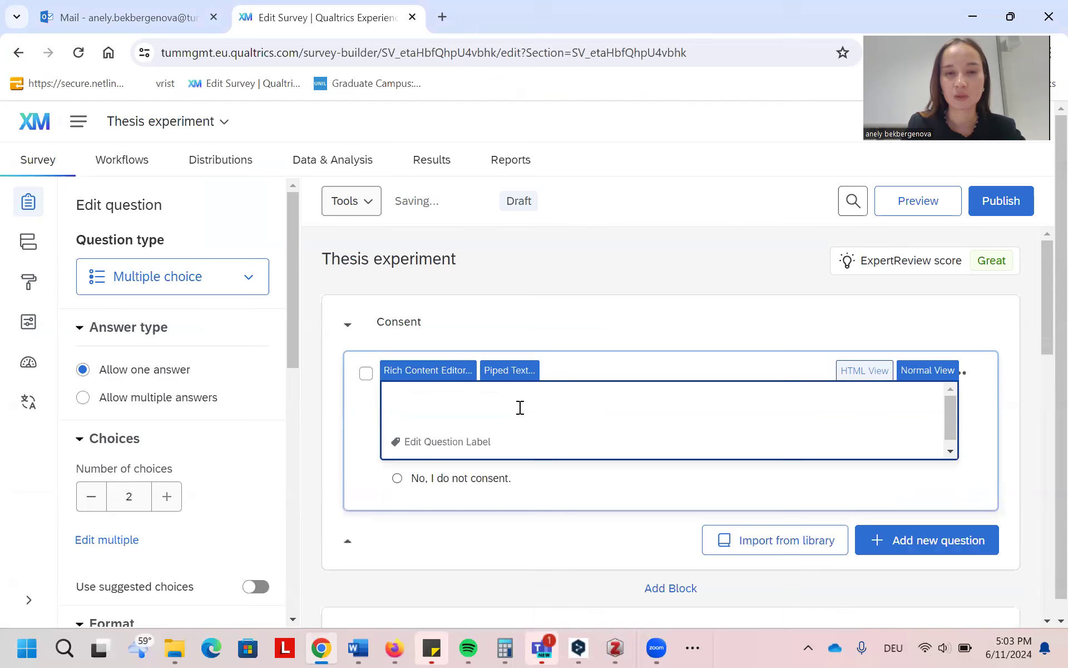
key(ctrl+z)
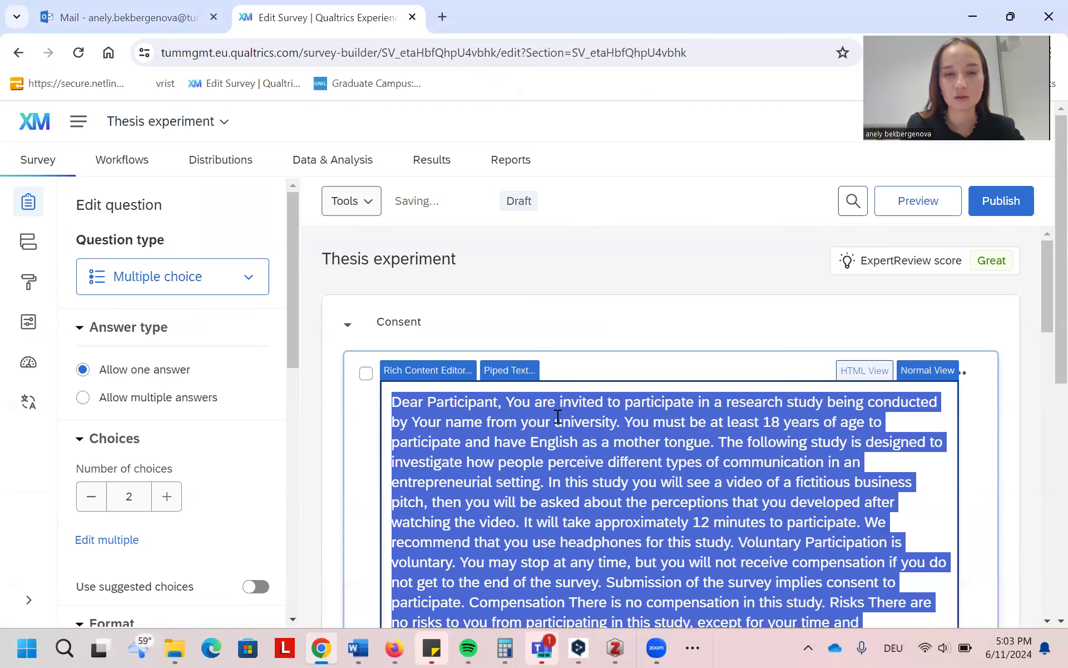
click(642, 432)
scroll(590, 428, down, 3)
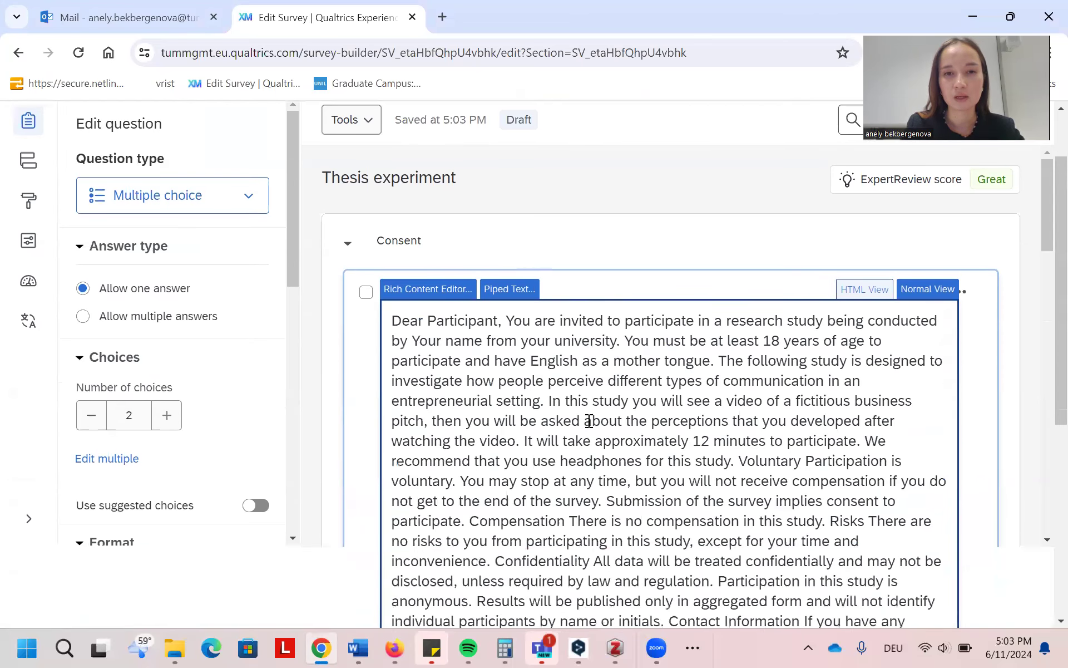
scroll(667, 335, up, 1)
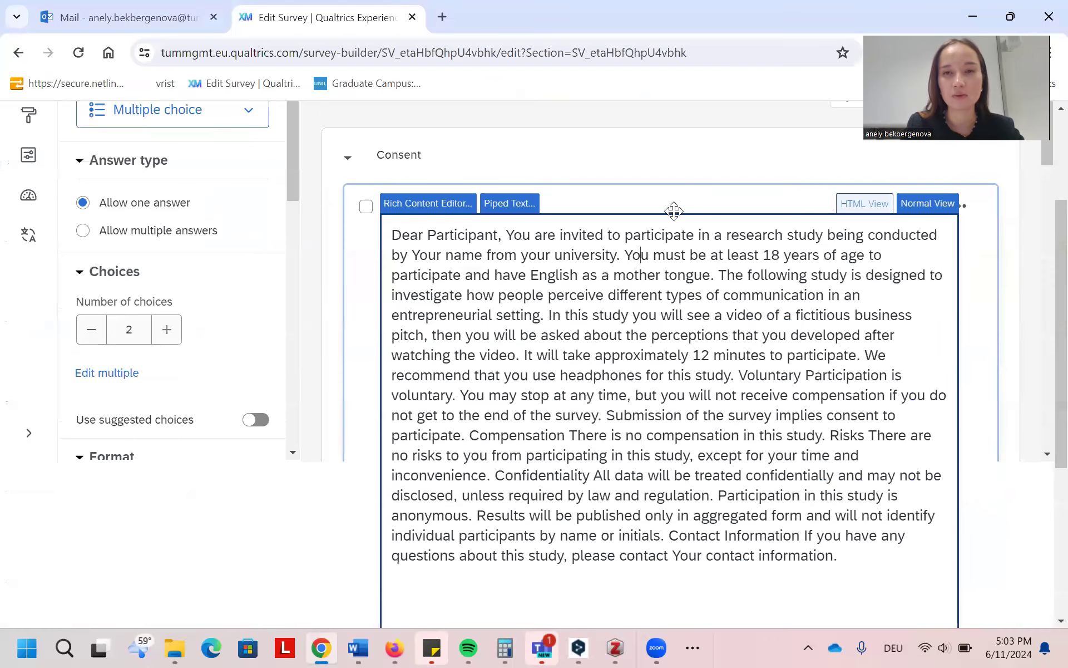
click(682, 157)
Rename question Q1 in the Consent block as "Consent".
scroll(672, 409, down, 1)
scroll(672, 407, down, 1)
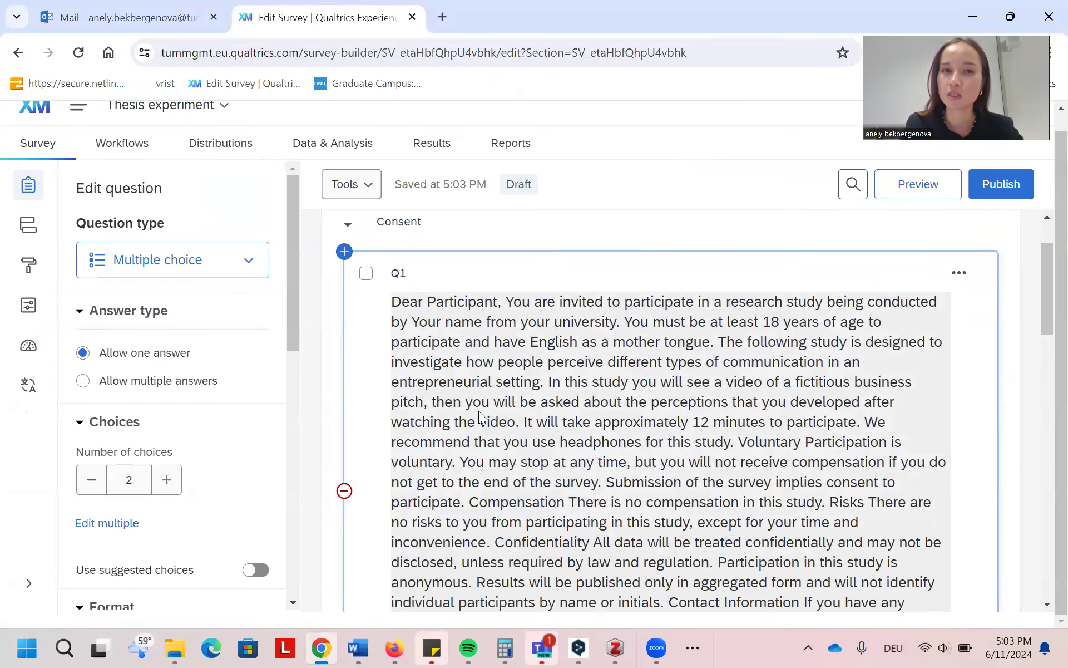
click(407, 271)
key(BackSpace)
key(BackSpace)
text(Consent)
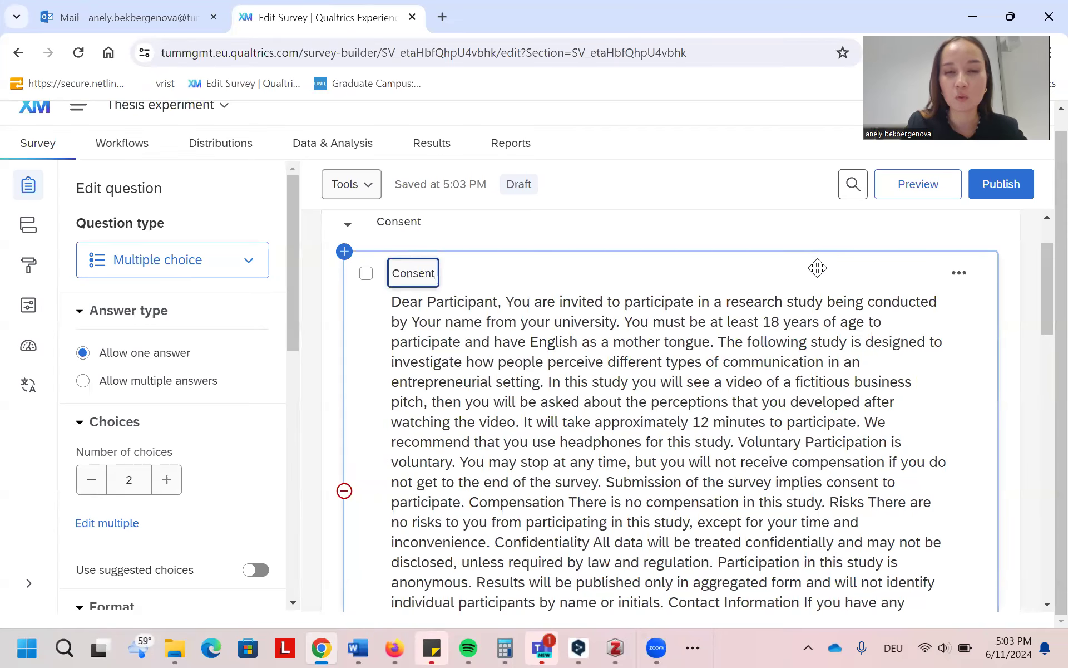
click(794, 274)
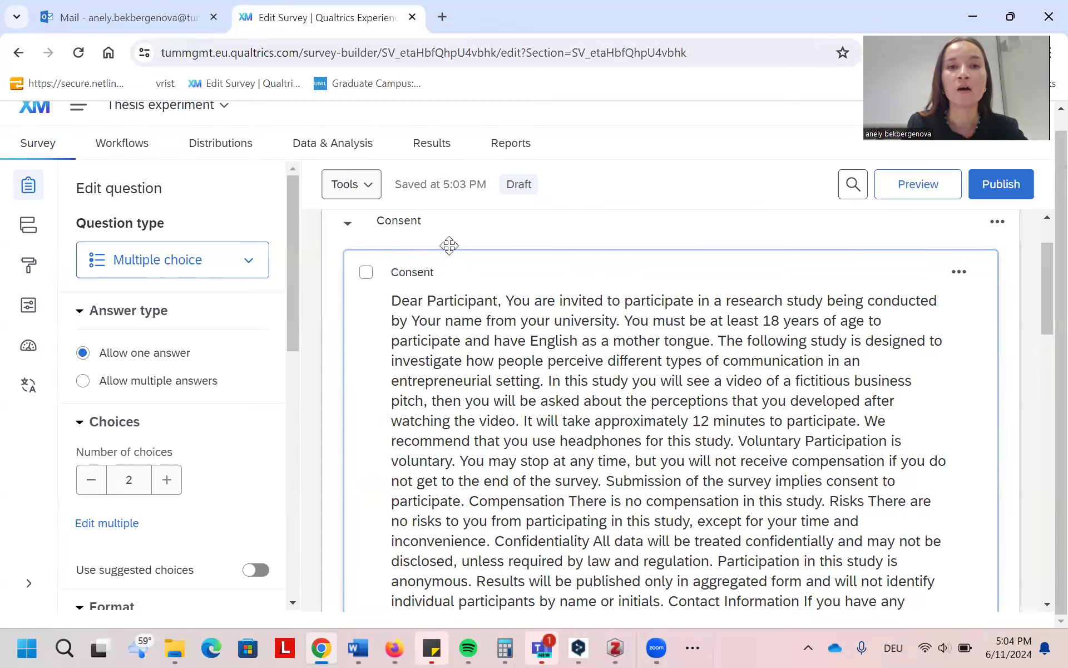
Turn on response requirements for the Consent question with Force response.
scroll(411, 302, down, 5)
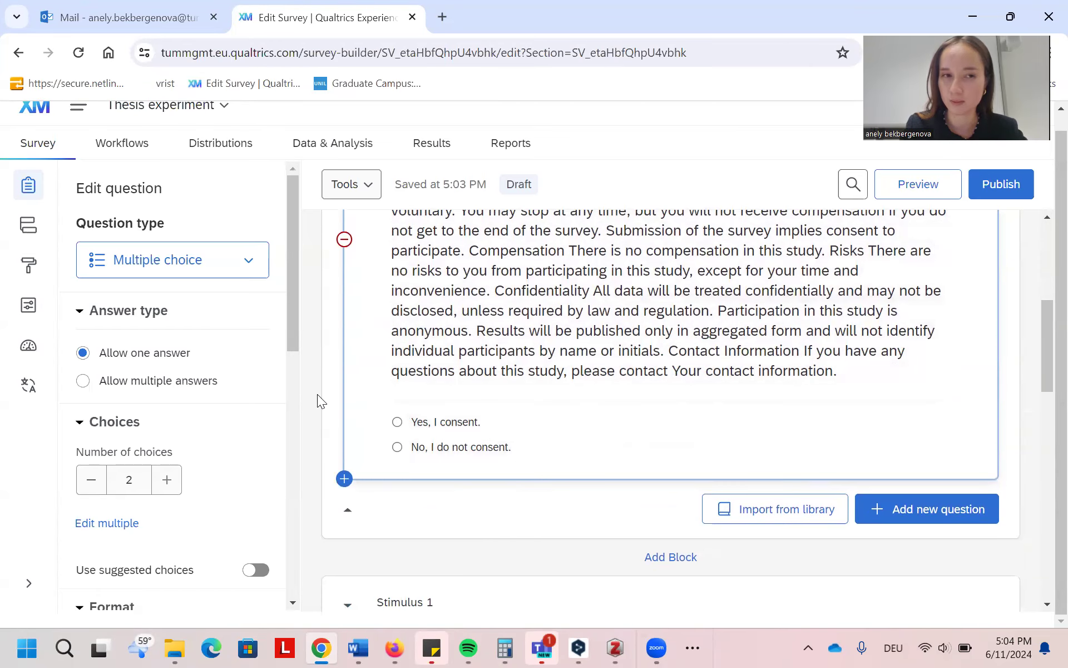
scroll(90, 412, down, 3)
scroll(92, 415, down, 4)
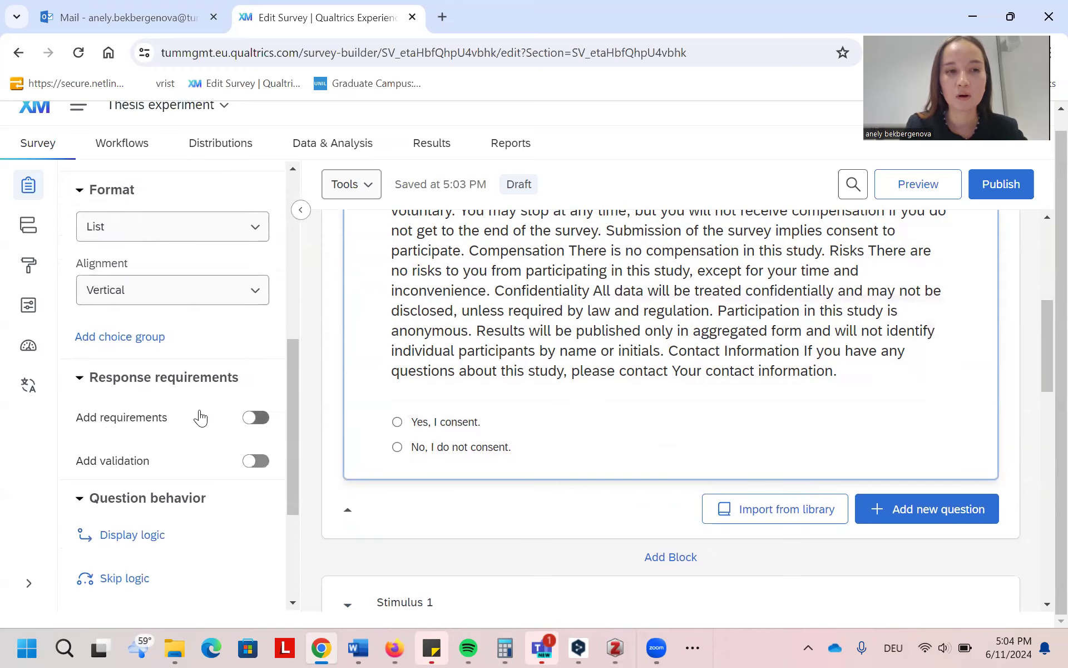
click(255, 422)
scroll(222, 422, down, 1)
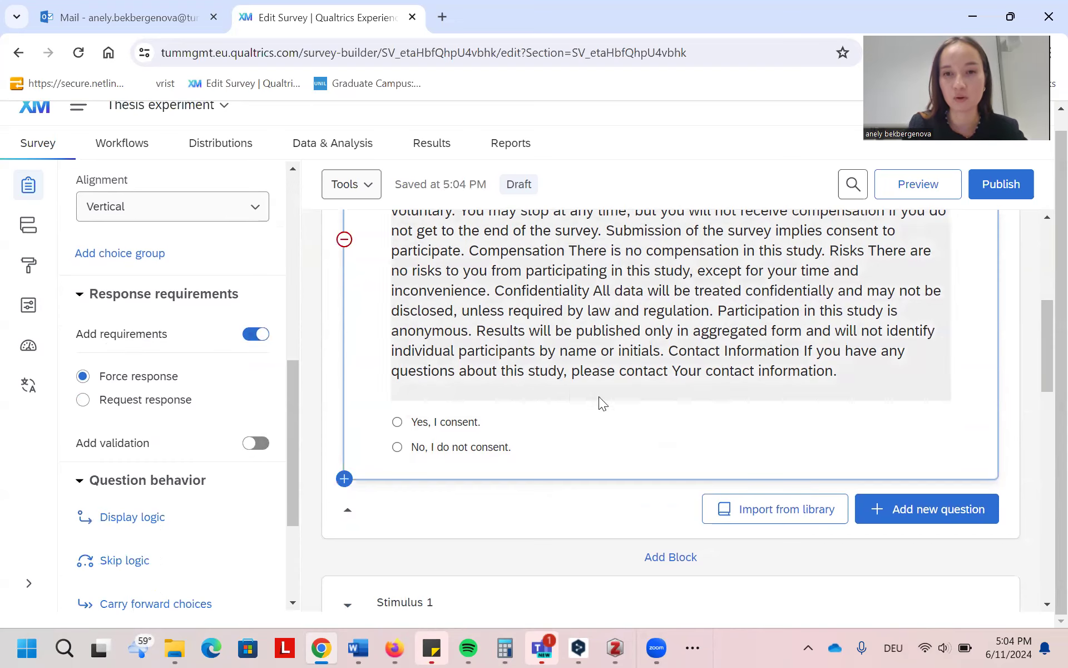
Add a Text / Graphic question to the Stimulus 1 block.
scroll(724, 410, down, 3)
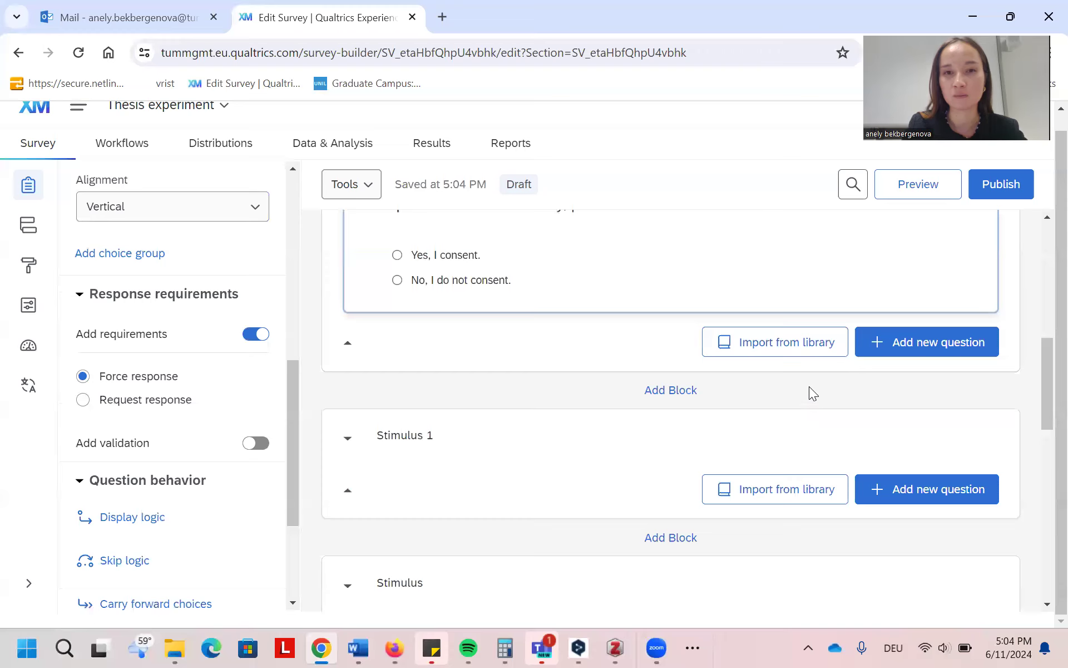
scroll(519, 361, down, 2)
click(519, 362)
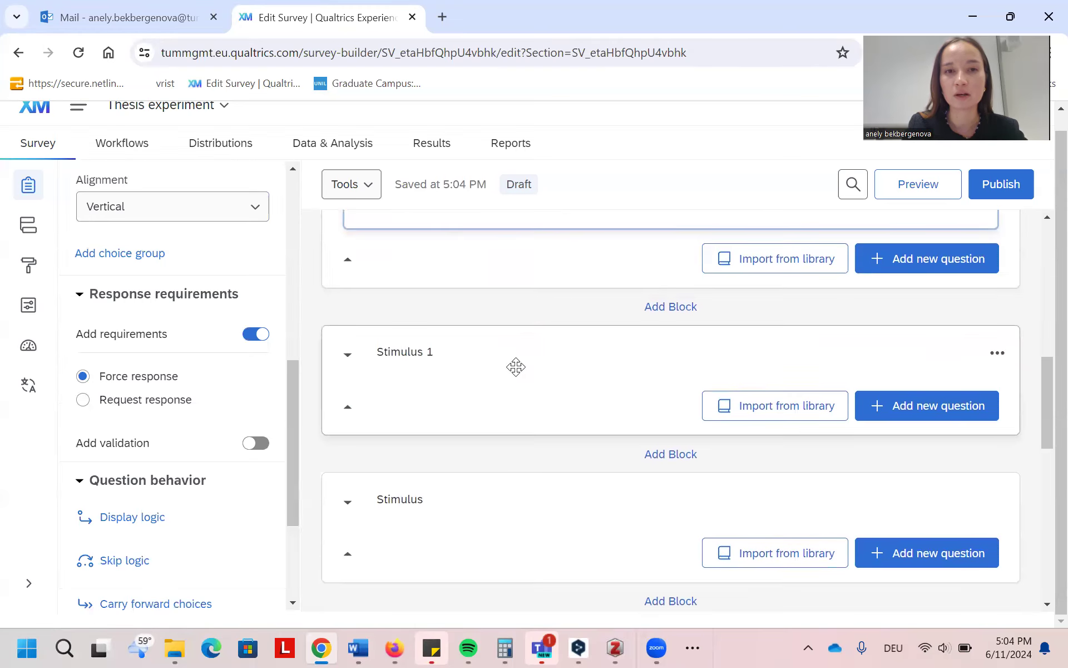
click(958, 411)
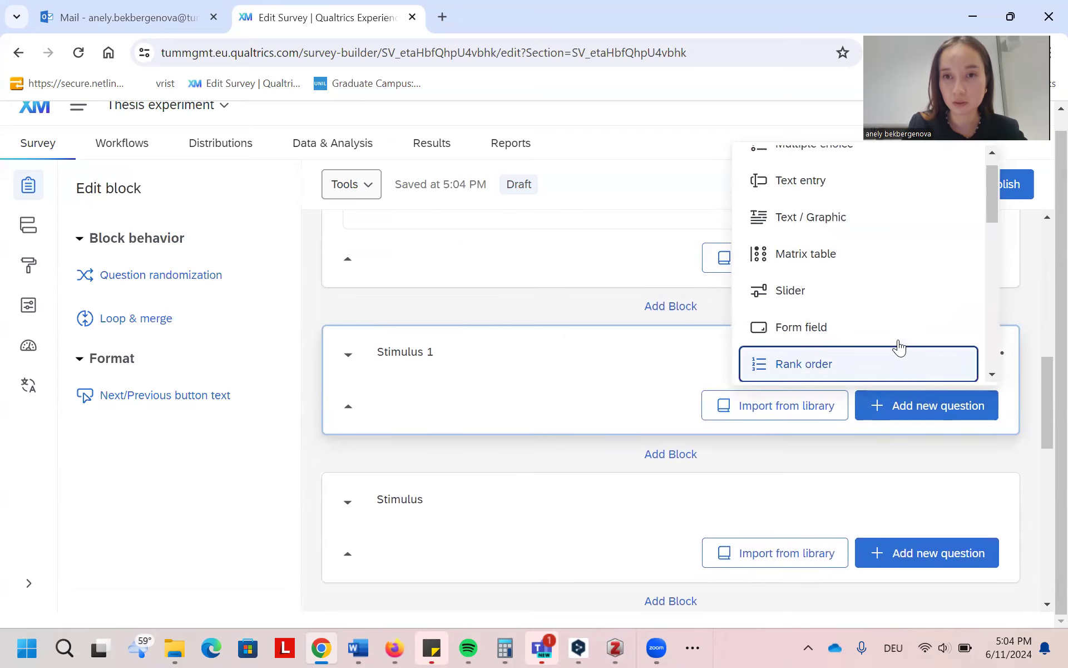
scroll(892, 322, up, 1)
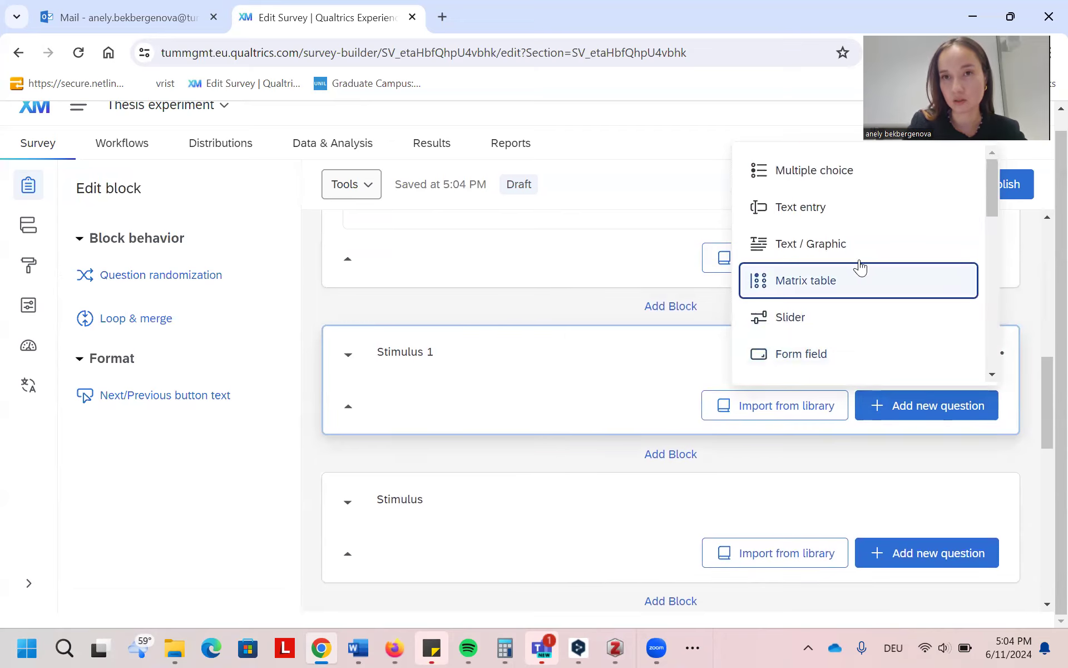
click(839, 244)
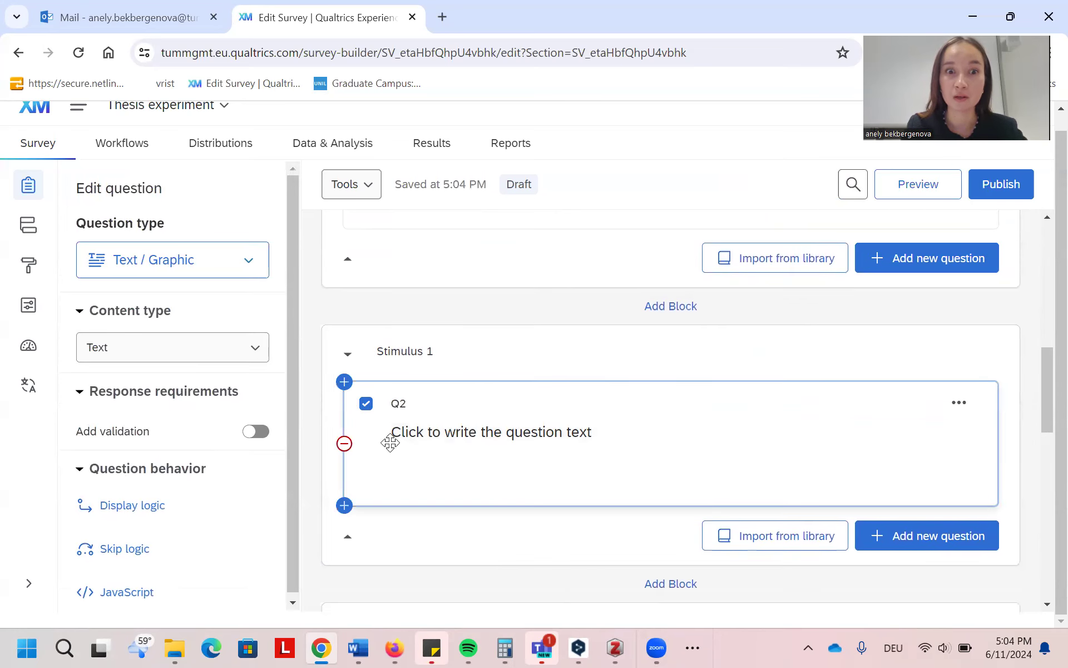
Rename question Q2 in the Stimulus 1 block as "Speech 1" and set its text to "My business will grow 200%.".
click(398, 404)
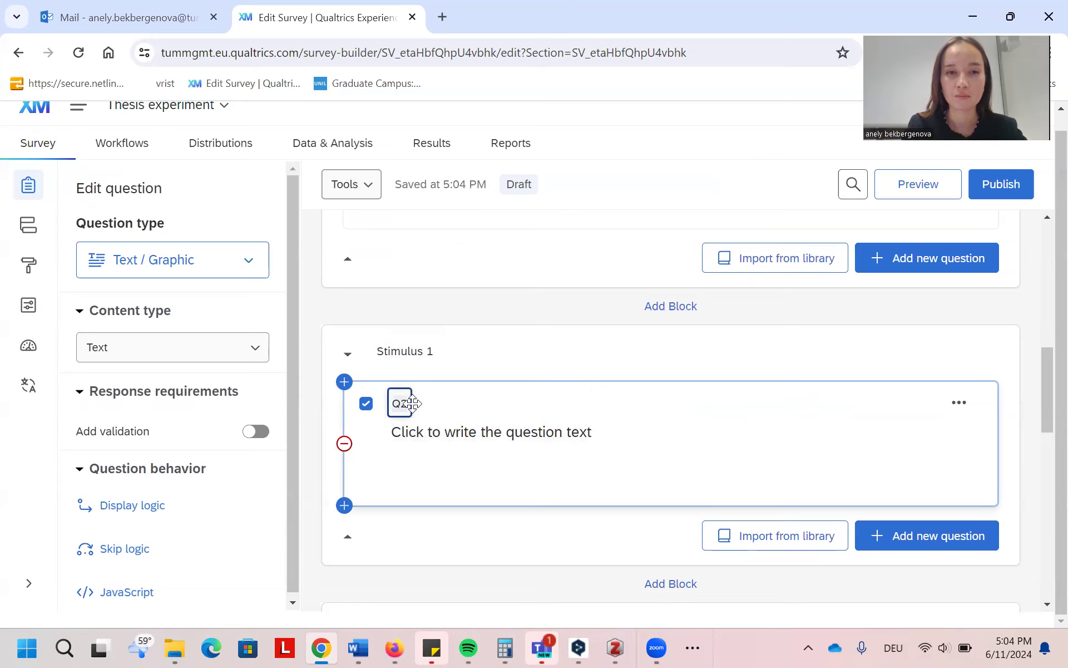
text(Spe)
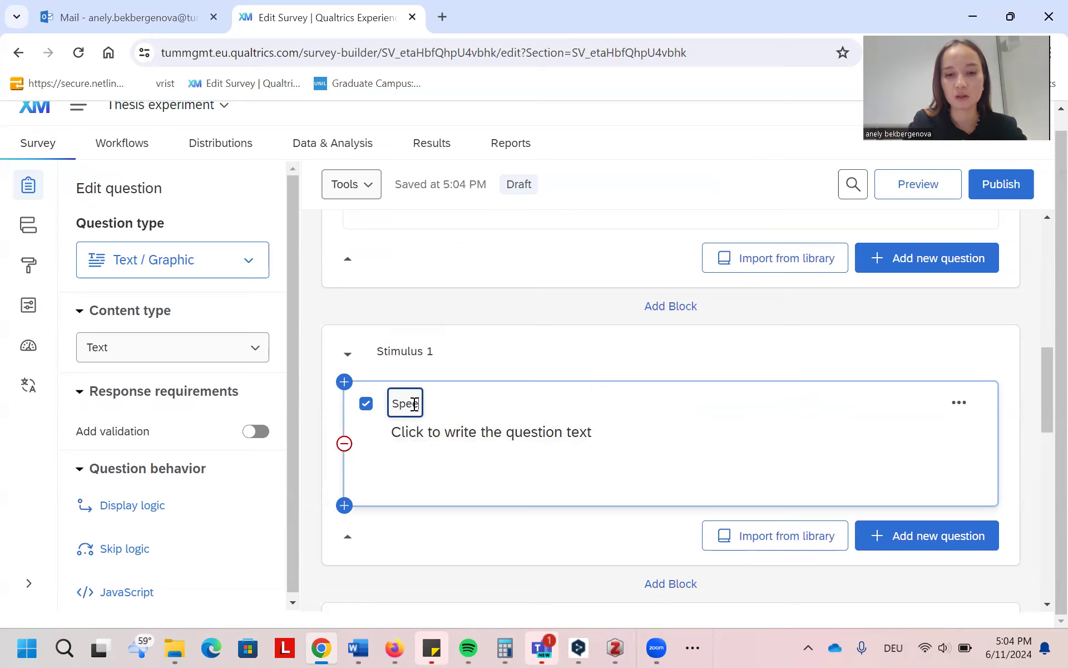
text(ech 1)
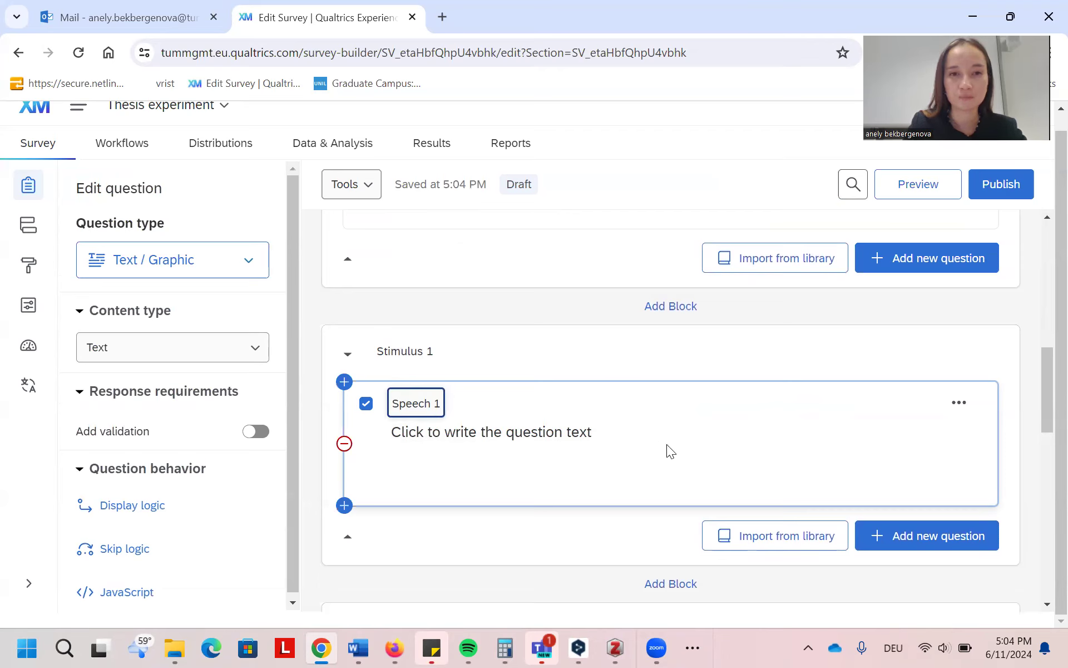
click(579, 432)
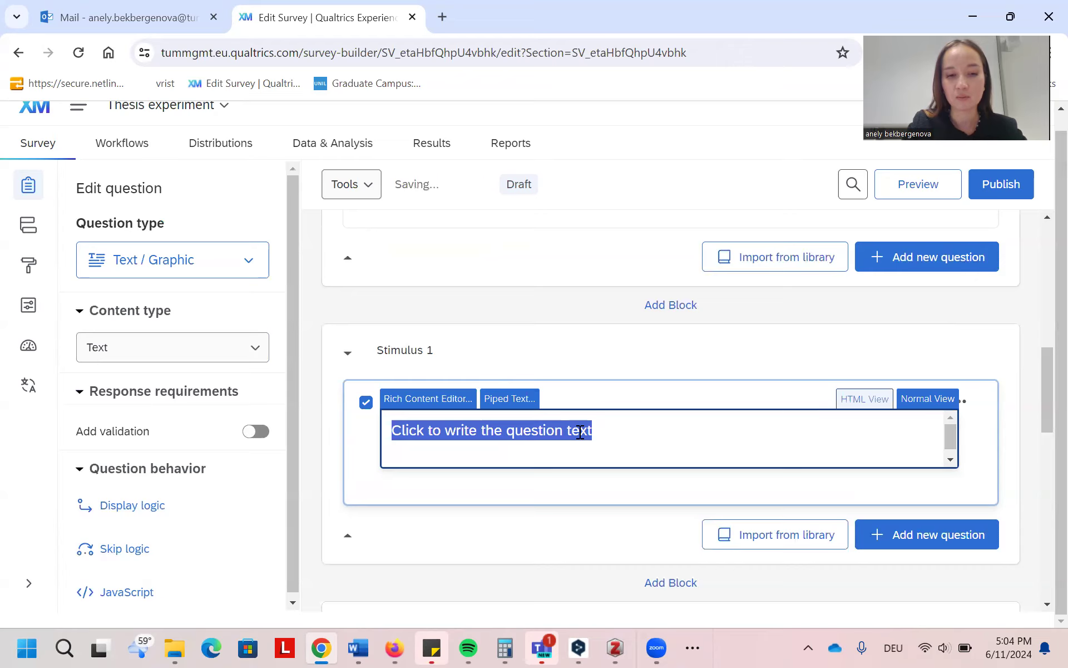
text(My business will grow 200%.)
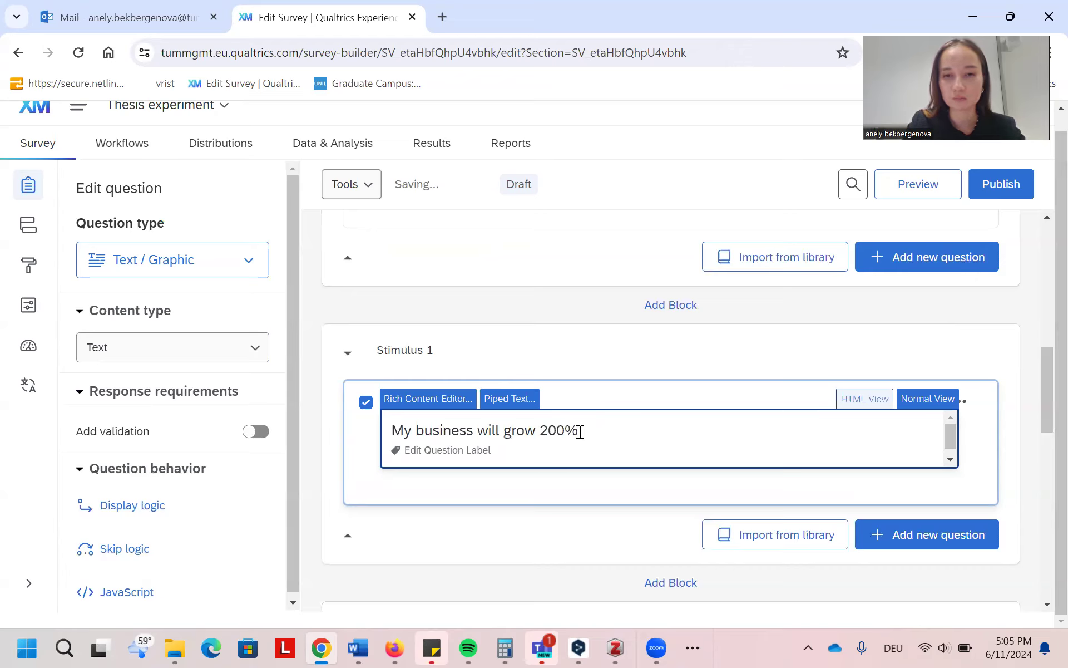
click(618, 369)
Add a Text / Graphic question to the Stimulus block with the text "My business will loose 200%.".
scroll(614, 366, down, 3)
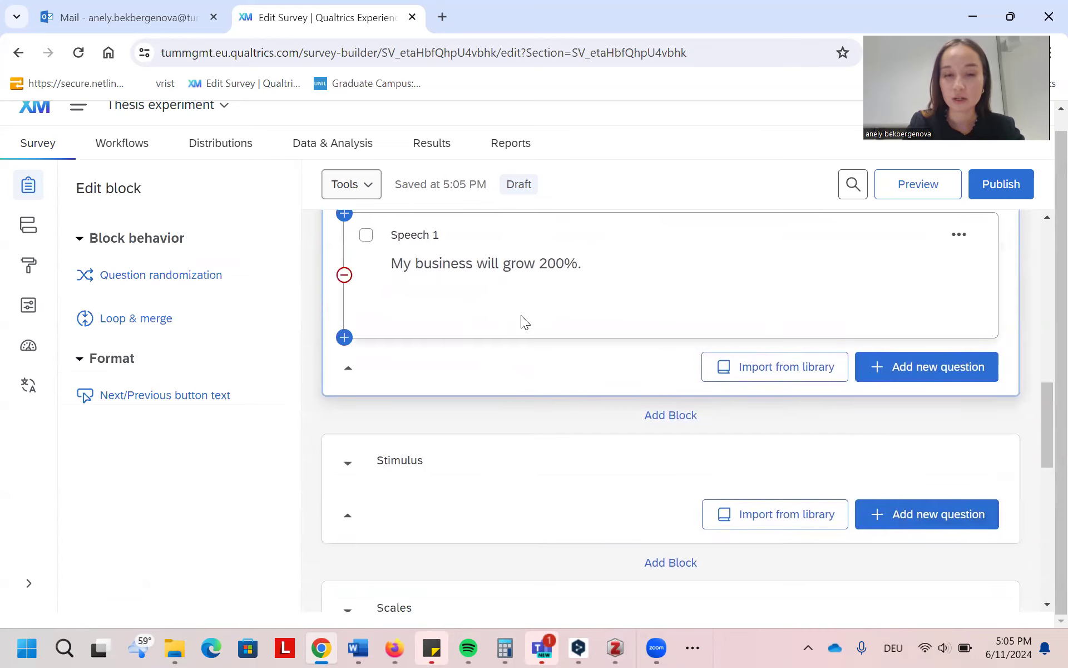
click(940, 520)
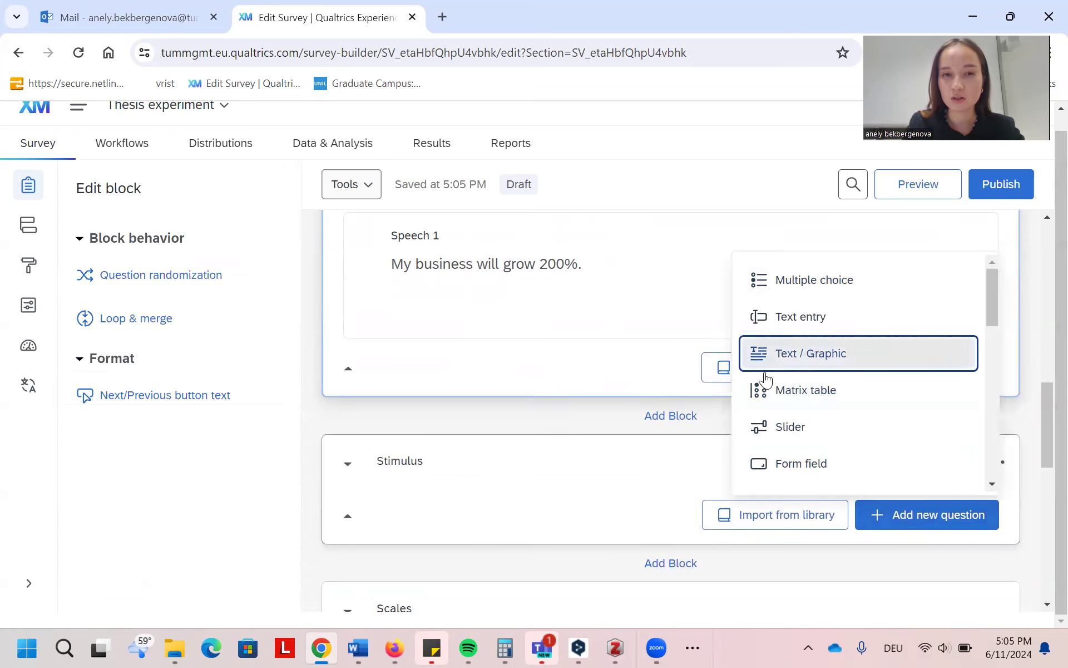
click(817, 351)
click(485, 532)
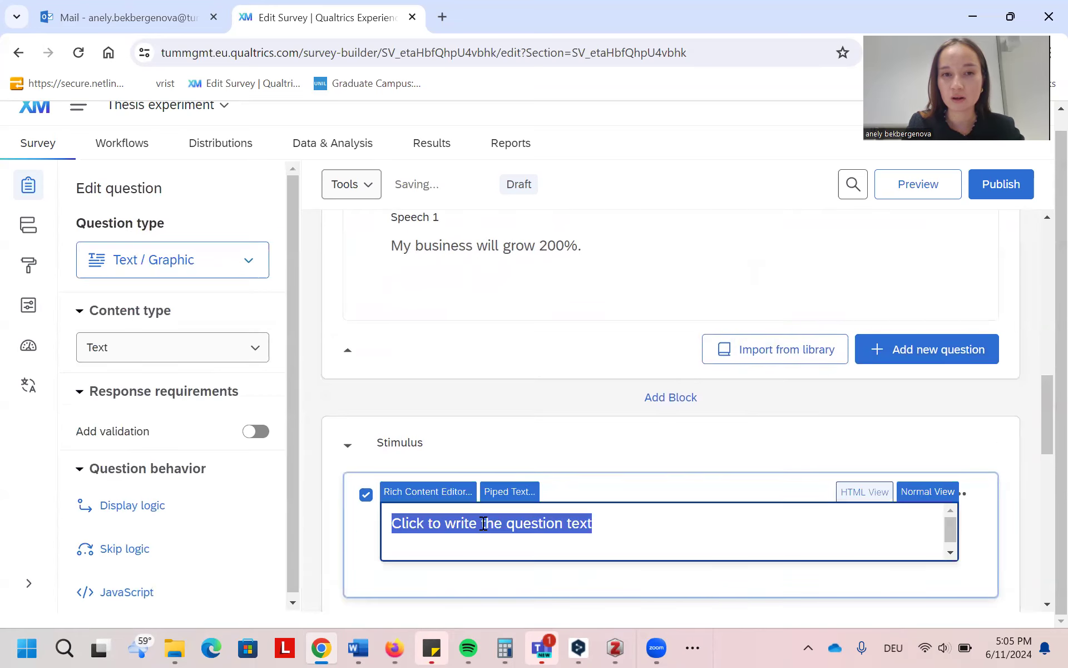
text(My business will loose 200%.)
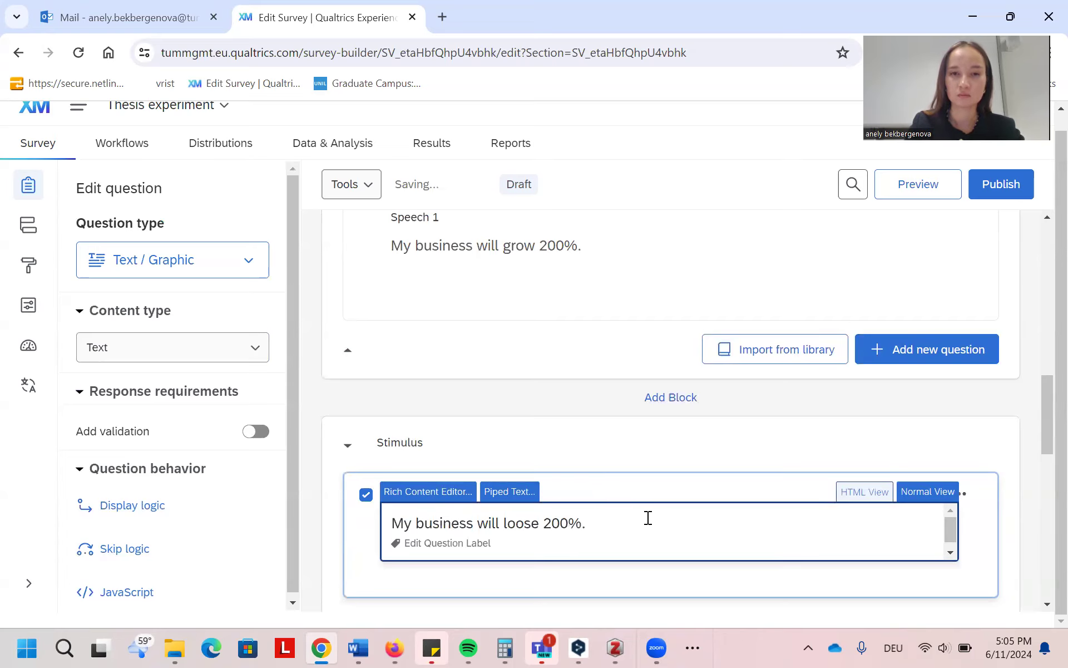
click(639, 433)
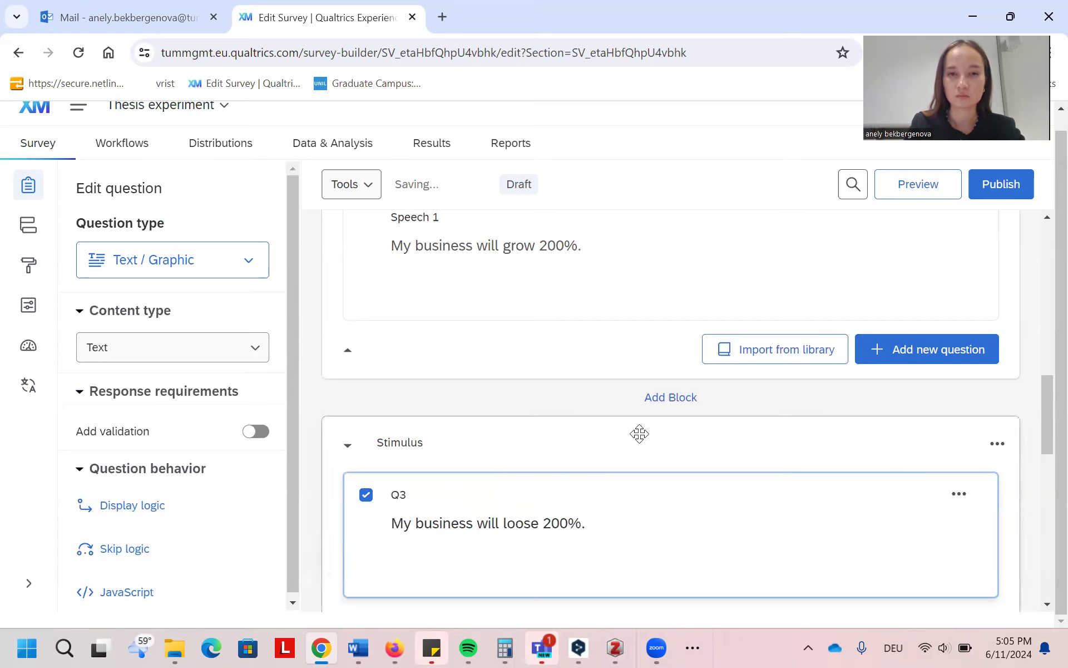
Rename question Q3 in the Stimulus block as "Speech 2".
scroll(487, 368, up, 4)
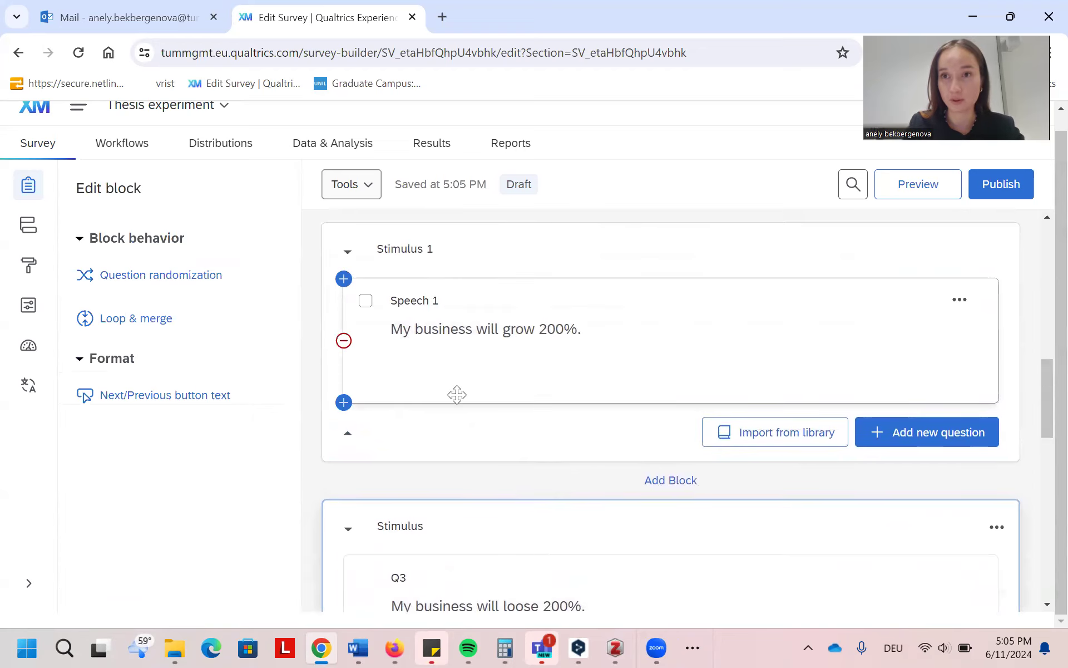
scroll(479, 334, down, 3)
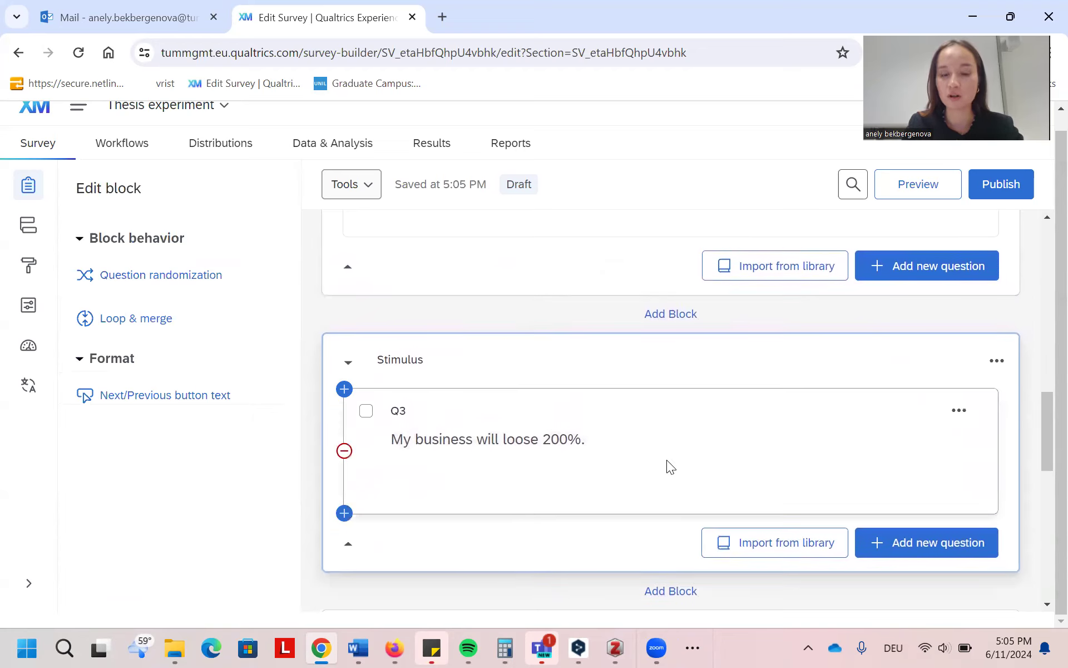
scroll(600, 459, up, 3)
scroll(469, 410, up, 2)
scroll(445, 462, down, 4)
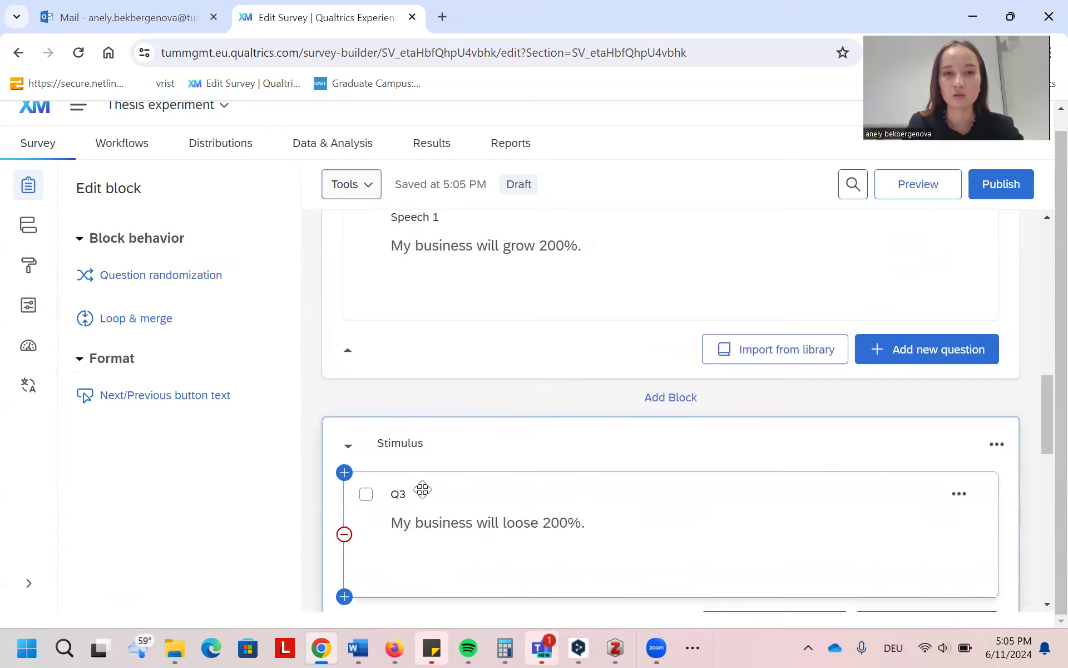
click(408, 504)
text(Spee)
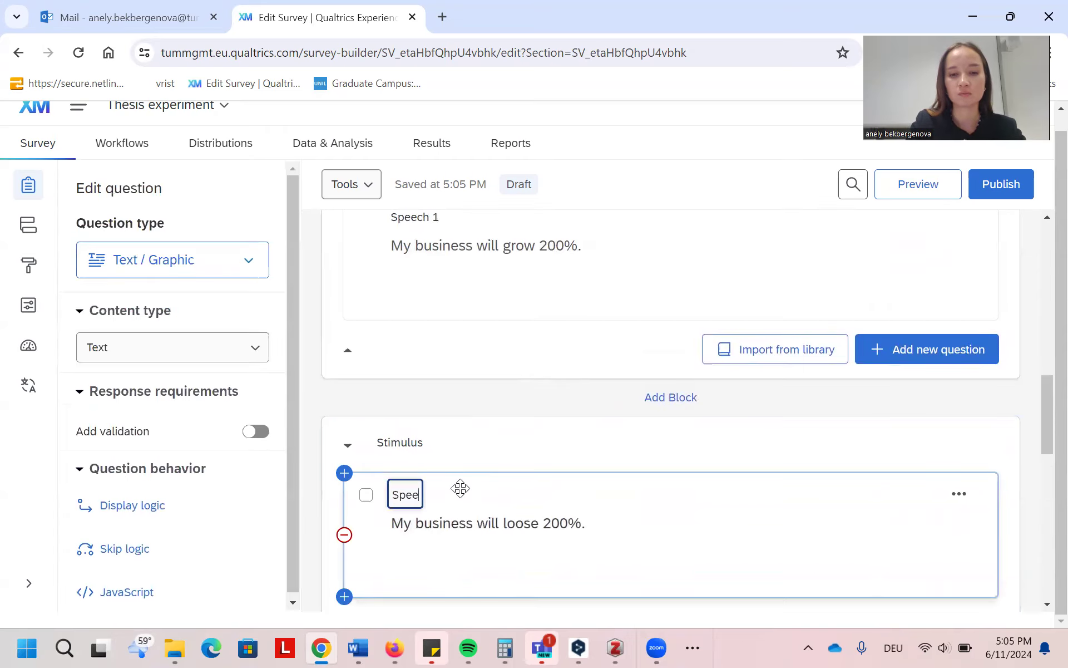
text(ch 2)
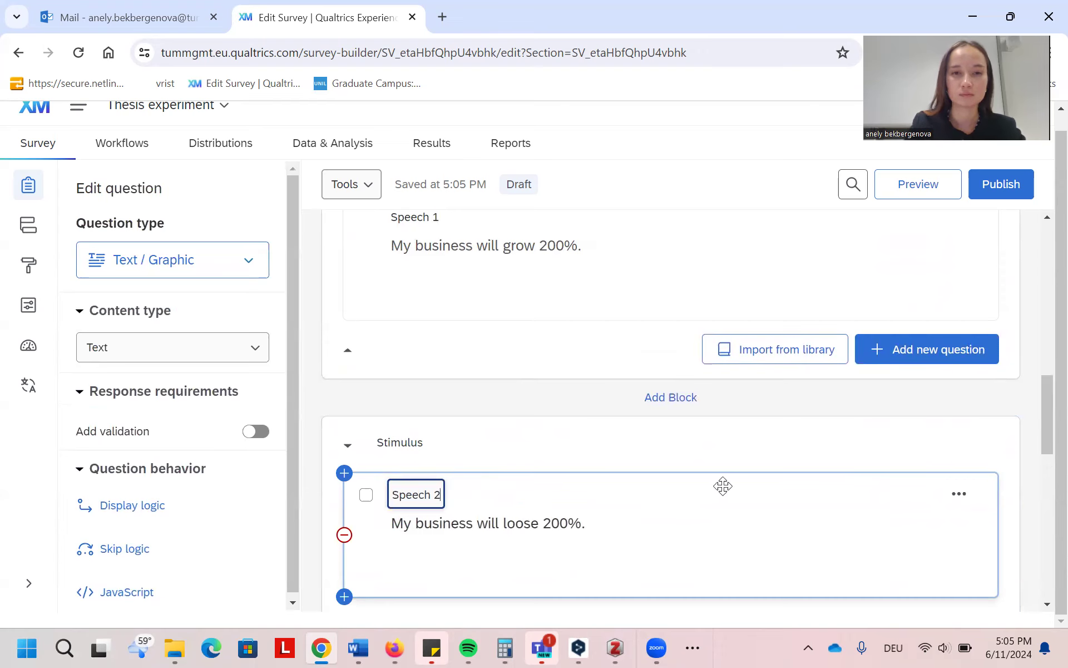
click(675, 443)
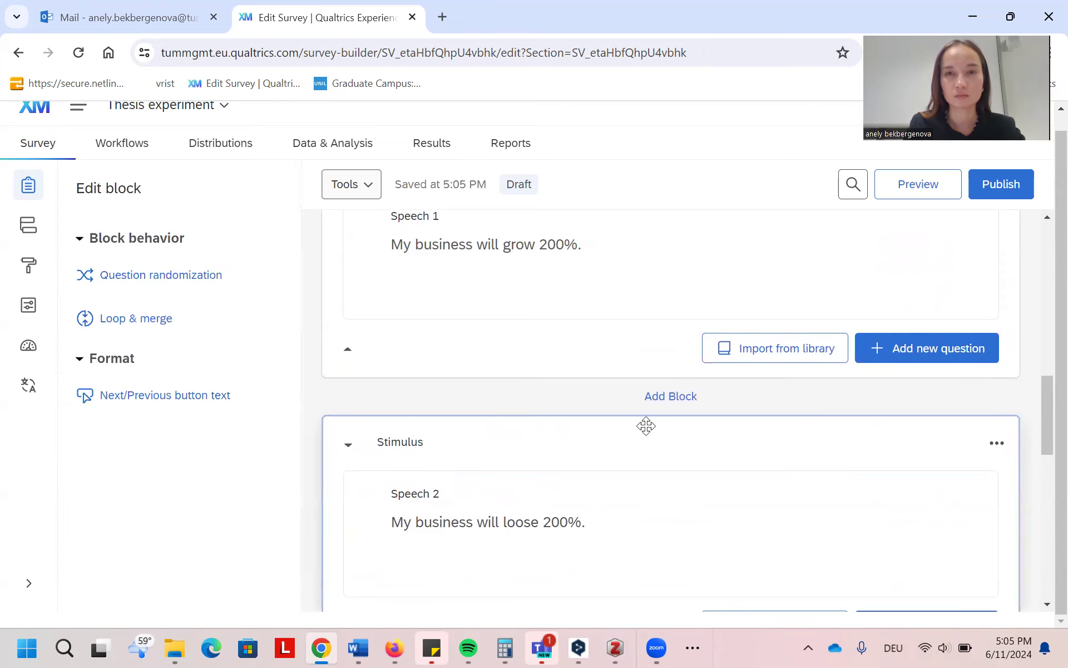
Add a Timing question to the Stimulus 1 block below Speech 1.
scroll(645, 426, down, 3)
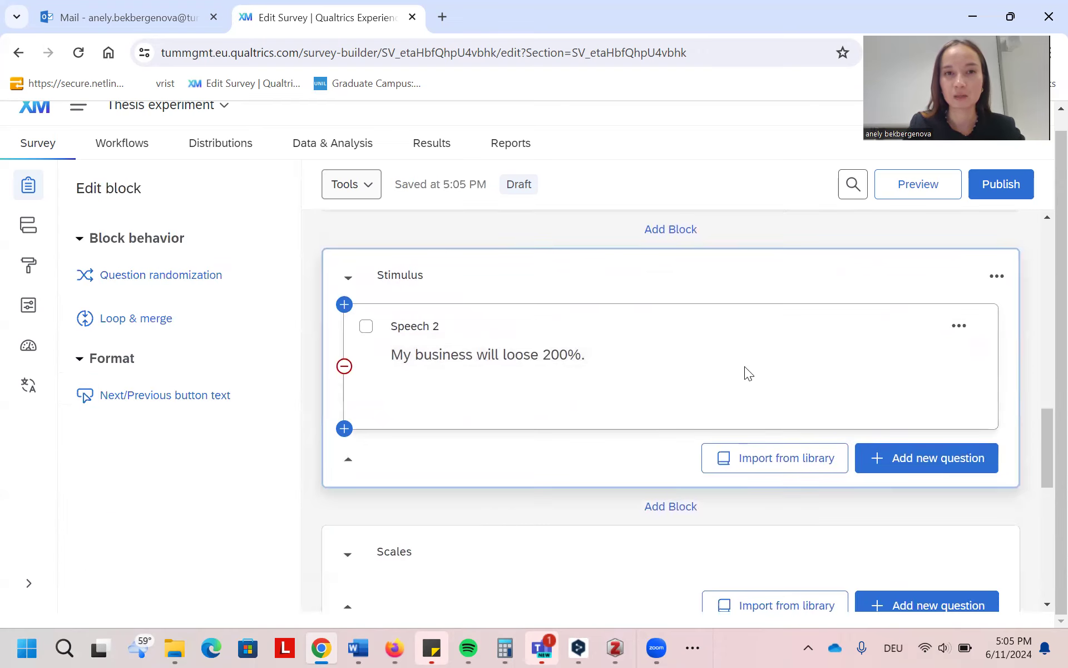
scroll(682, 353, up, 3)
scroll(637, 353, up, 3)
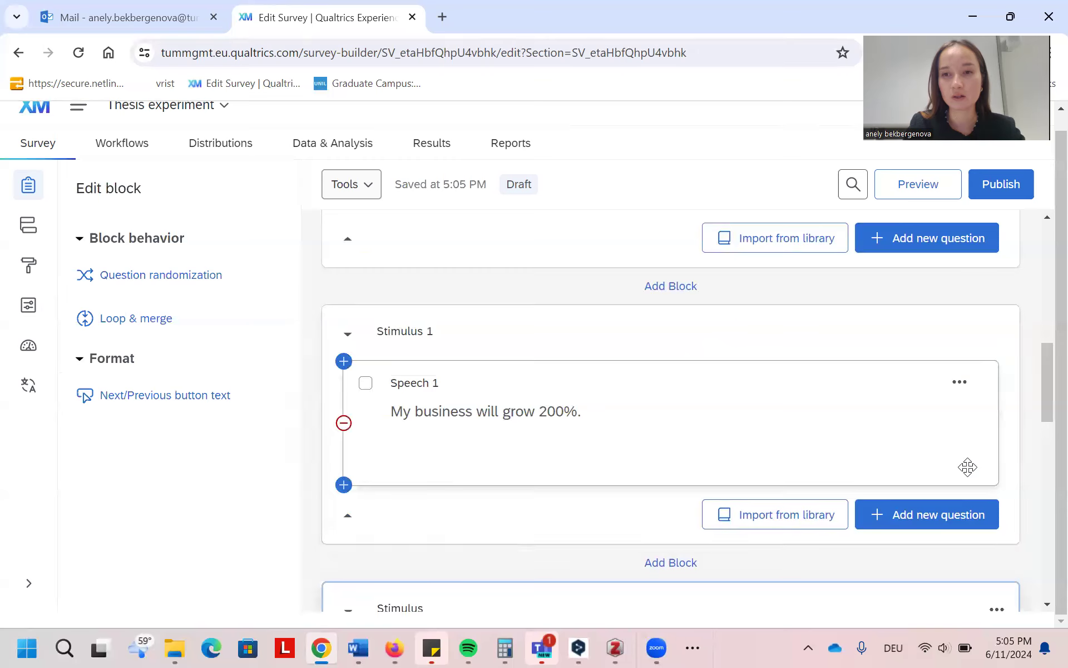
click(934, 528)
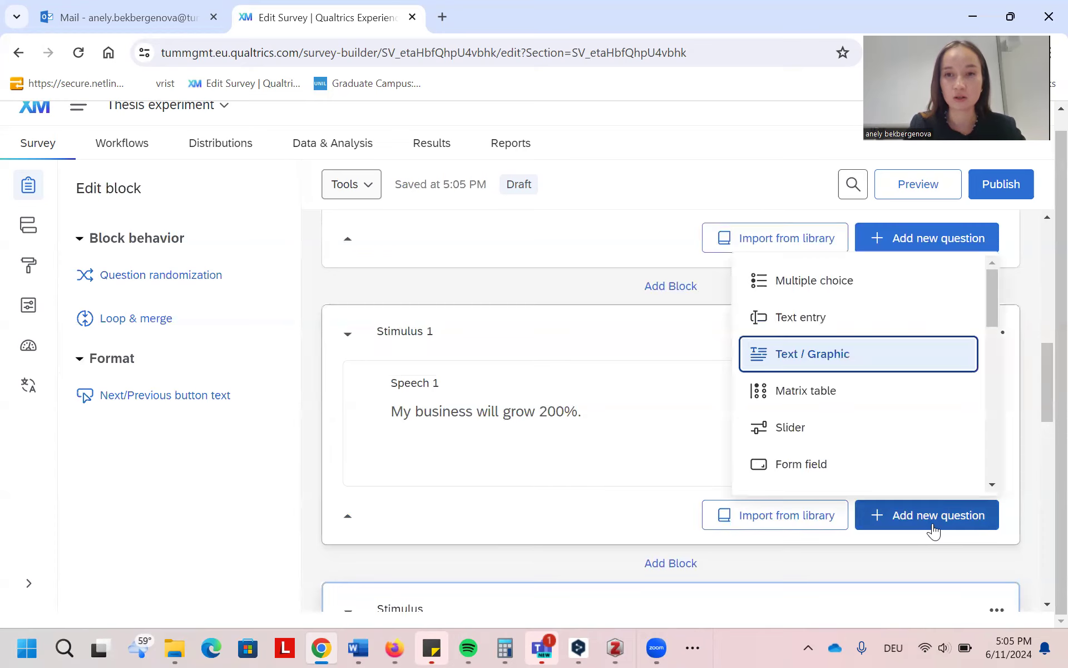
scroll(816, 401, down, 1)
scroll(816, 400, down, 4)
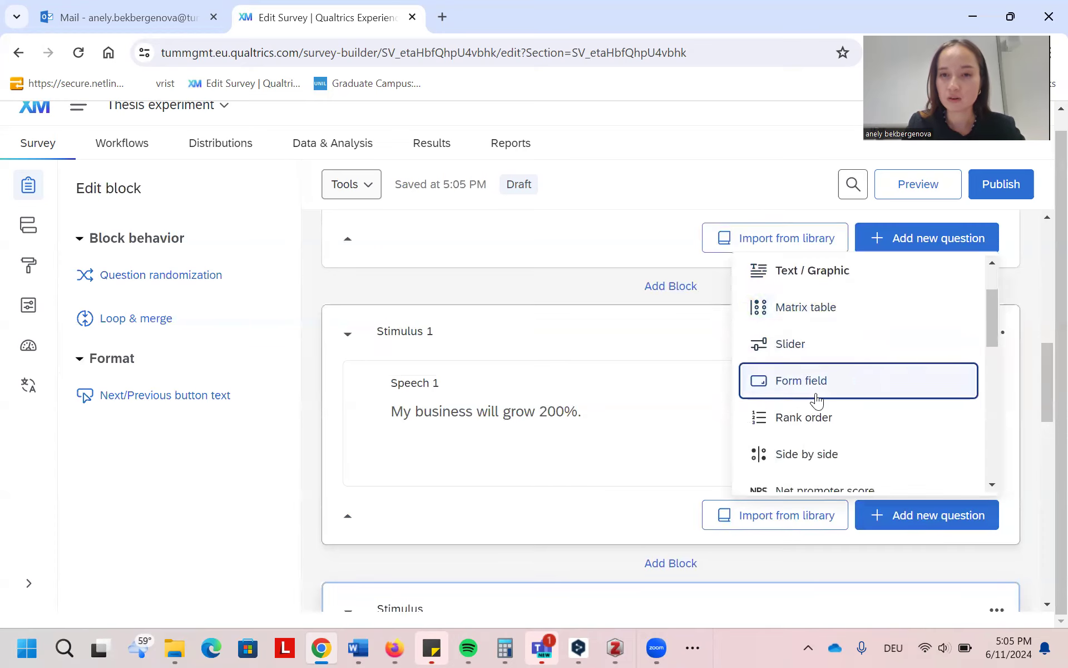
click(822, 451)
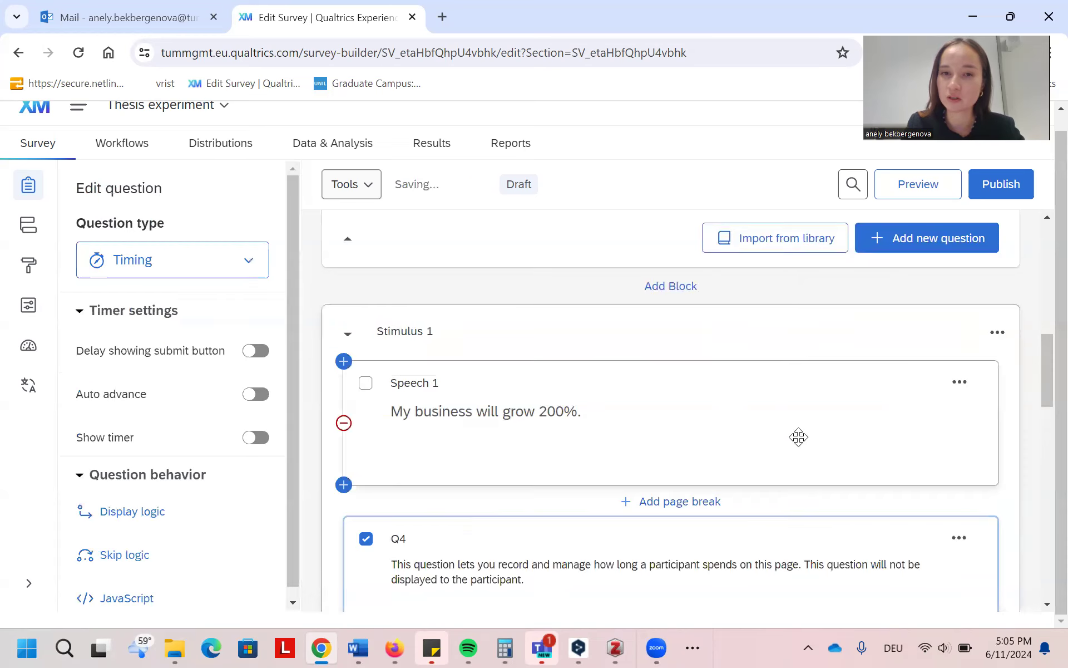
Delay showing the submit button in the Stimulus 1 timing question, displaying it after 30 seconds.
scroll(631, 419, down, 4)
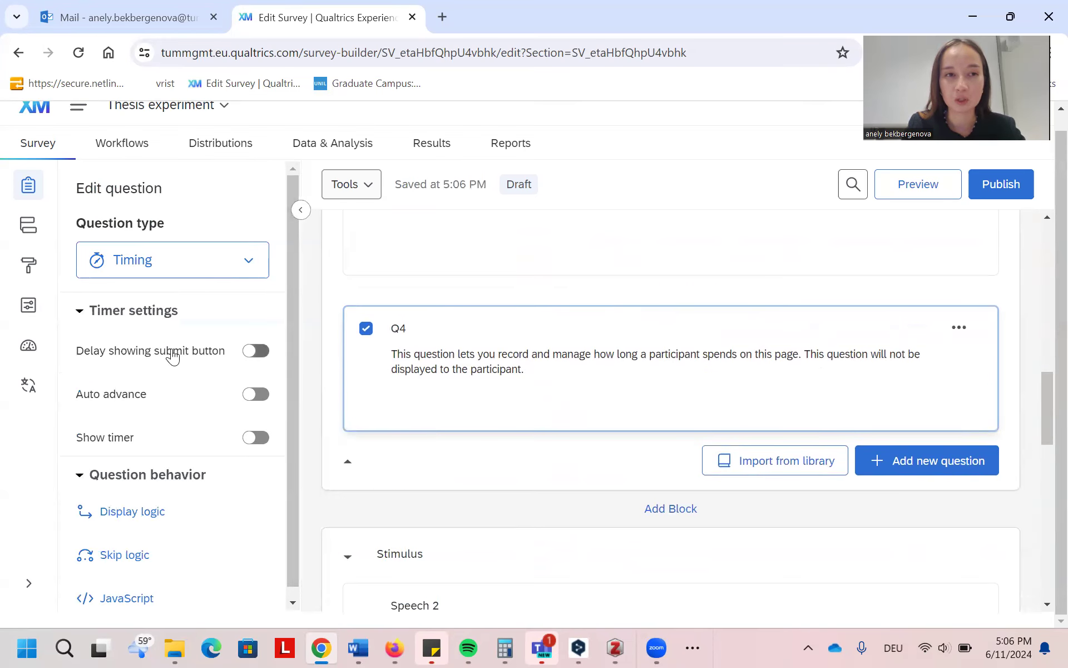
click(263, 354)
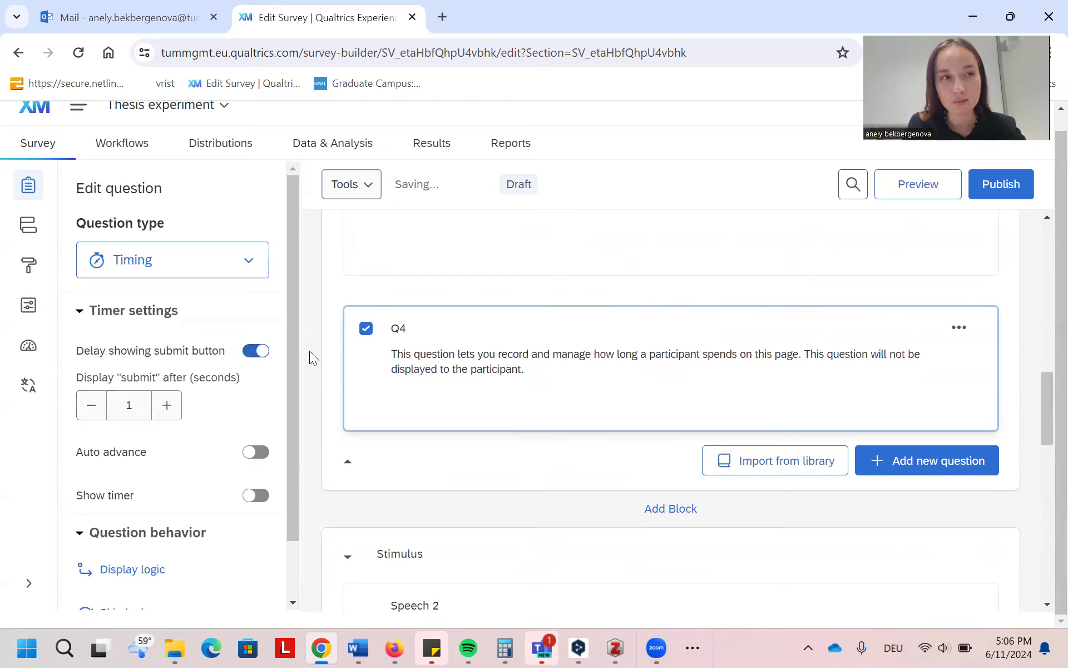
double_click(141, 409)
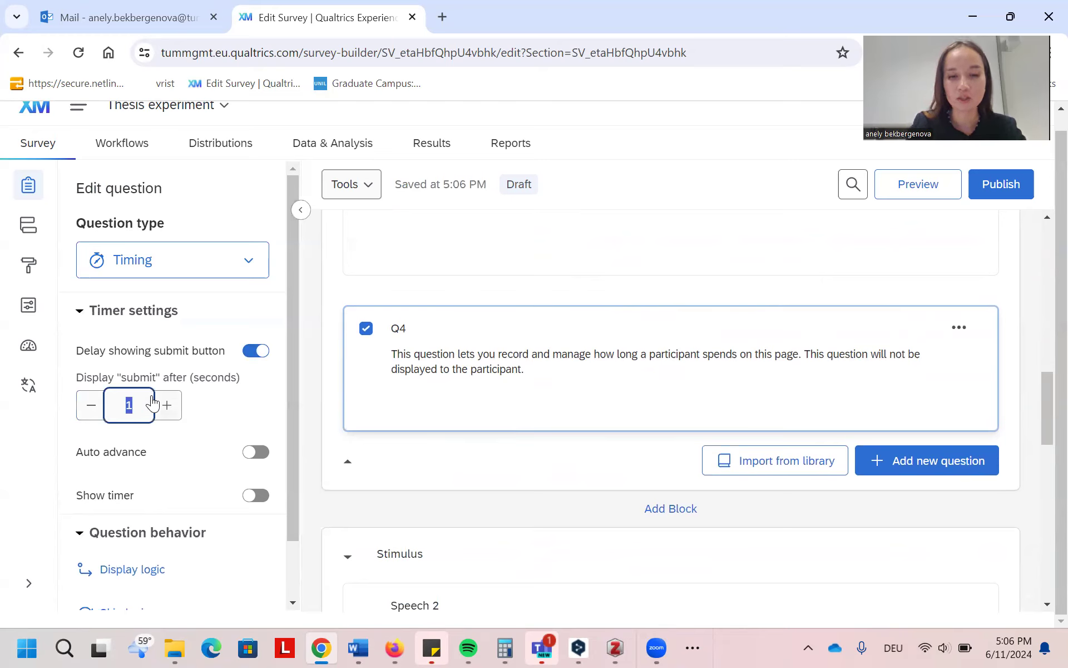
text(20)
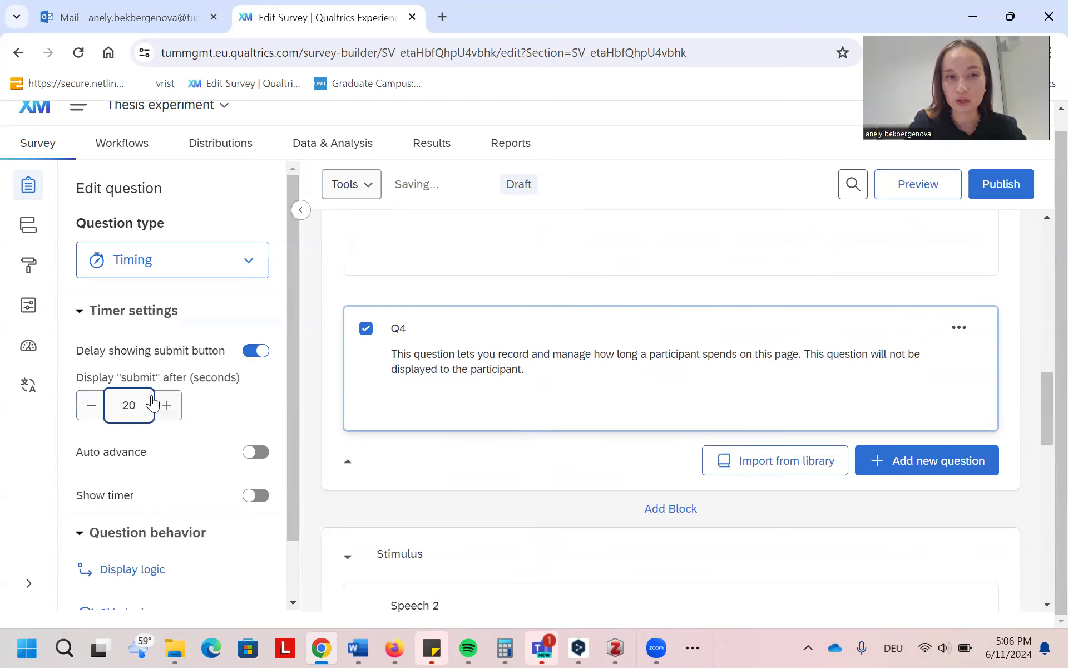
key(BackSpace)
key(BackSpace)
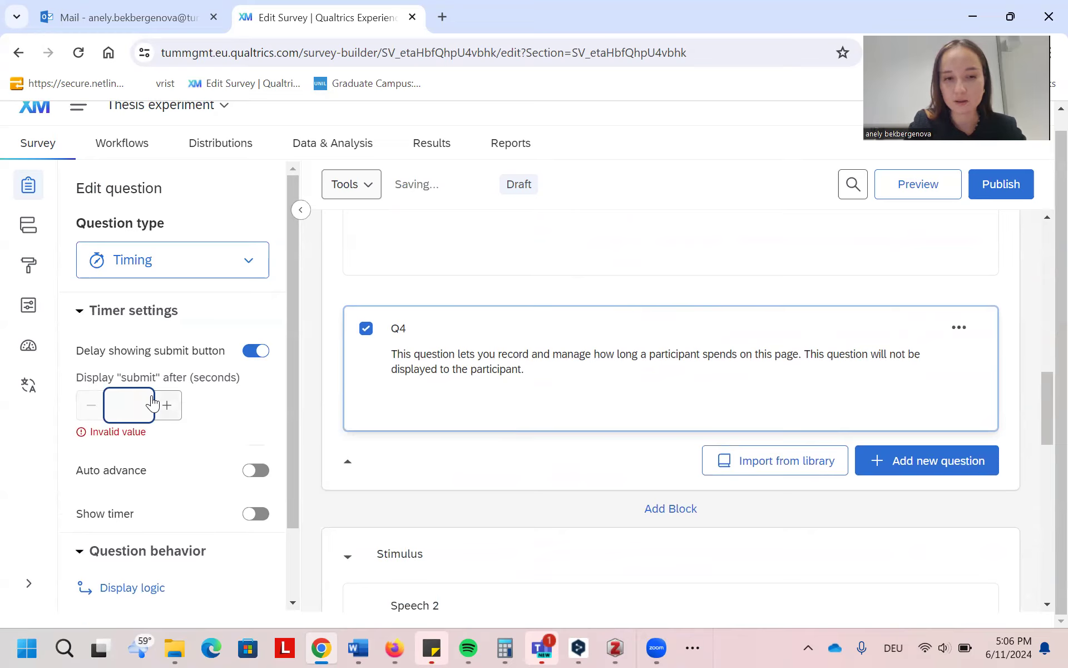
text(30)
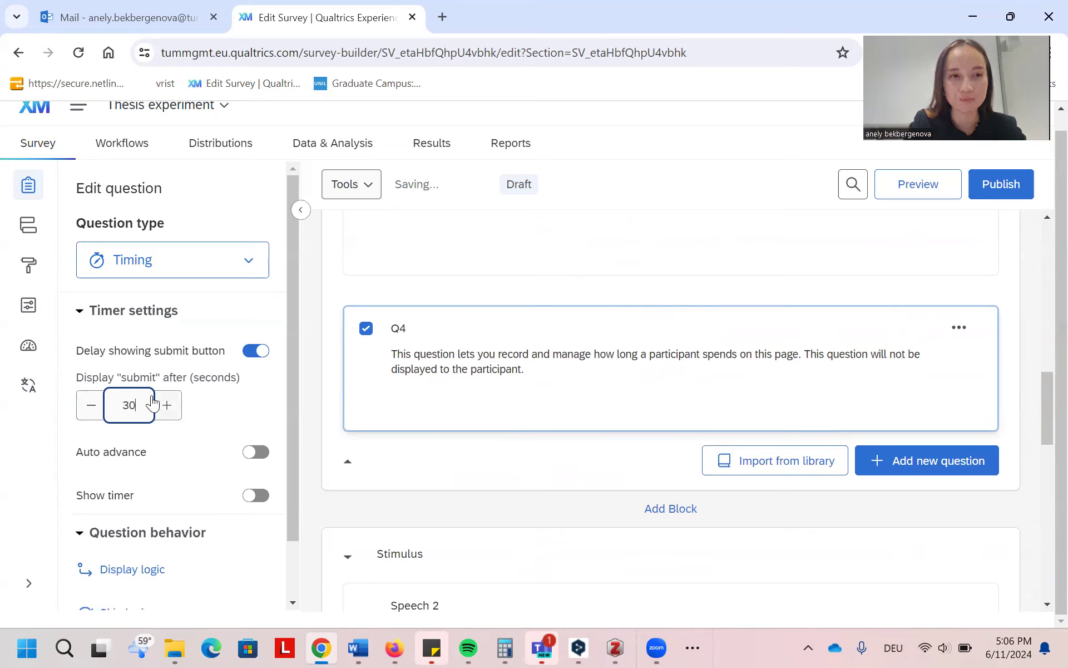
click(229, 402)
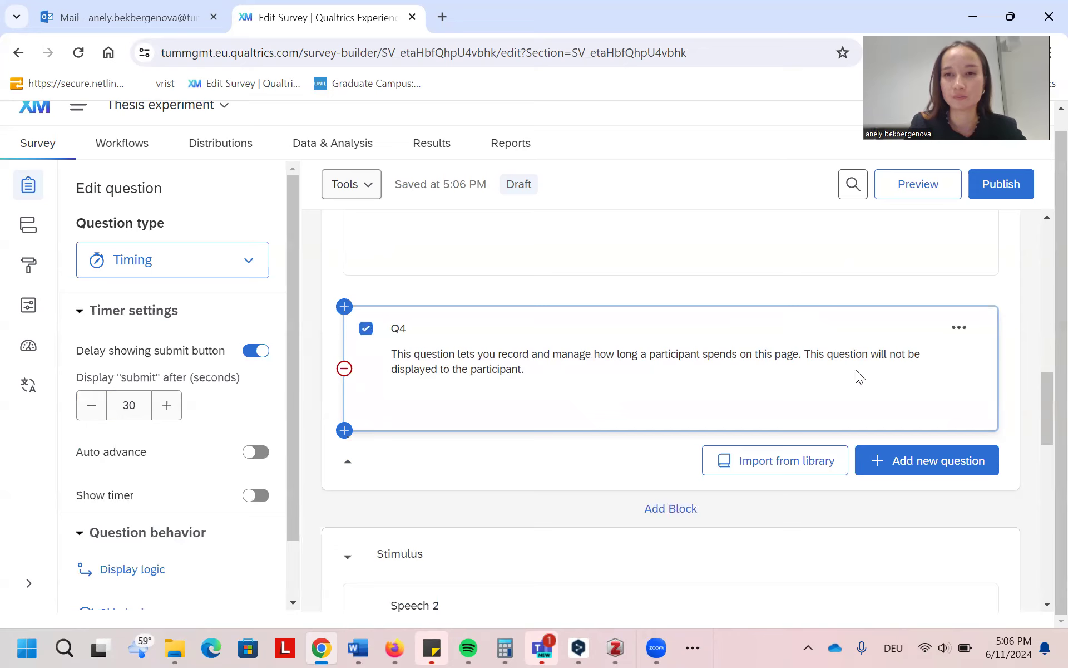
Copy timing question Q4 and move the copy into the Stimulus block below Speech 2.
click(959, 328)
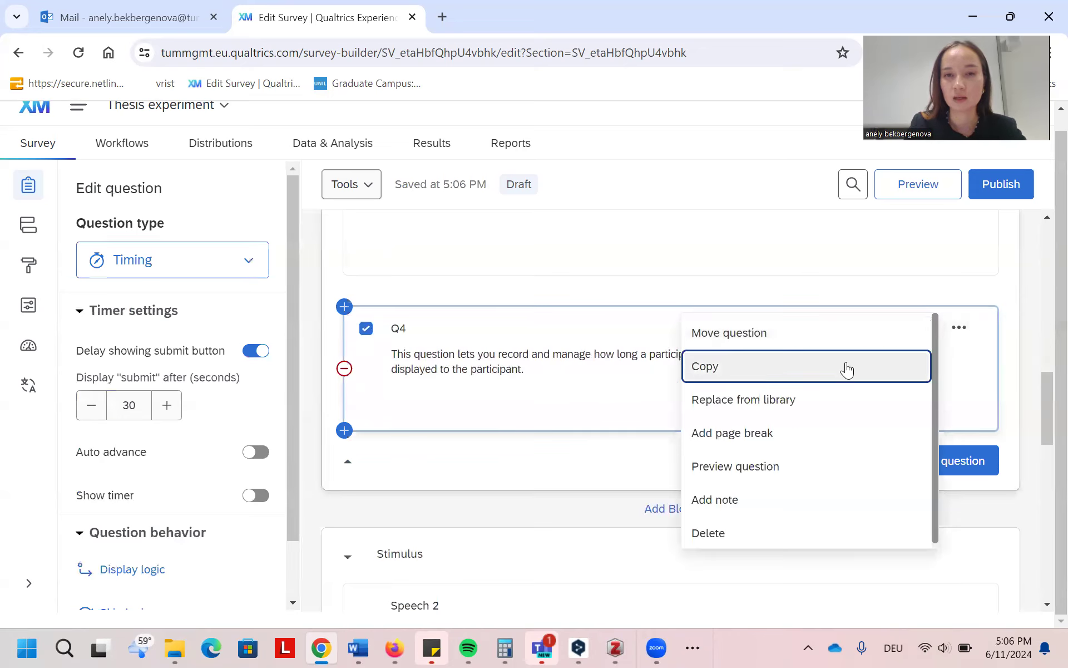
click(848, 368)
scroll(792, 356, down, 5)
scroll(724, 334, up, 3)
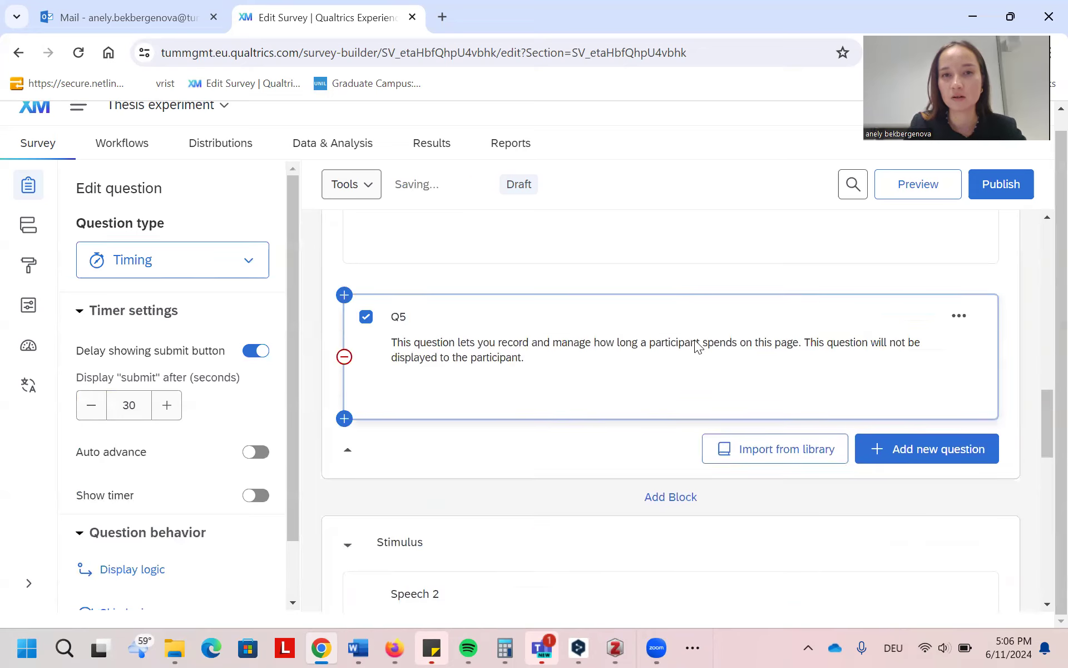
drag(910, 332, 827, 484)
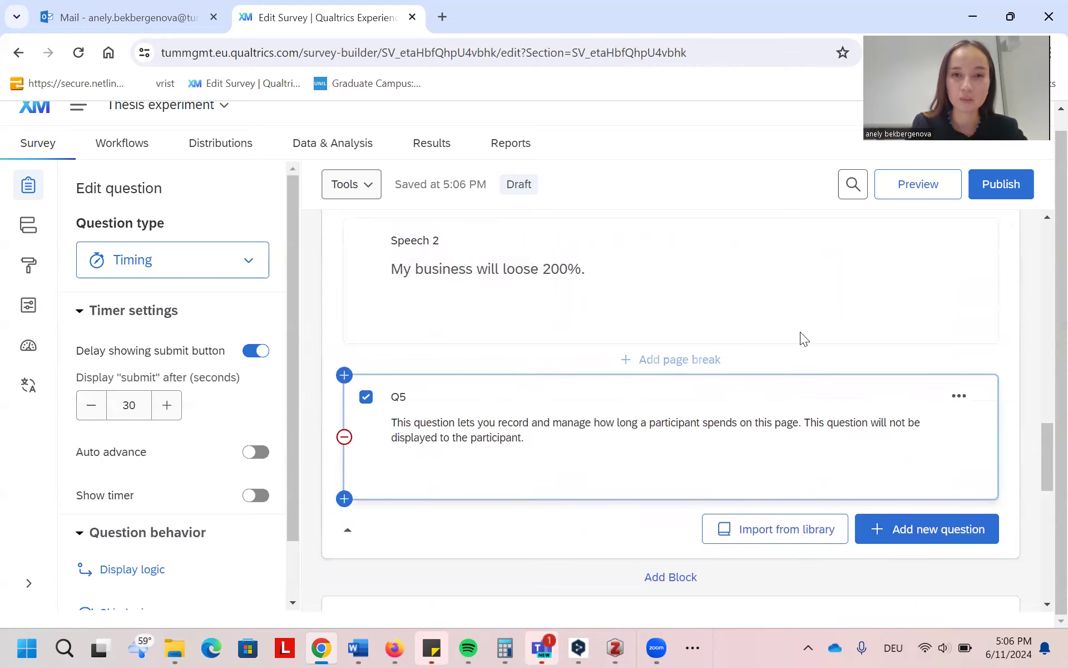
scroll(634, 345, up, 5)
scroll(695, 285, up, 2)
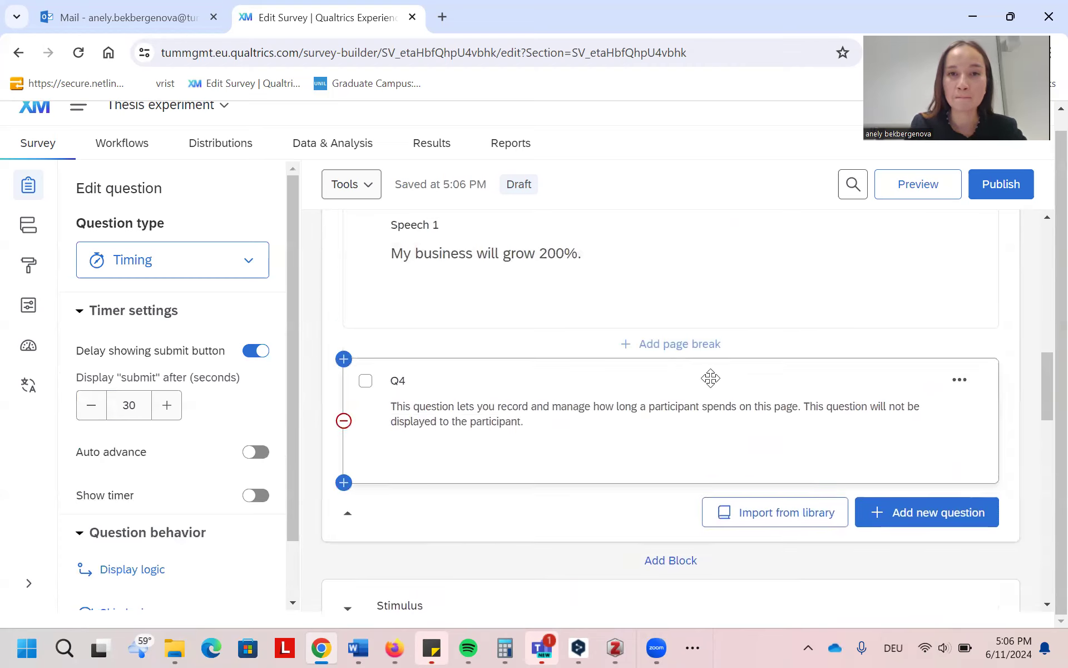
scroll(660, 367, down, 7)
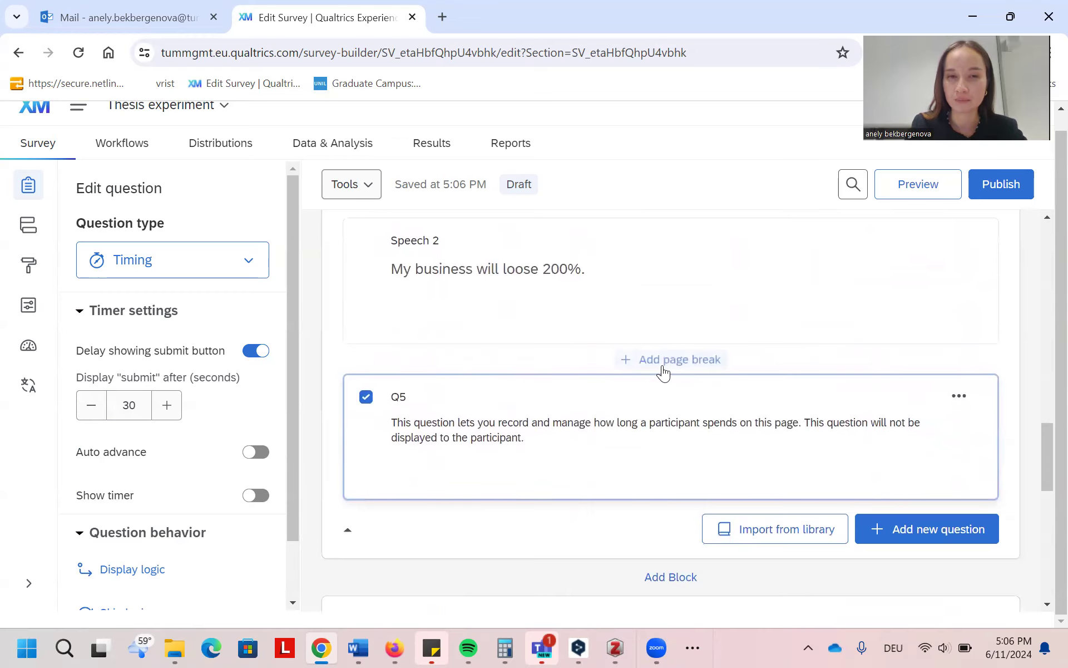
scroll(661, 370, down, 3)
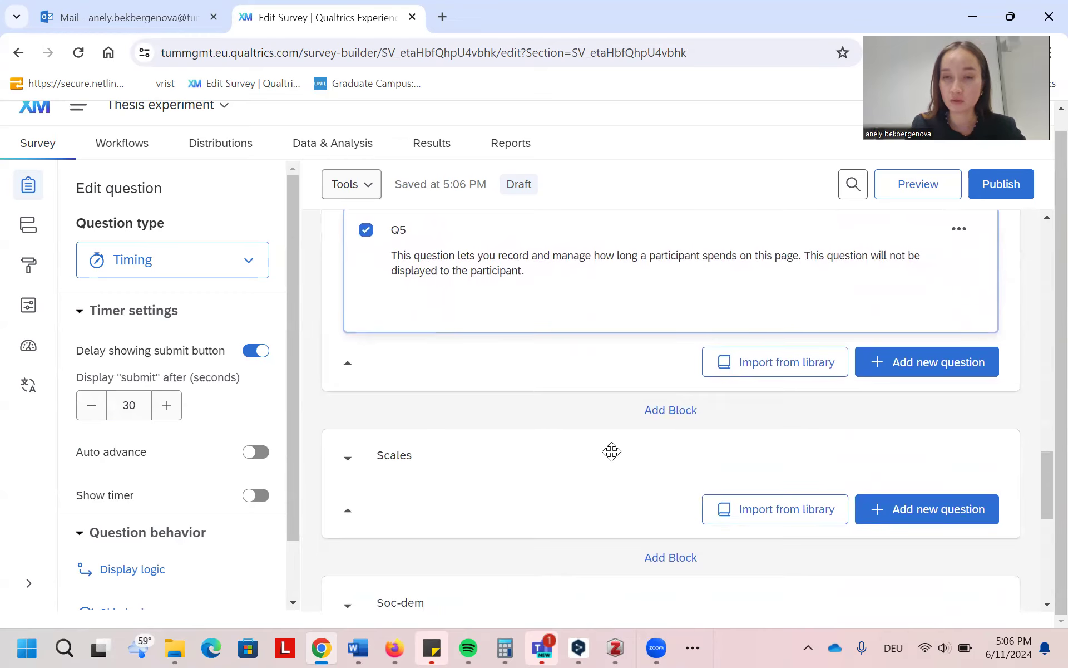
scroll(596, 453, down, 3)
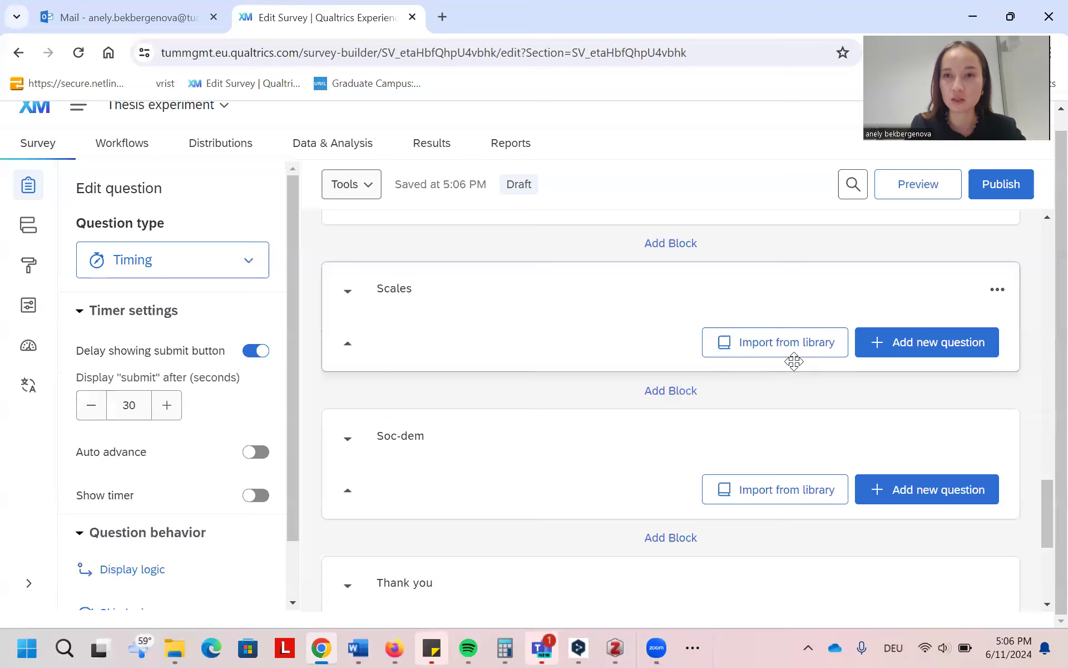
Switch to the Word document and examine the Perceived Entrepreneurial success scale, including its source citation, answer scale and item table.
click(907, 355)
click(731, 292)
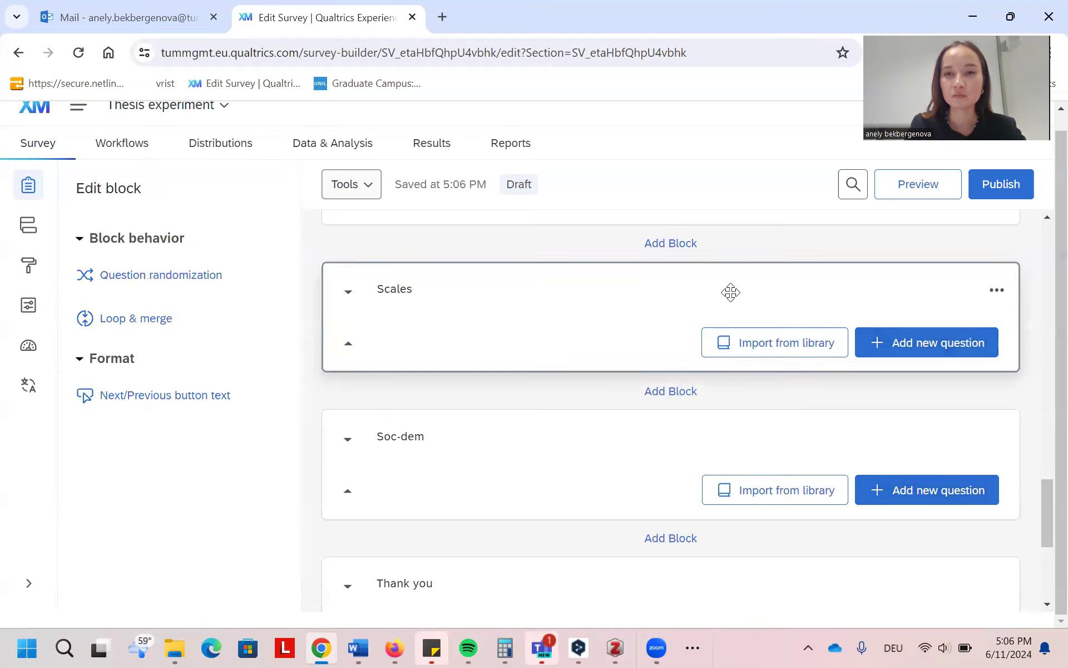
mouse_move(357, 647)
click(362, 564)
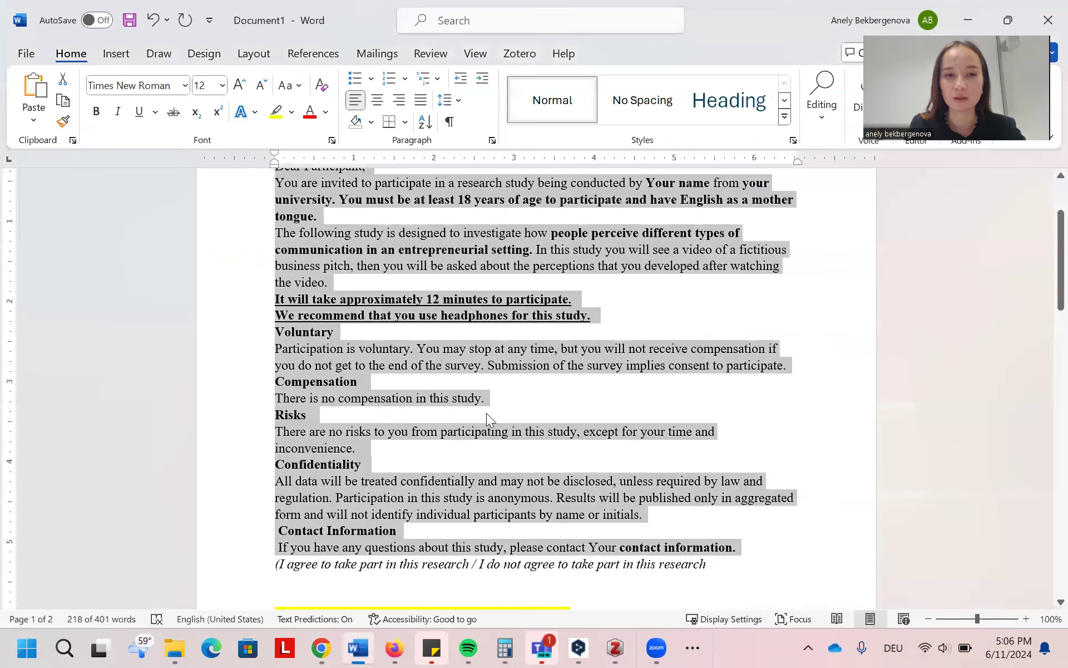
click(487, 413)
scroll(490, 414, down, 3)
scroll(490, 415, down, 4)
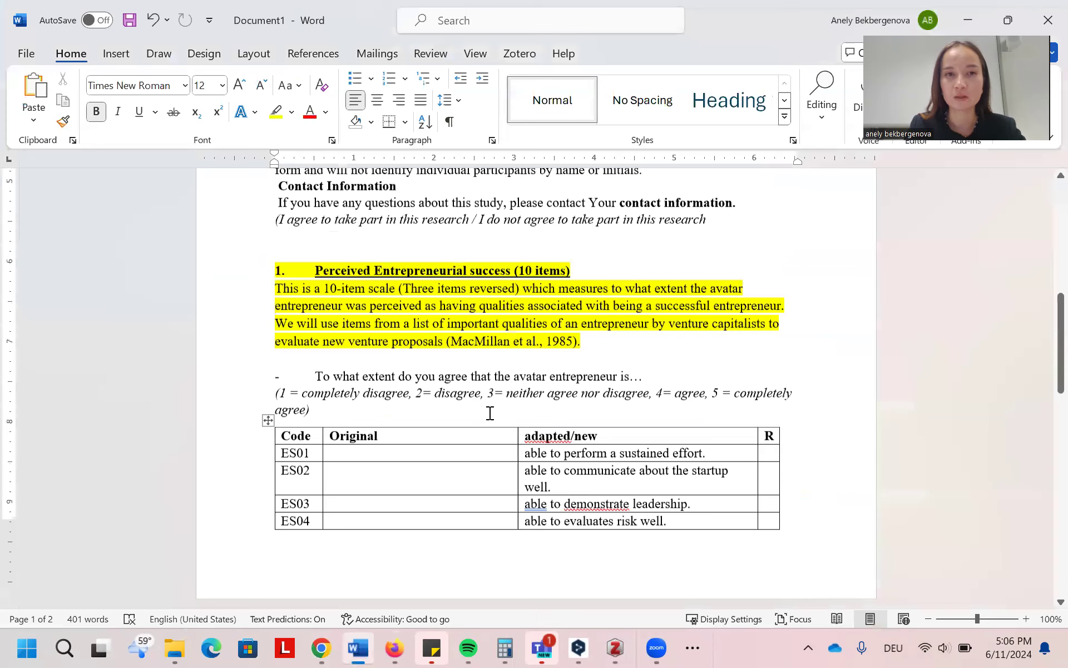
scroll(490, 413, down, 2)
scroll(562, 305, up, 1)
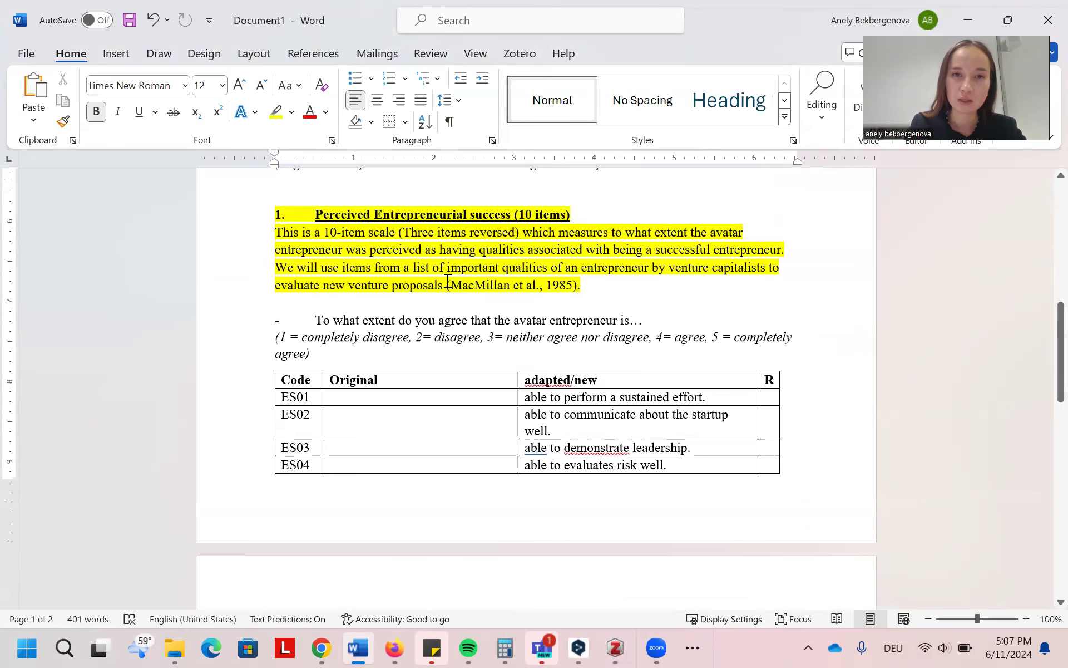
drag(470, 285, 572, 290)
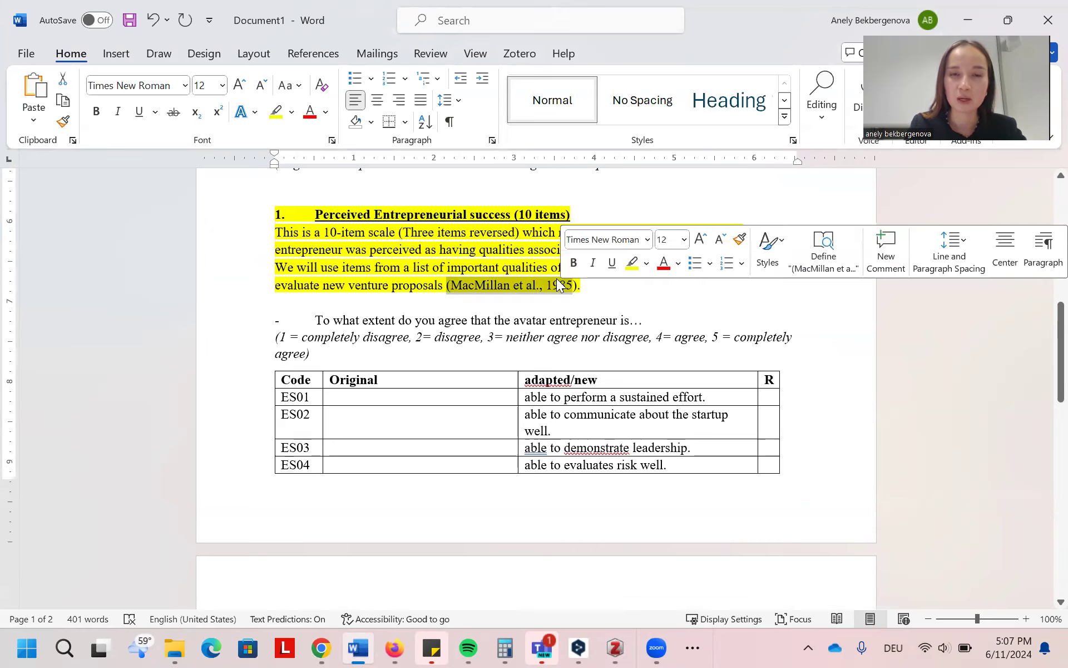
click(504, 245)
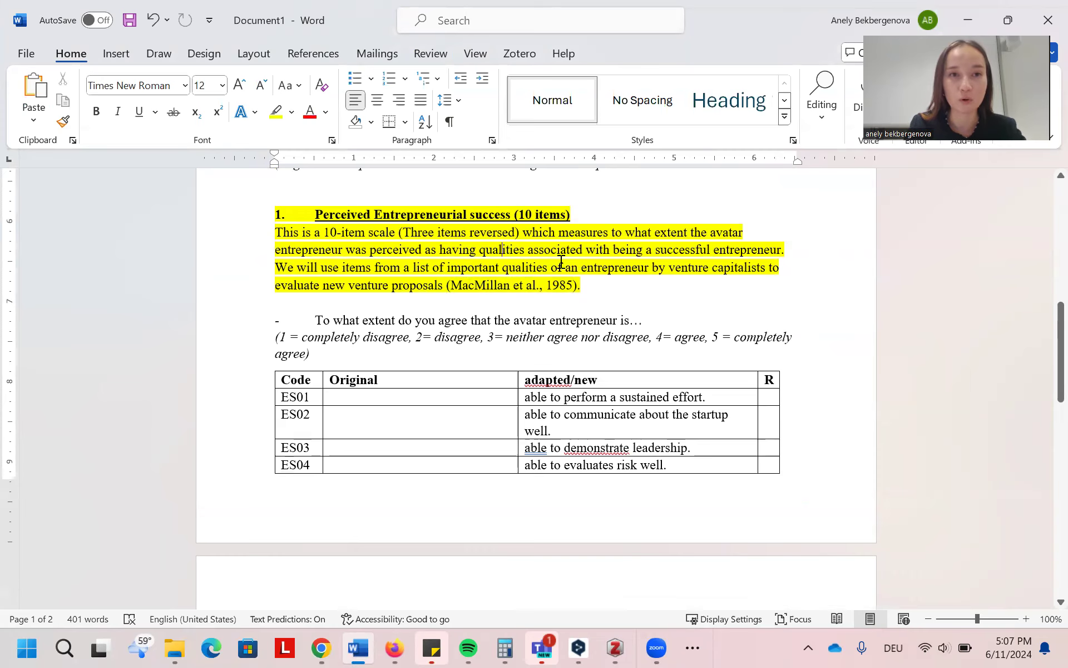
scroll(561, 261, down, 4)
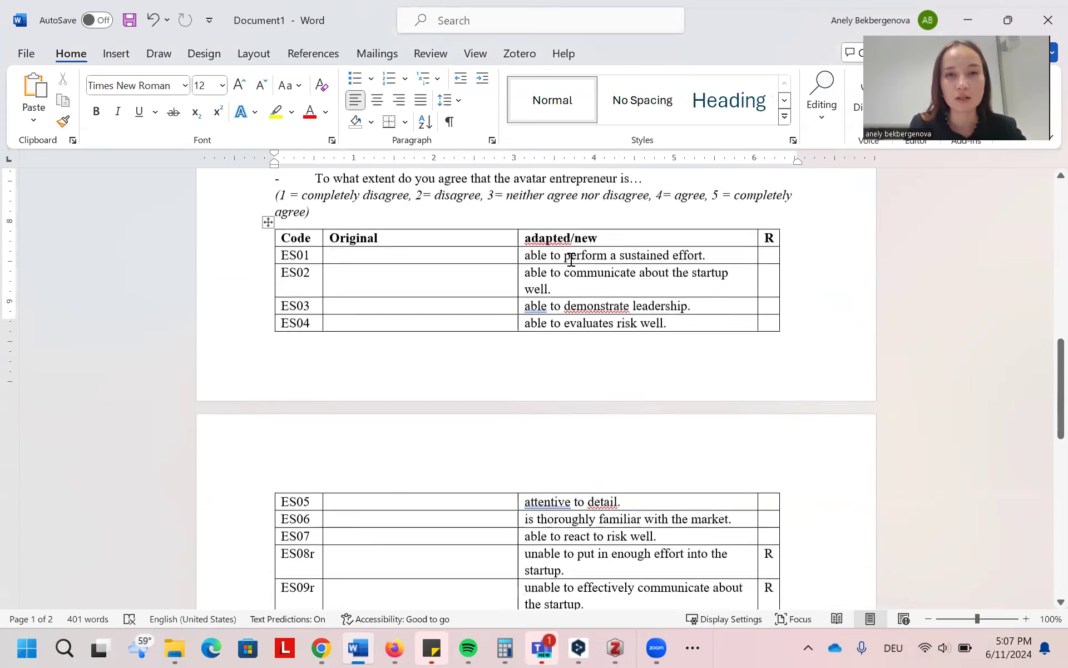
scroll(358, 226, up, 2)
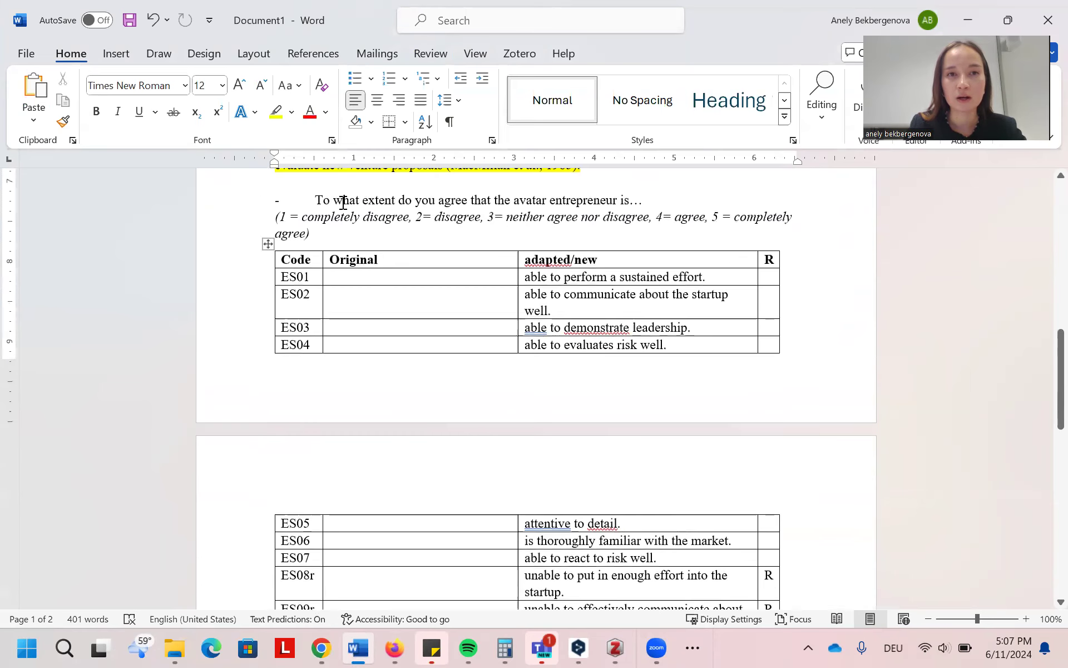
Delete the word "avatar" from the question "To what extent do you agree that the avatar entrepreneur is…" in the Word document.
drag(317, 200, 541, 200)
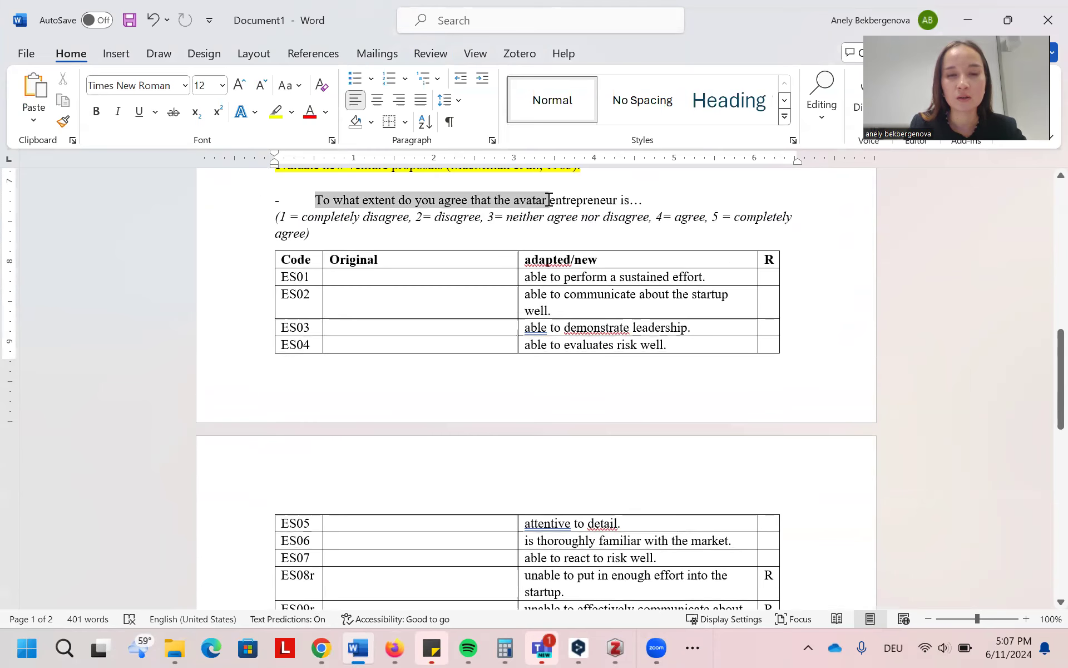
click(549, 202)
key(BackSpace)
key(BackSpace)
key(BackSpace)
key(BackSpace)
key(BackSpace)
key(BackSpace)
key(BackSpace)
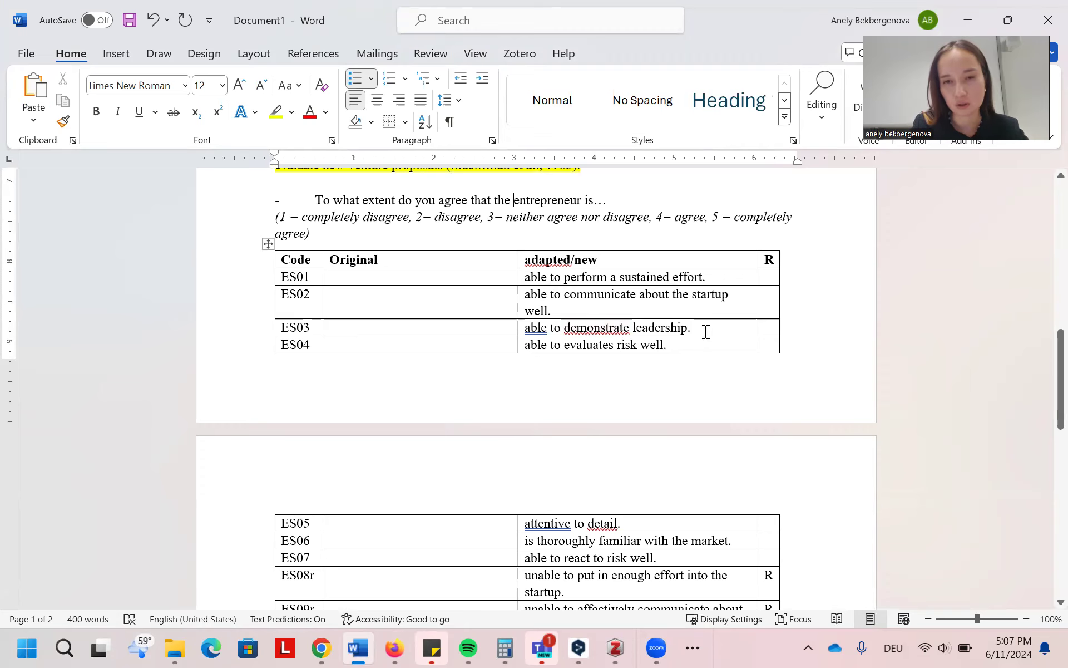
Look over the remaining scale items, switch back to Qualtrics and add a Matrix table question to the Scales block.
scroll(706, 331, down, 5)
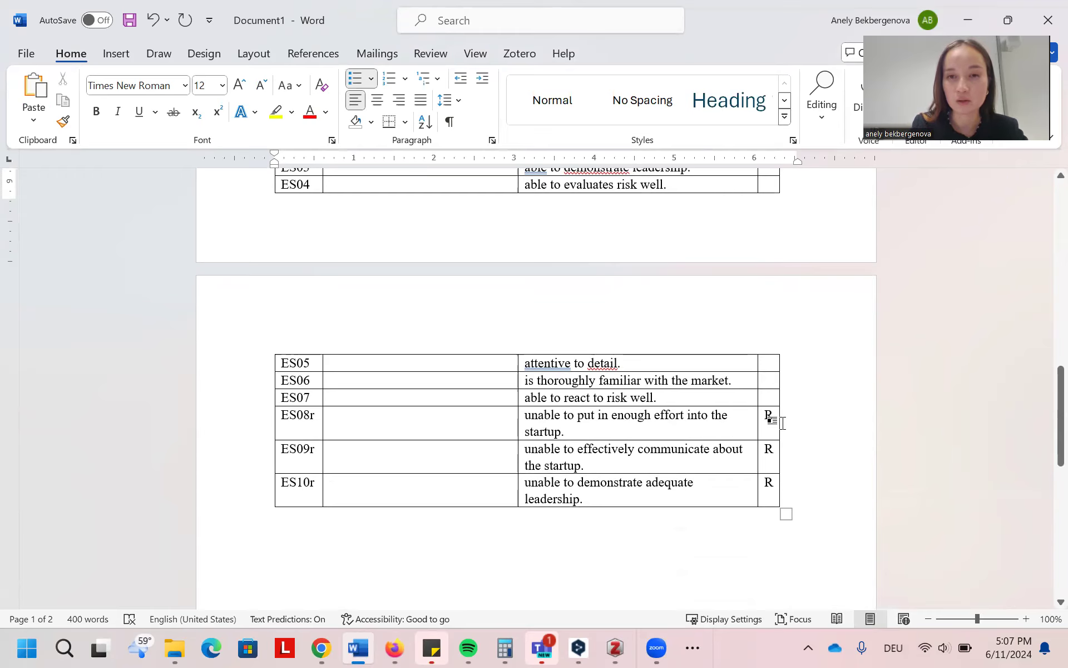
scroll(716, 412, up, 5)
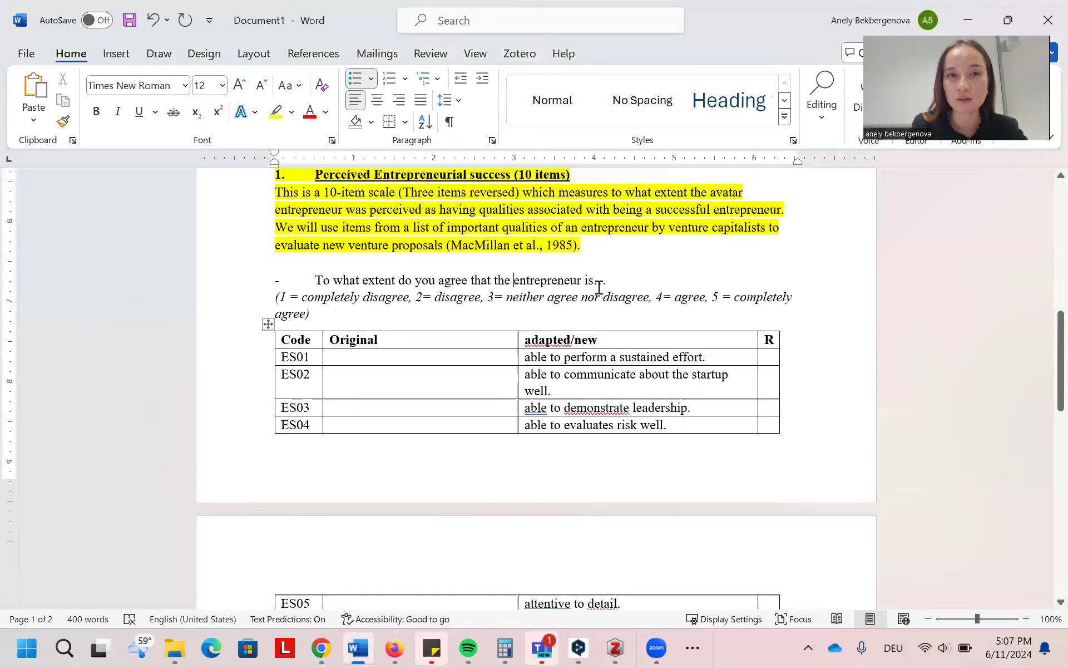
scroll(339, 265, up, 2)
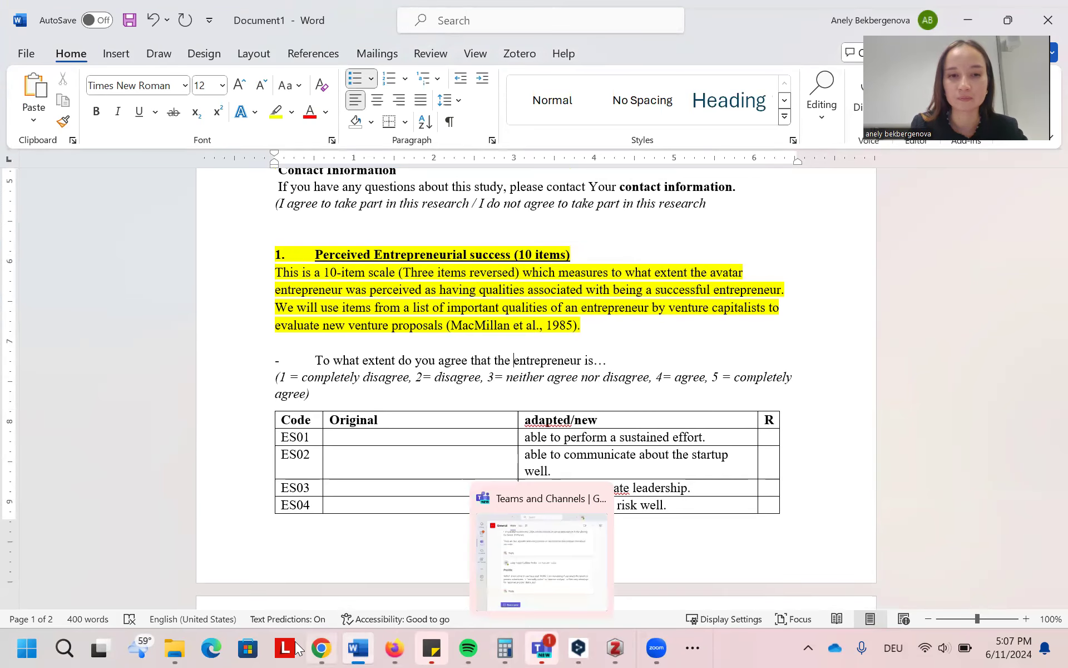
mouse_move(326, 648)
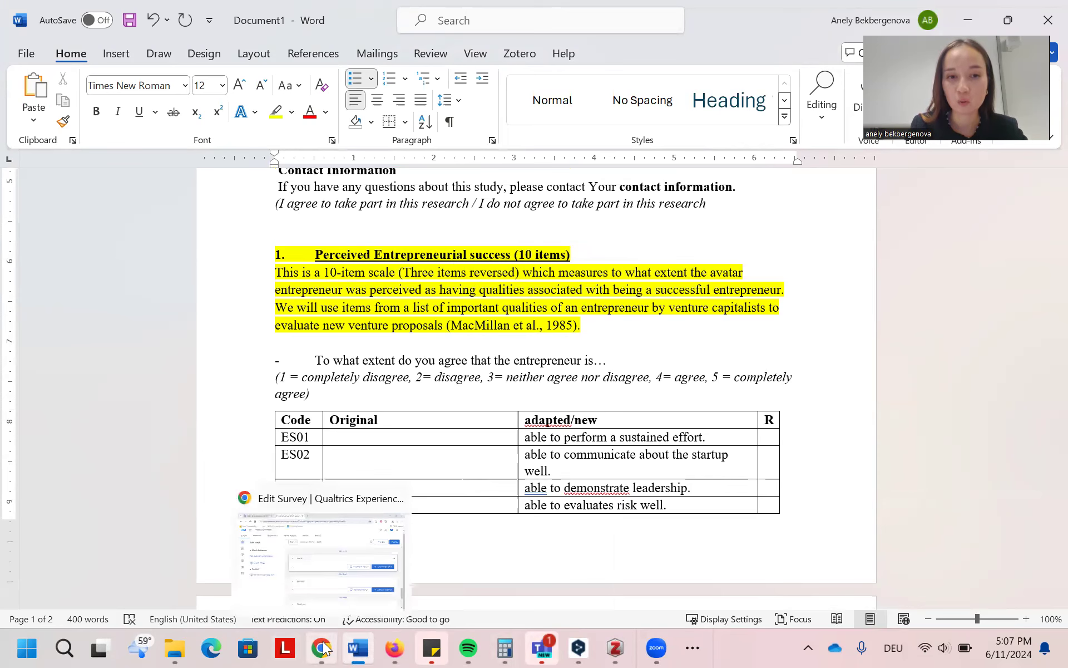
click(329, 574)
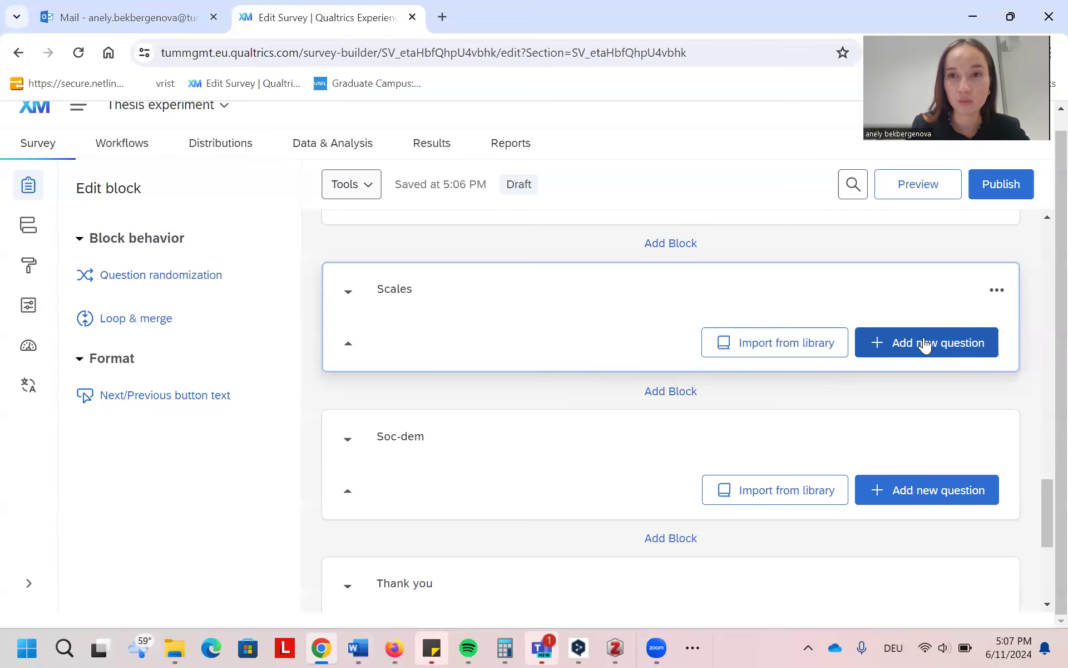
click(949, 342)
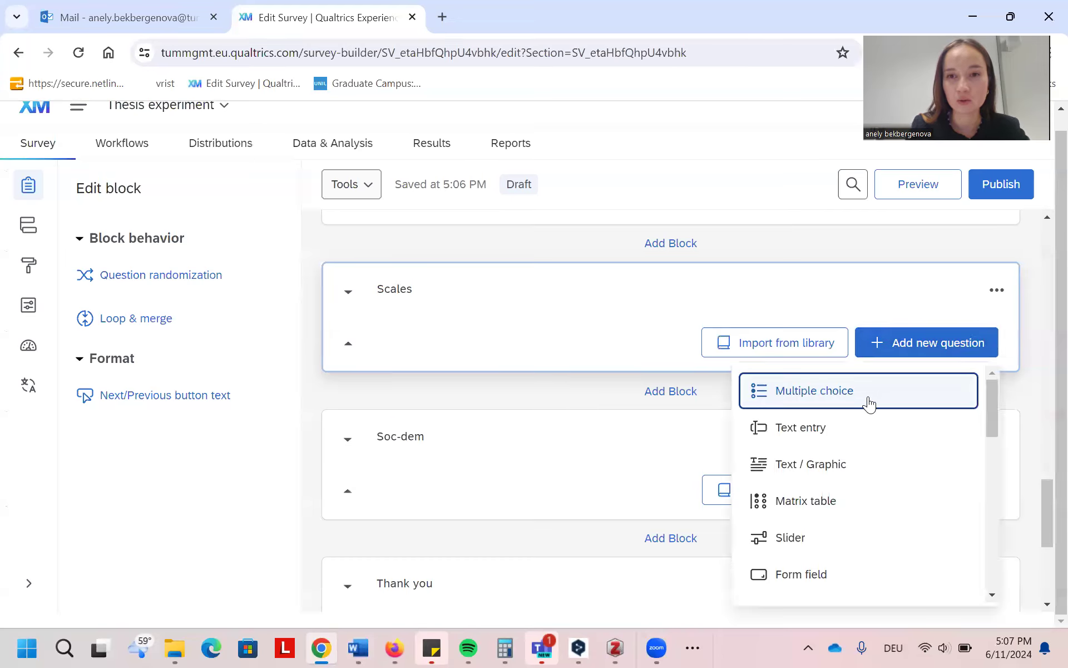
scroll(854, 448, up, 1)
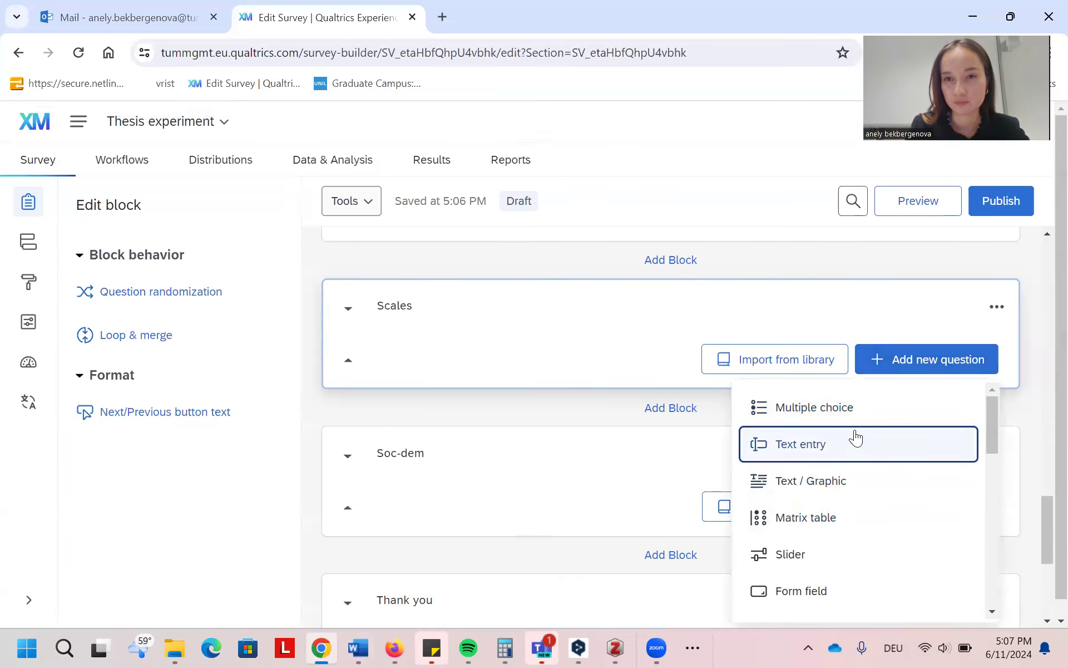
scroll(855, 438, down, 7)
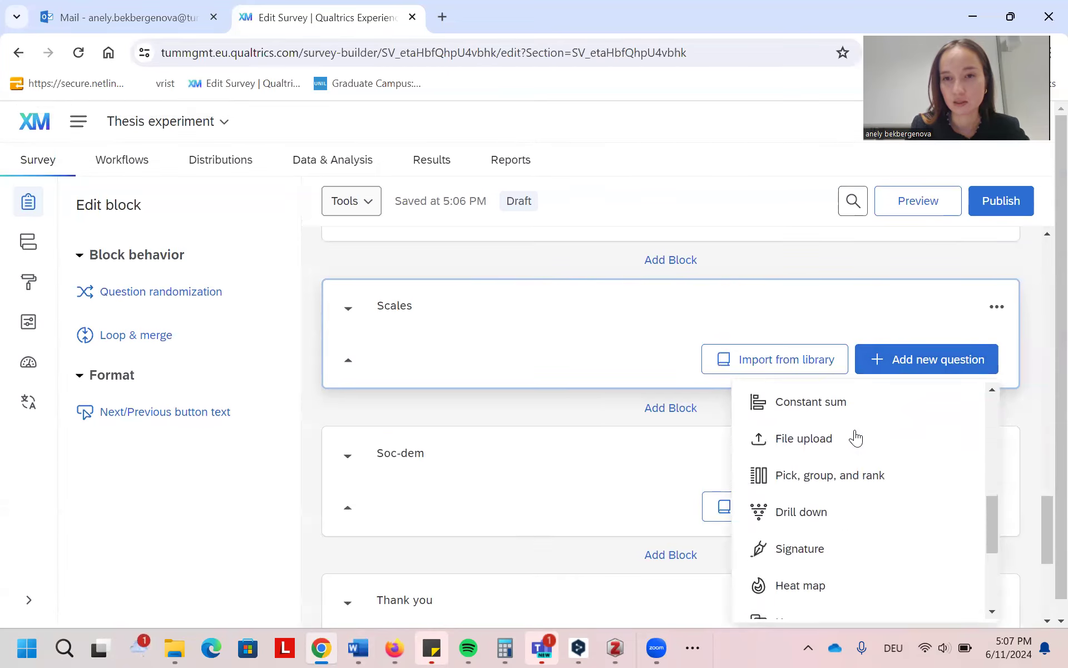
scroll(856, 438, down, 4)
scroll(856, 437, up, 10)
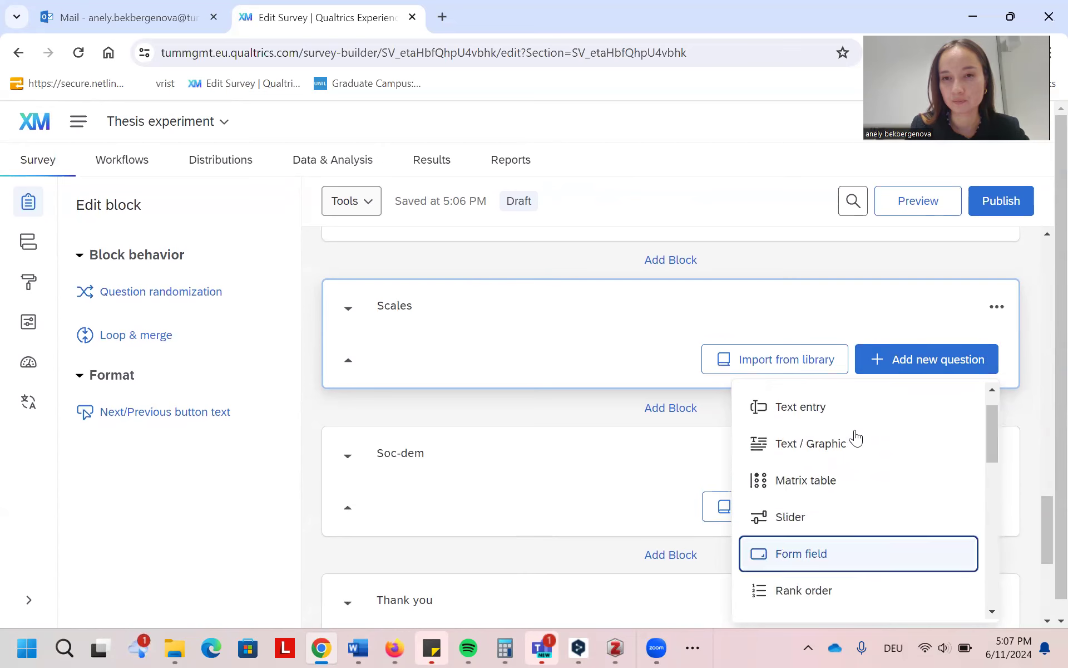
click(843, 472)
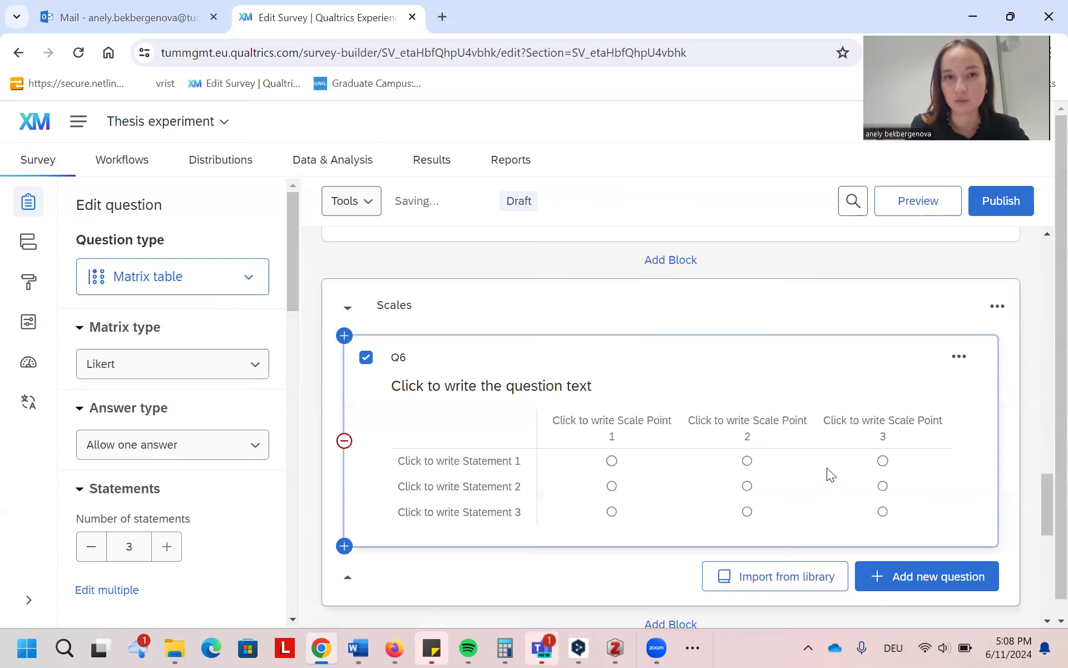
Set the matrix question's number of scale points to 5, keeping 3 statements.
click(168, 544)
click(90, 545)
scroll(180, 448, down, 3)
click(161, 572)
click(170, 563)
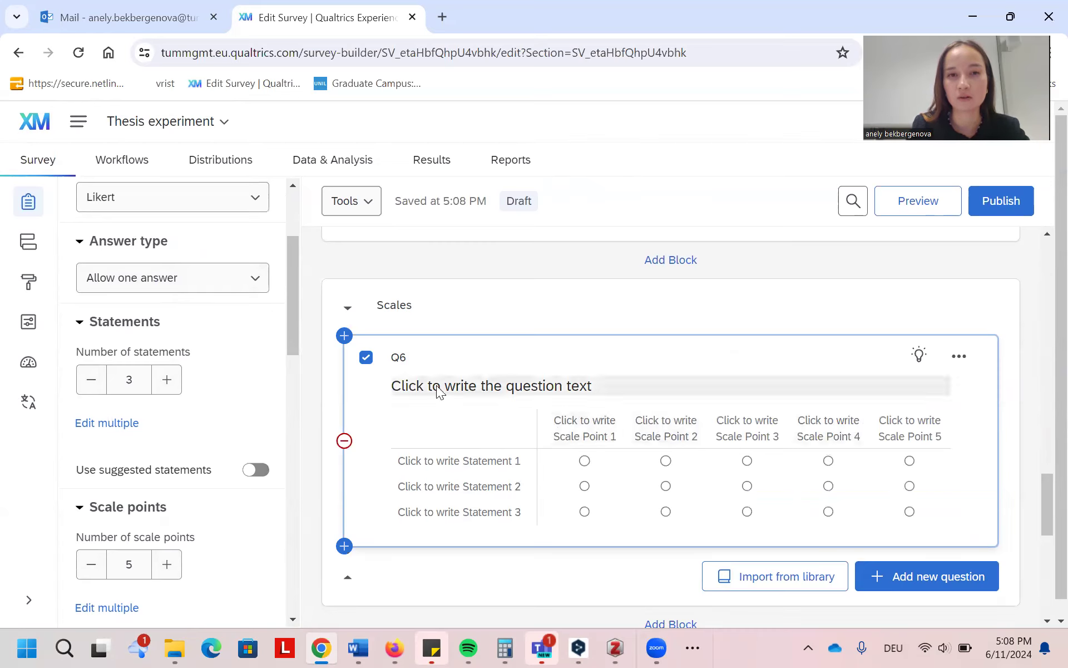
Rename matrix question Q6 in the Scales block as "ES".
key(BackSpace)
key(BackSpace)
text(ES)
key(Return)
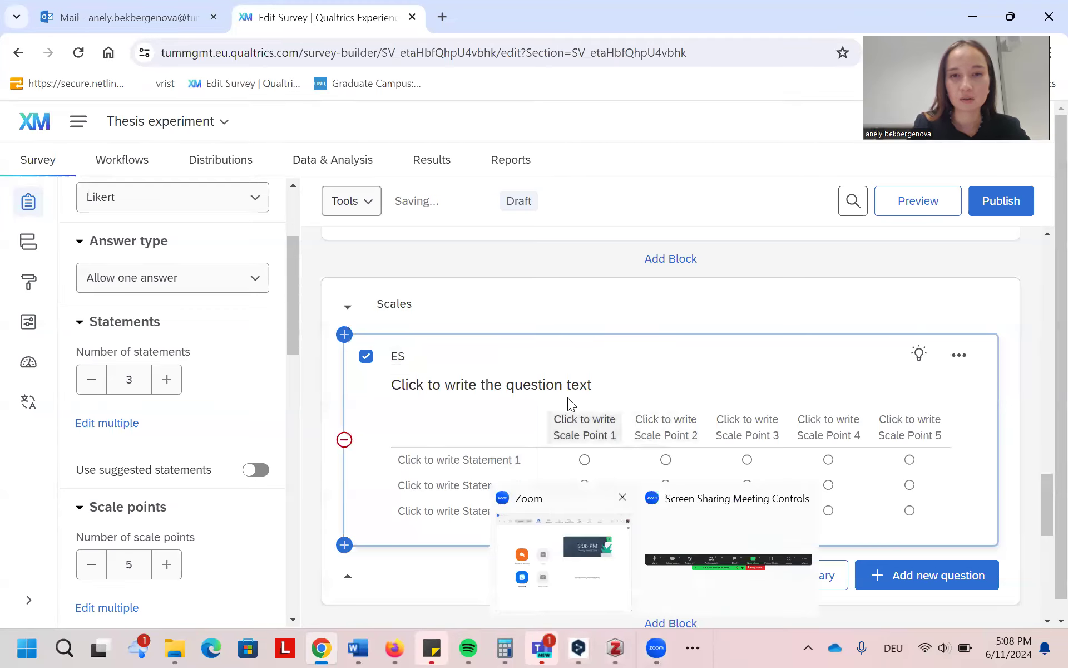
Copy "To what extent do you agree that the entrepreneur is…" from Word into the ES question's text in Qualtrics.
click(371, 647)
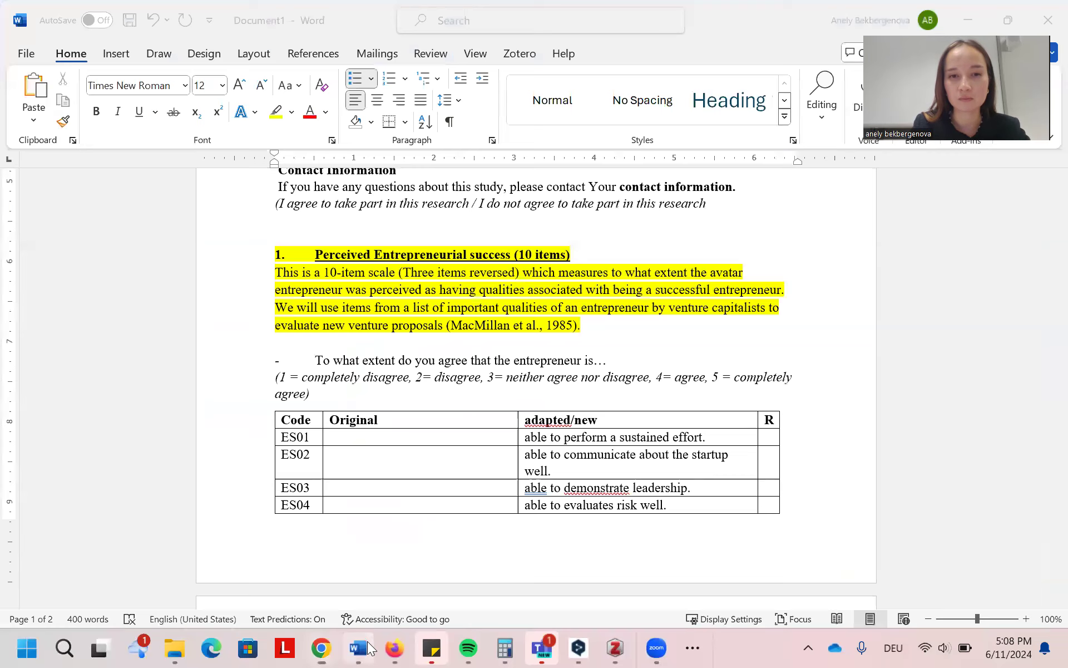
drag(316, 359, 606, 359)
right_click(606, 359)
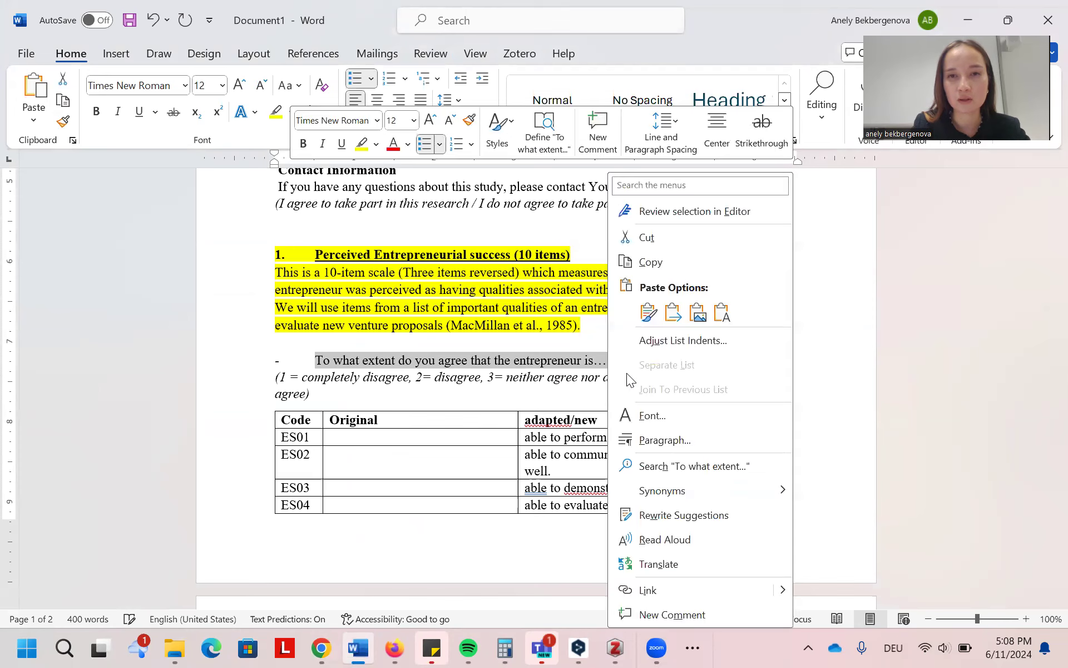
click(652, 260)
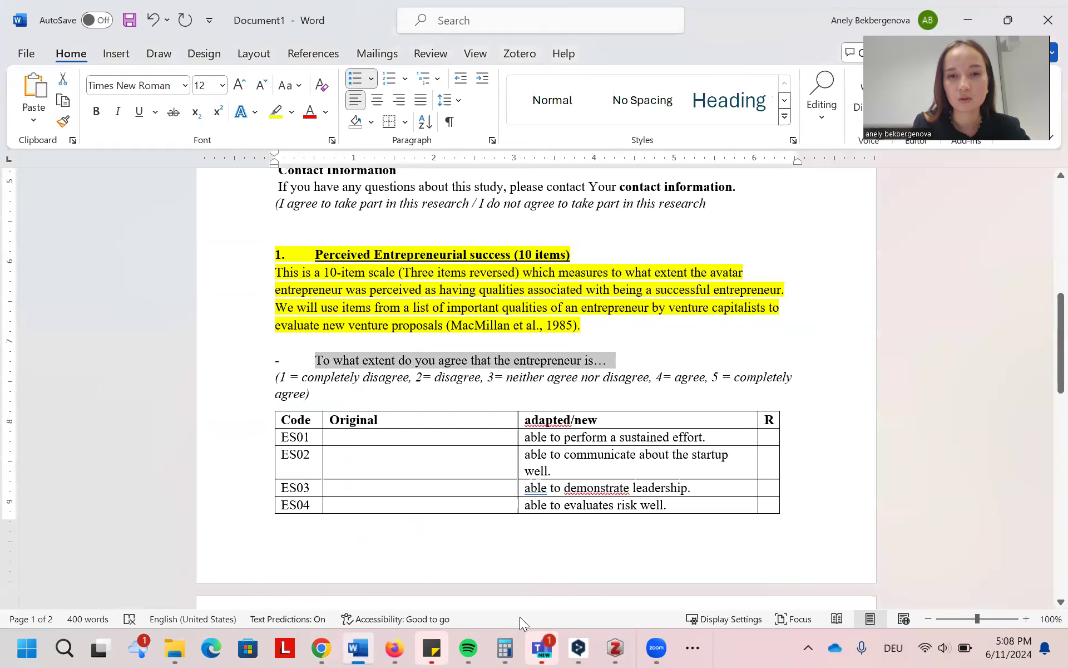
click(332, 648)
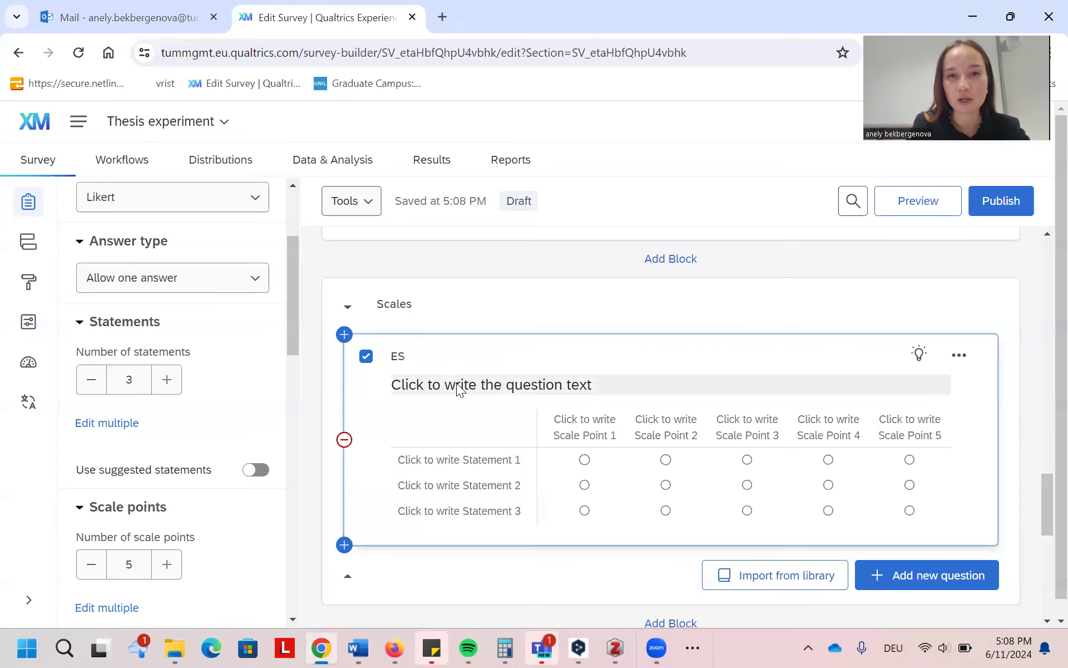
click(495, 388)
key(ctrl+v)
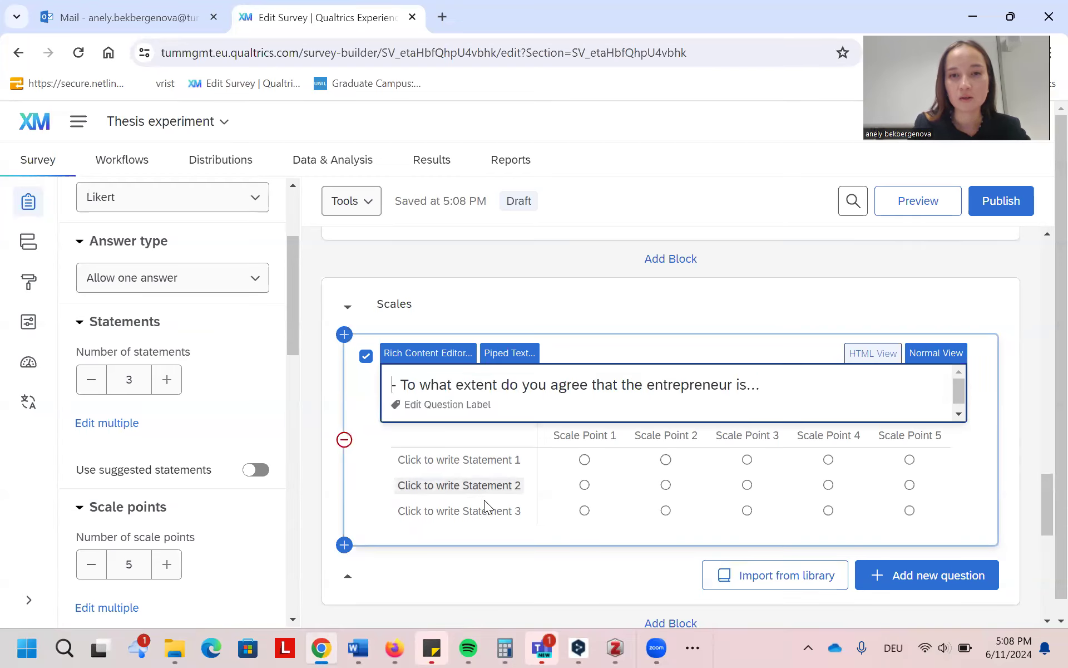
Copy item ES01, "able to perform a sustained effort.", from Word into the first statement of the ES matrix in Qualtrics.
click(357, 648)
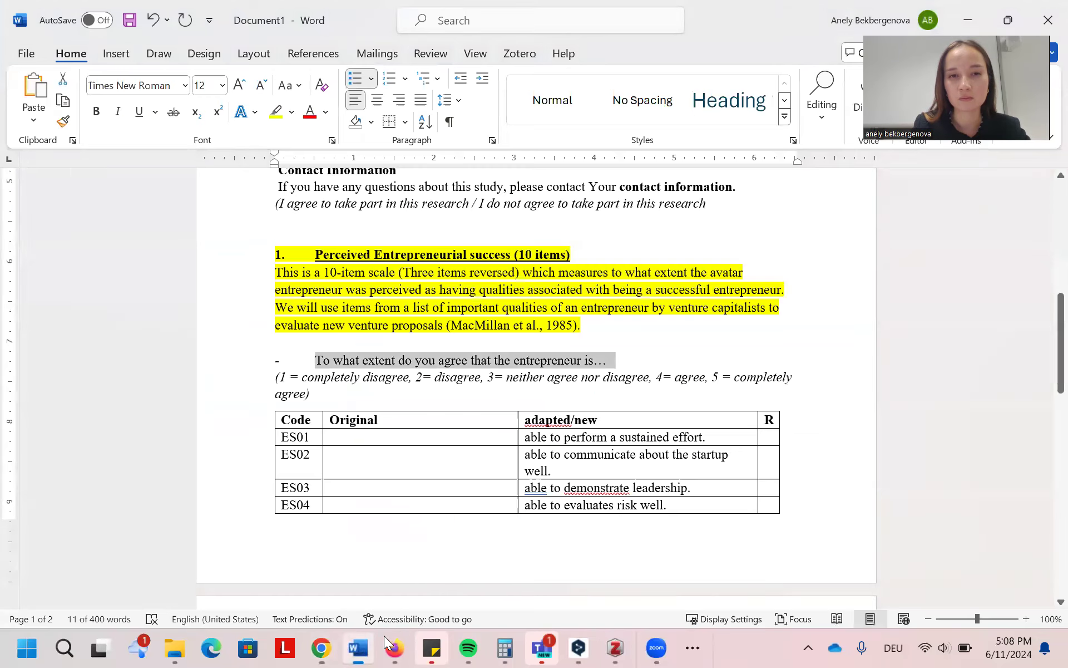
drag(526, 437, 703, 437)
key(ctrl+c)
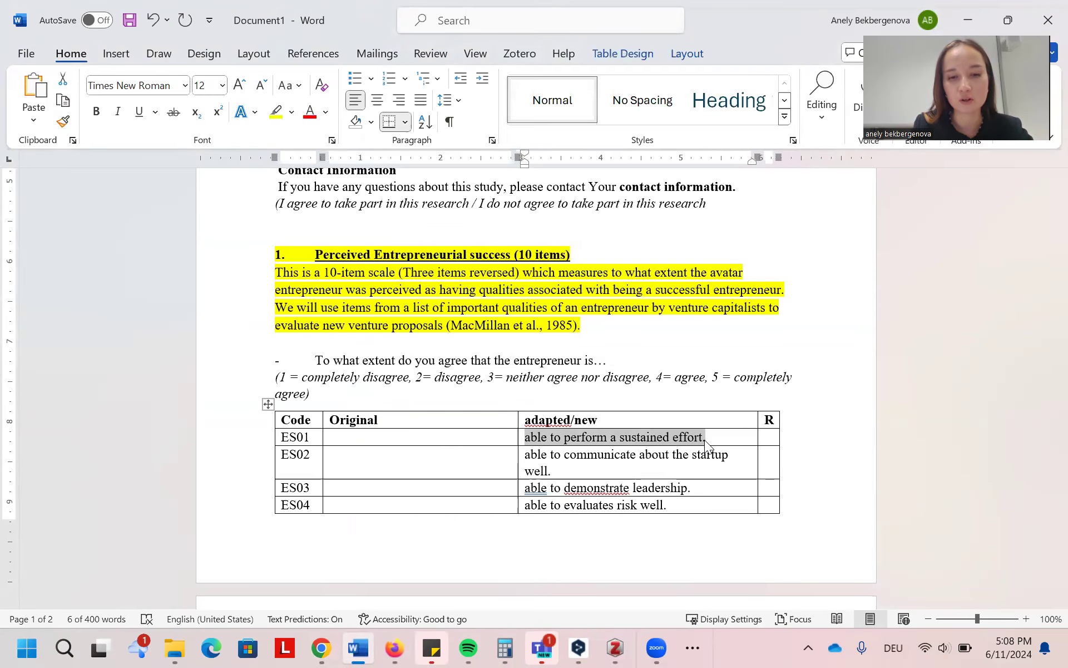
click(323, 635)
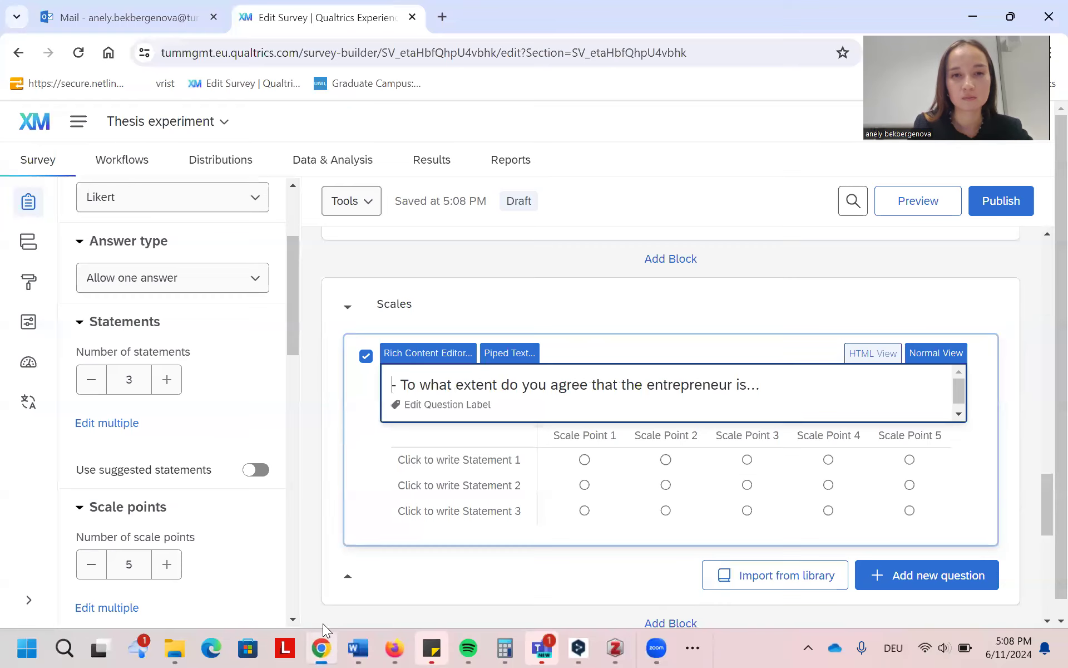
click(473, 459)
key(ctrl+v)
Copy item ES03, "able to demonstrate leadership.", from Word into the second statement of the ES matrix, and return to the Word document.
click(468, 499)
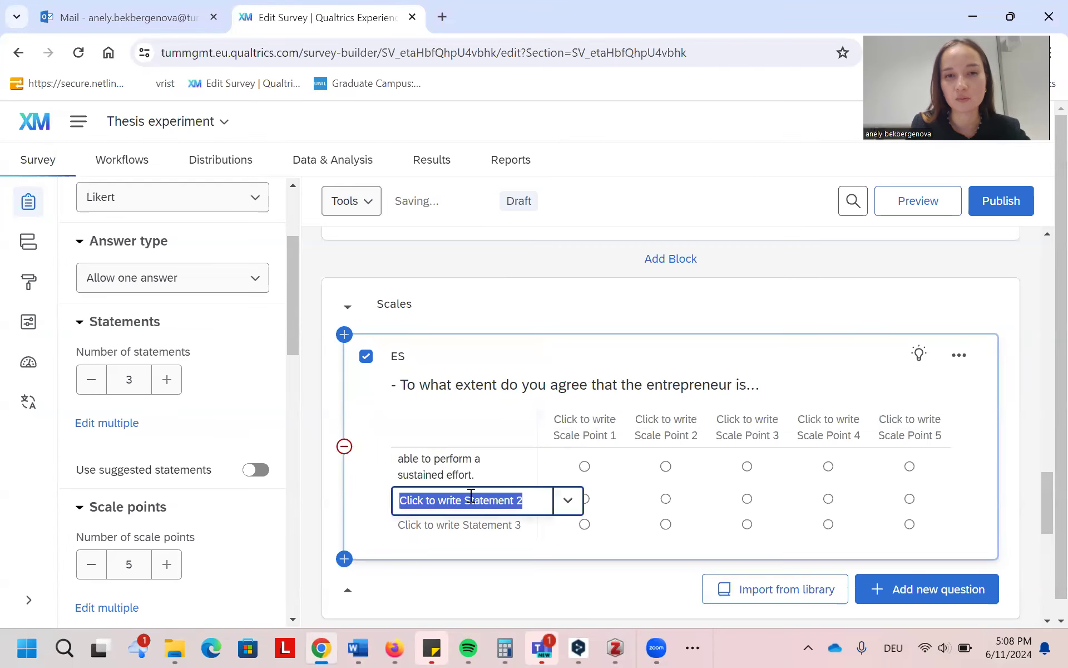
click(358, 647)
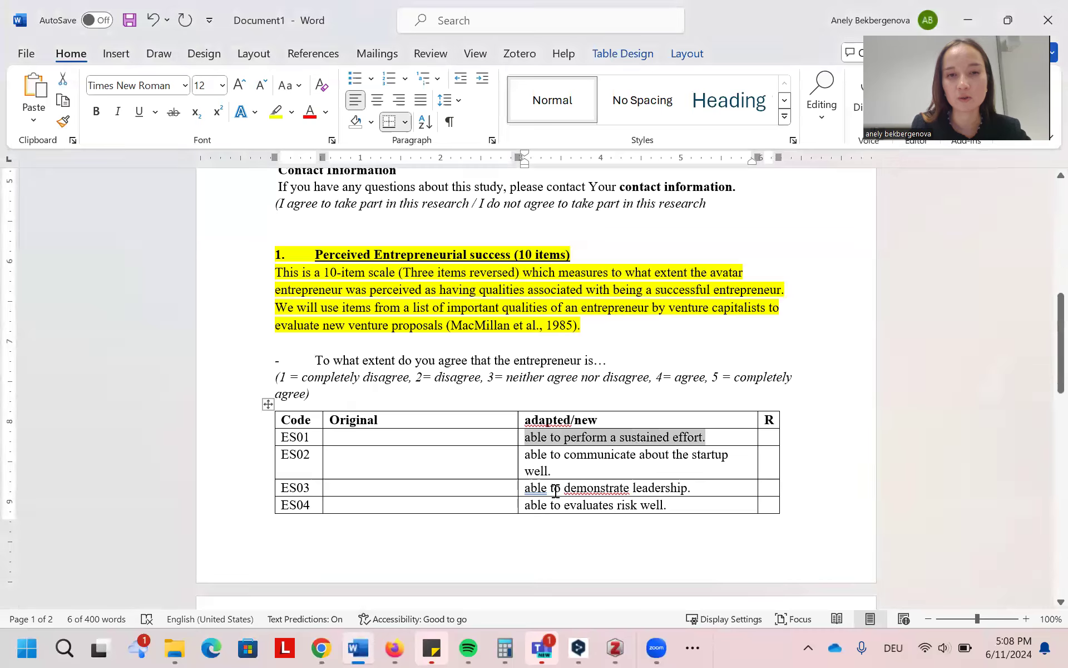
drag(702, 487, 524, 488)
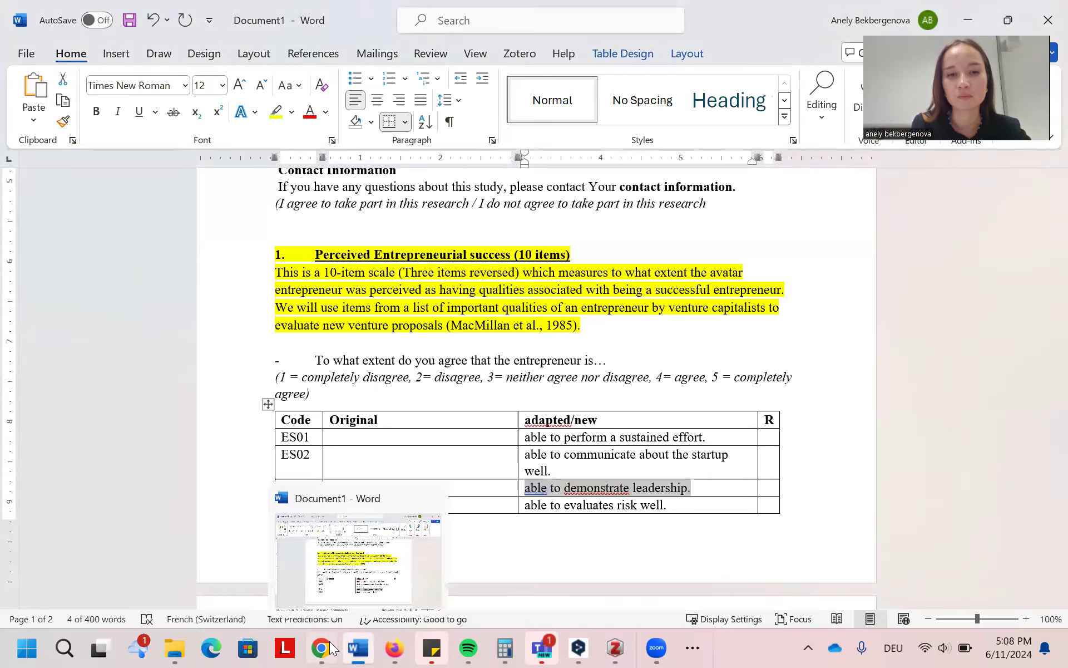
click(359, 647)
click(501, 494)
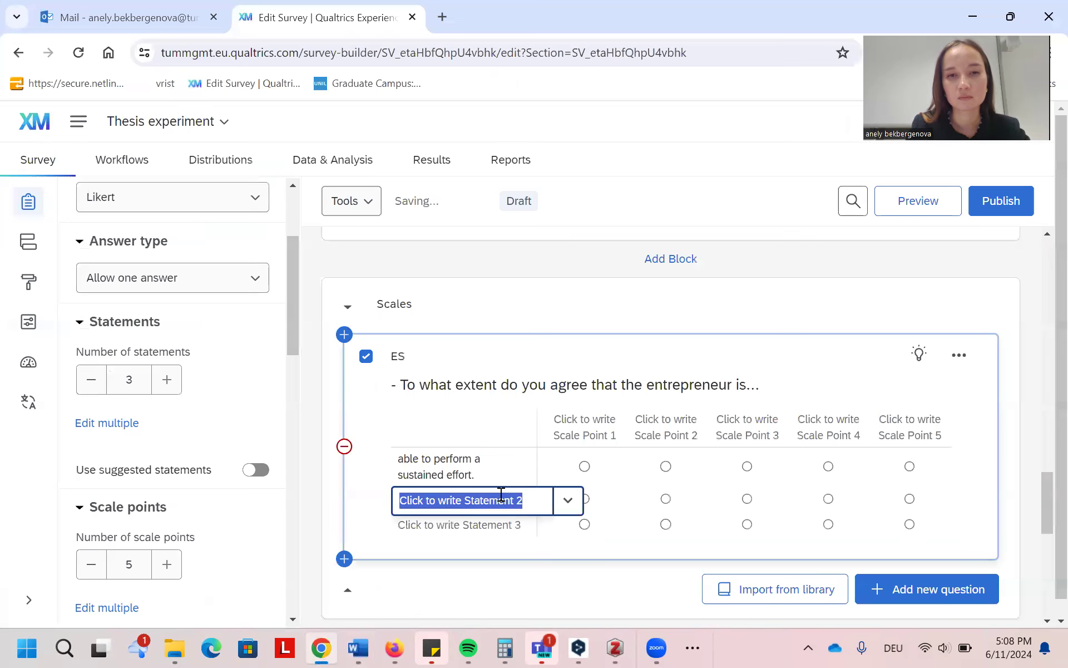
key(ctrl+v)
click(494, 539)
click(376, 647)
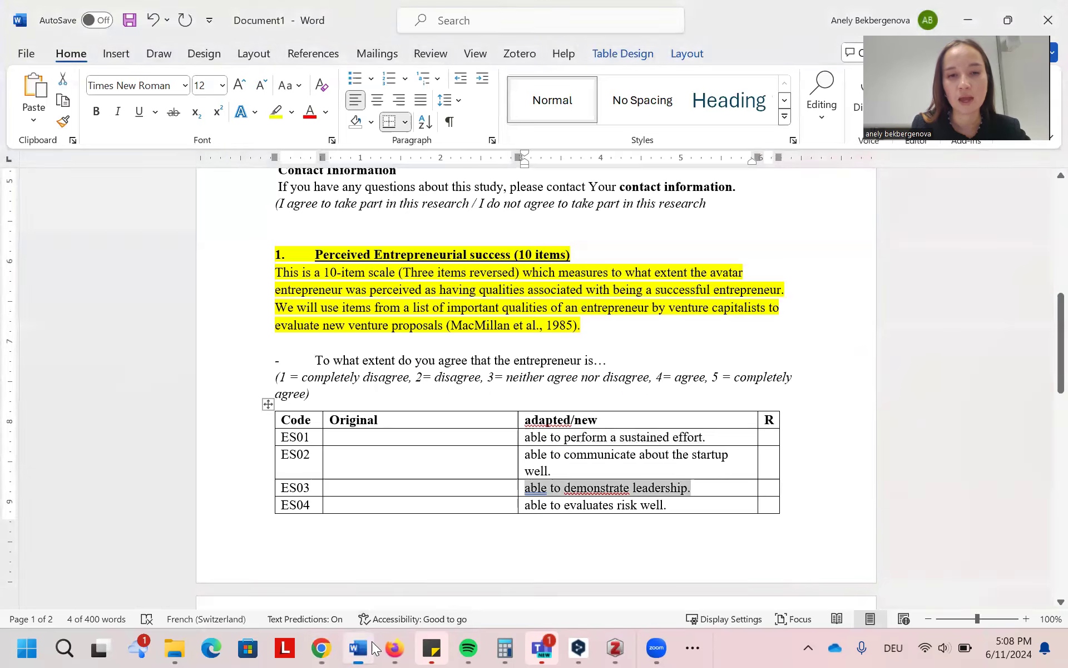
Correct "evaluates" to "evaluate" in item ES04 of the Word table.
scroll(698, 454, down, 1)
drag(669, 469, 538, 472)
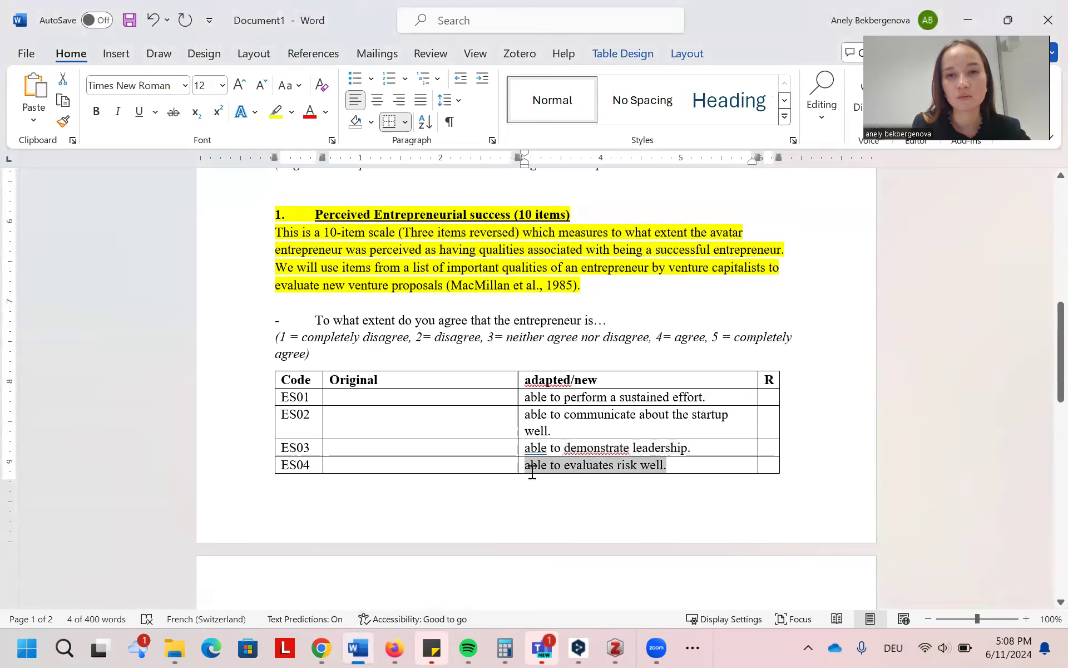
click(610, 461)
key(Delete)
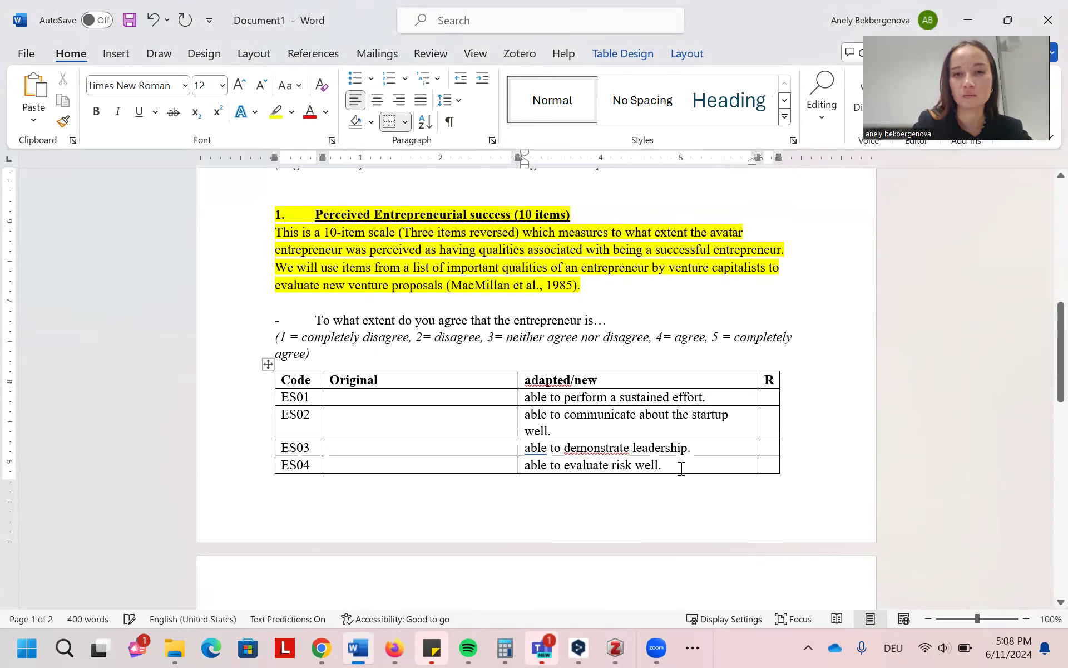
Copy item ES04, "able to evaluate risk well.", from Word into the third statement of the ES matrix in Qualtrics.
drag(681, 468, 523, 466)
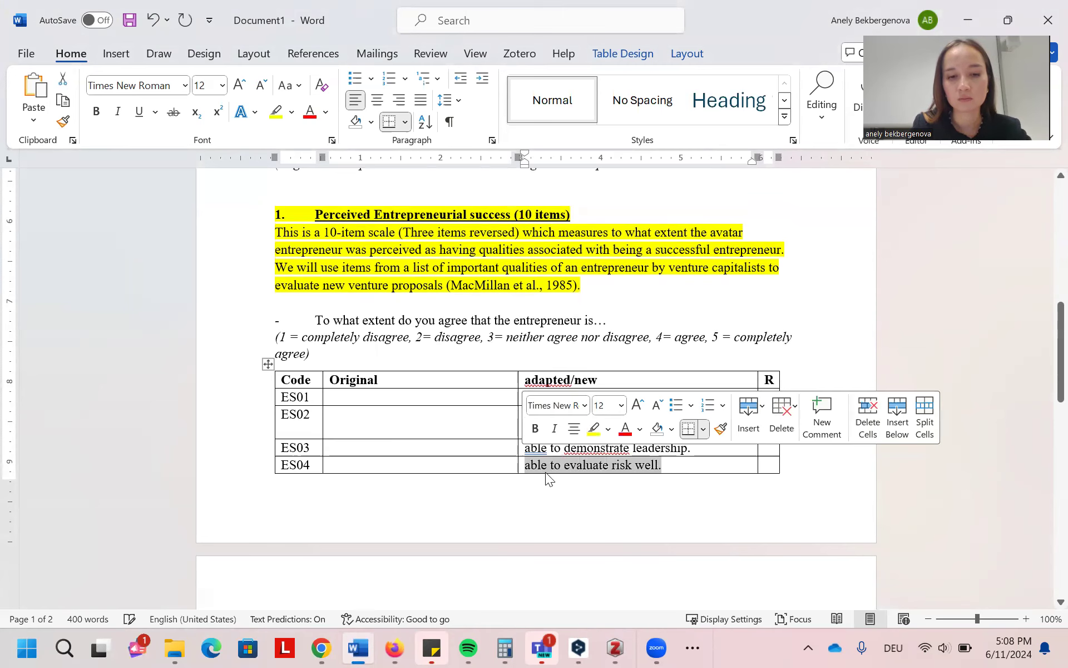
click(321, 647)
click(492, 535)
key(ctrl+v)
click(506, 417)
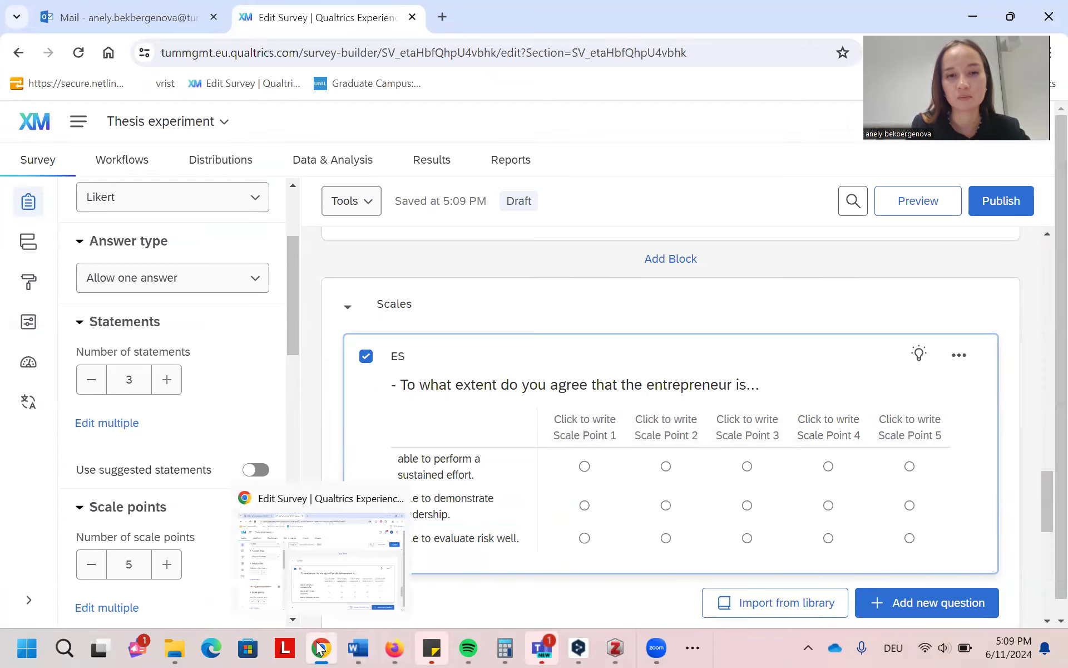
Check the response scale in Word, and label the first two ES scale points in Qualtrics "Completely disagree." and "Disagree.".
click(359, 648)
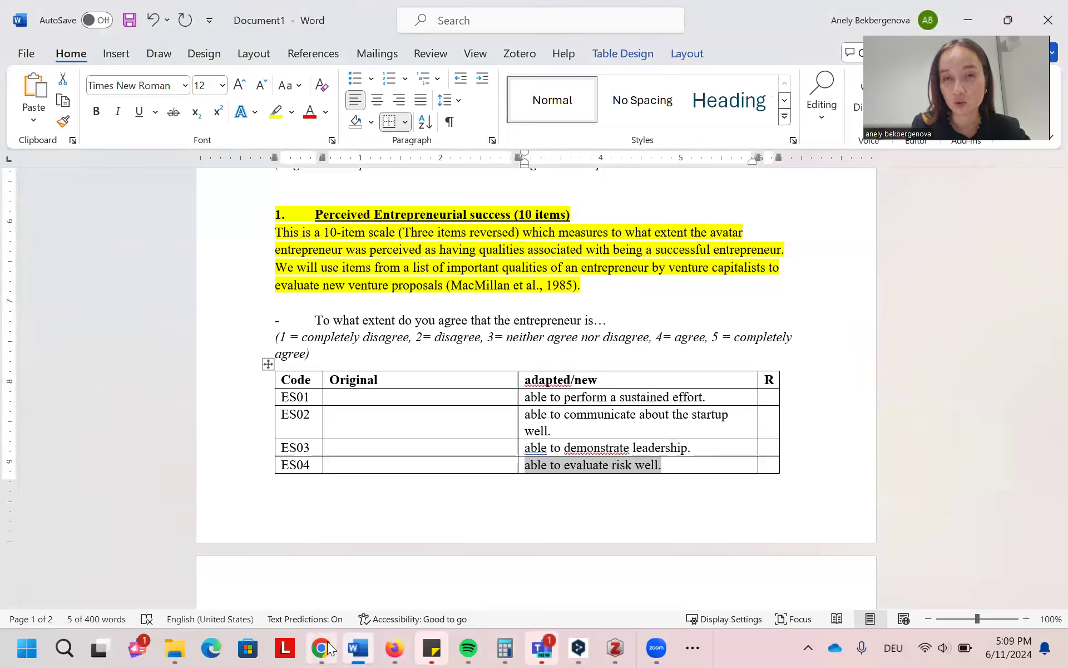
mouse_move(321, 648)
click(359, 577)
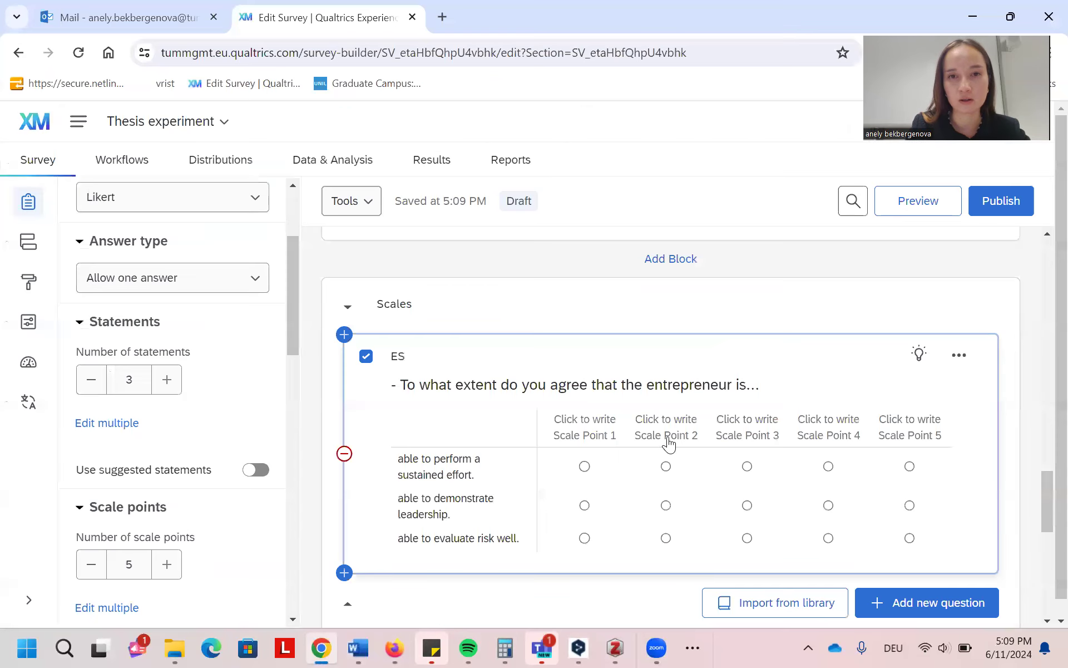
click(603, 428)
text(C)
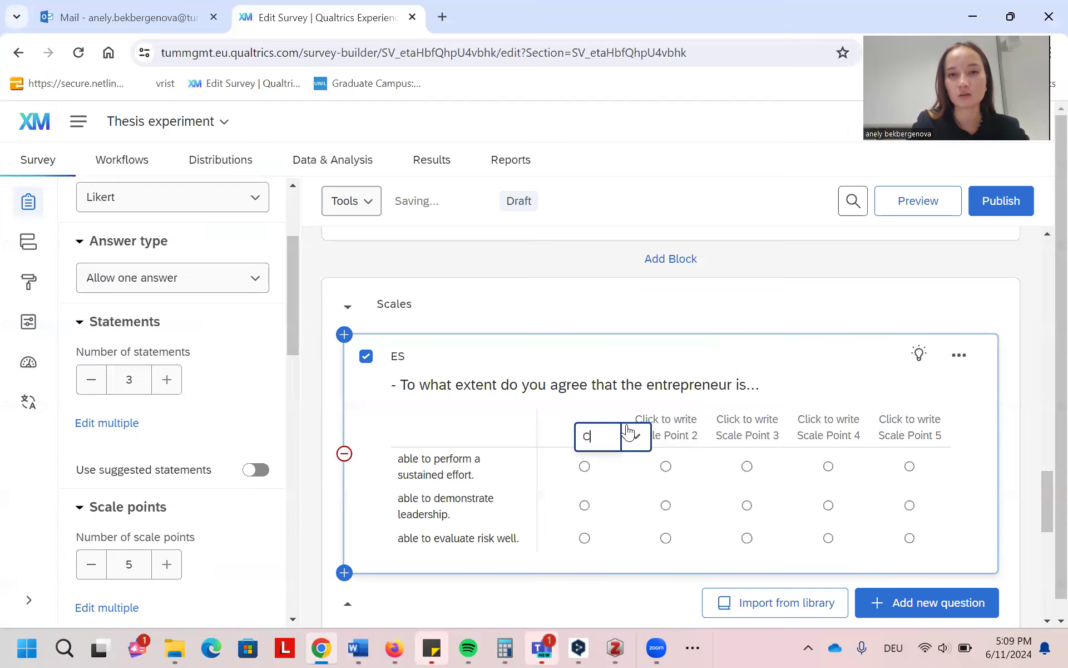
text(ompl)
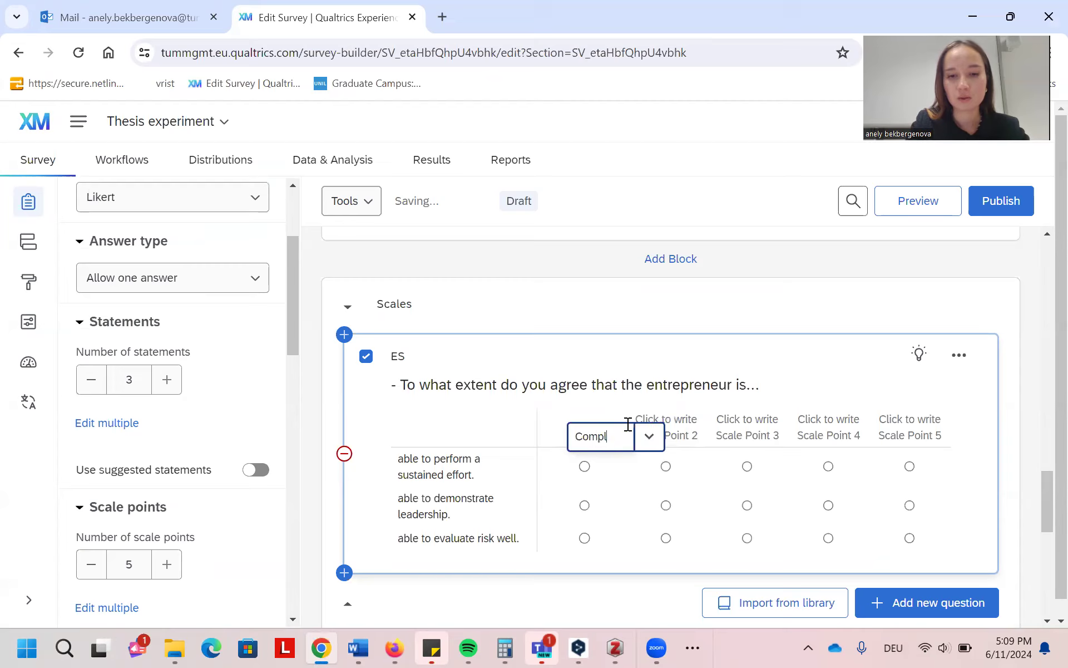
text(etely dis)
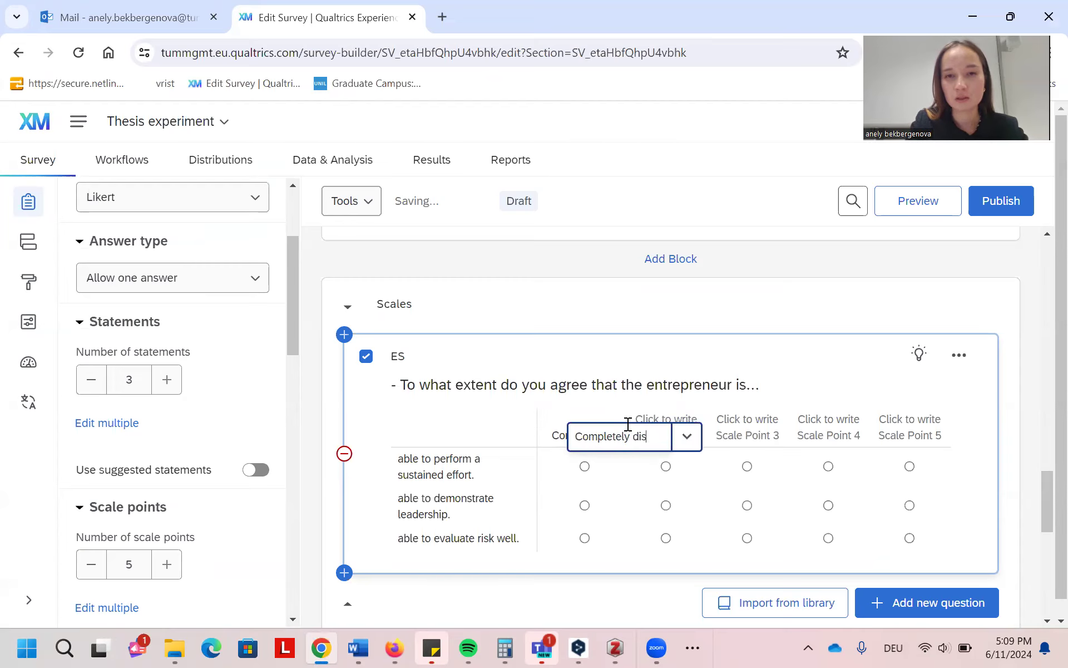
text(agree.)
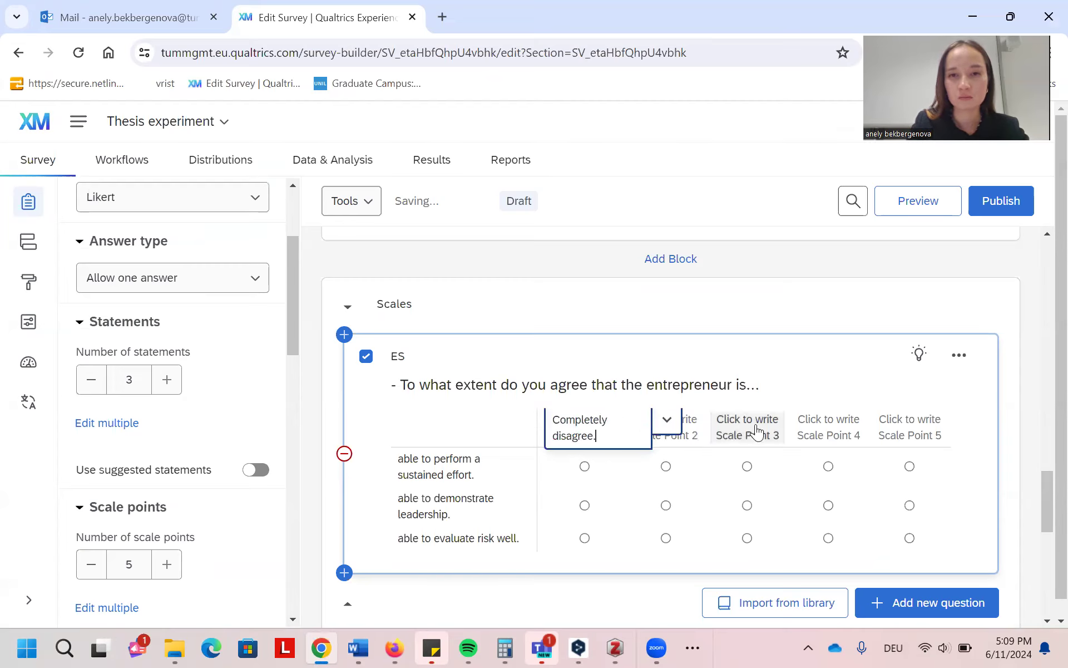
click(693, 423)
text(Dis)
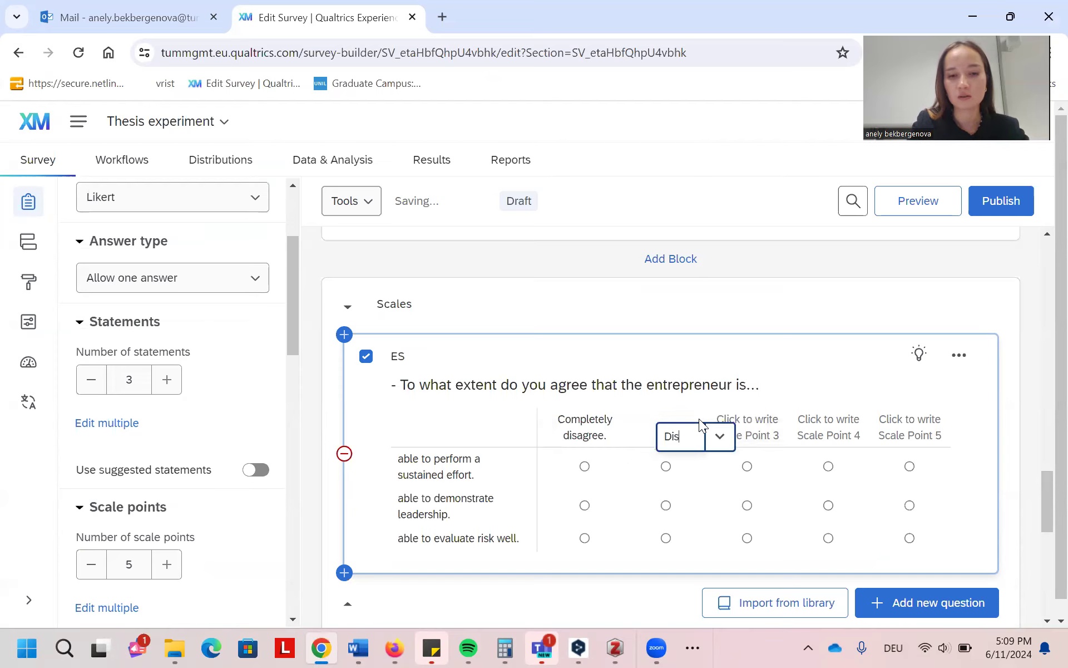
text(agree.)
Label the third scale point of the ES matrix "neither agree not disagree.".
click(738, 419)
text(ne)
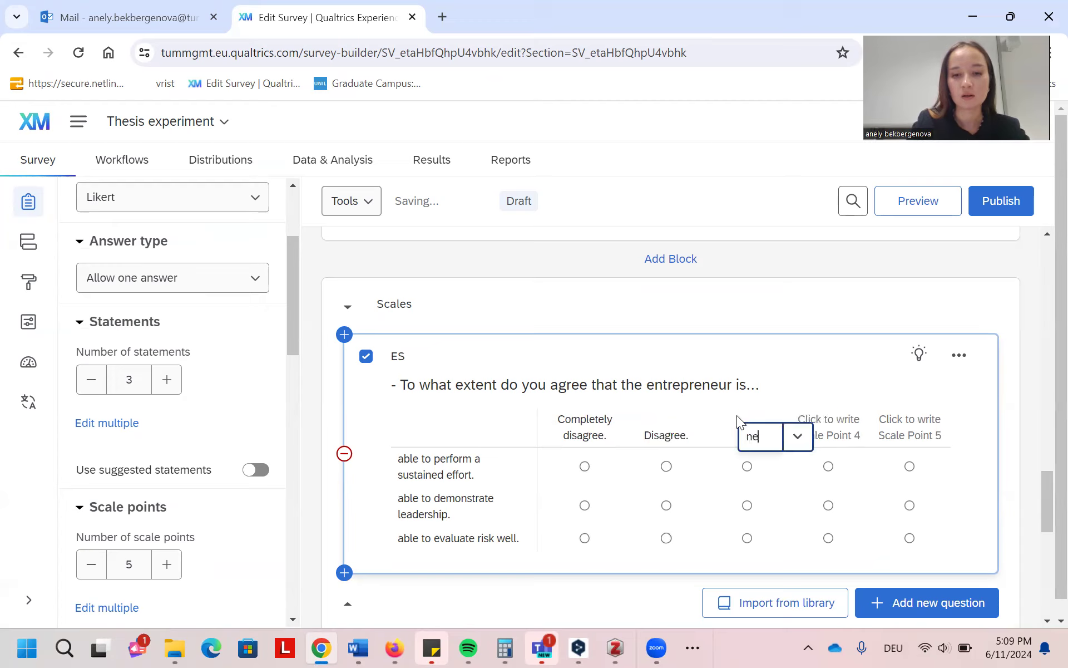
text(ither agree not disagree.)
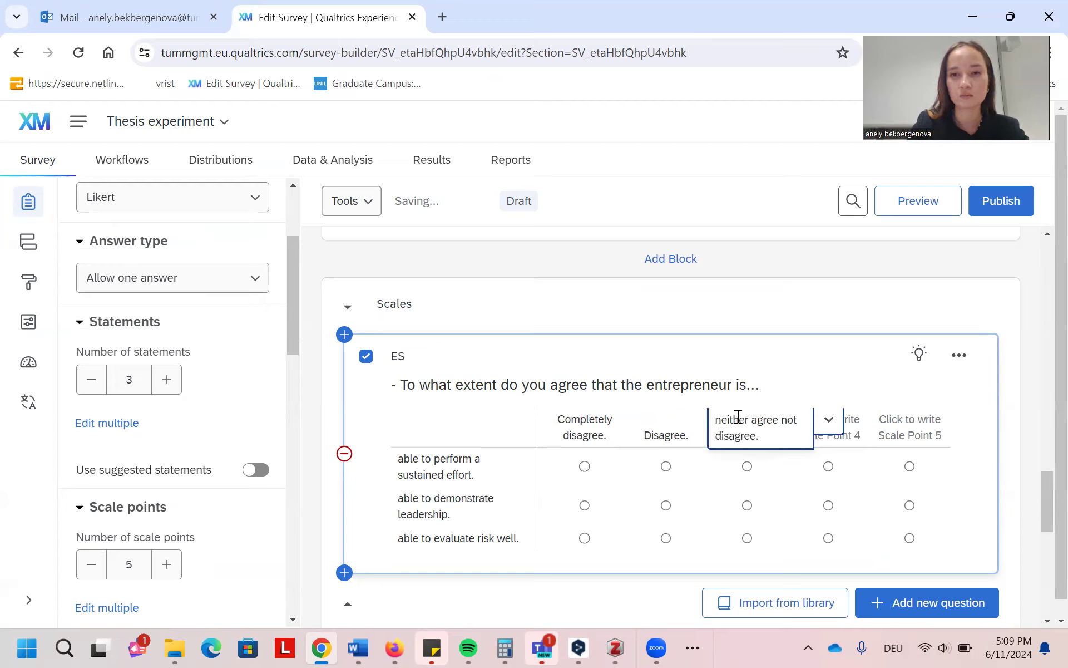
key(shift+Tab)
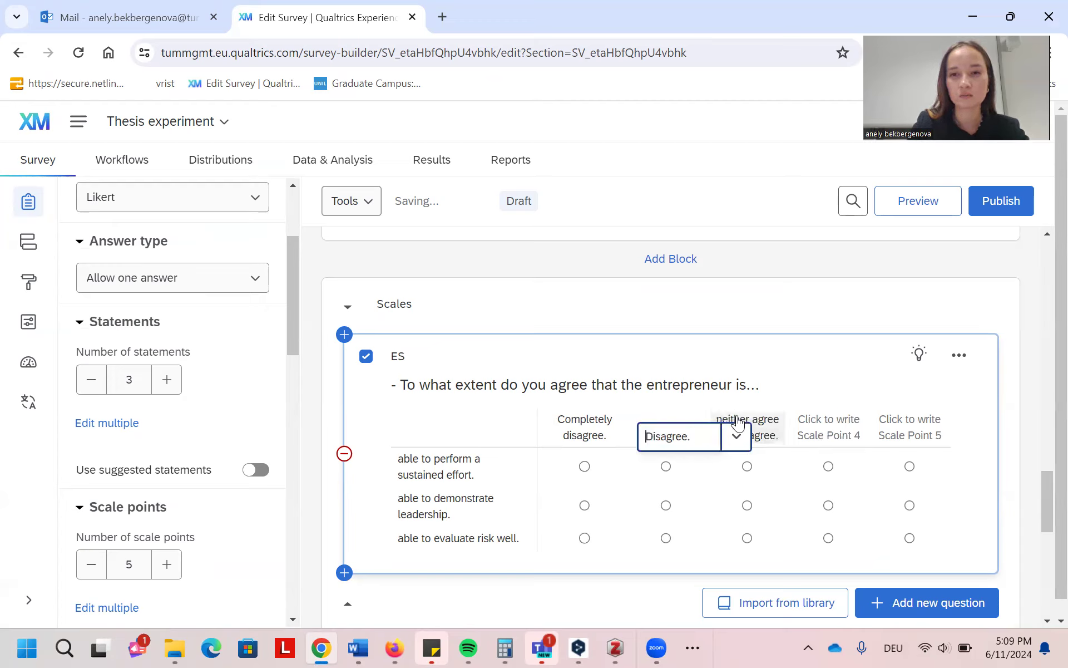
key(Tab)
key(Tab)
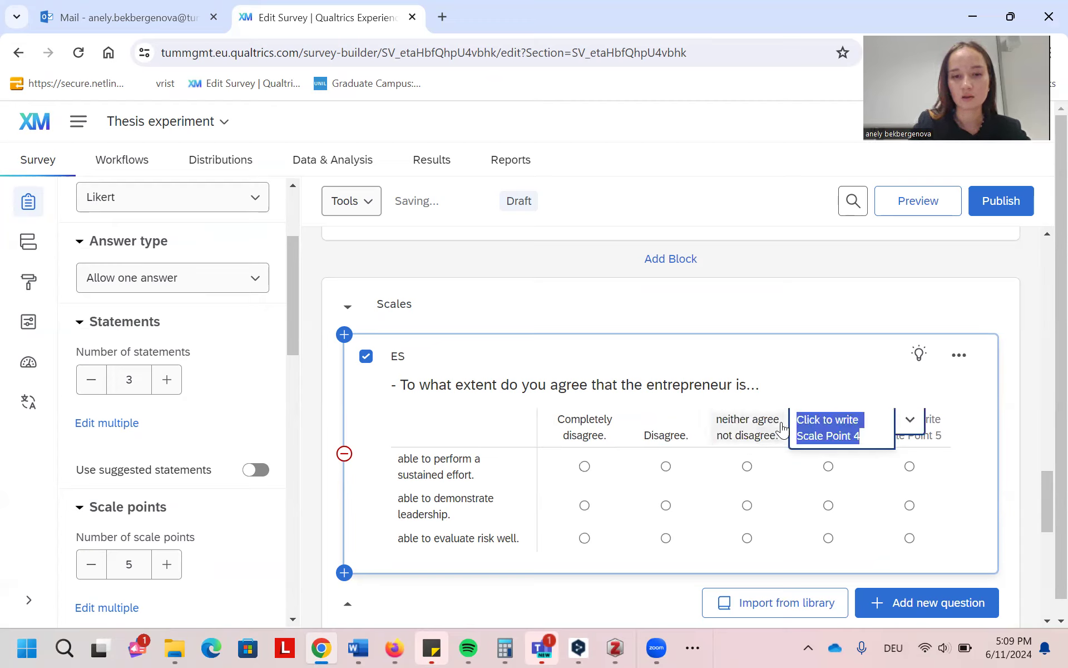
Label the fourth and fifth scale points of the ES matrix "Agree." and "Completely agree.".
text(Agree.)
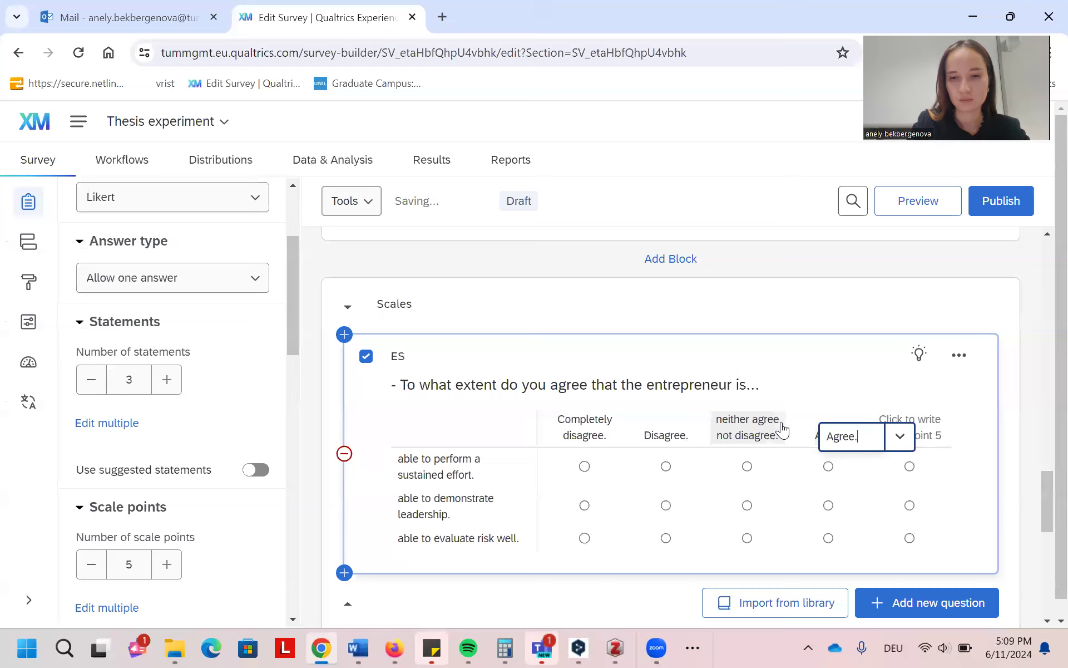
click(943, 439)
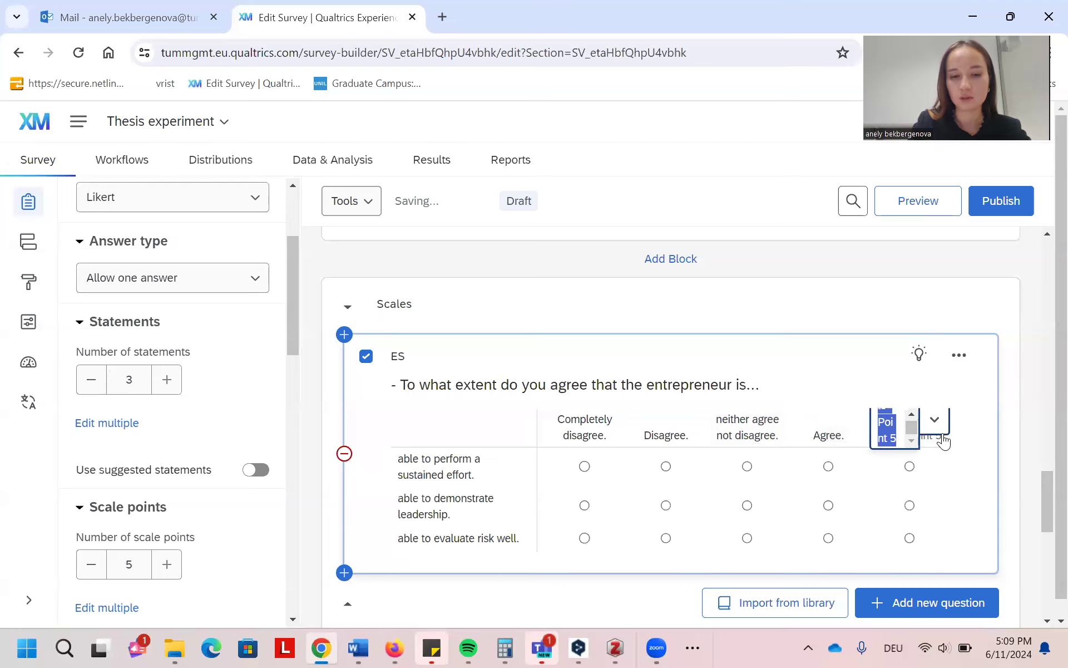
text(Comple)
text(agree.)
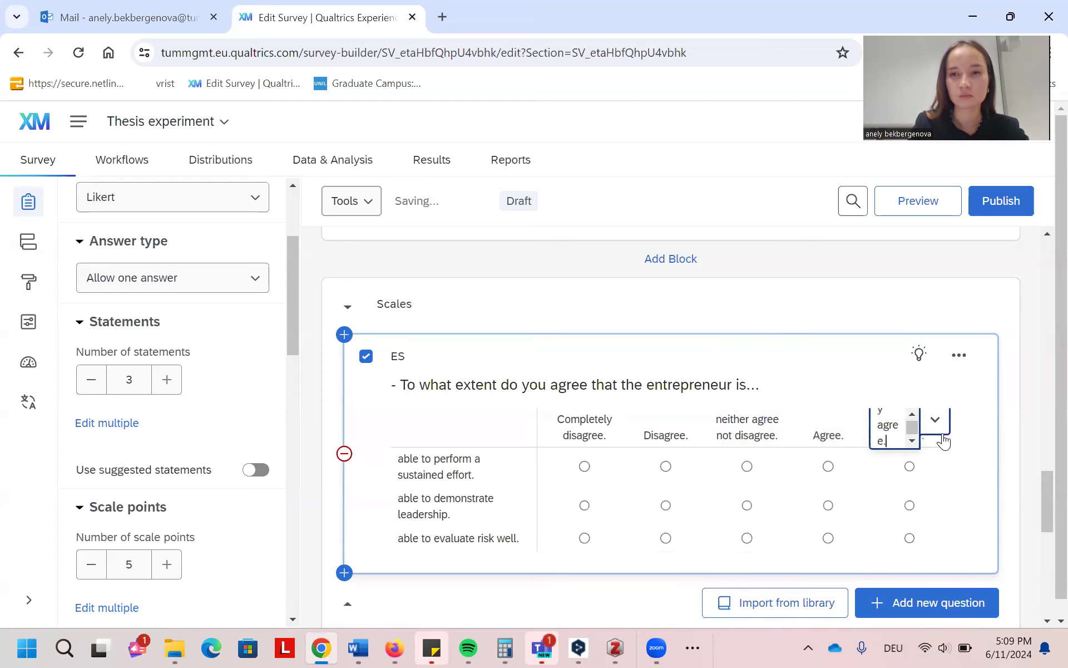
click(874, 391)
click(835, 444)
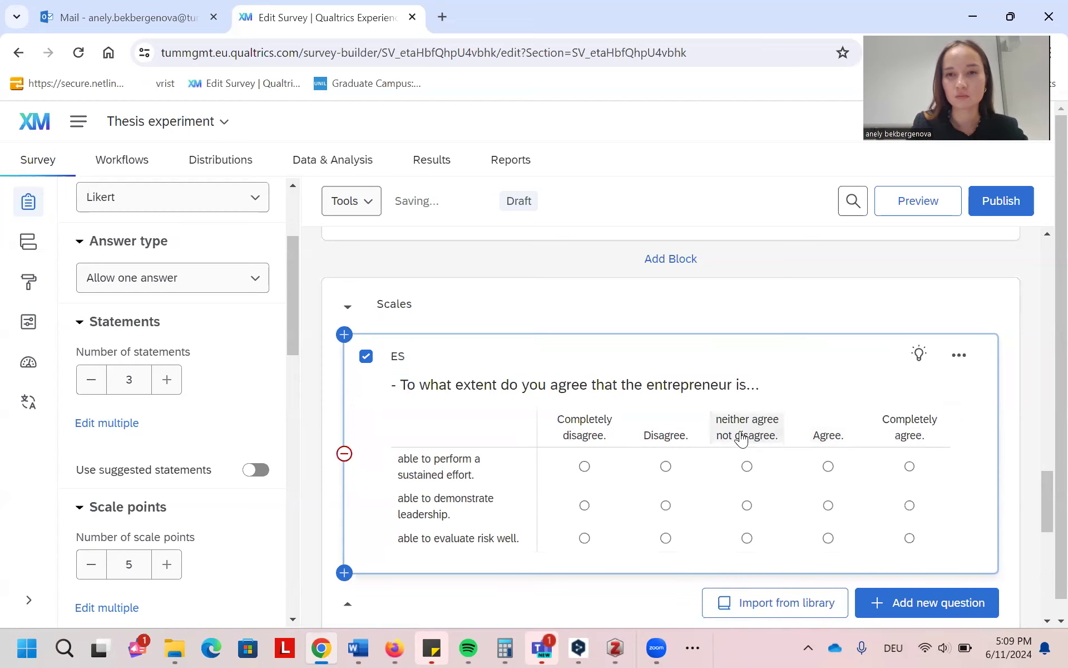
Capitalize the first letter of the middle scale point so that it reads "Neither agree not disagree.".
click(741, 439)
key(BackSpace)
text(N)
click(798, 363)
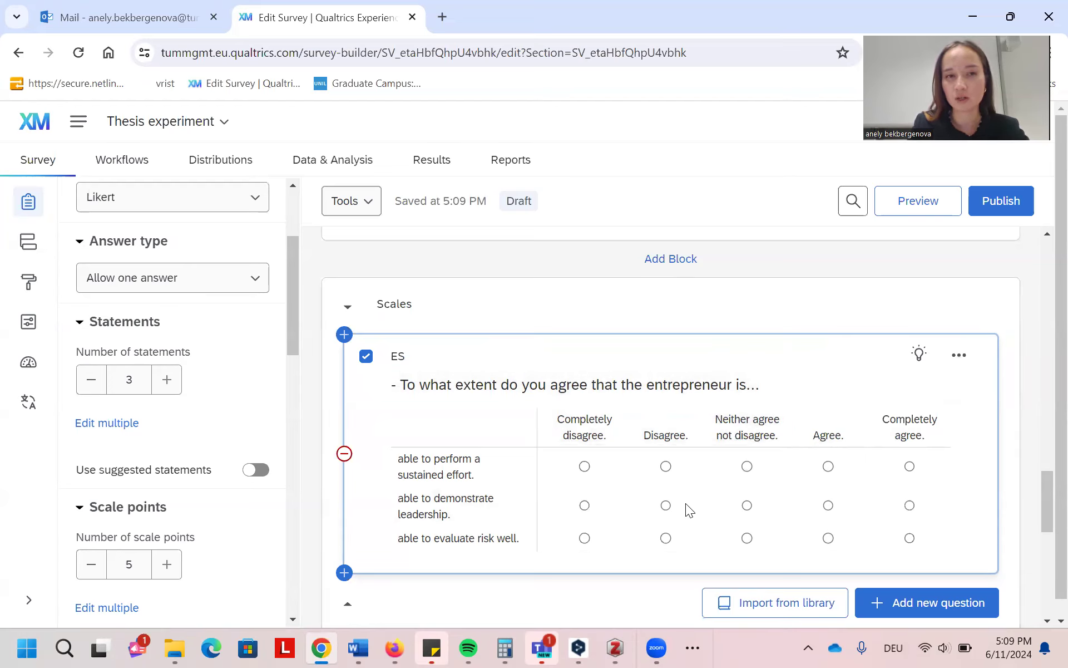
Turn on response requirements for the ES matrix question with Force response.
scroll(203, 390, down, 7)
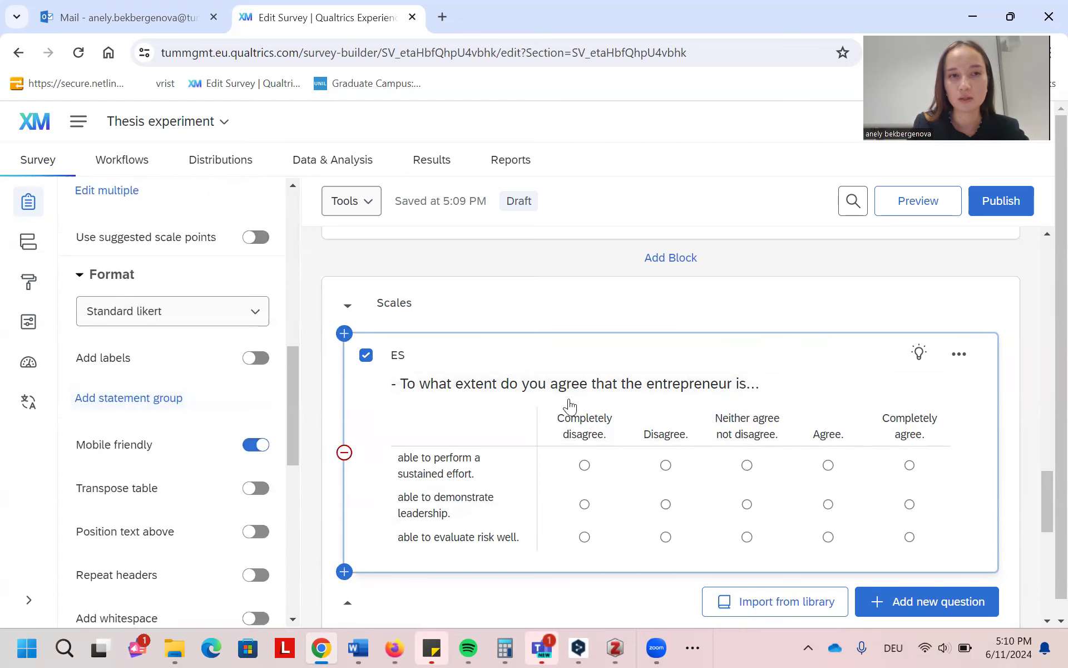
scroll(572, 405, down, 3)
scroll(182, 388, down, 6)
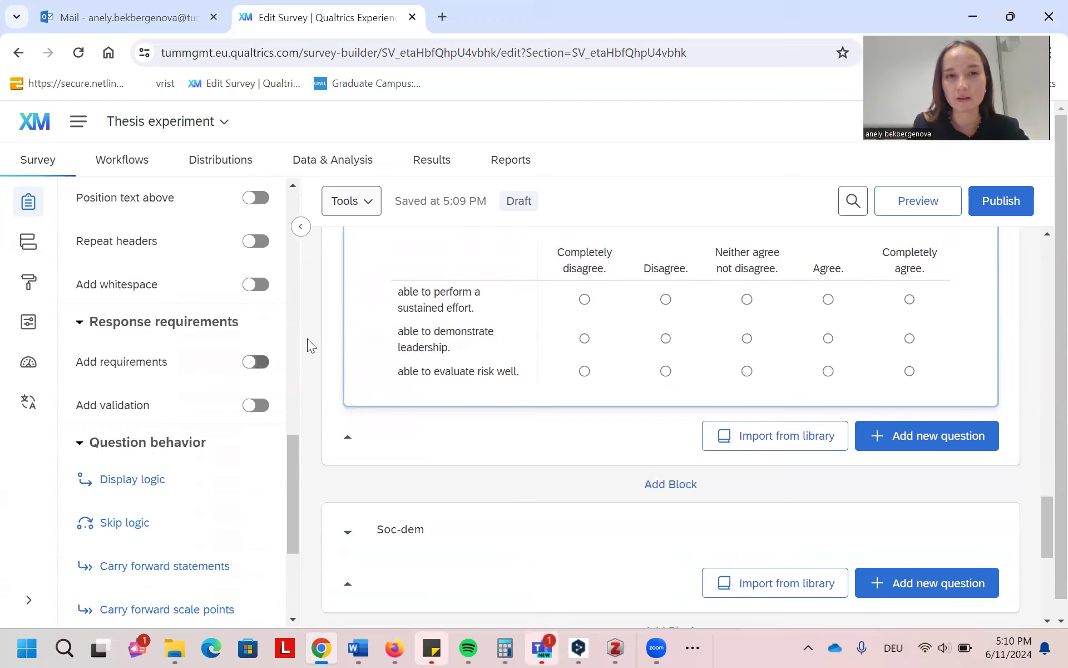
click(260, 362)
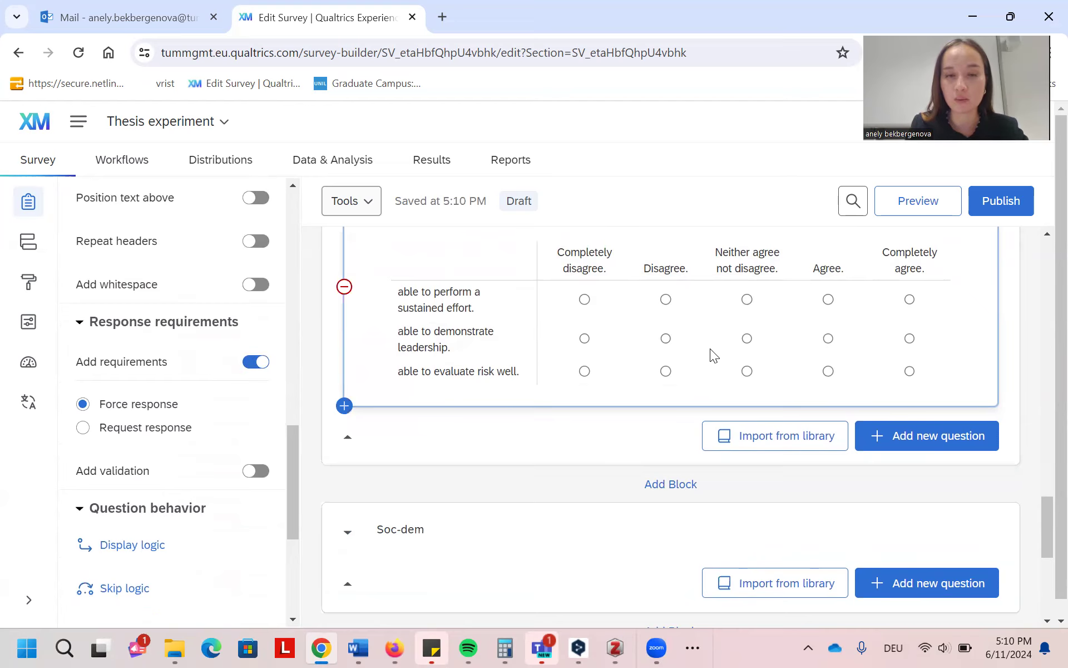
Enable Question Export Tags in the ES question's Recode Values settings and close the dialog.
scroll(709, 348, up, 1)
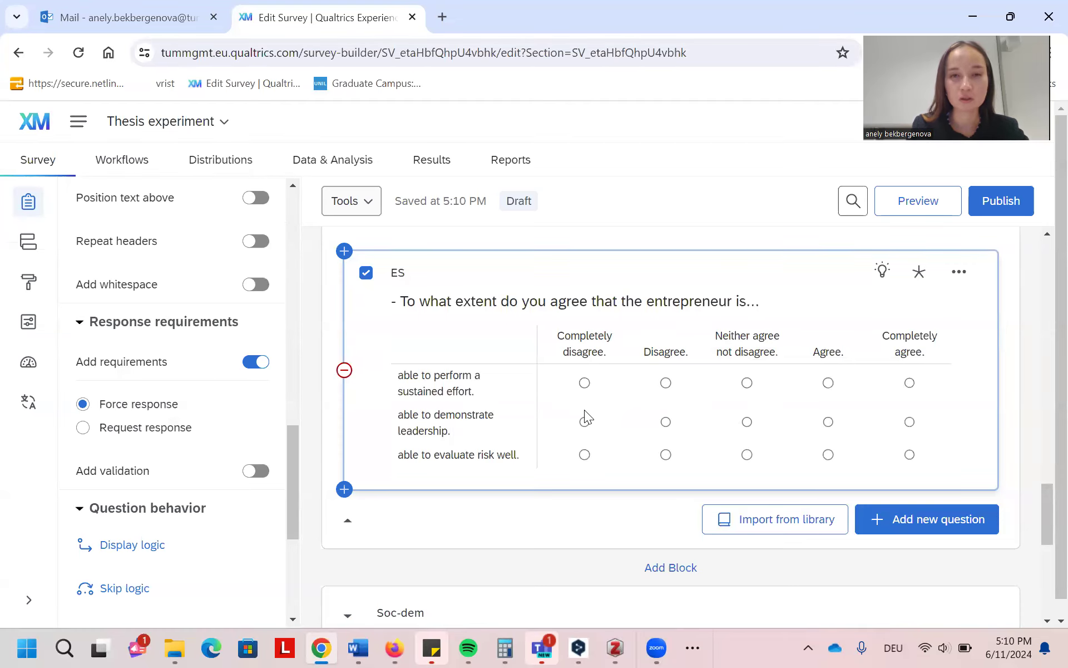
scroll(180, 325, up, 3)
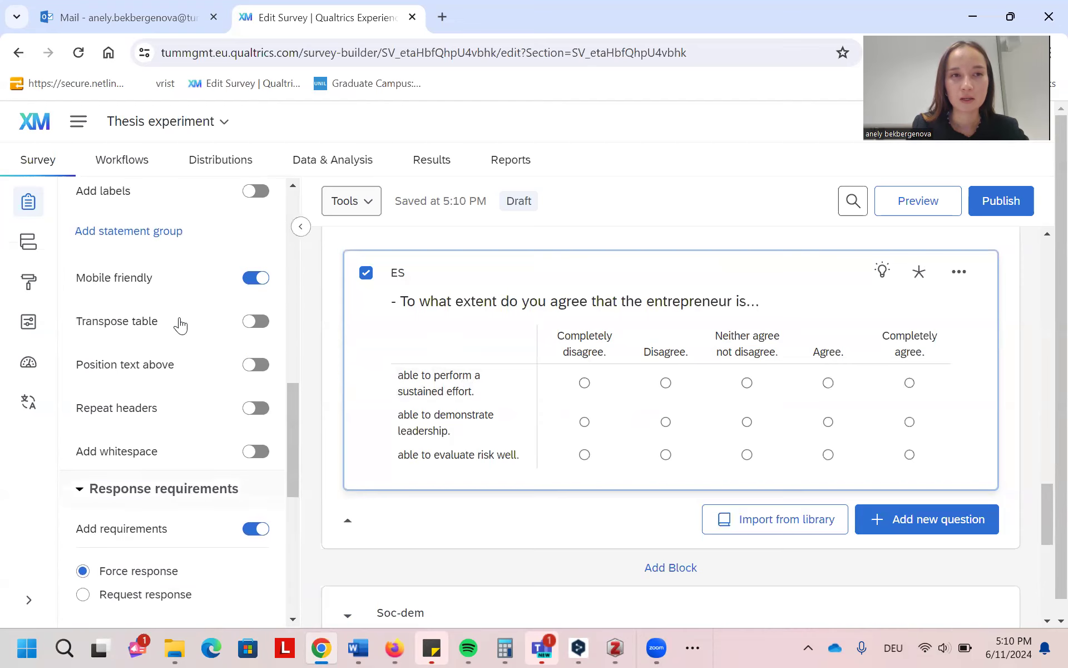
scroll(180, 325, up, 3)
scroll(179, 323, down, 9)
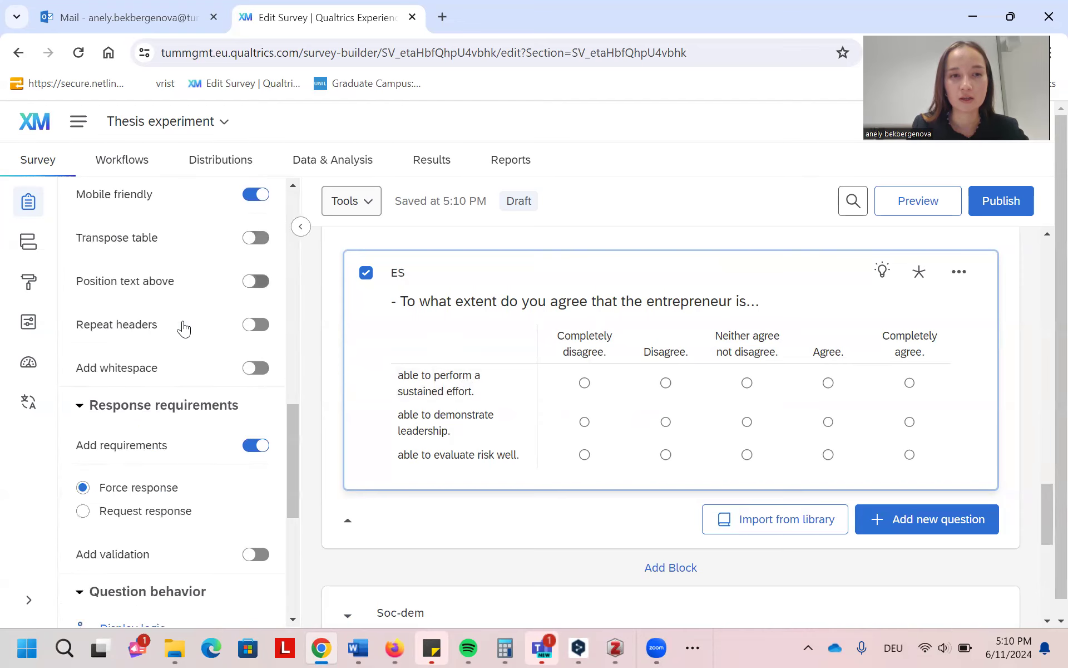
scroll(183, 328, down, 2)
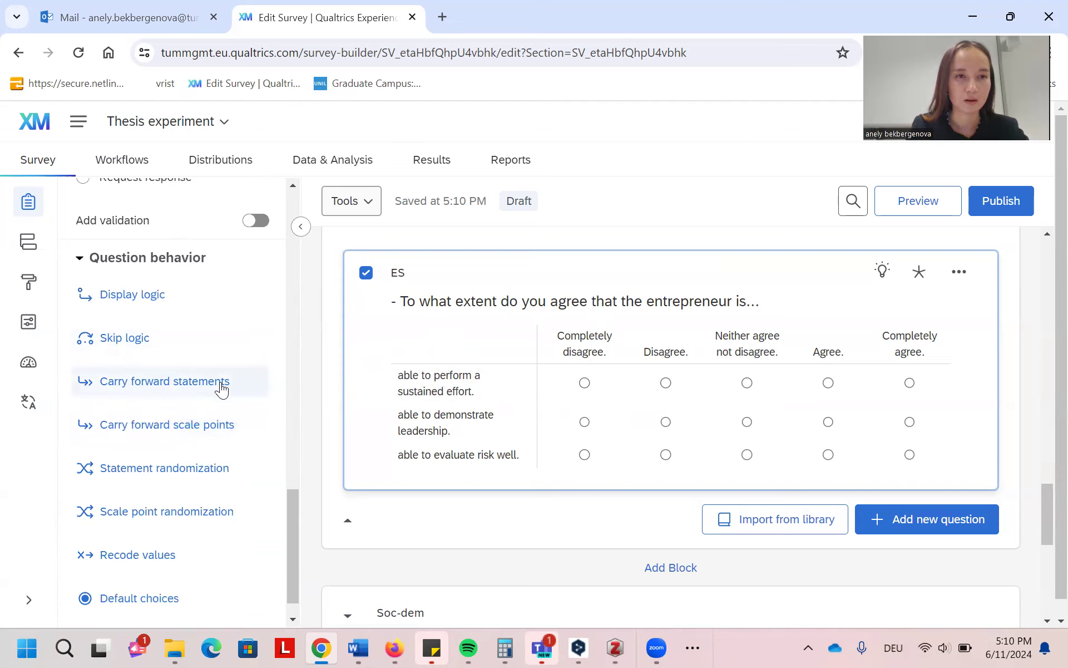
scroll(218, 409, down, 1)
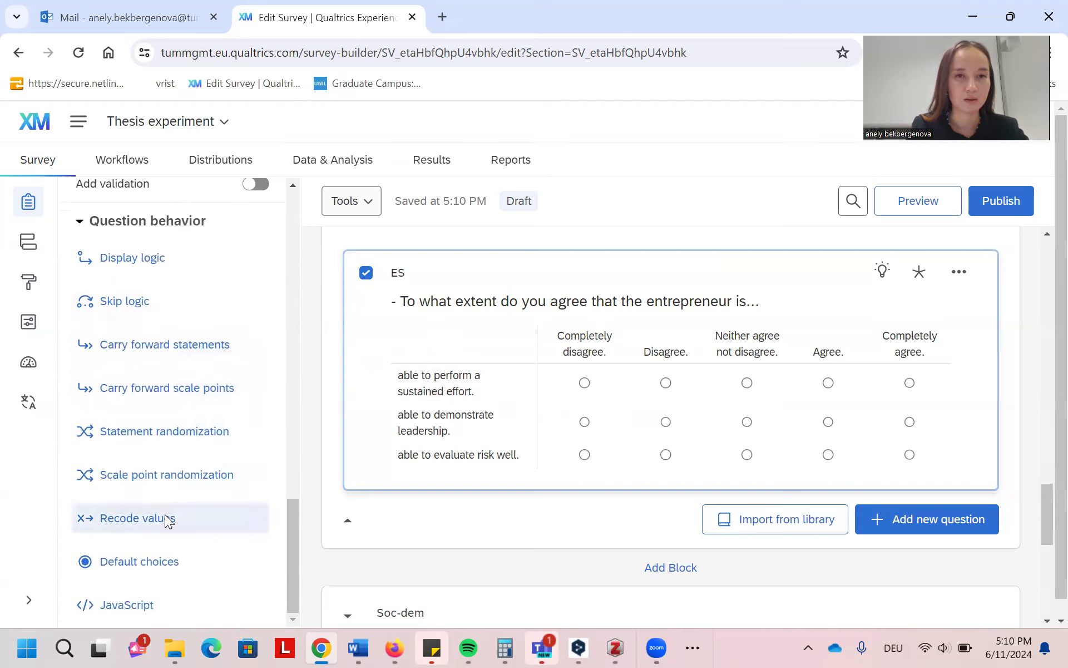
click(167, 518)
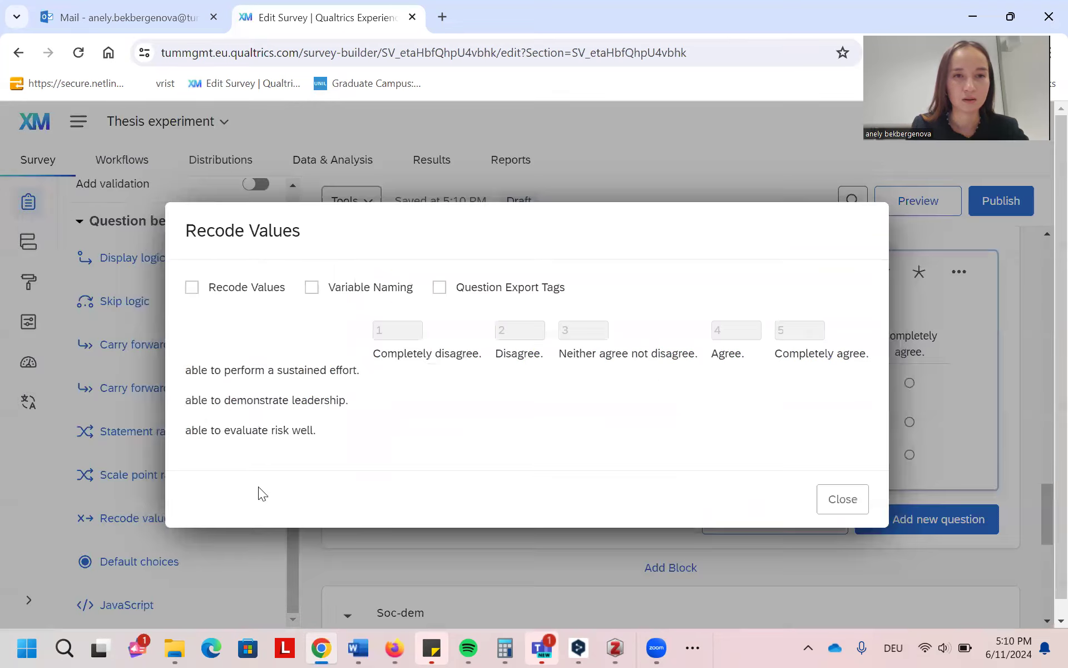
click(490, 286)
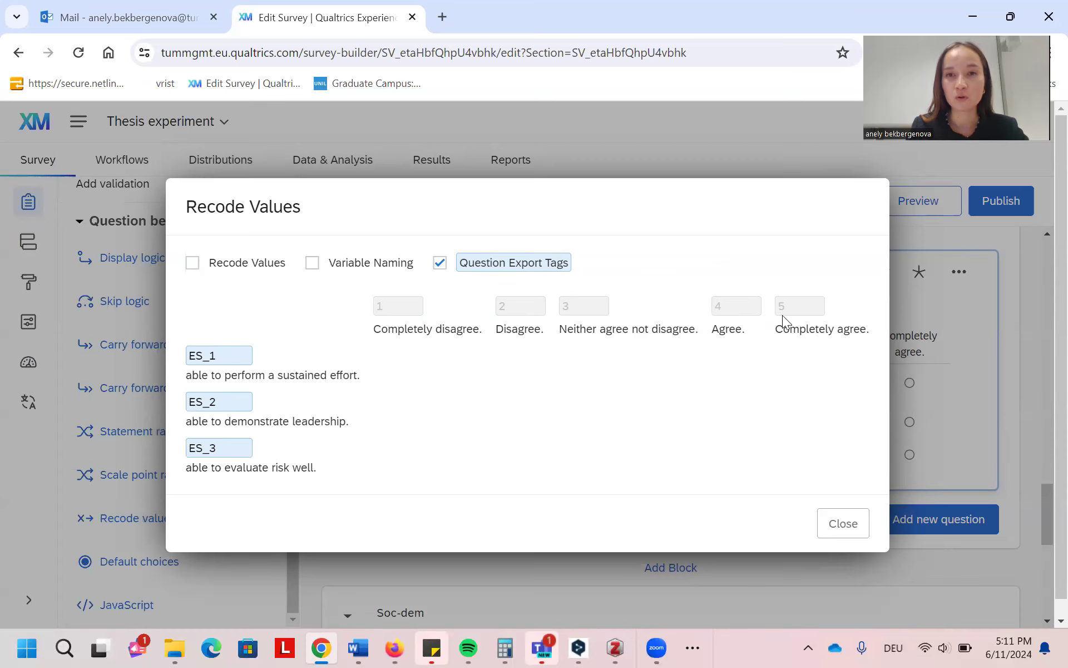
click(839, 522)
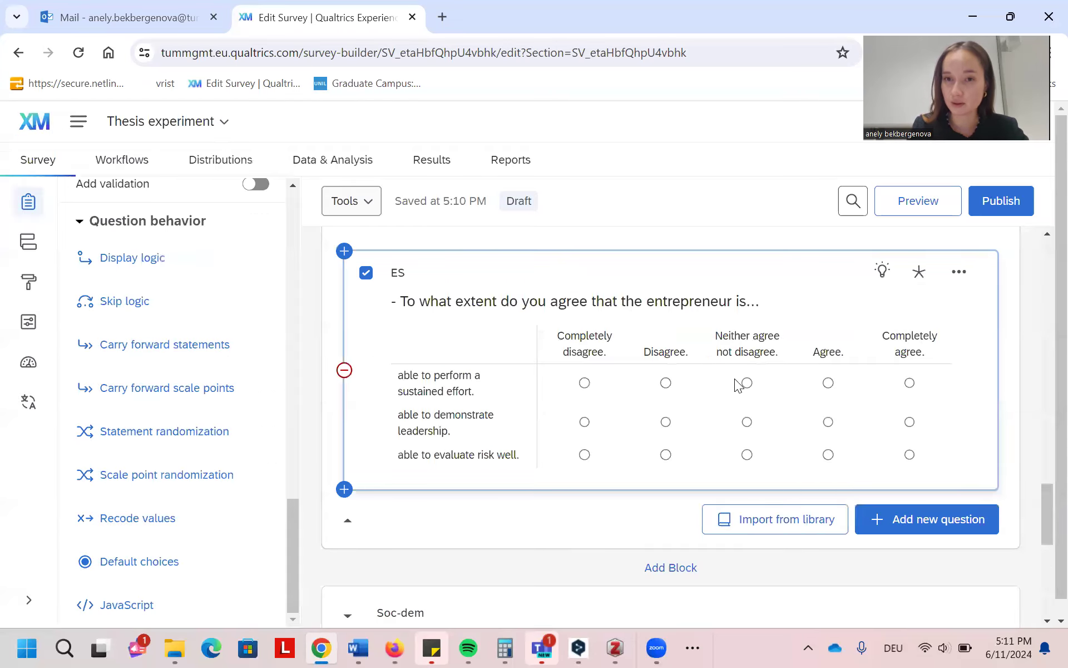
Add a multiple choice question below the ES matrix in the Scales block.
scroll(879, 409, down, 1)
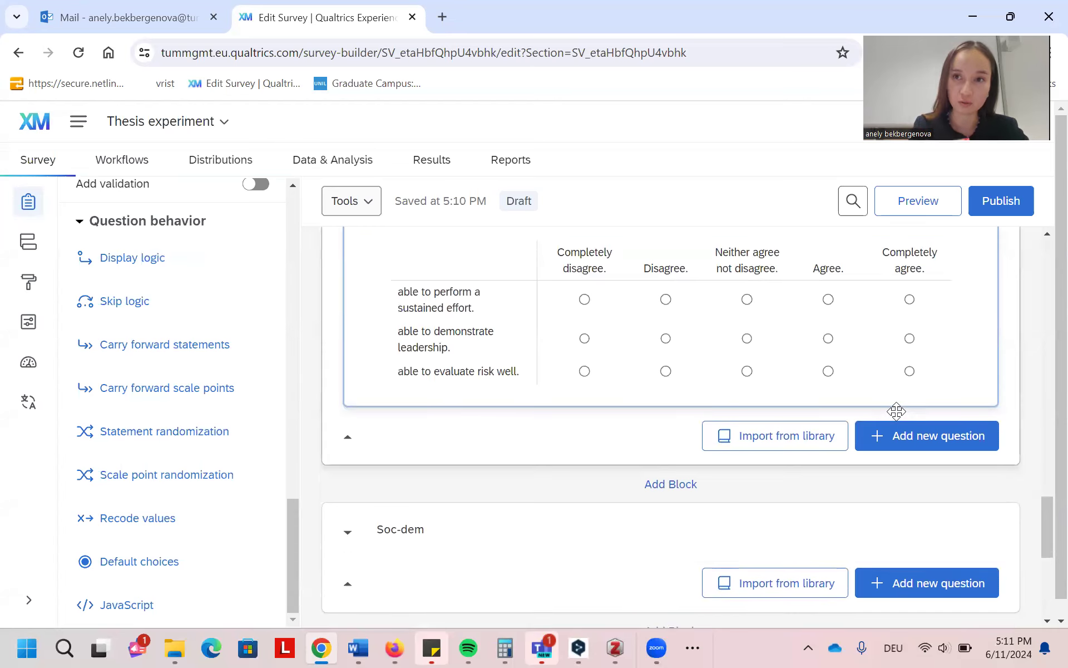
click(923, 439)
scroll(884, 323, up, 1)
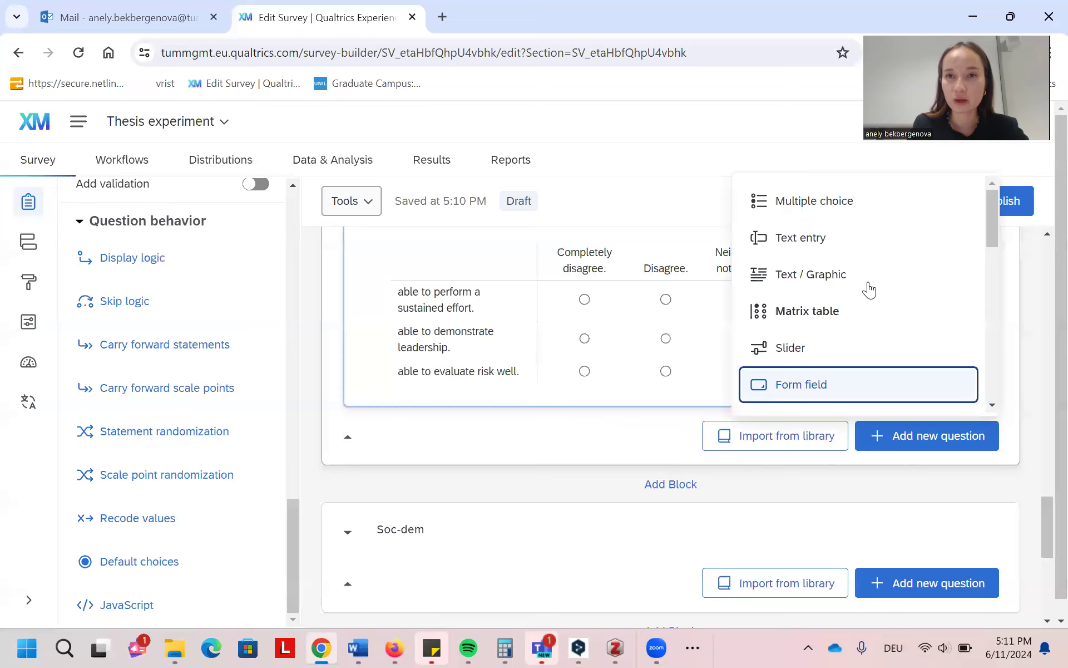
click(852, 208)
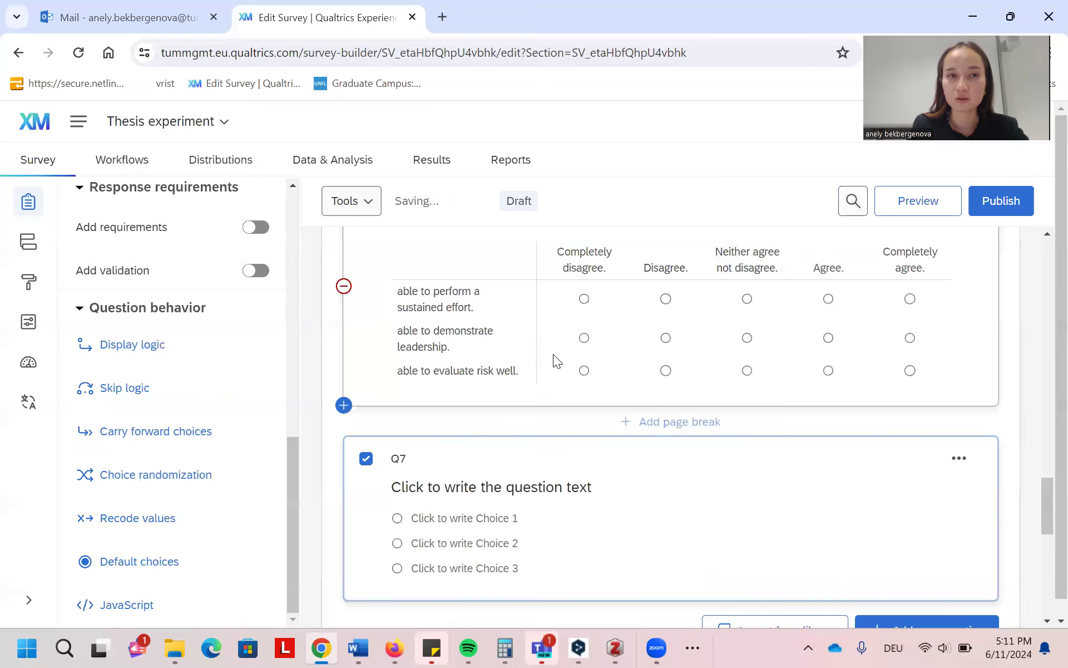
scroll(191, 436, up, 4)
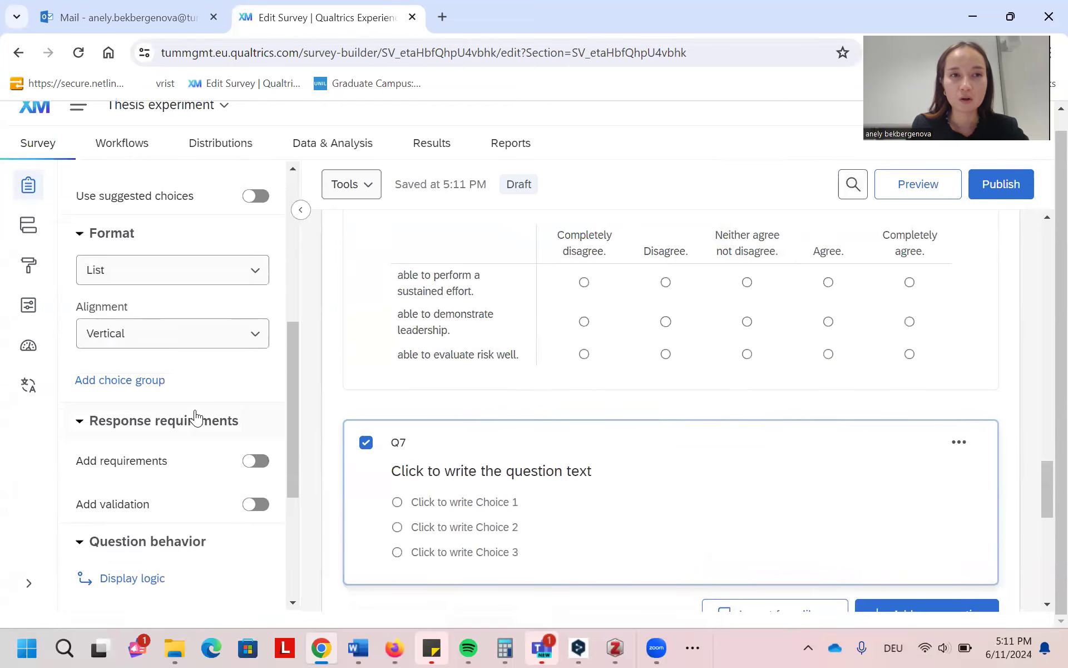
Keep the new multiple choice question's List format, align its choices horizontally and set the number of choices to 5.
click(236, 272)
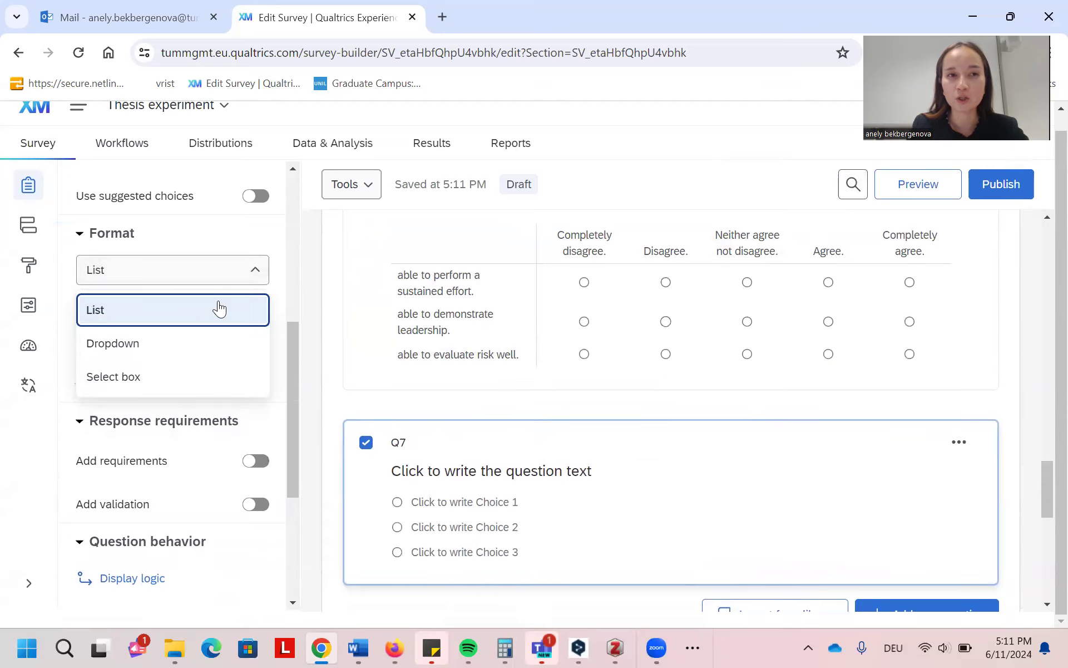
click(195, 300)
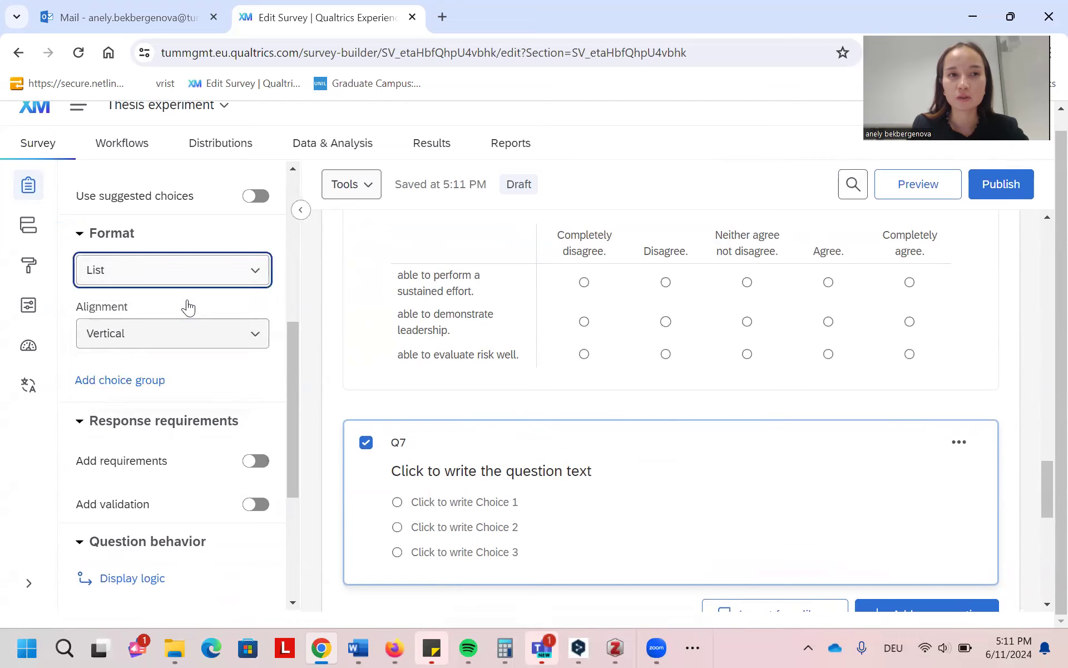
click(162, 340)
click(152, 406)
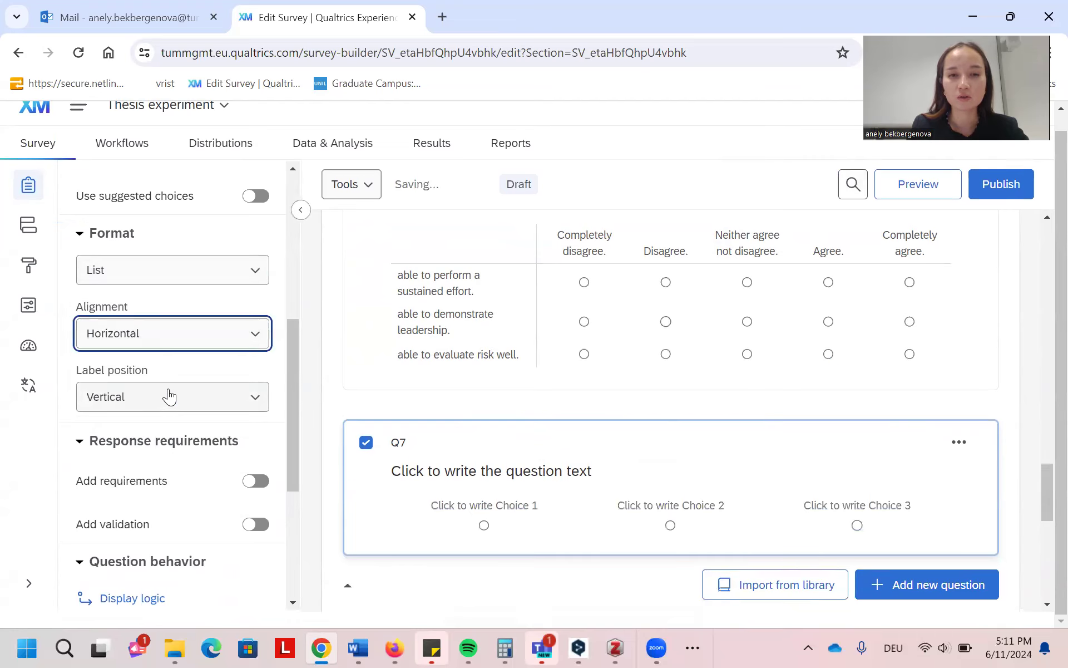
scroll(210, 439, up, 7)
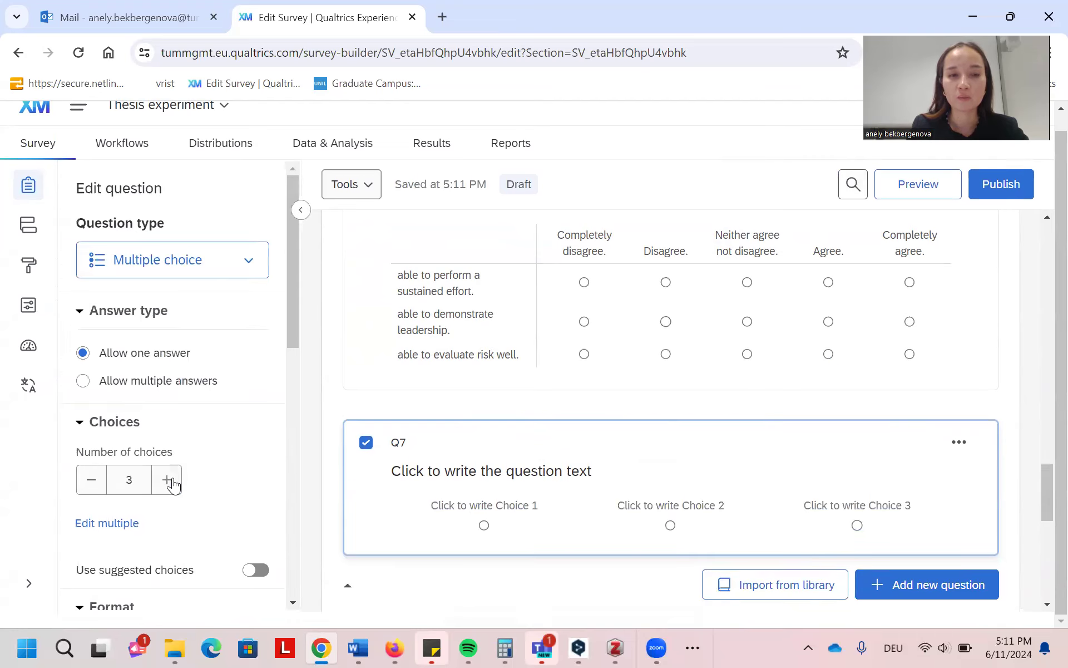
click(168, 480)
click(167, 480)
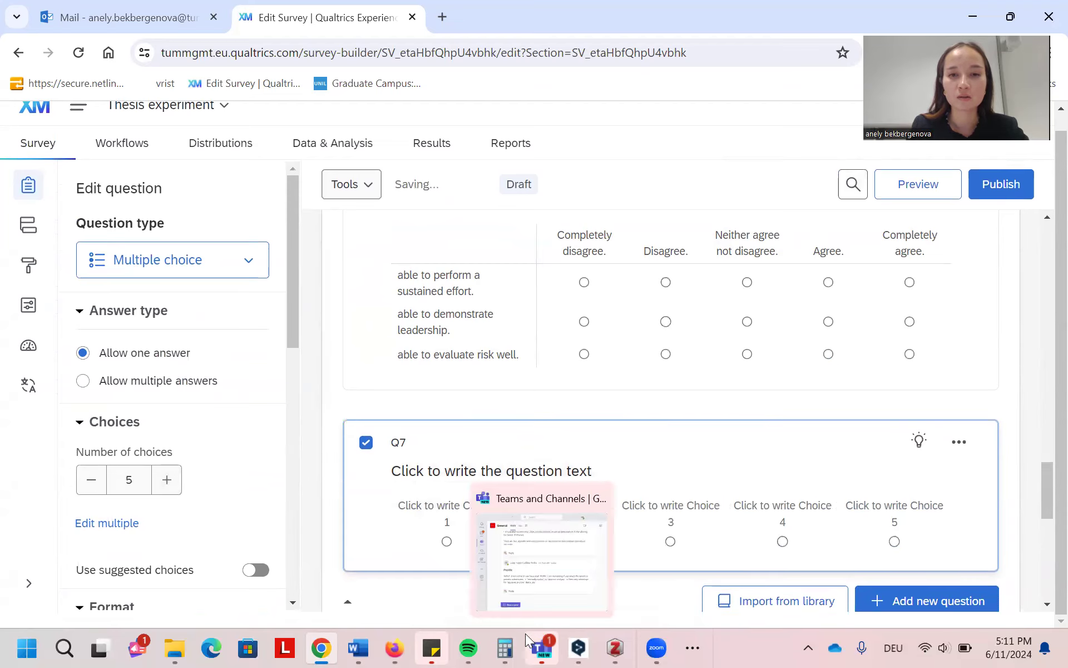
Remove the leading dash from the ES matrix question text so it starts with "To what extent".
scroll(597, 365, up, 3)
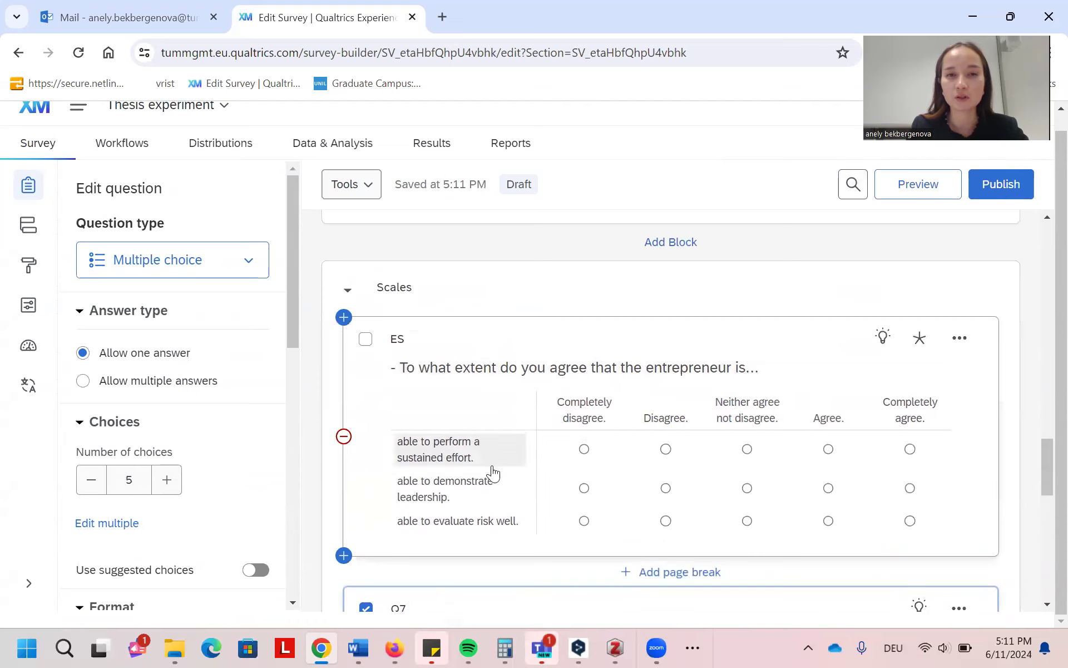
click(425, 367)
click(435, 362)
key(BackSpace)
key(BackSpace)
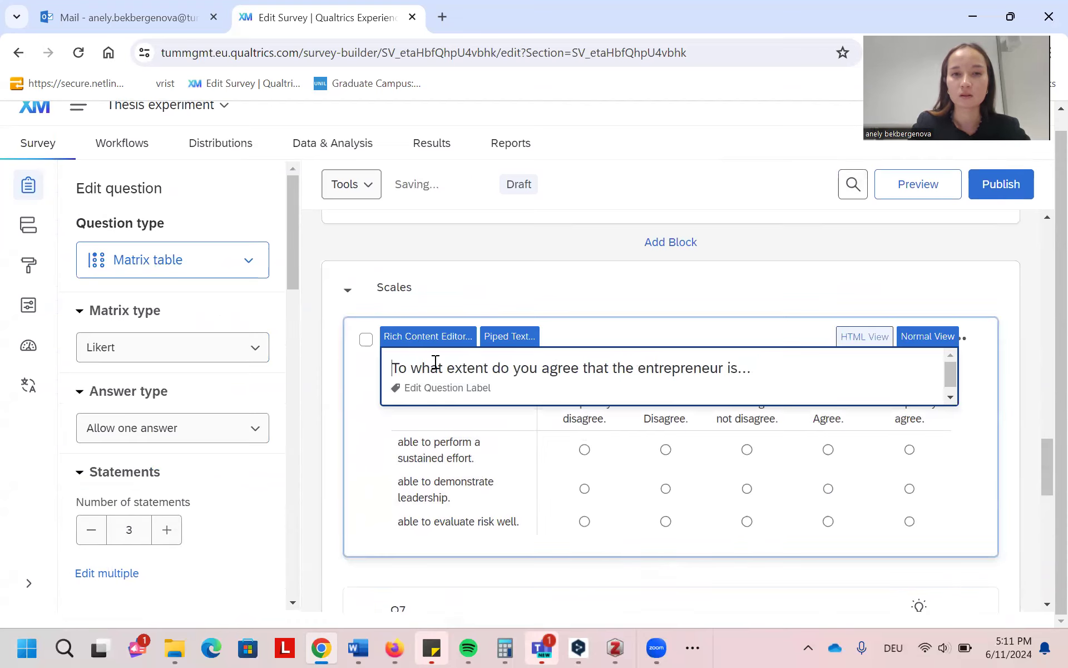
Copy the ES matrix question text and paste it over the placeholder question text of Q7.
triple_click(433, 362)
key(ctrl+c)
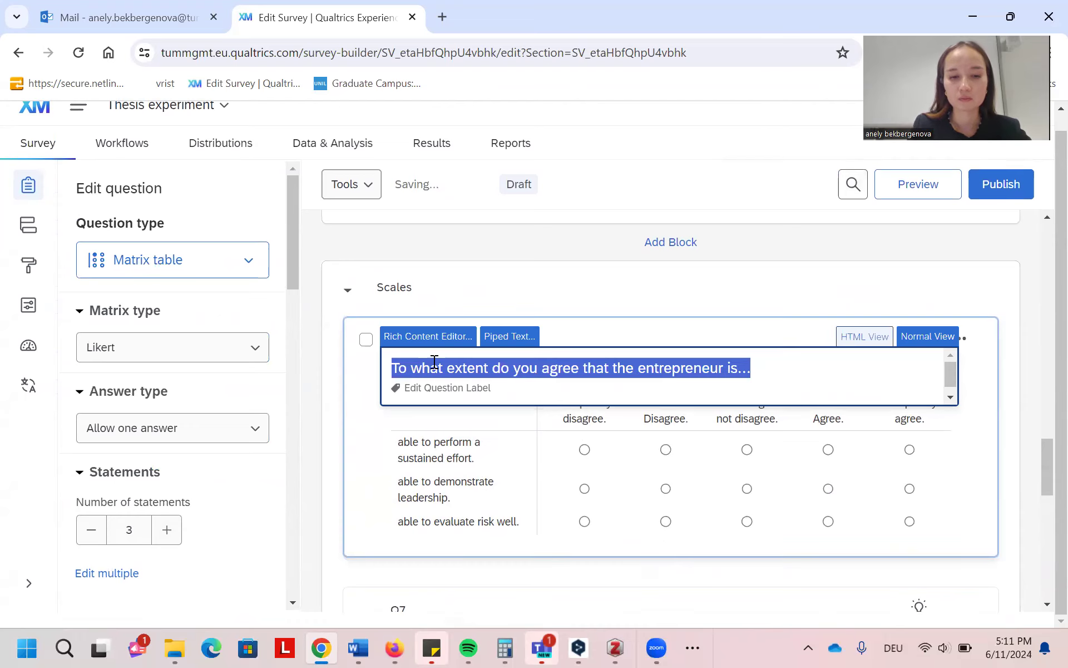
scroll(466, 527, down, 3)
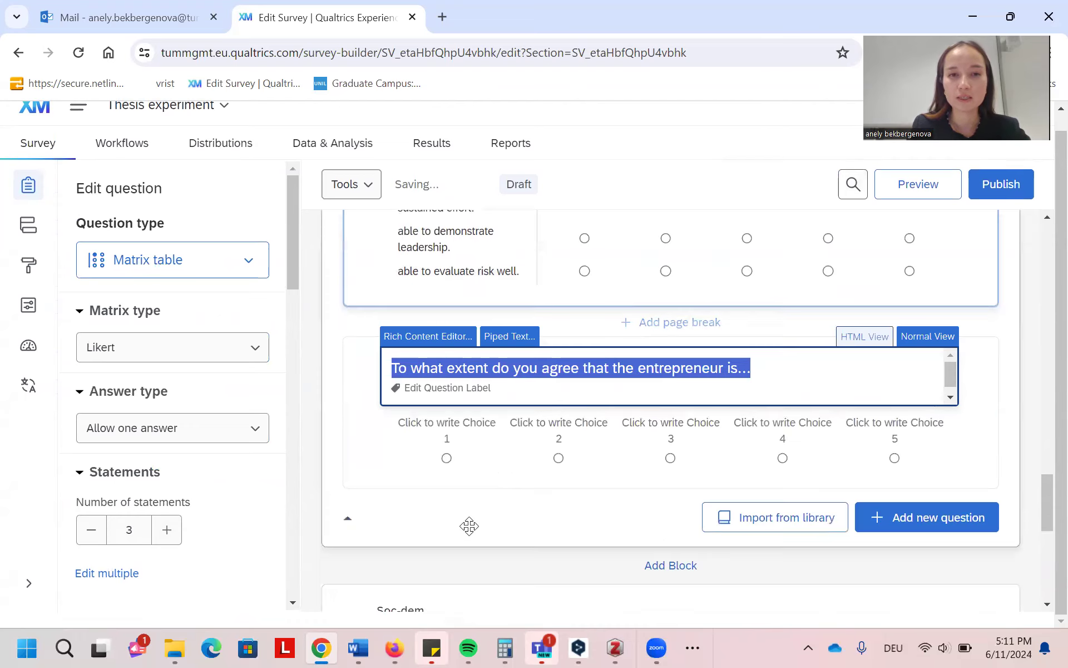
click(441, 507)
click(452, 389)
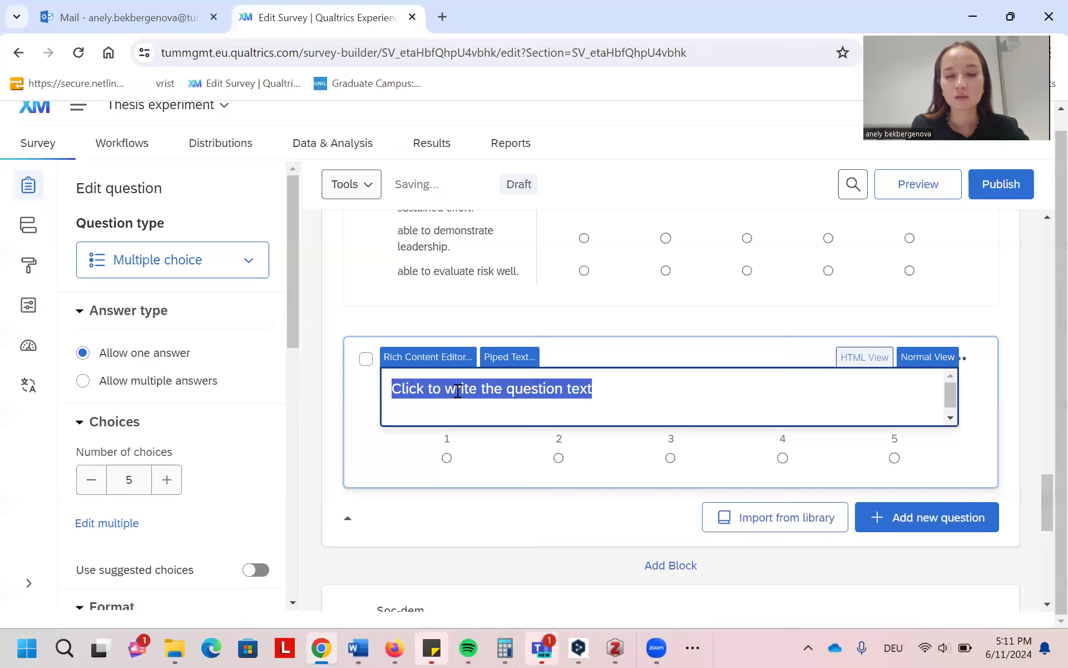
key(ctrl+v)
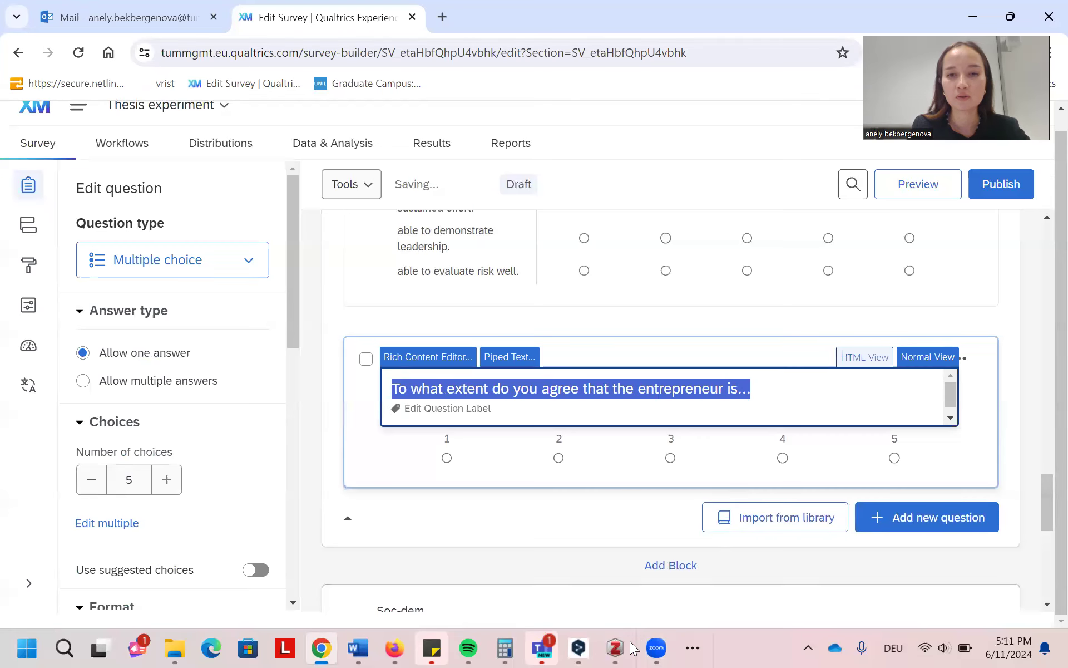
Copy item ES05 "attentive to detail." from the Word document and put it in place of the ellipsis in Q7's question text.
mouse_move(359, 647)
click(375, 564)
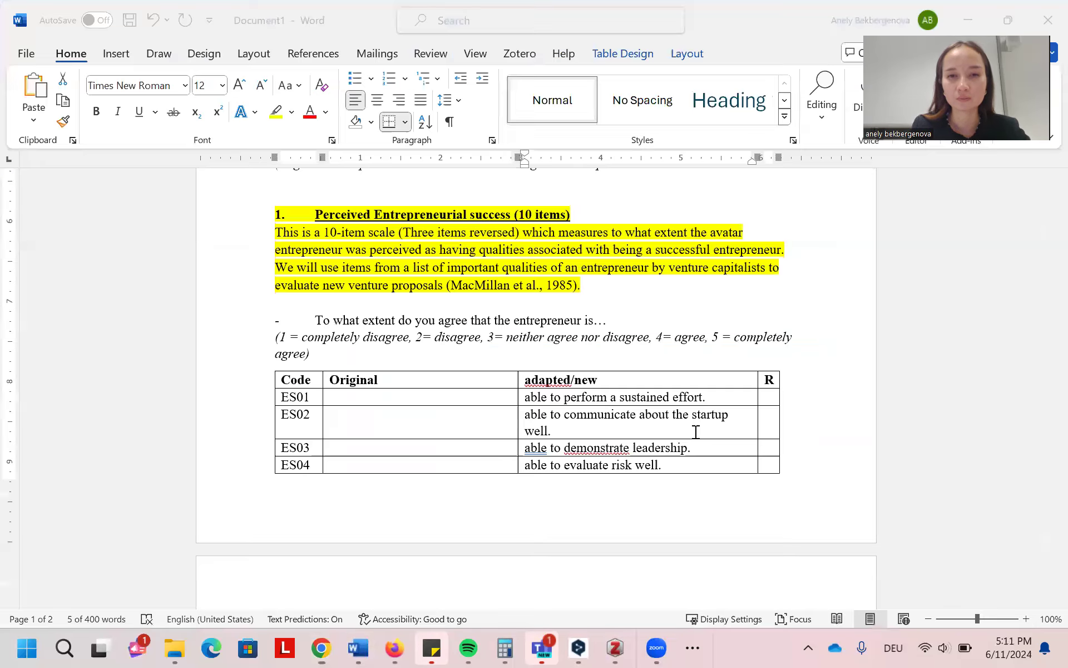
scroll(679, 425, down, 4)
drag(656, 402, 520, 403)
key(ctrl+c)
key(alt+Tab)
key(BackSpace)
key(BackSpace)
key(BackSpace)
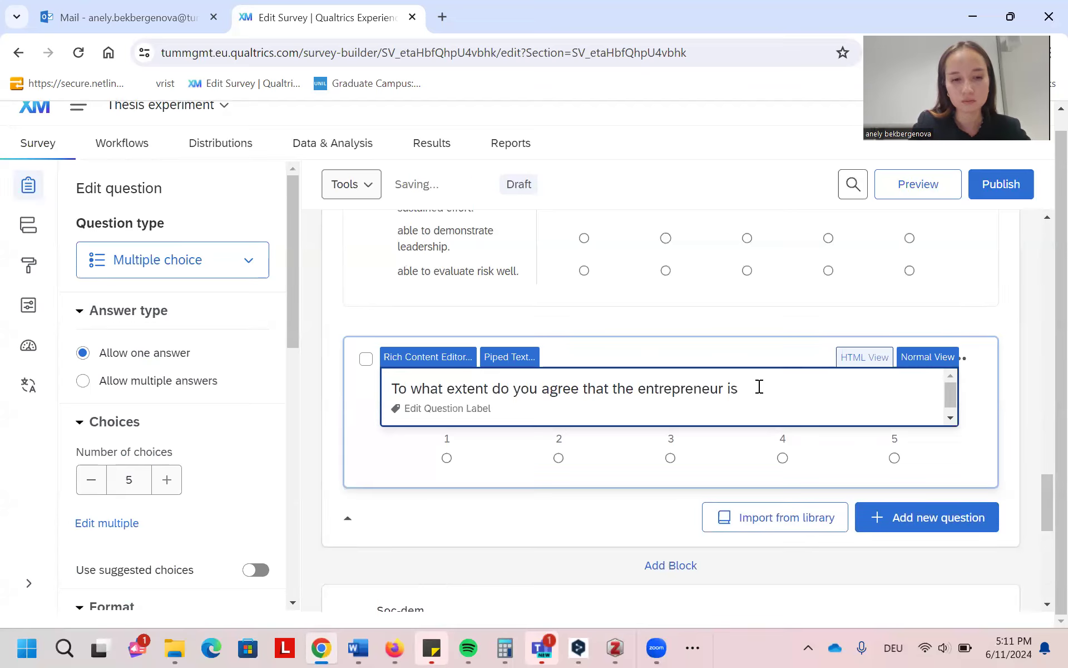
key(ctrl+v)
click(973, 408)
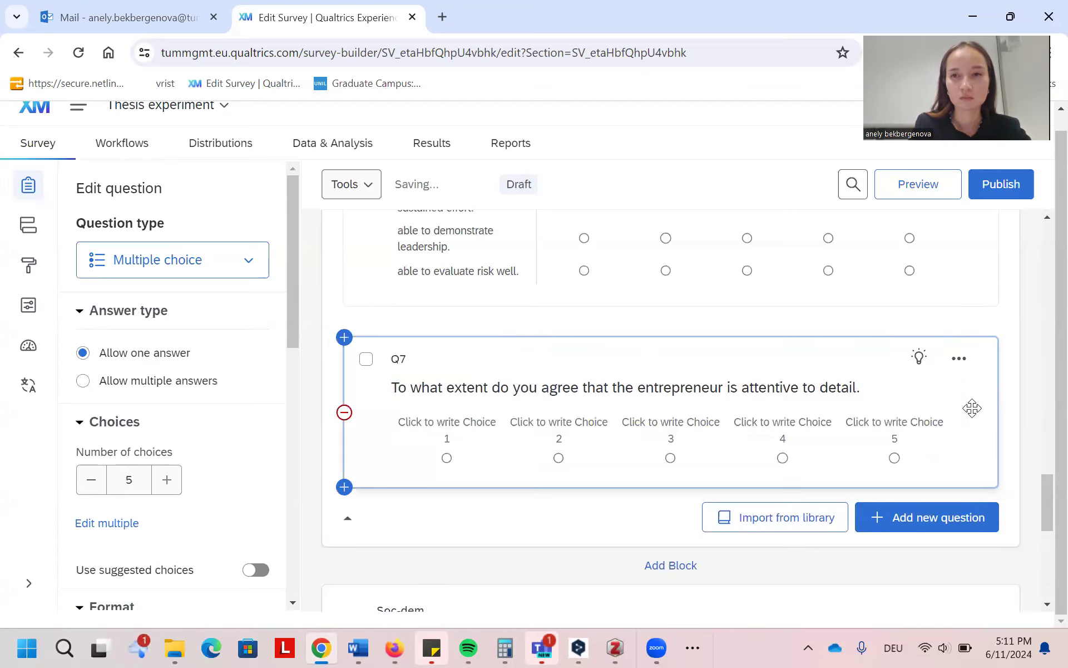
Copy the "Completely disagree." scale point from the ES matrix into Q7's first choice.
scroll(576, 295, up, 3)
click(585, 409)
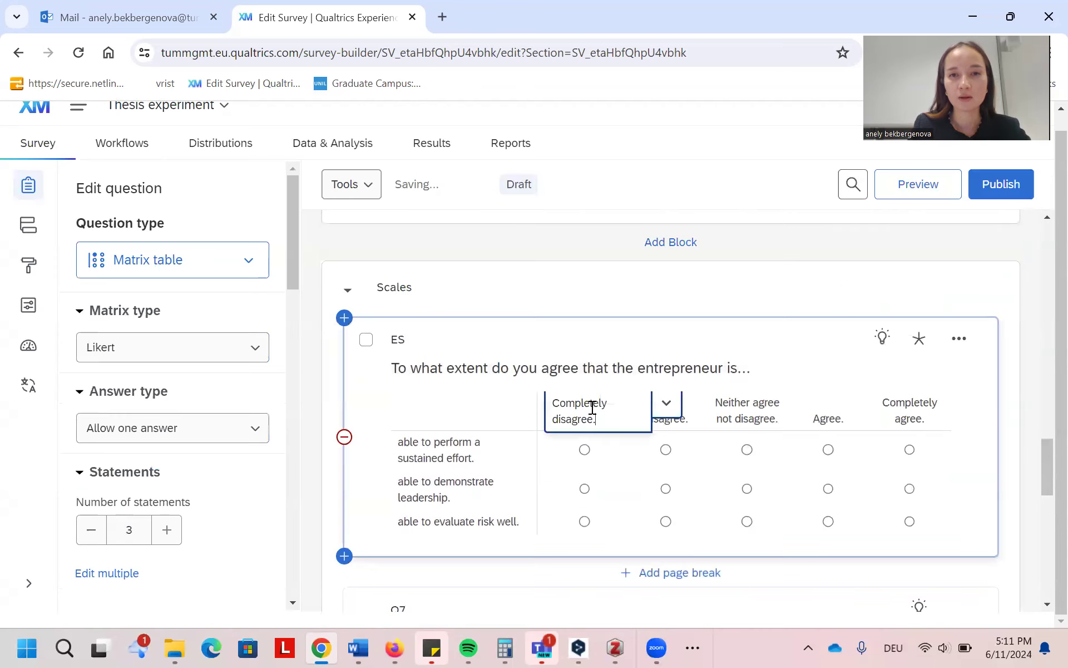
drag(614, 413, 544, 392)
key(ctrl+c)
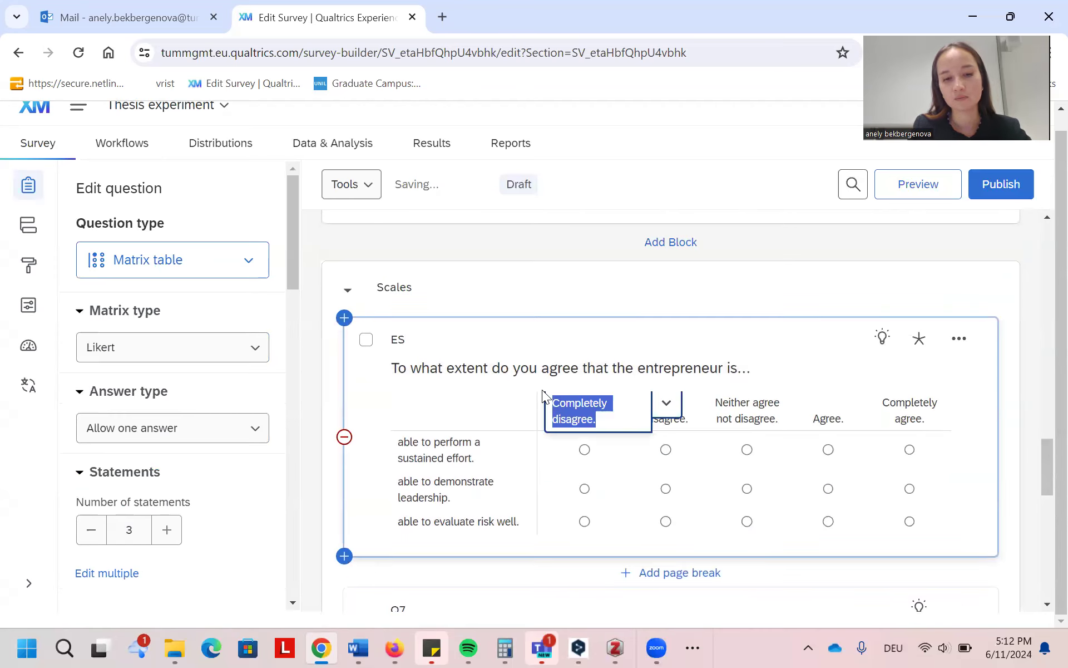
scroll(501, 390, down, 5)
click(473, 354)
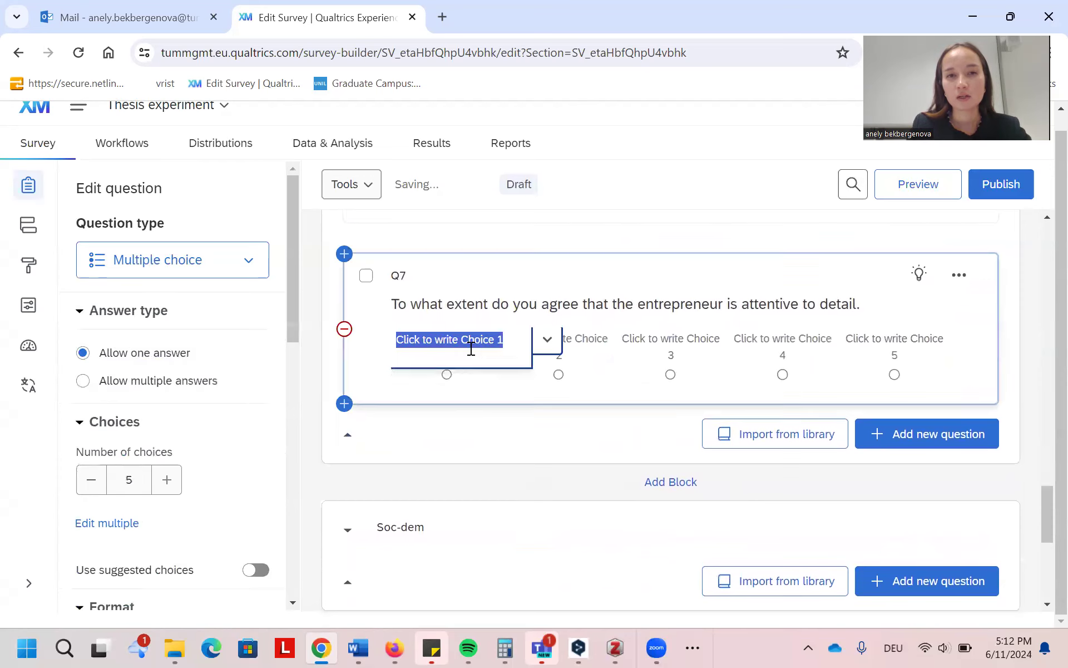
key(ctrl+v)
Label Q7's remaining choices "Disagree.", "Neither agree nor disagree.", "Agree." and "Completely agree.".
click(591, 341)
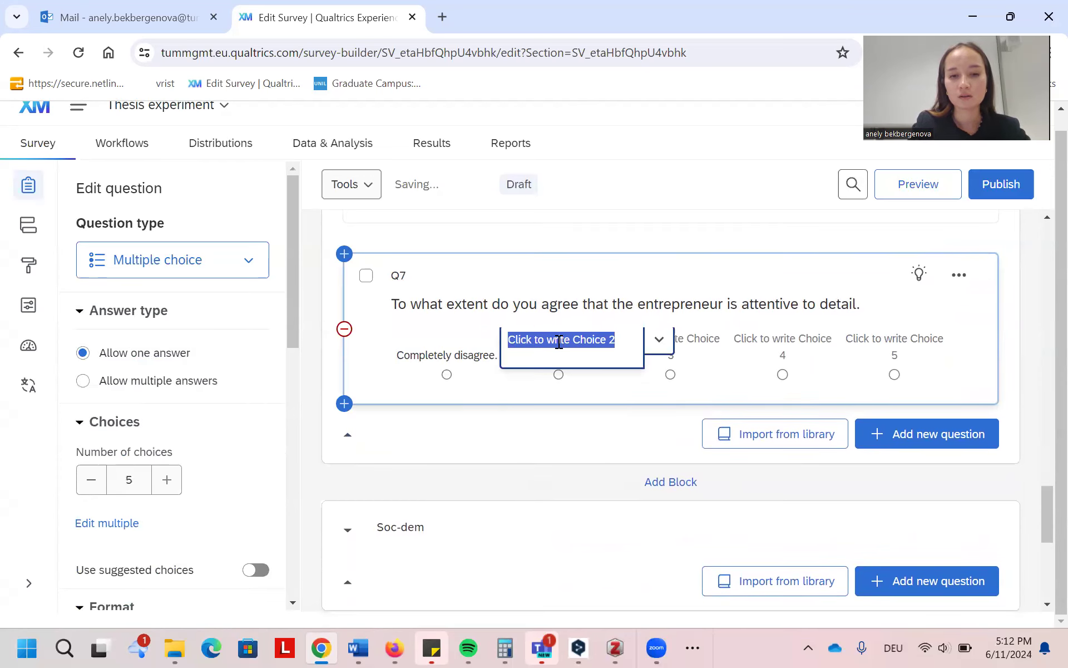
text(Disagre)
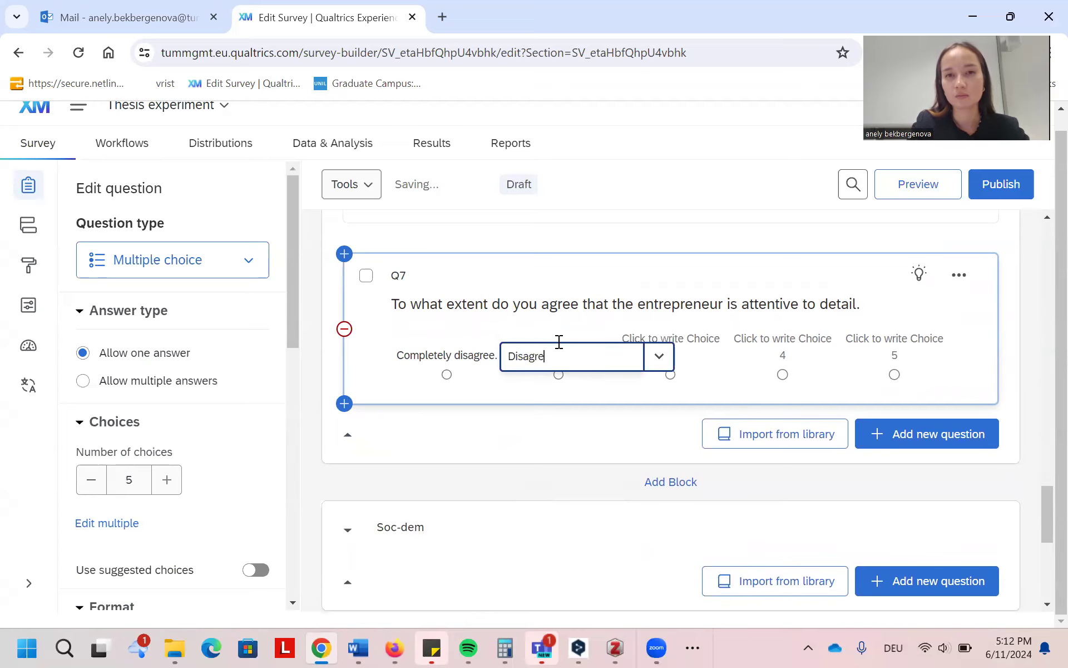
text(e.)
click(716, 334)
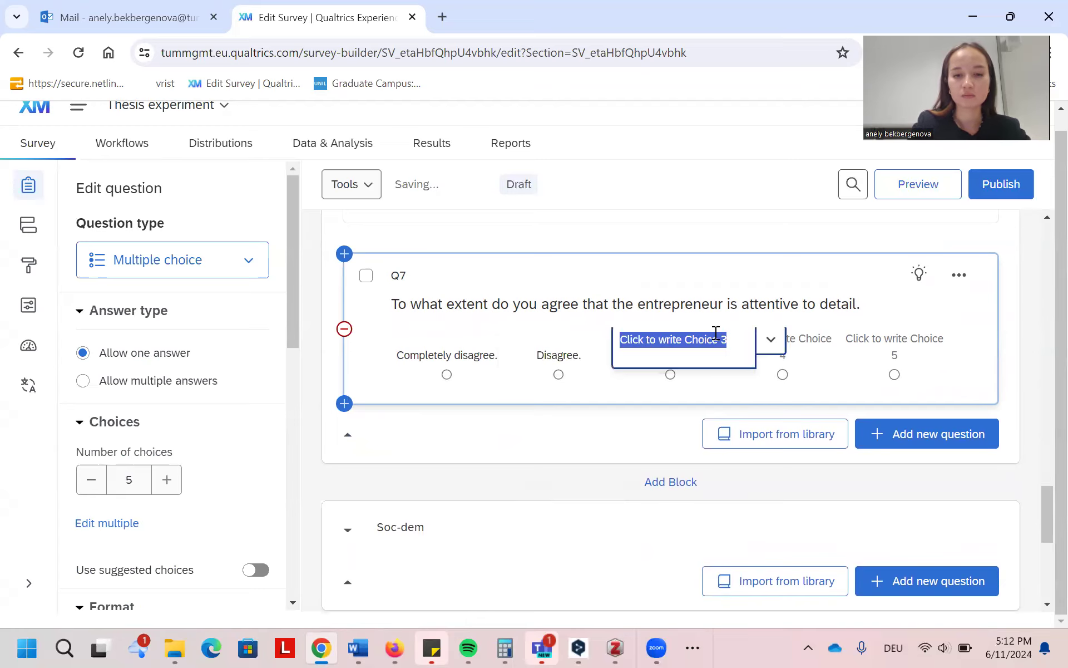
text(Neither agree nor disagree.)
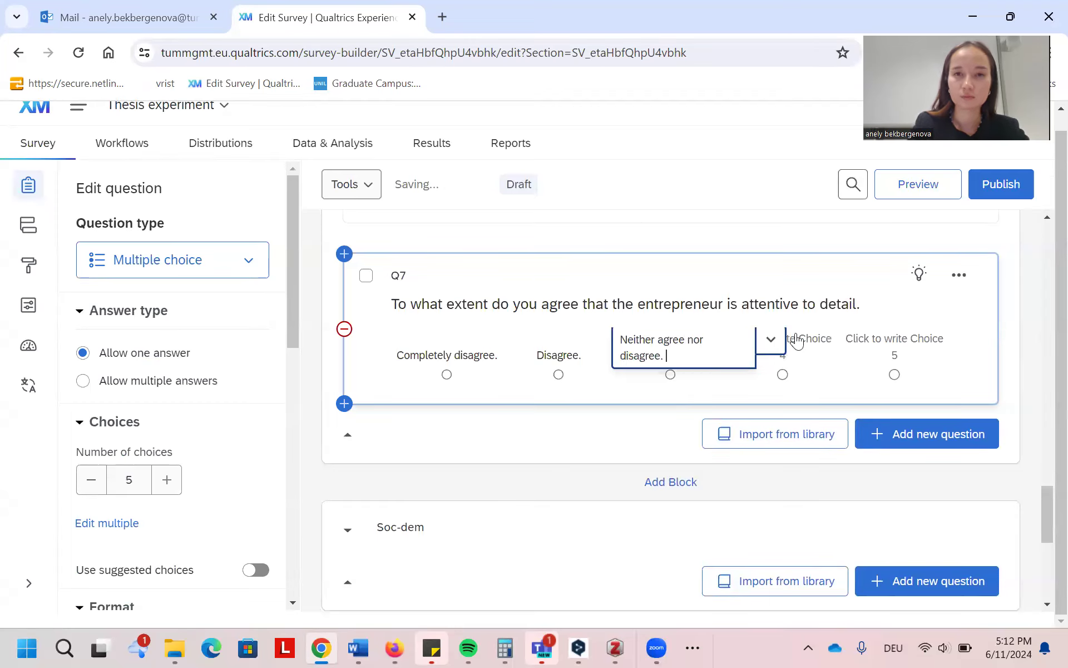
click(797, 340)
text(Agree.)
click(932, 348)
text(Completely )
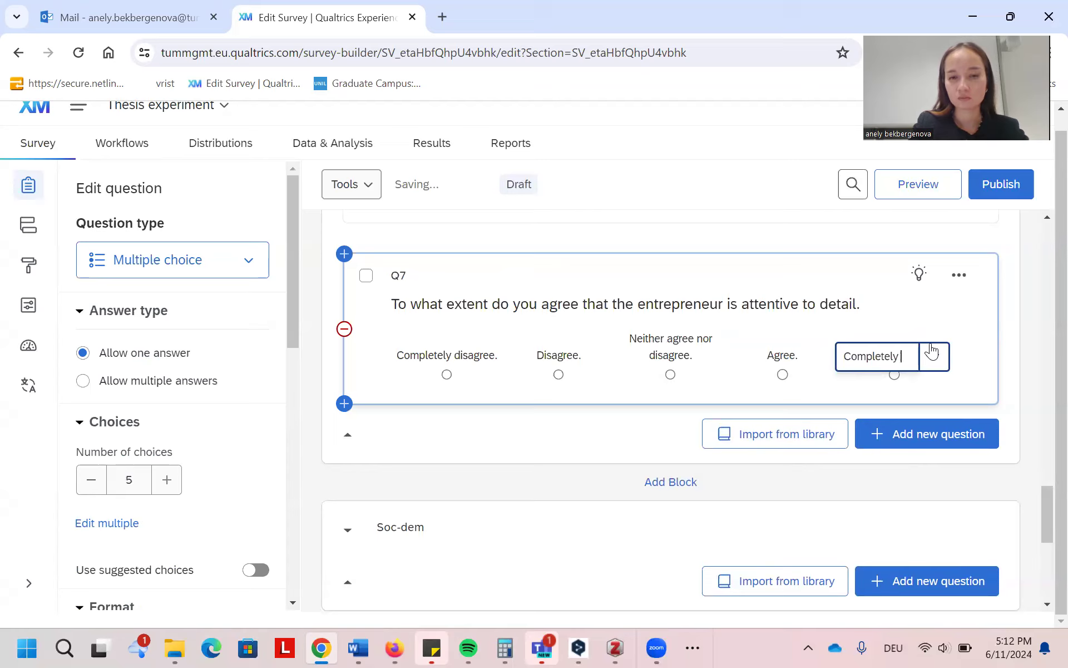
text(agree.)
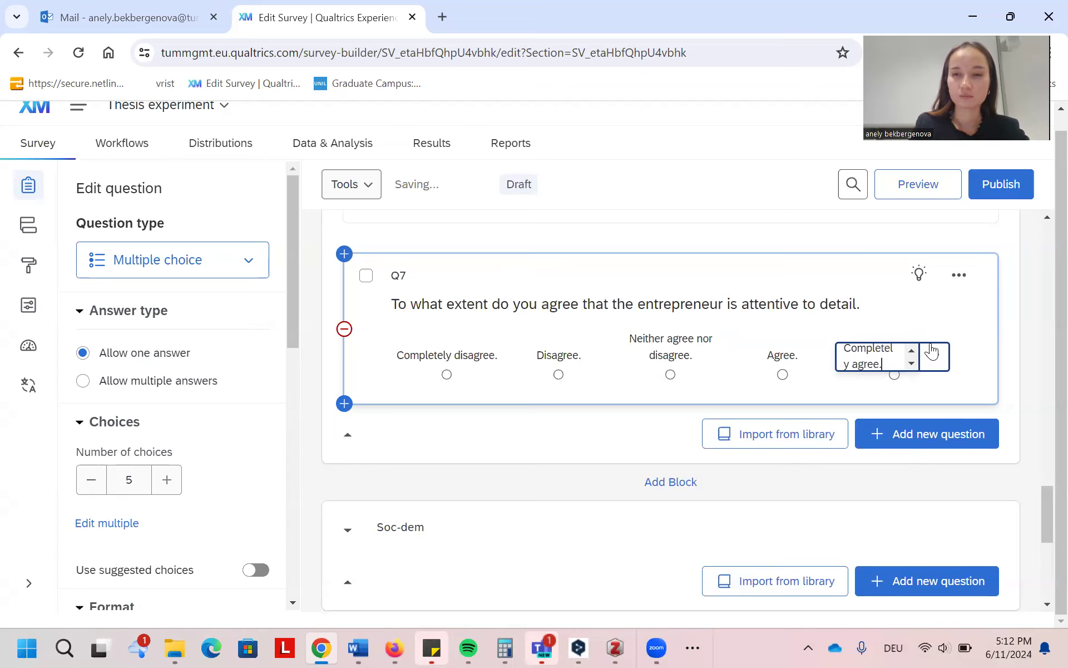
click(970, 334)
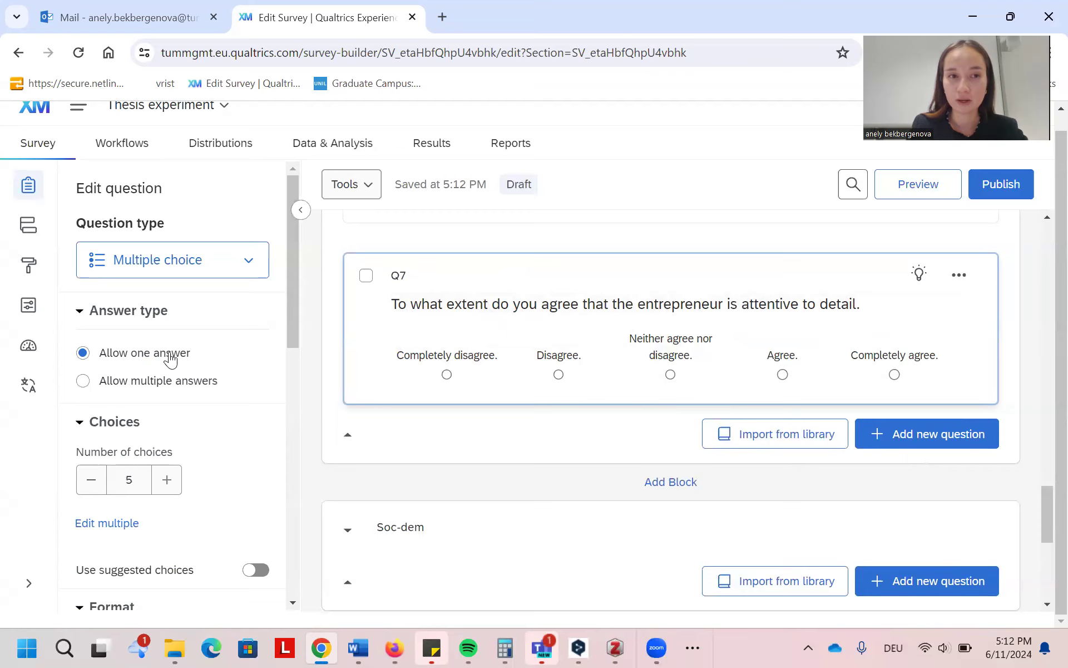
Turn on response requirements for Q7 with Force response.
scroll(171, 359, down, 4)
scroll(171, 360, up, 4)
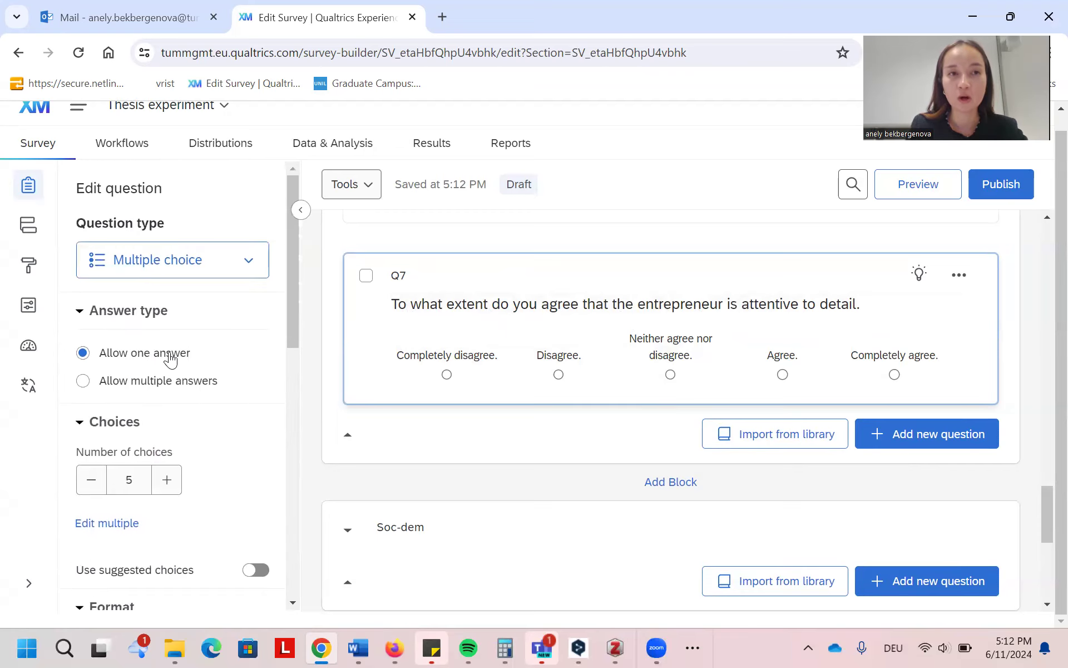
scroll(171, 359, down, 8)
click(255, 354)
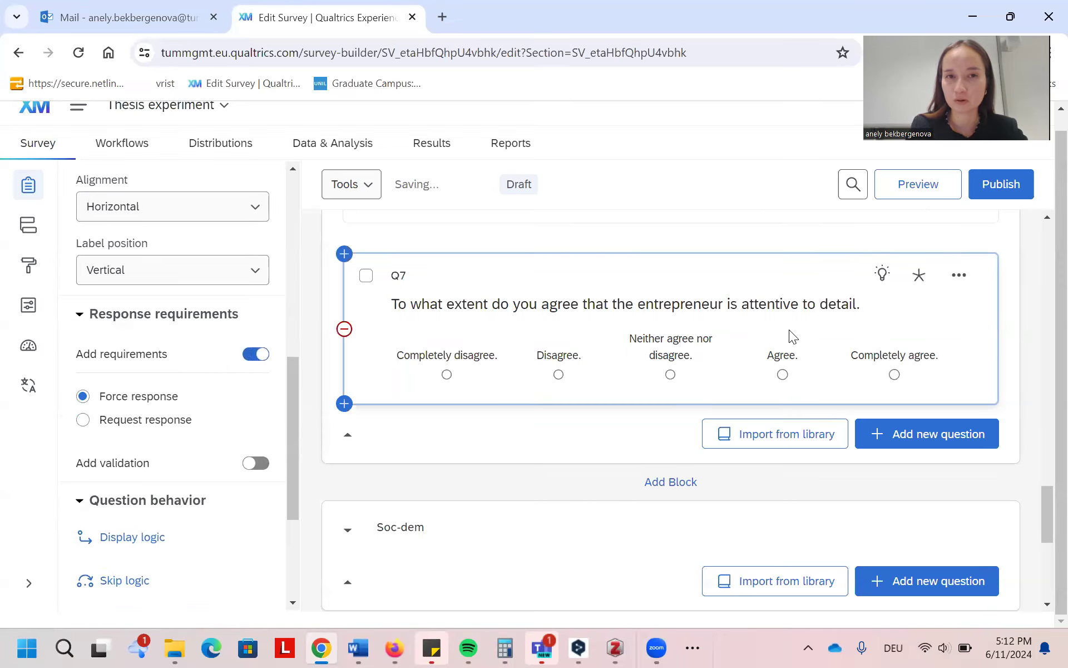
Rename question Q7 as ES_4.
click(397, 279)
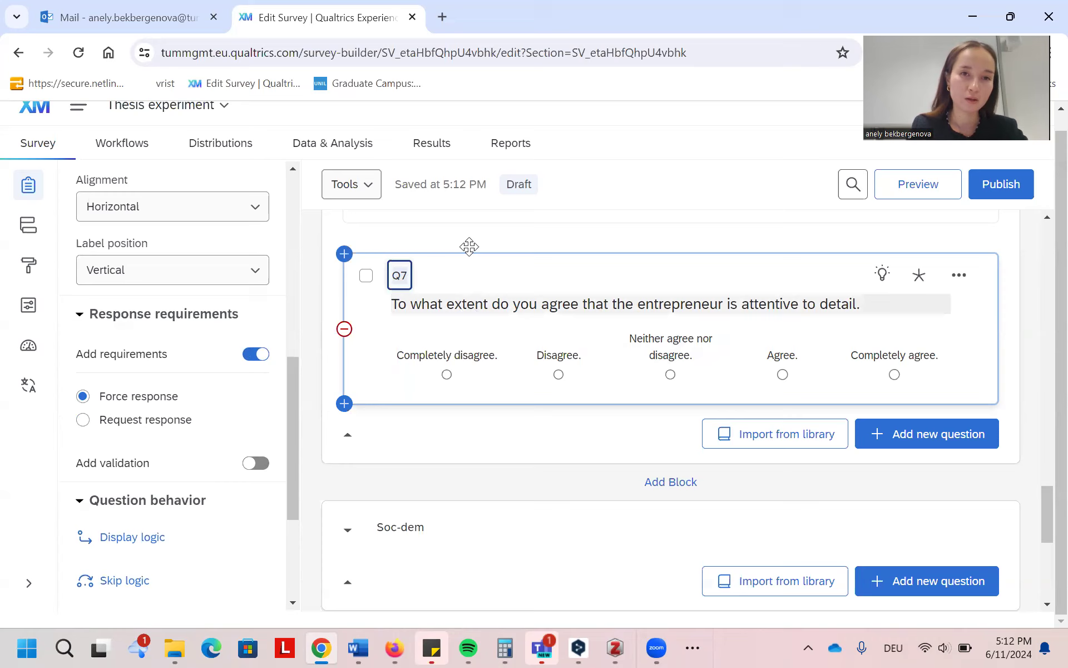
text(ES)
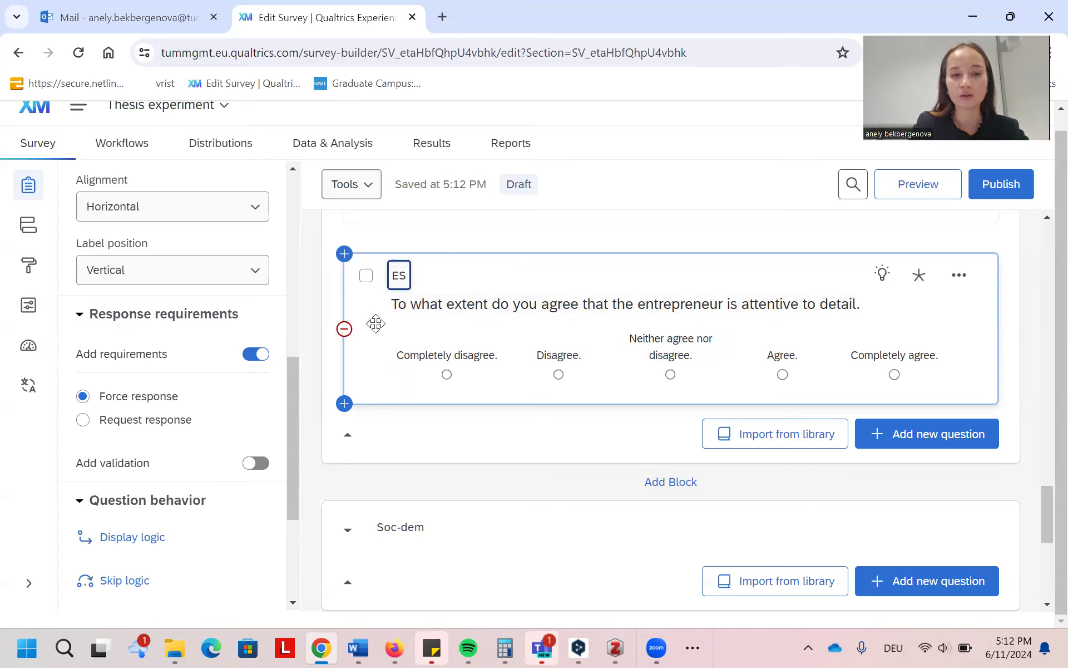
text(_4)
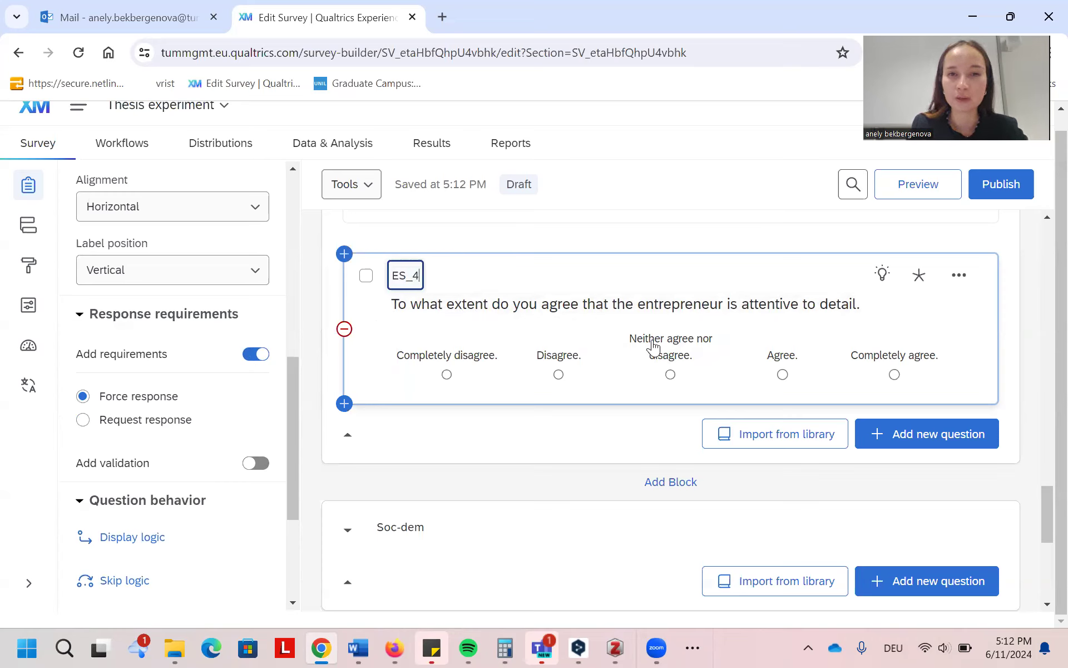
click(1013, 310)
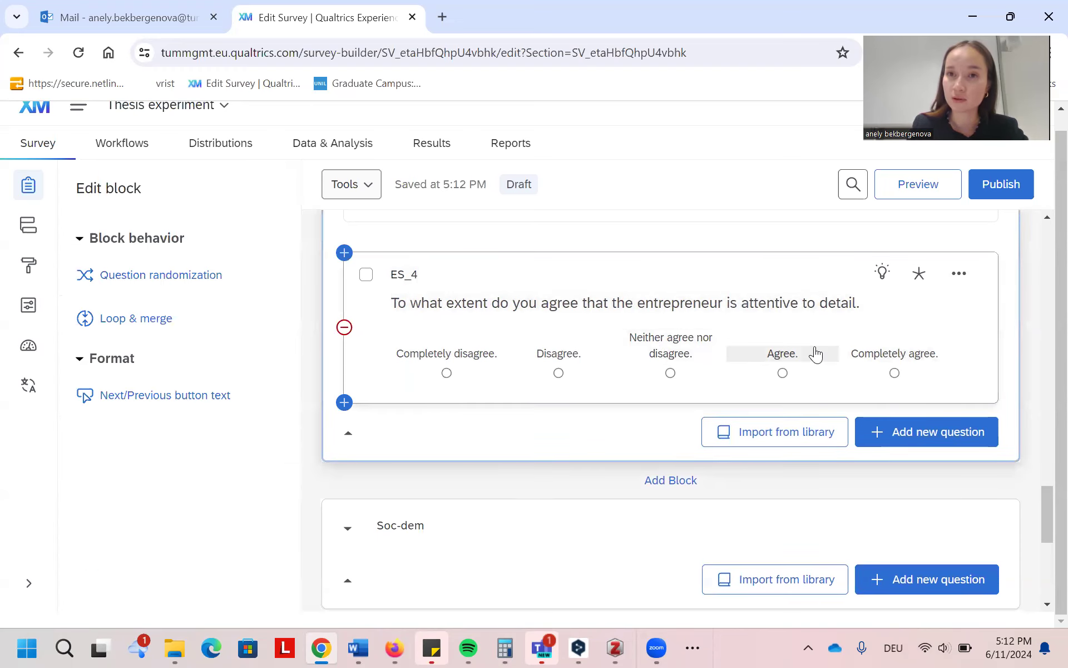
Duplicate the ES_4 question directly below itself in the Scales block.
click(959, 274)
click(787, 313)
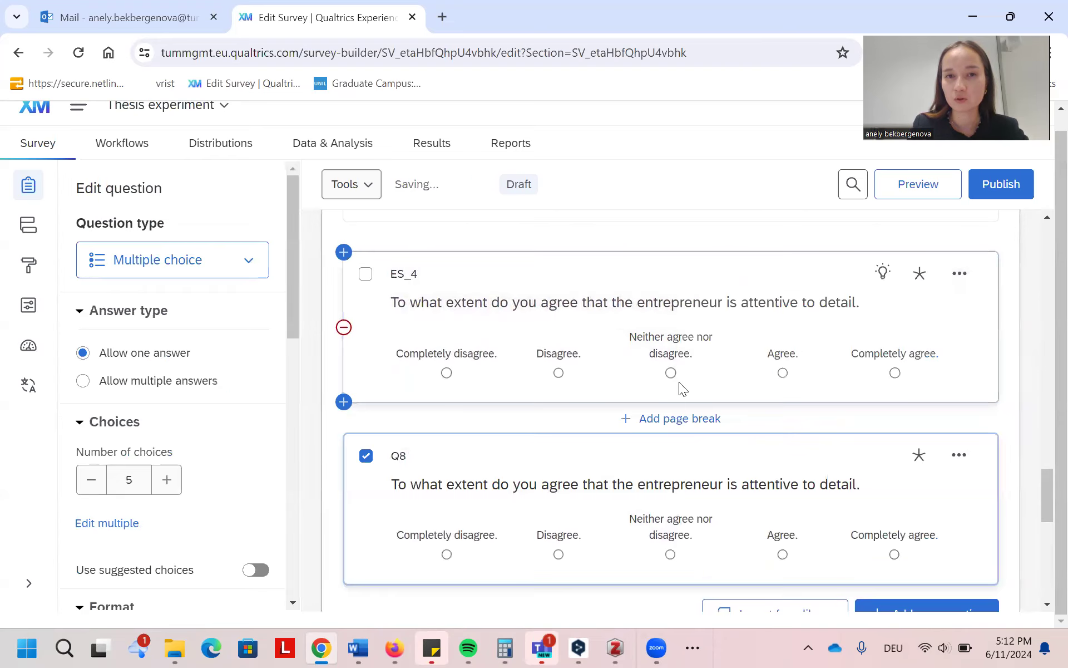
scroll(678, 382, down, 3)
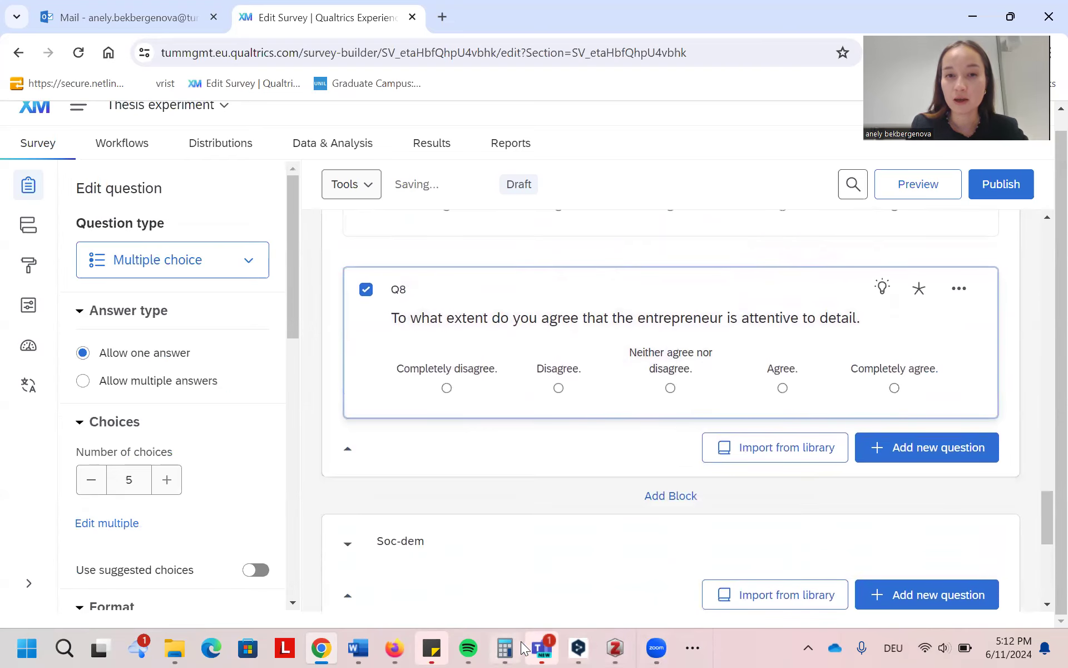
Copy the ES10r item text "unable to demonstrate adequate leadership." from the Word document and return to the survey builder in Chrome.
click(376, 649)
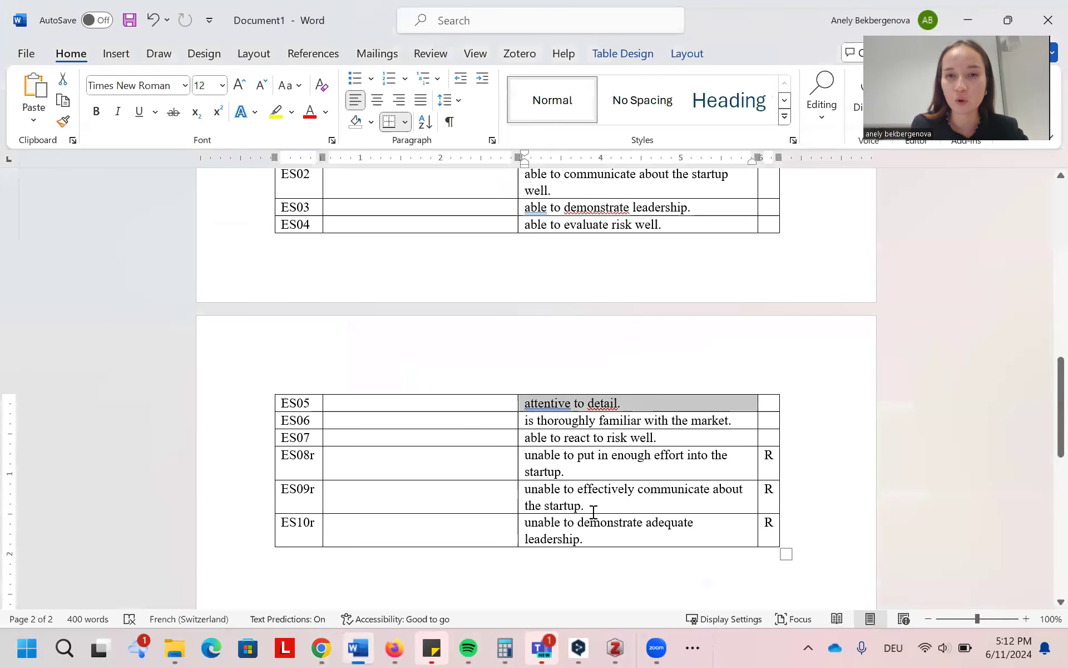
drag(584, 539, 528, 526)
key(ctrl+c)
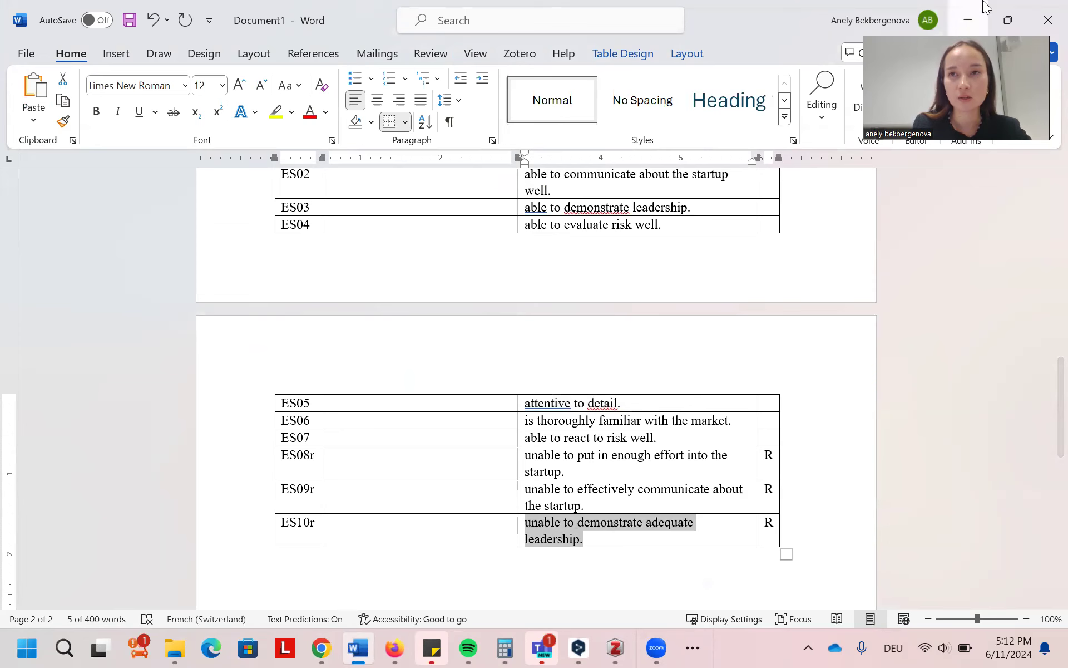
click(971, 11)
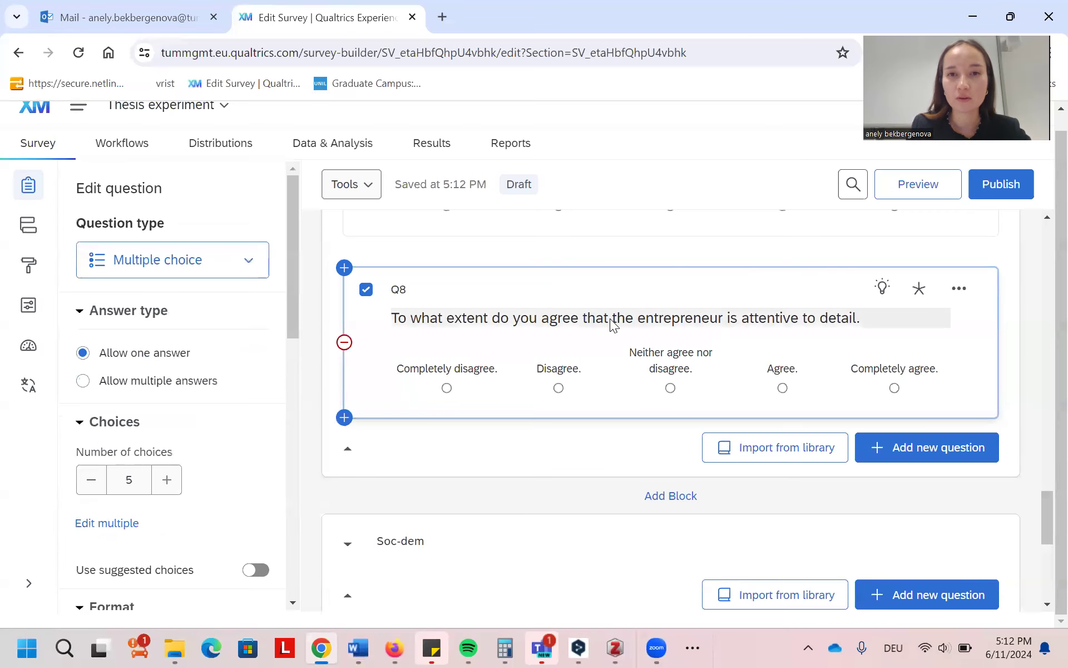
Reword Q8 to "To what extent do you agree that the entrepreneur is unable to demonstrate adequate leadership.".
click(610, 318)
mouse_move(723, 318)
mouse_down()
mouse_move(861, 318)
mouse_move(733, 323)
mouse_up()
click(860, 318)
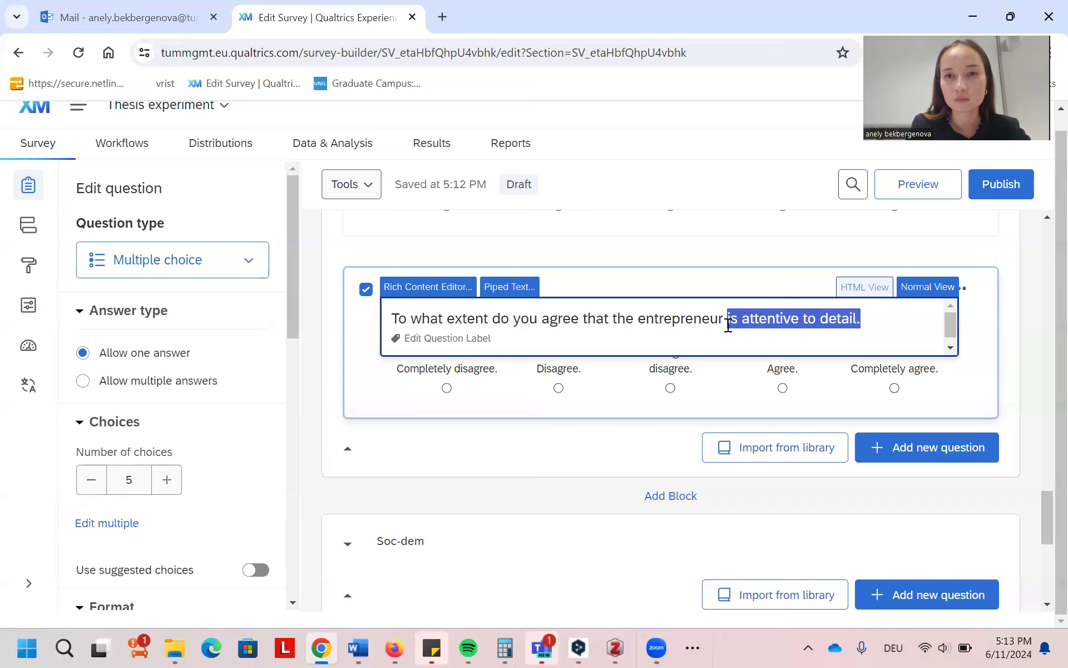
key(ctrl+v)
click(791, 346)
click(725, 318)
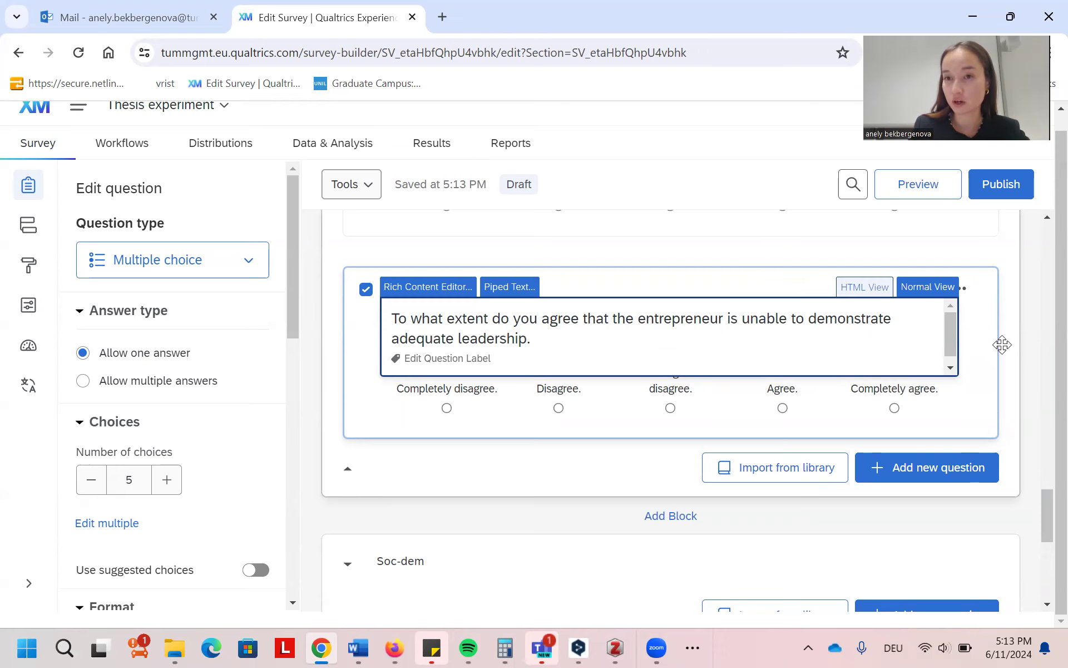
click(1015, 347)
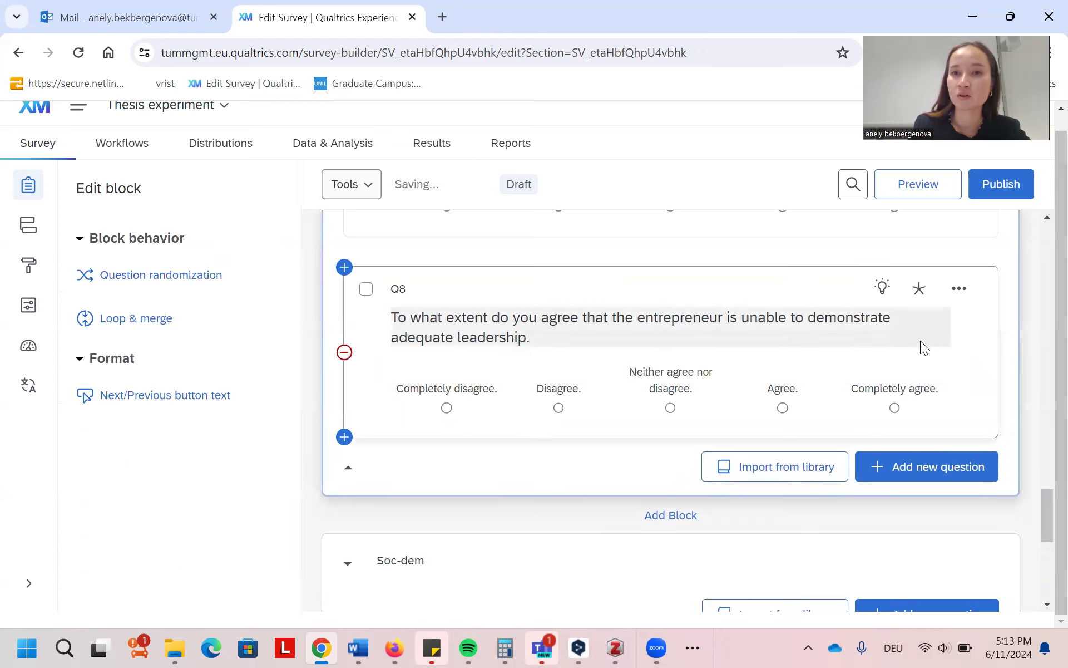
Enable value recoding for Q8's choices and recode "Completely disagree." as 5.
click(709, 349)
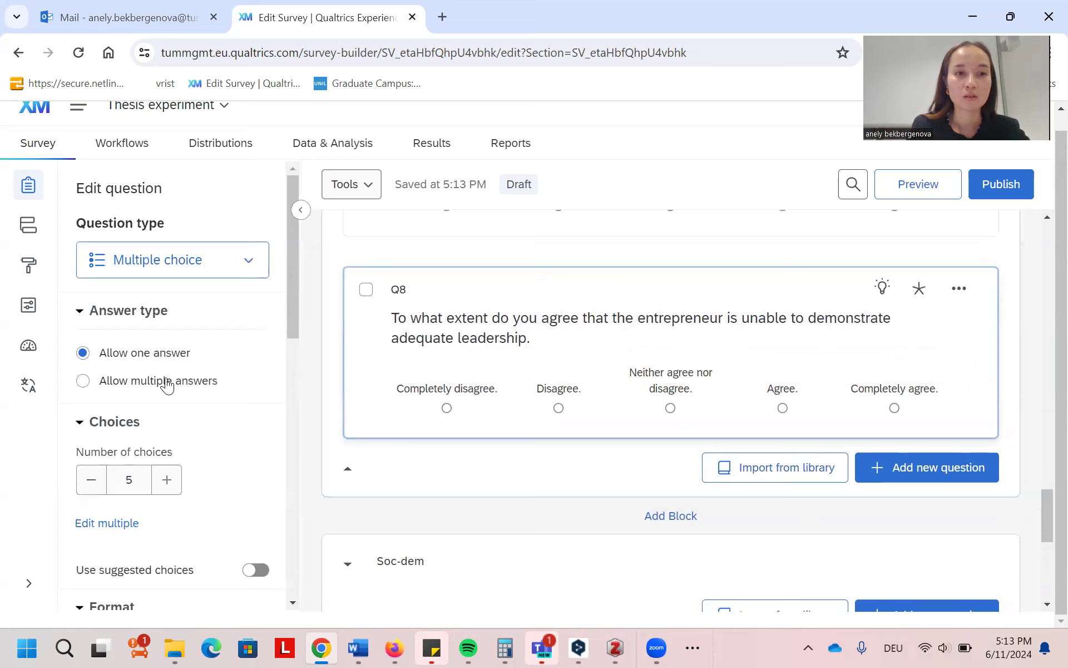
scroll(167, 382, down, 7)
scroll(189, 438, down, 5)
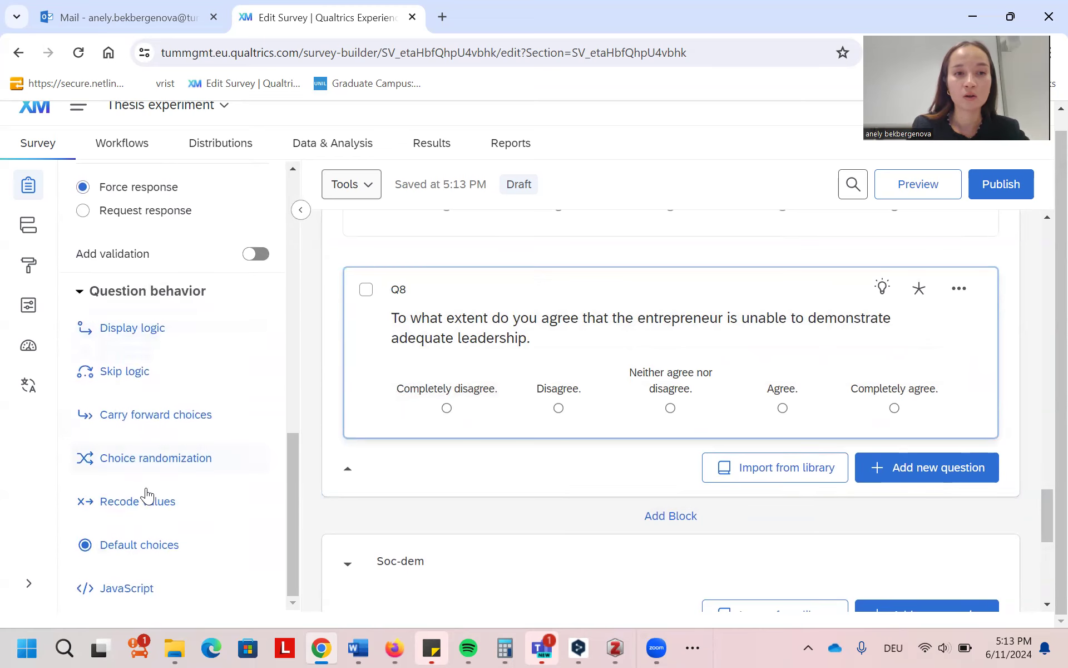
click(140, 500)
click(417, 273)
drag(387, 319, 351, 326)
text(5)
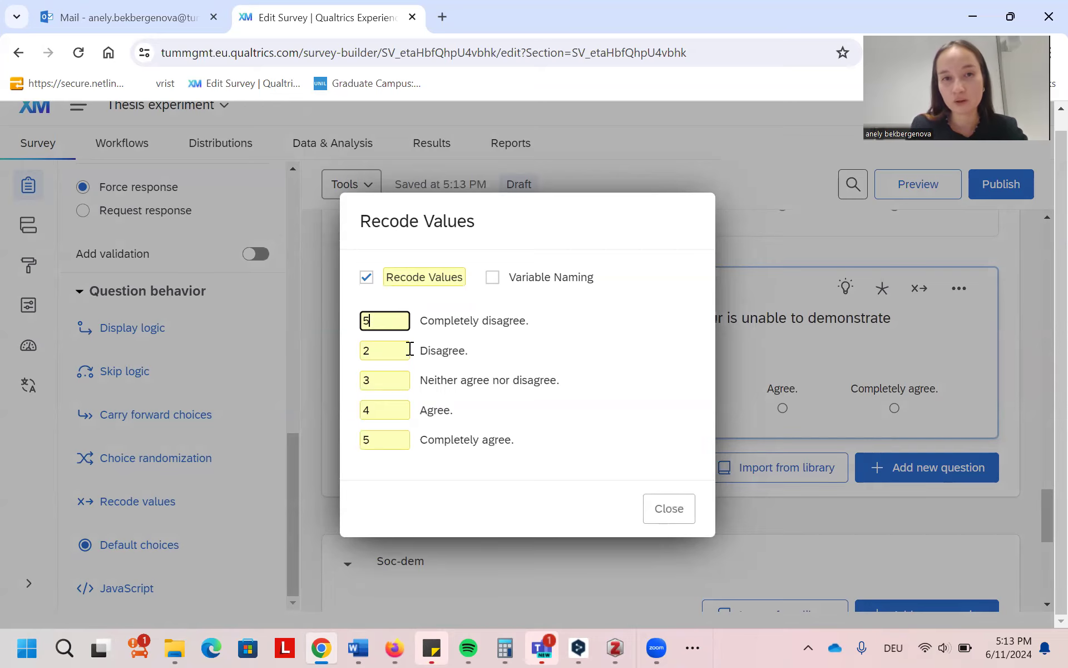
Recode the leadership question's answers with Disagree as 4, Agree as 2 and Completely agree as 1.
drag(409, 350, 290, 347)
text(4)
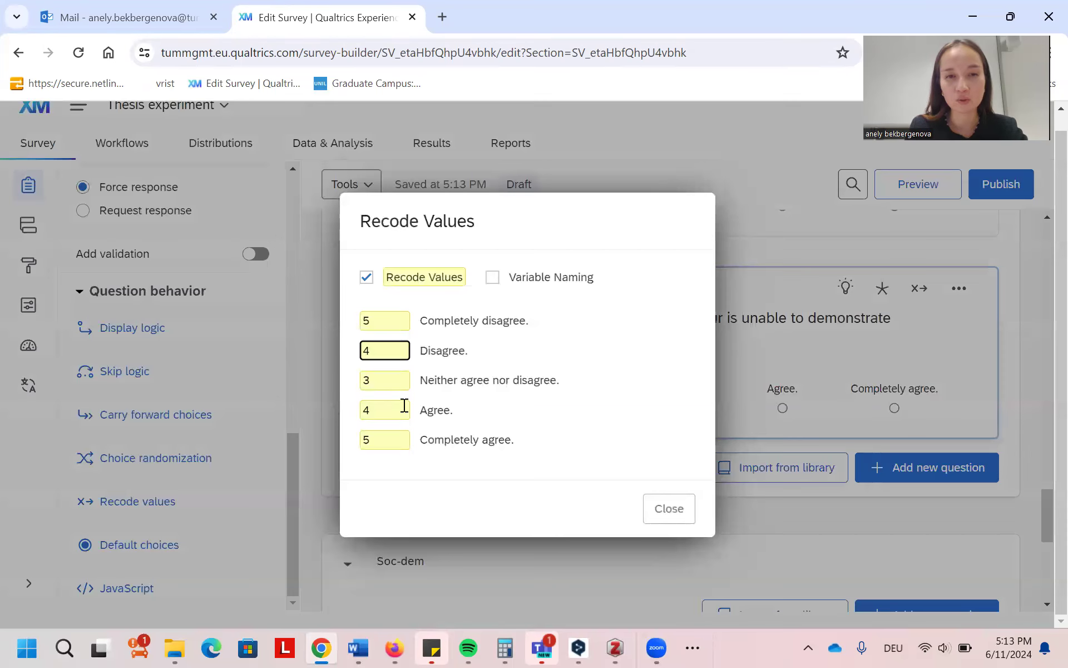
drag(403, 408, 322, 410)
text(2)
drag(398, 439, 333, 439)
text(1)
click(502, 430)
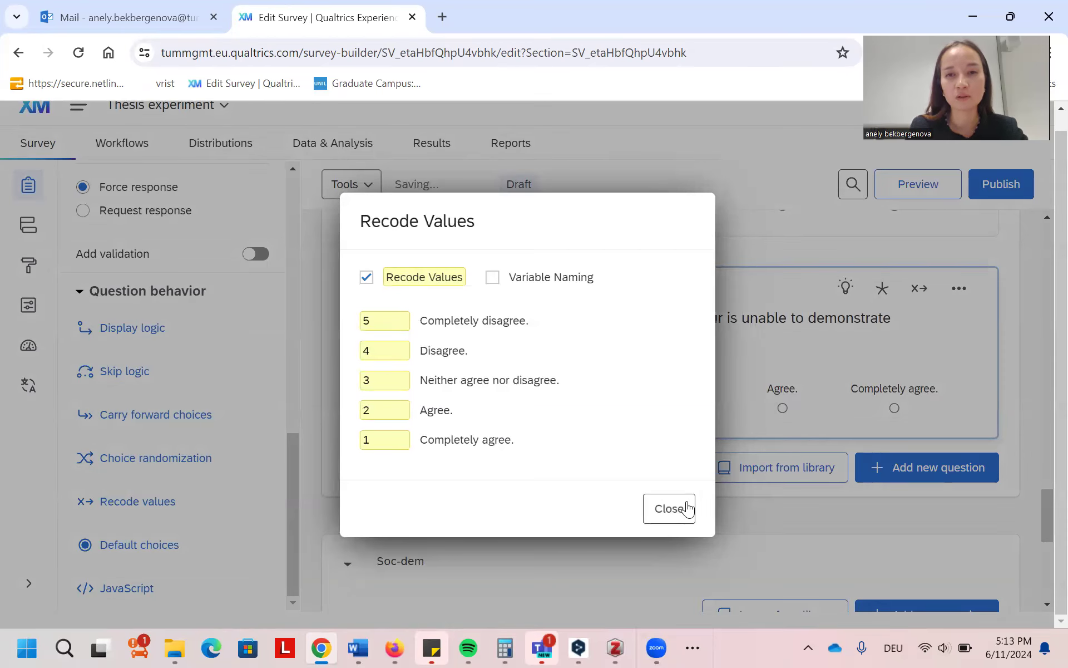
click(669, 508)
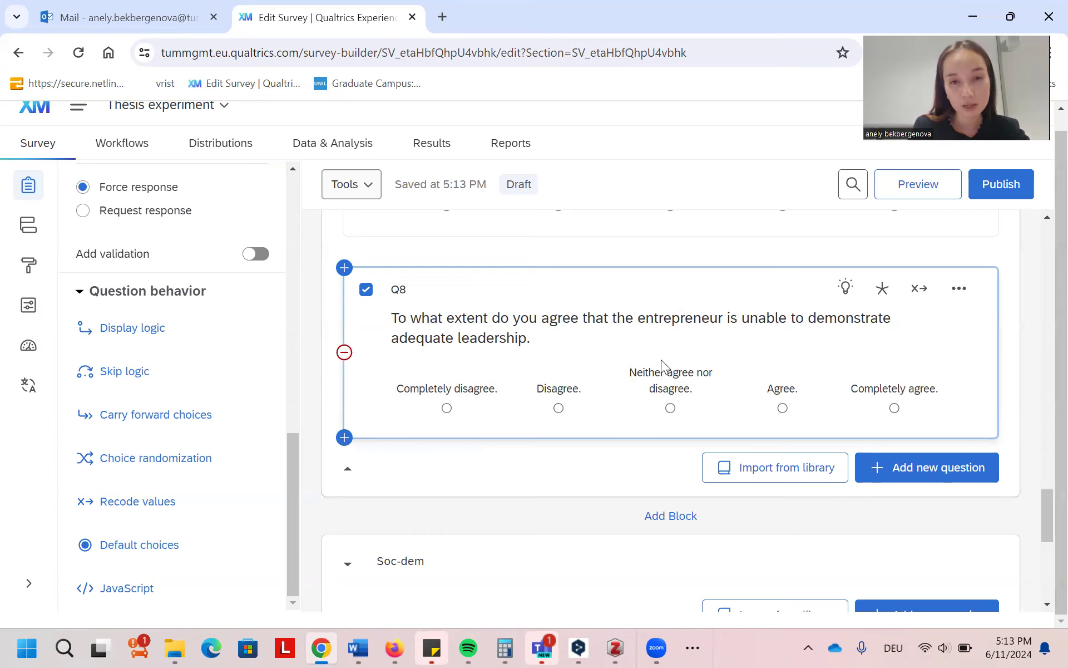
Rename the question about being unable to demonstrate adequate leadership as ES_5r.
scroll(429, 301, up, 3)
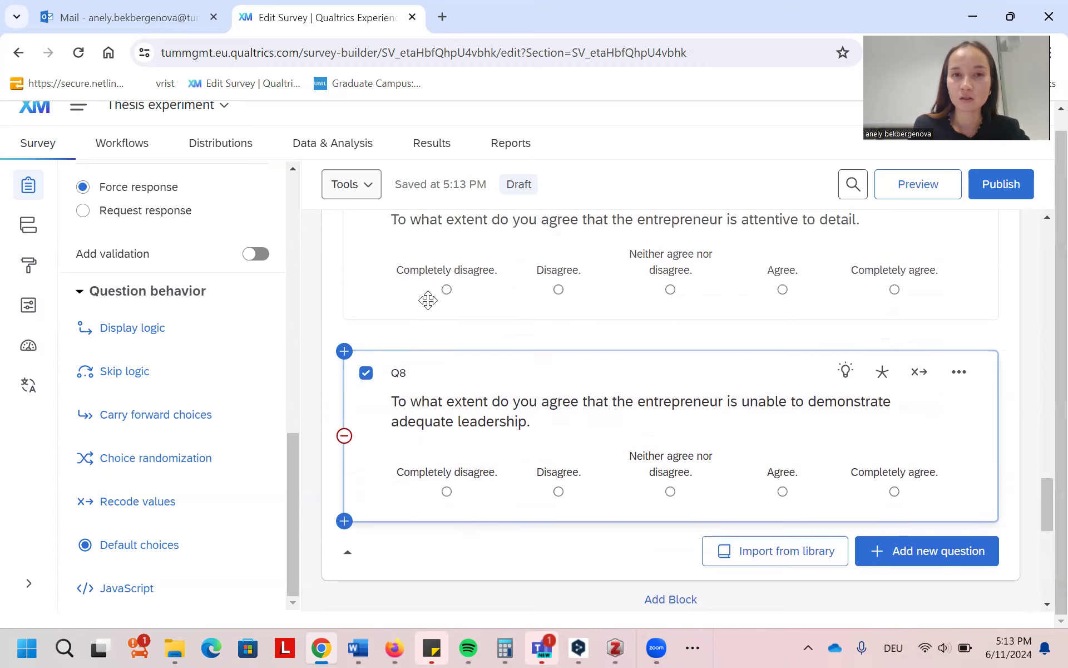
click(397, 455)
text(ES_5)
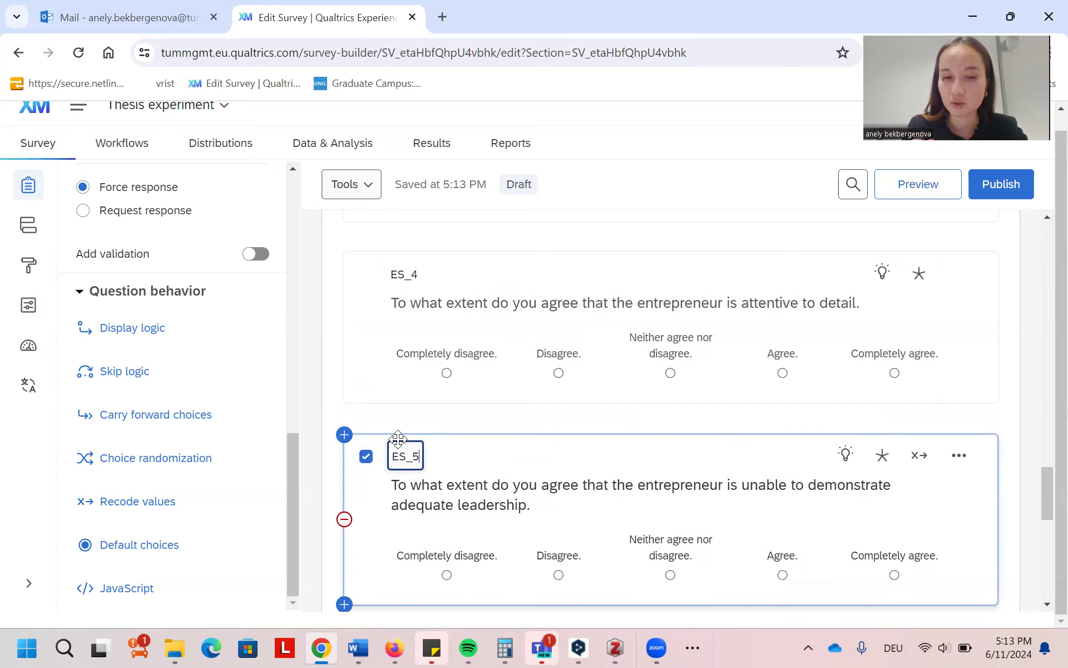
text(r)
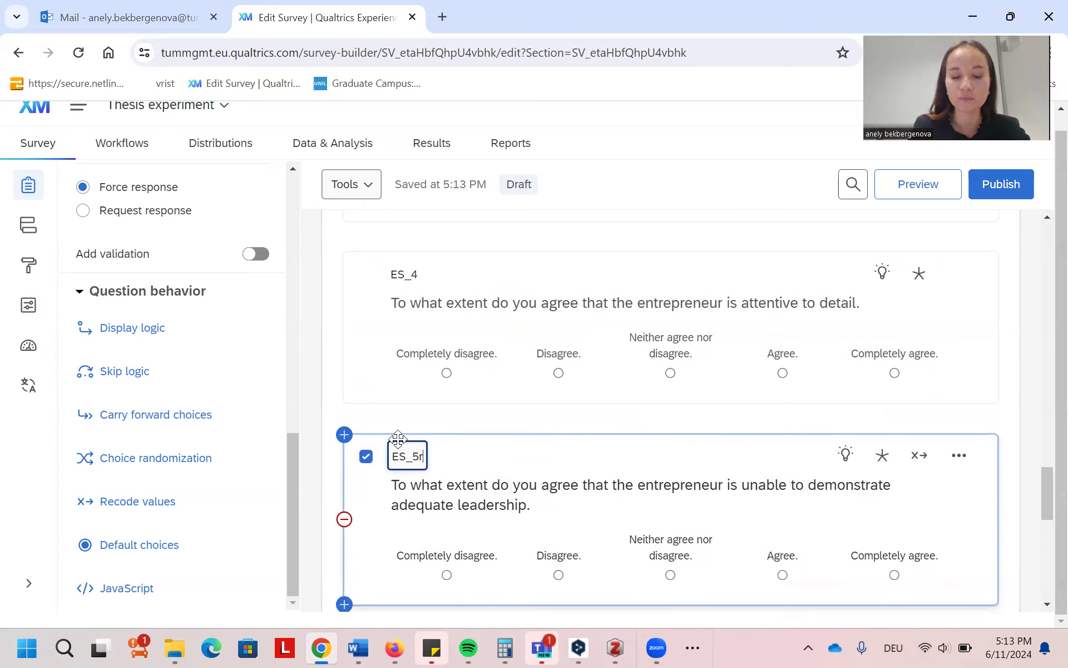
click(781, 420)
scroll(768, 418, down, 3)
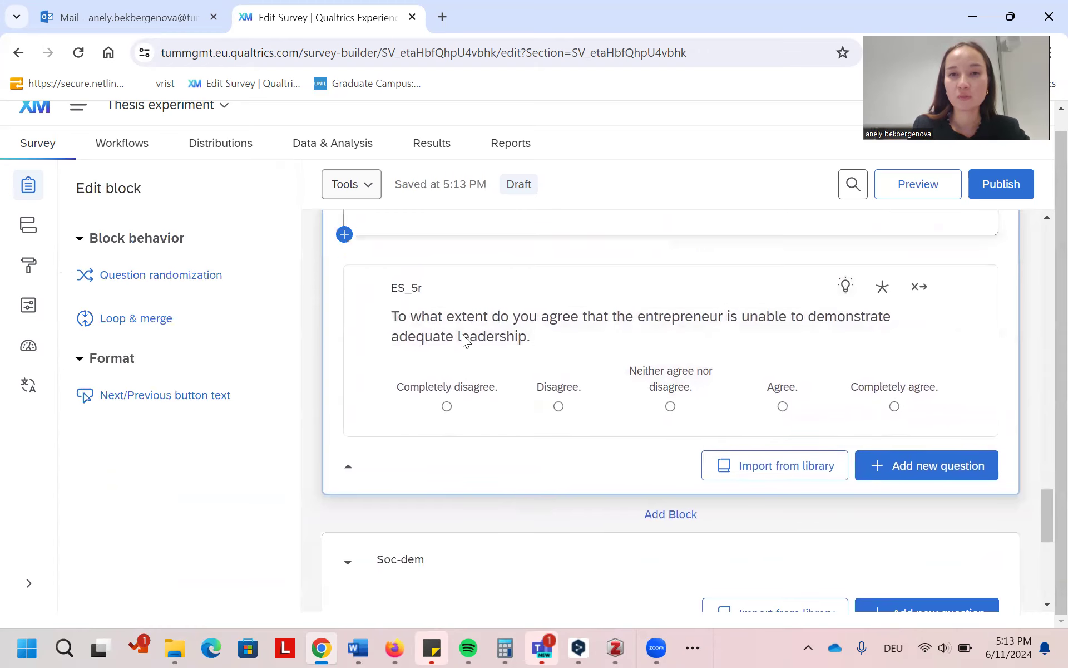
Insert a Text / Graphic item at the start of the Scales block, above the ES question.
scroll(546, 412, up, 6)
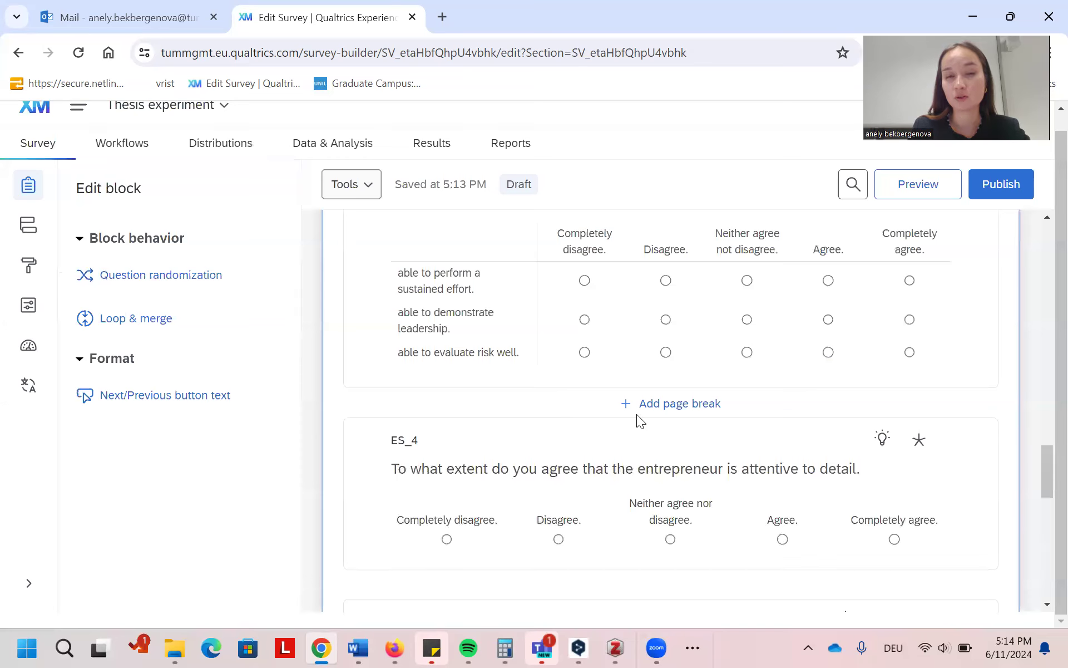
scroll(637, 417, up, 5)
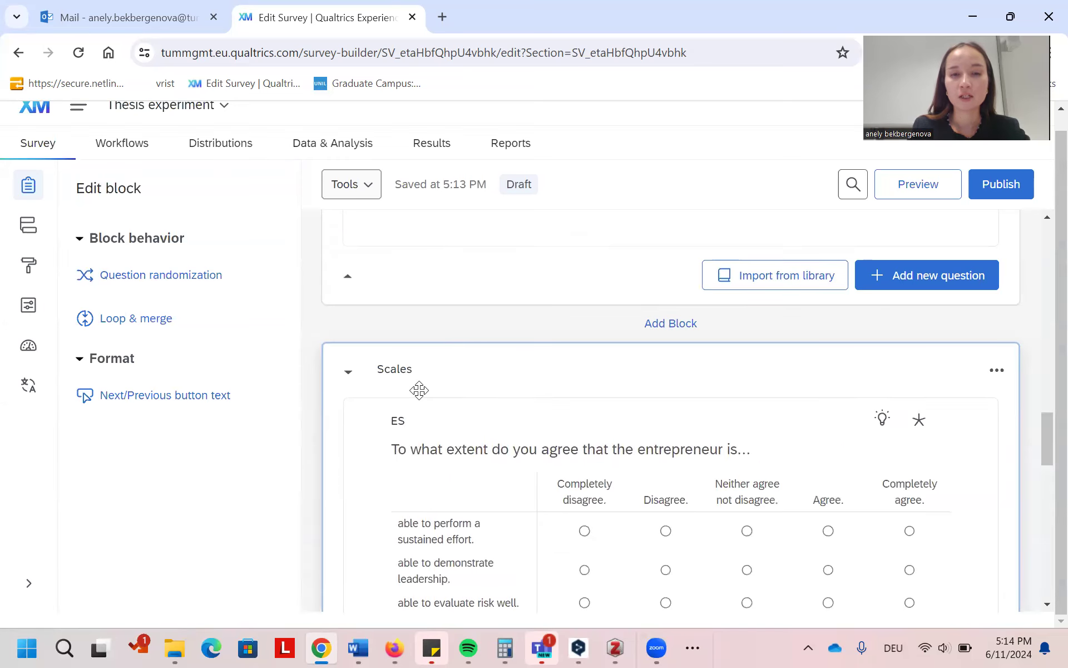
click(996, 373)
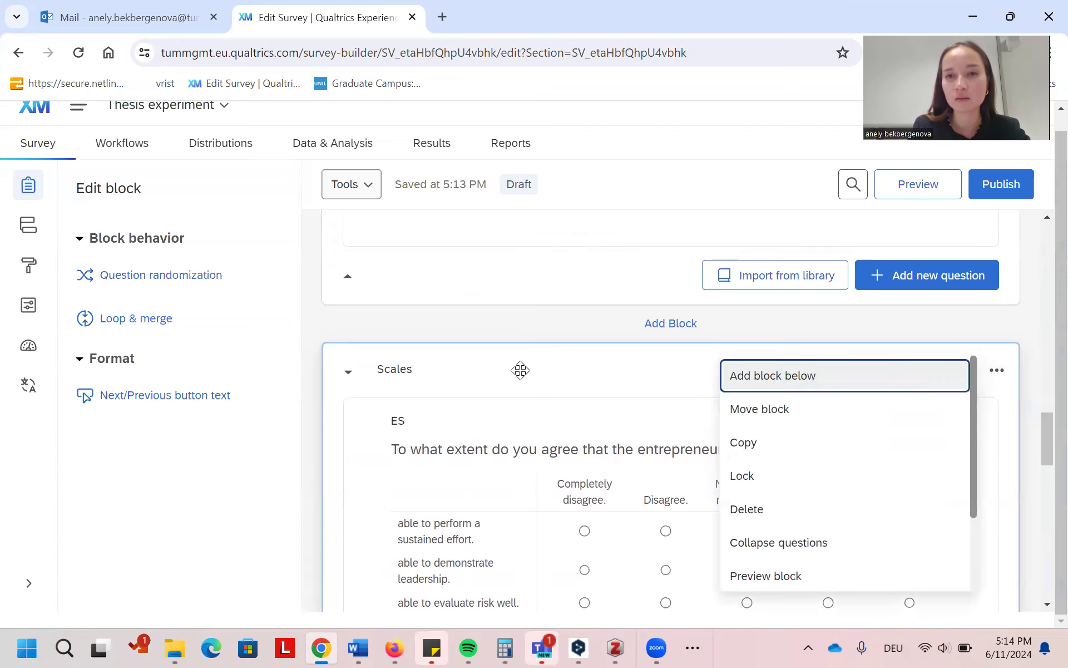
click(495, 381)
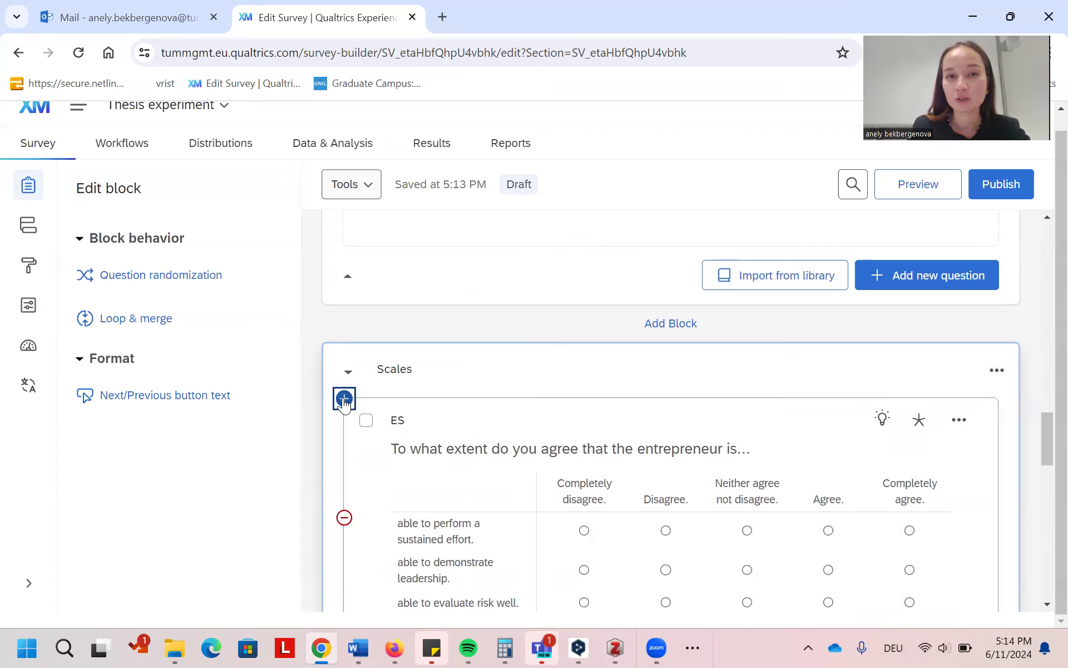
click(343, 398)
click(211, 271)
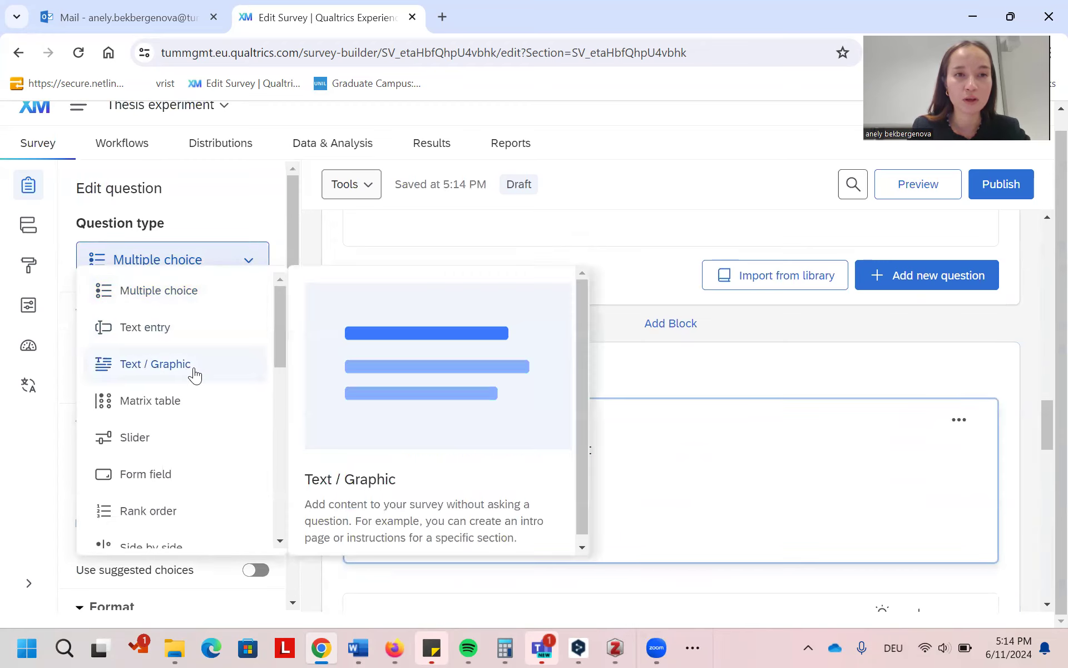
click(193, 367)
Set the new item's text to "Now you will answer some questions about the entrepreneur.".
click(429, 454)
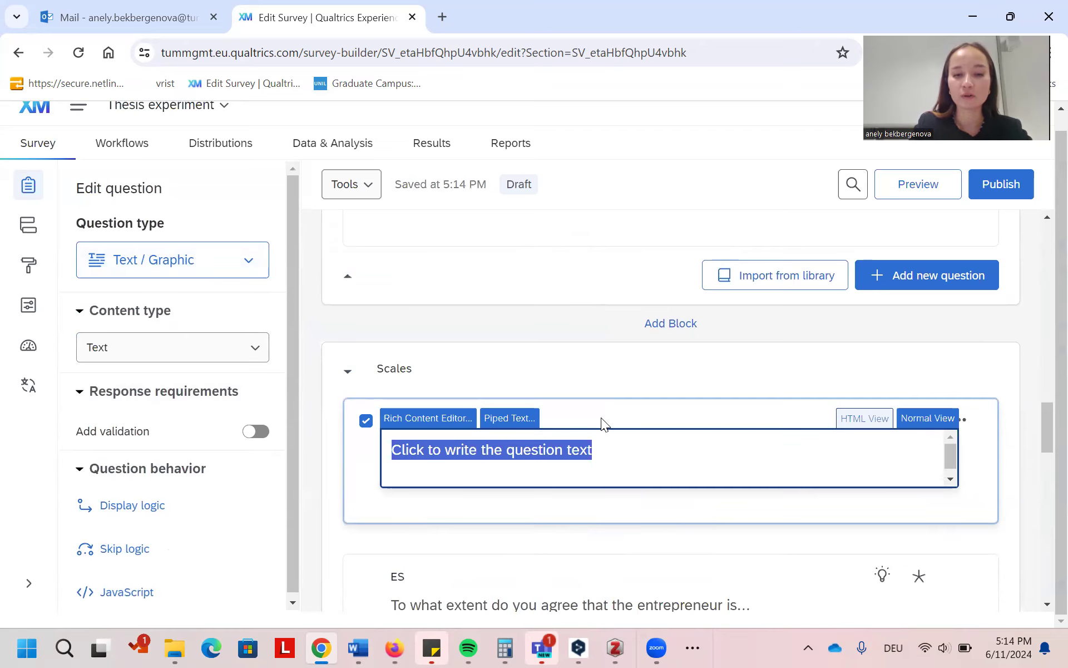
text(Now y)
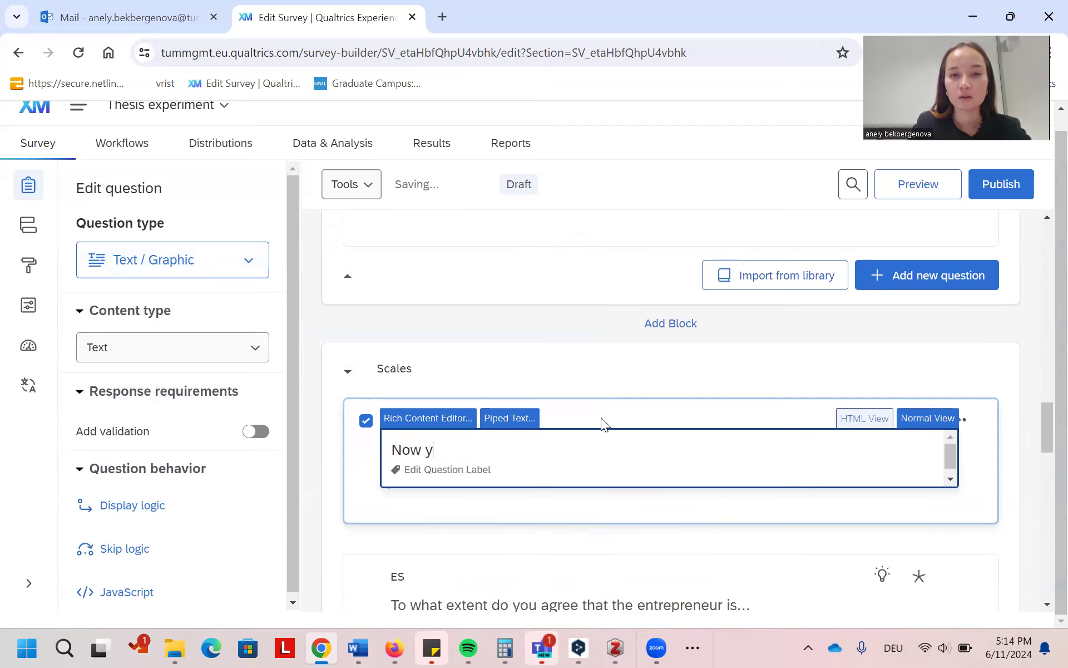
text(ou will answ)
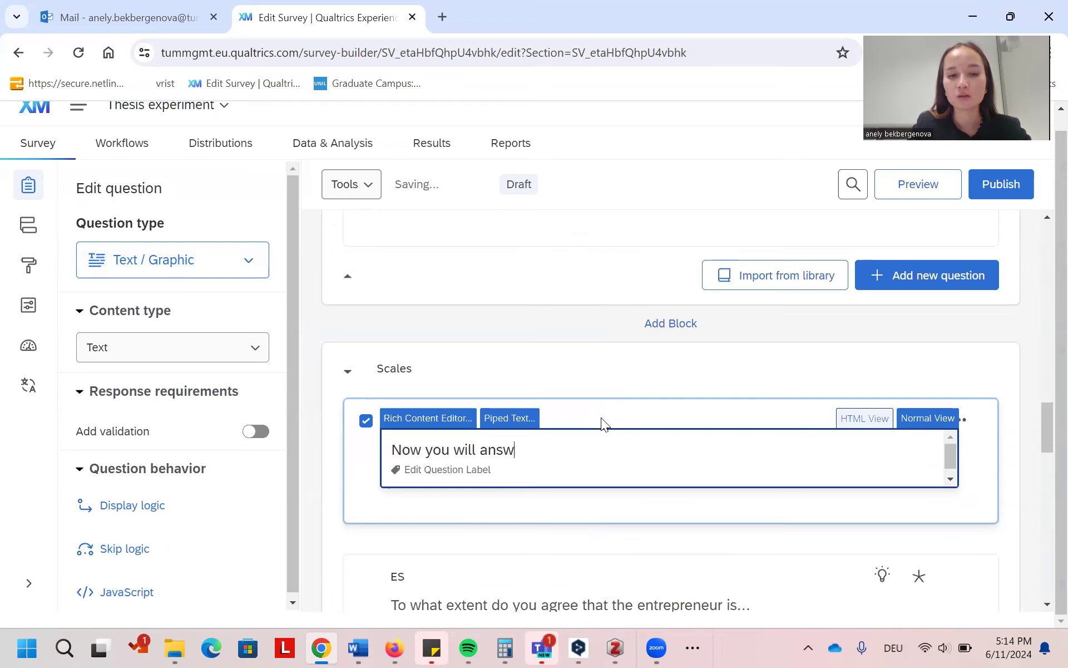
text(er som)
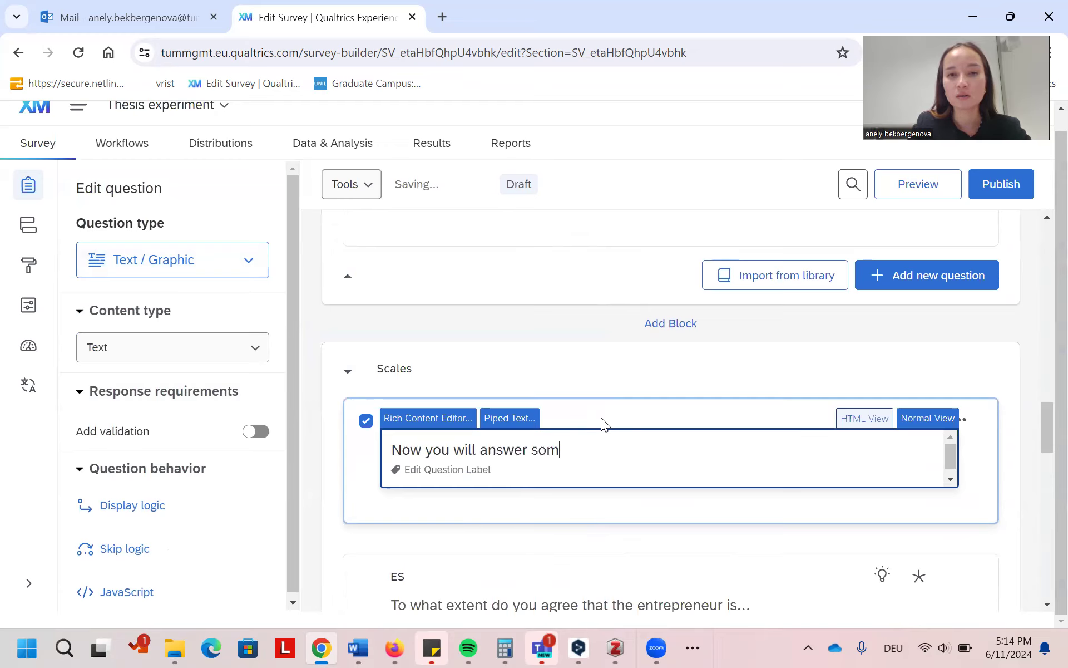
text(e question)
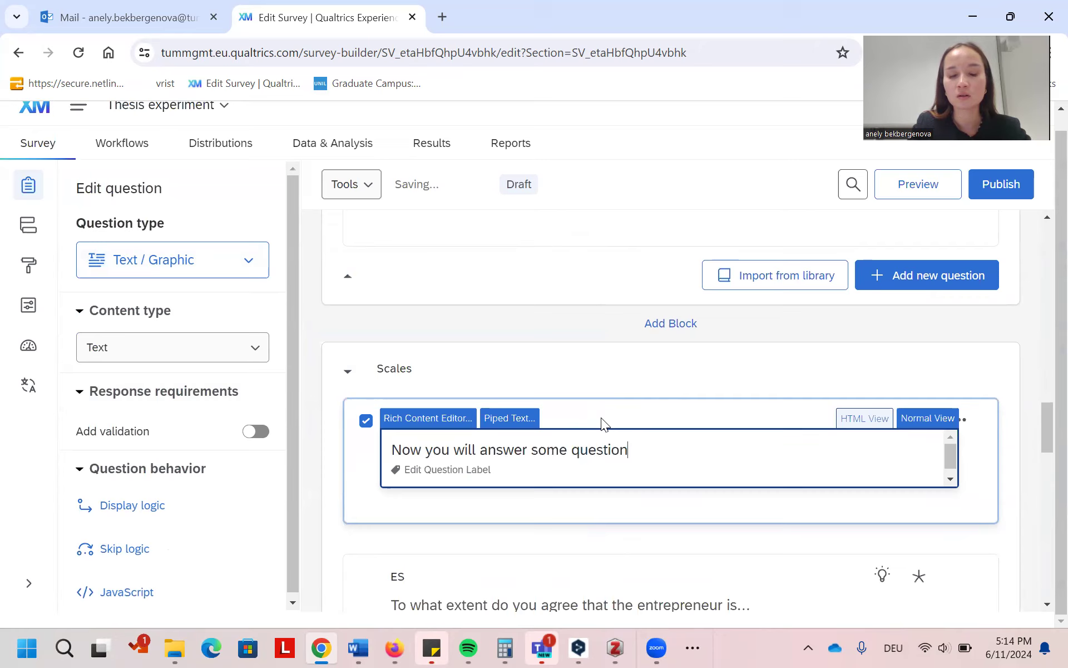
text(s about the en)
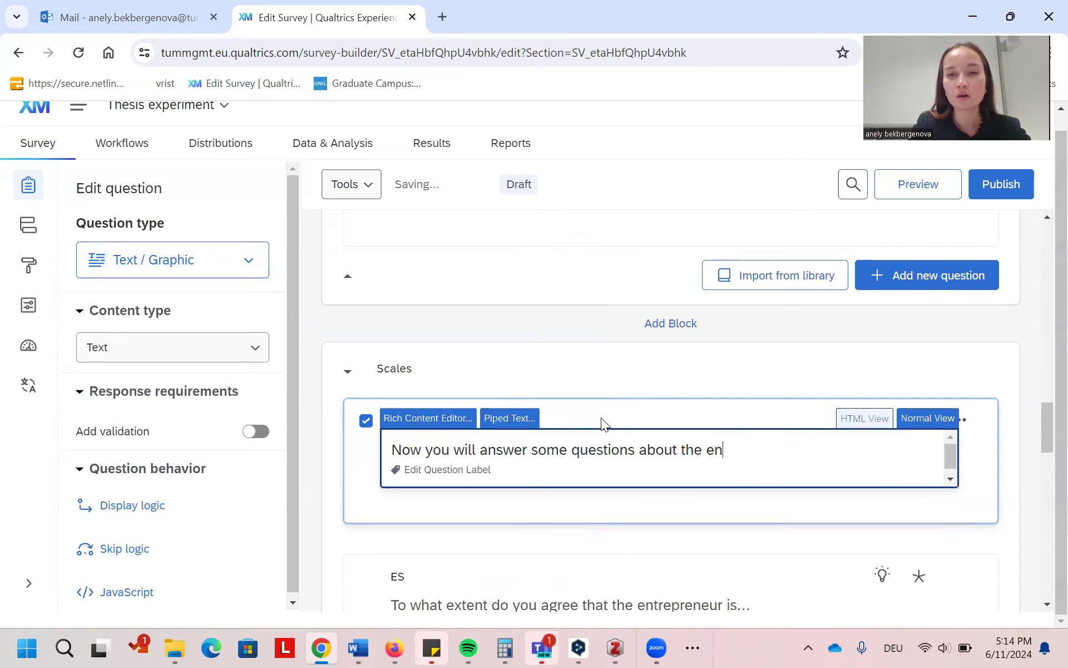
text(trepreneur.)
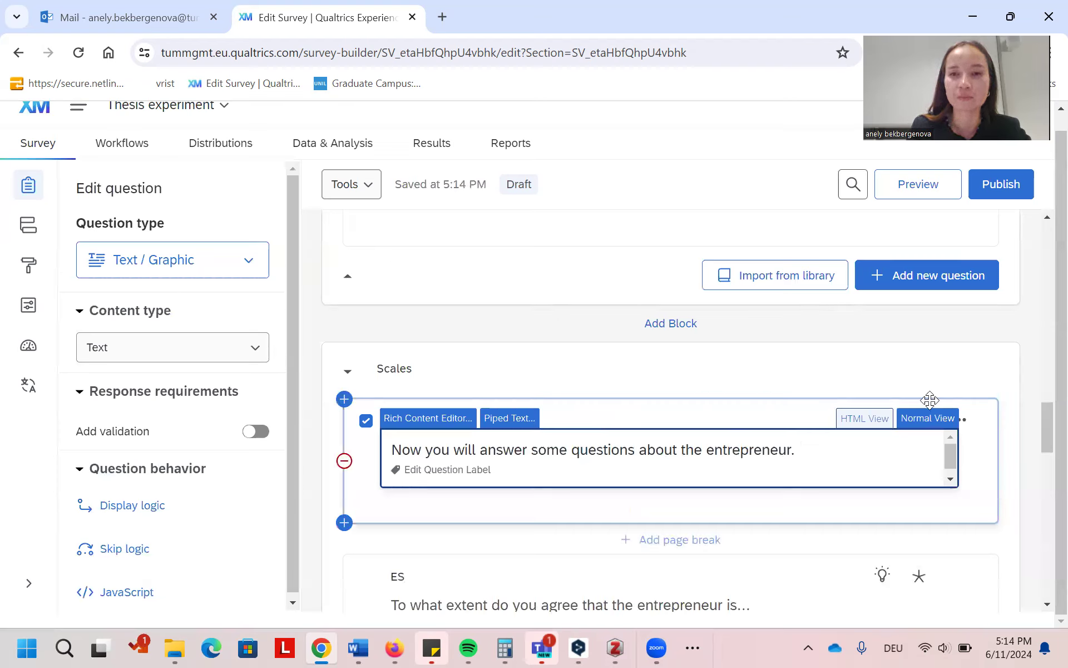
click(876, 374)
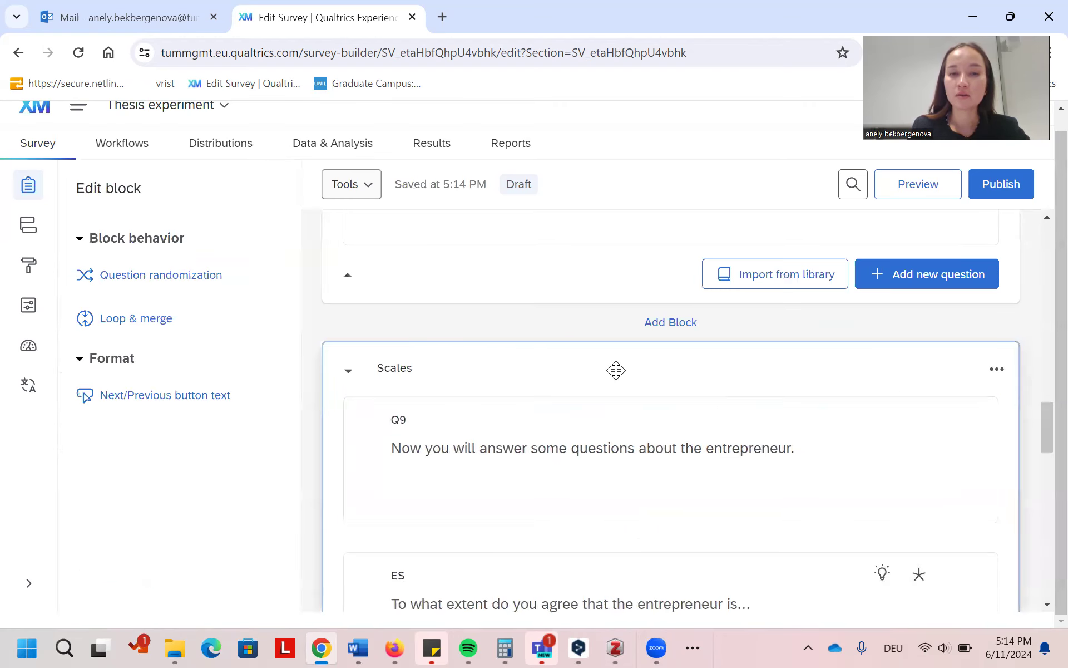
scroll(616, 370, down, 3)
scroll(663, 512, down, 9)
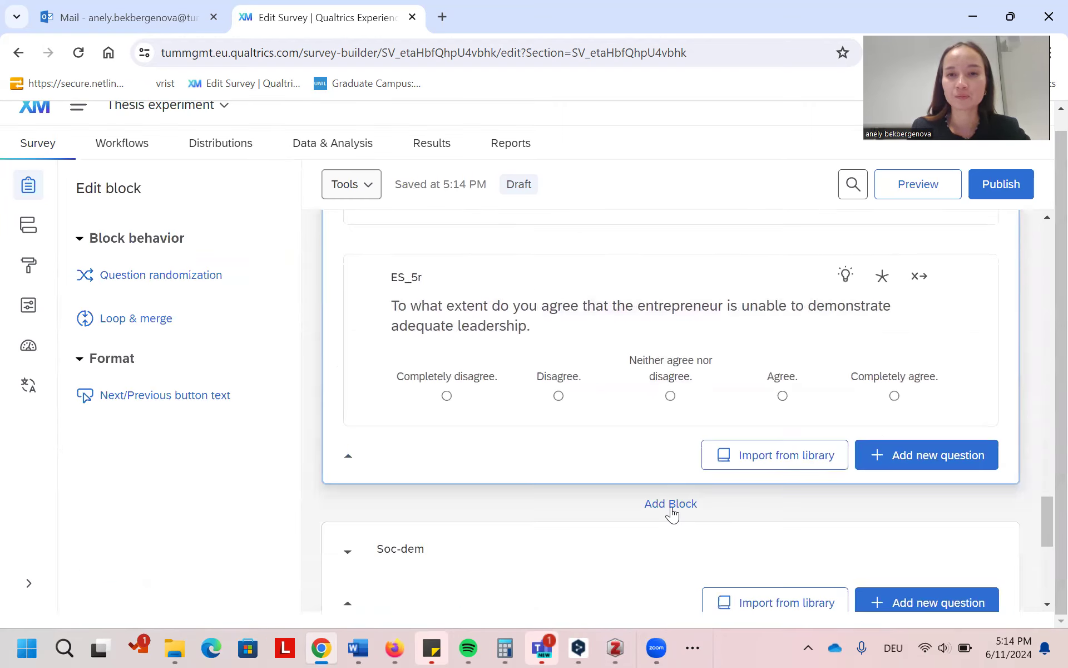
scroll(669, 515, up, 6)
scroll(806, 475, up, 6)
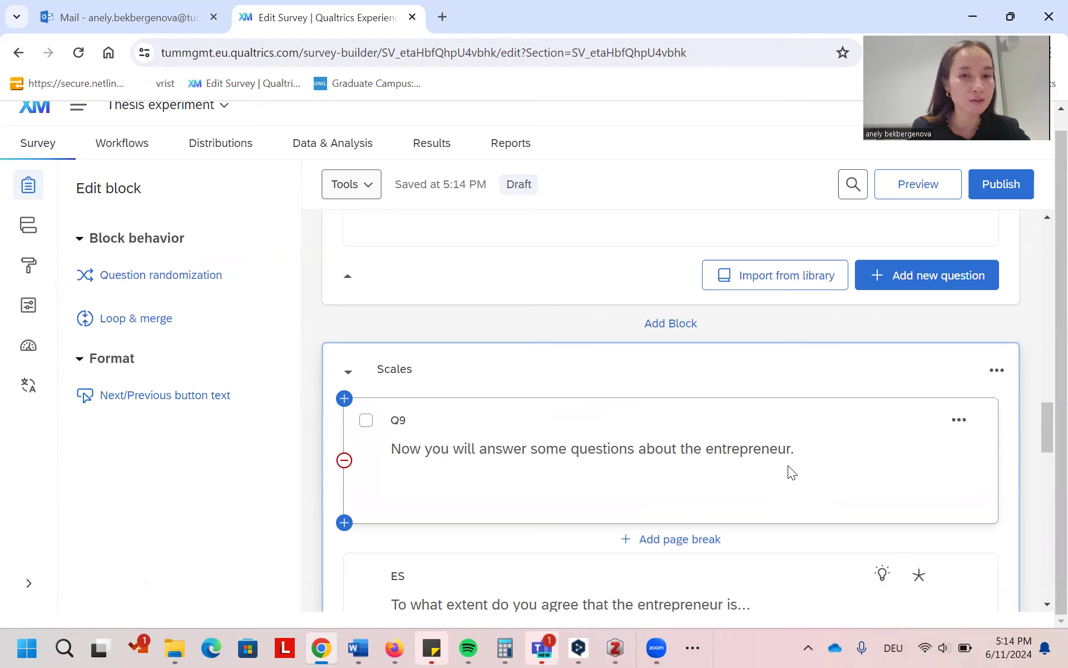
click(997, 371)
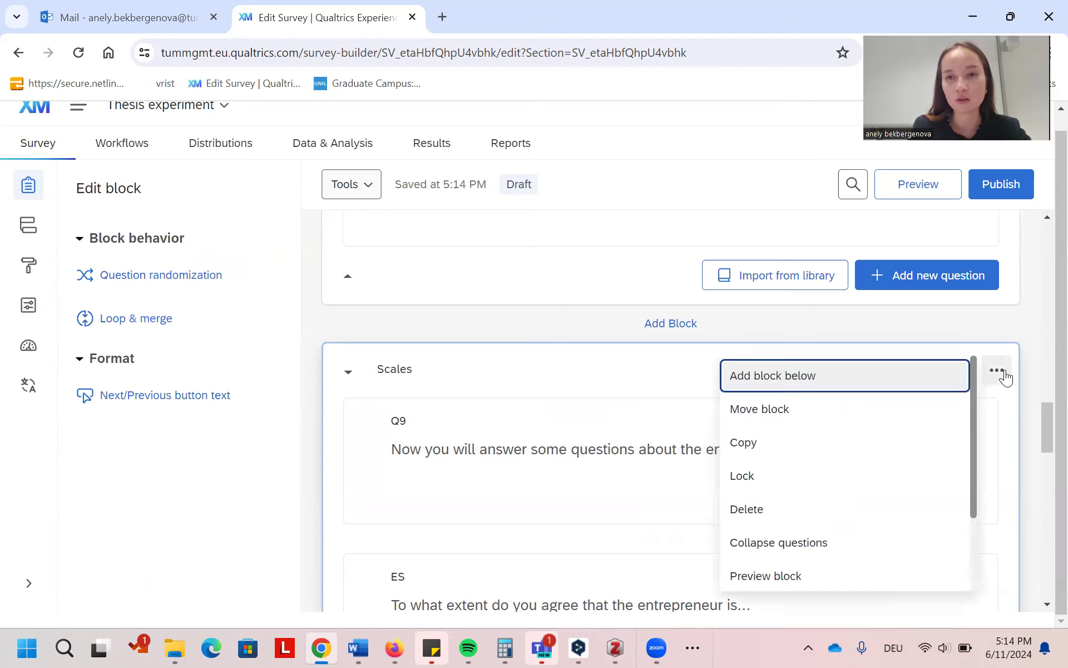
scroll(885, 425, down, 2)
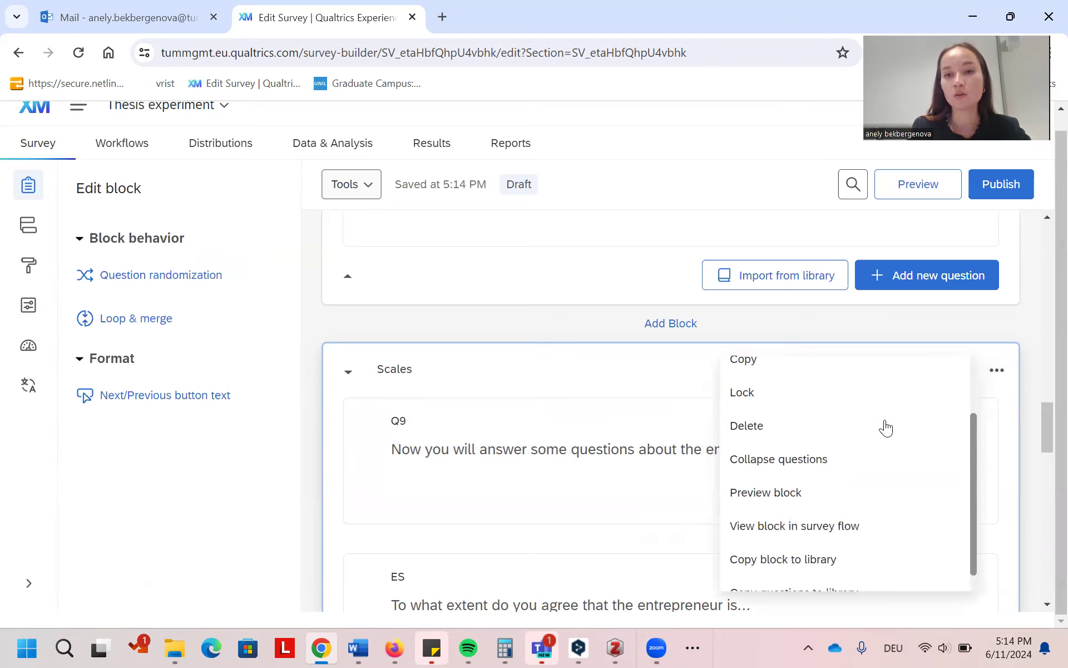
click(662, 376)
Open advanced question randomization for the Scales block and select its three "To what extent do you agree" questions in the fixed display order.
click(147, 277)
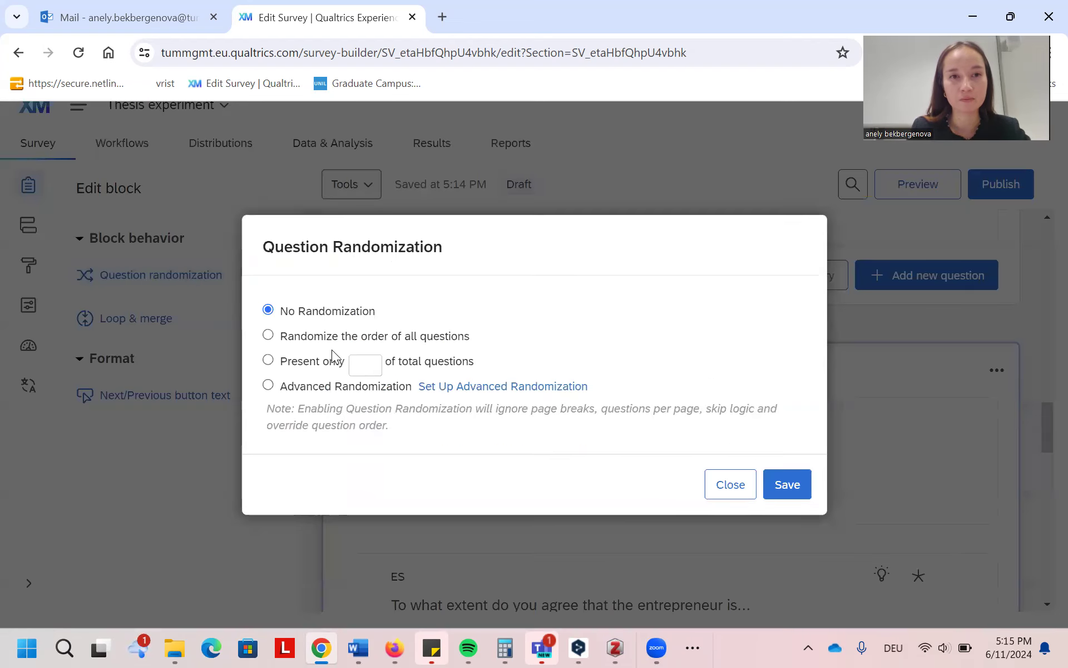
click(267, 385)
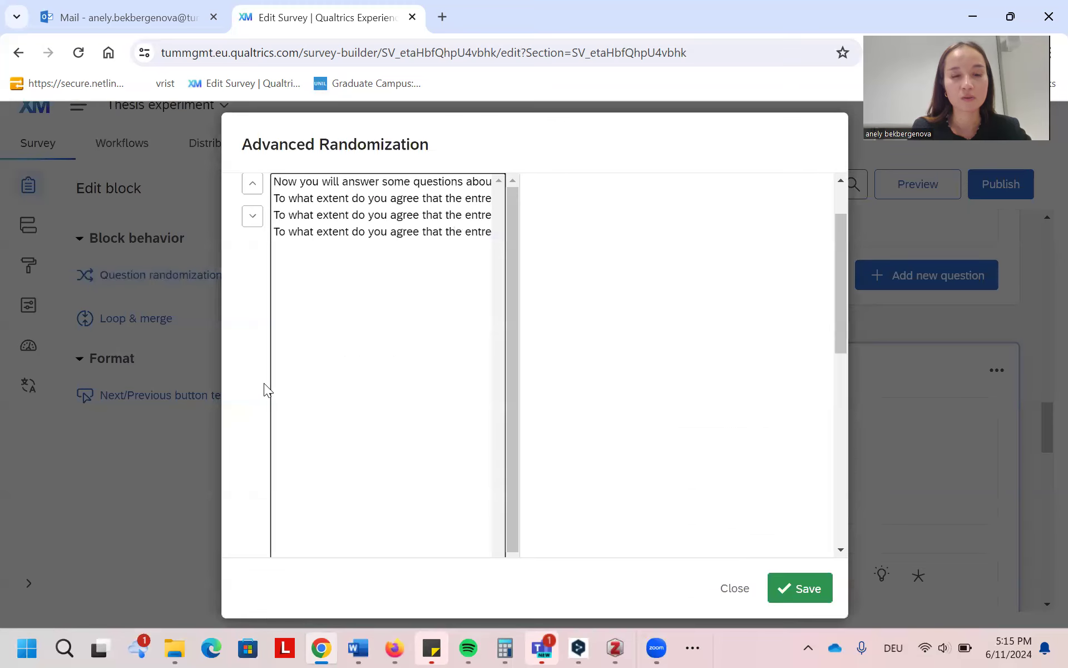
click(326, 200)
ctrl+click(327, 208)
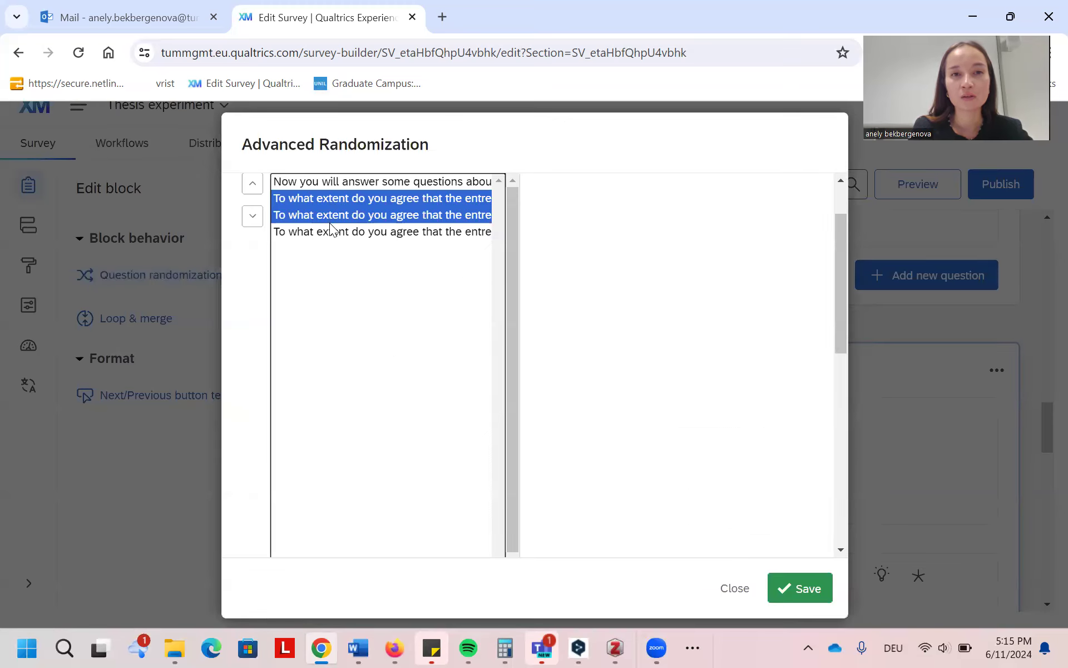
ctrl+click(329, 228)
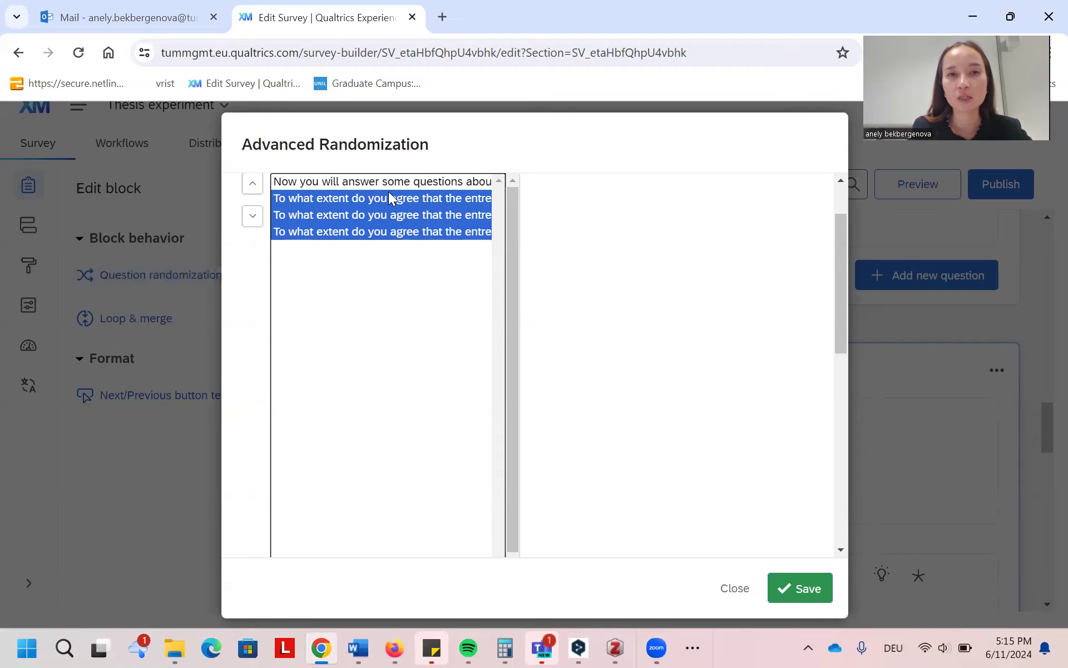
scroll(469, 266, down, 5)
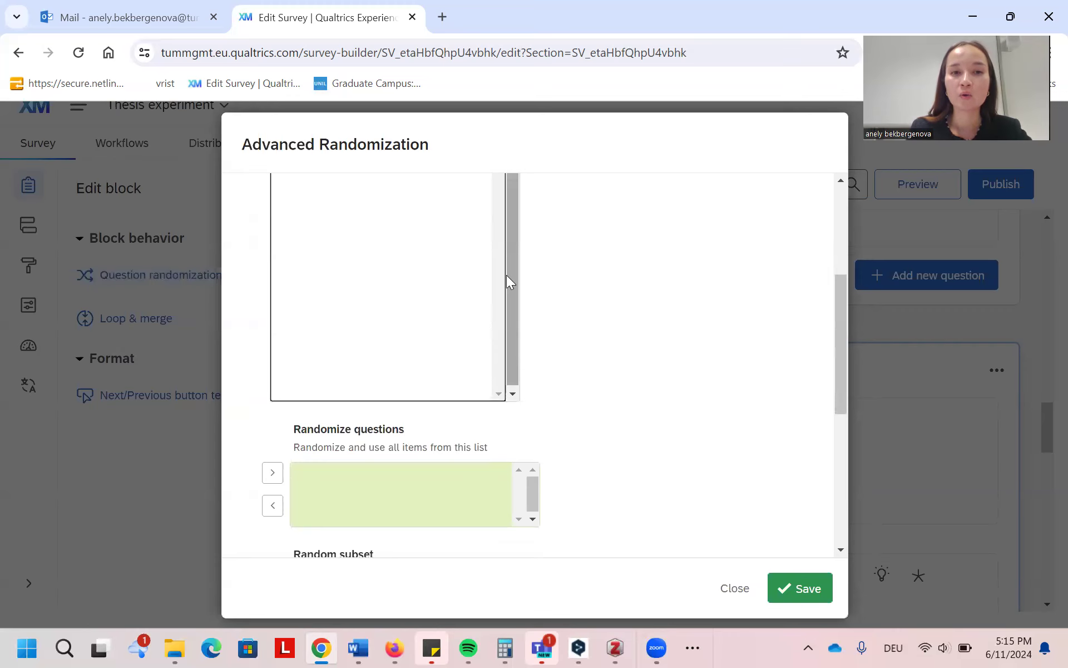
scroll(506, 274, up, 5)
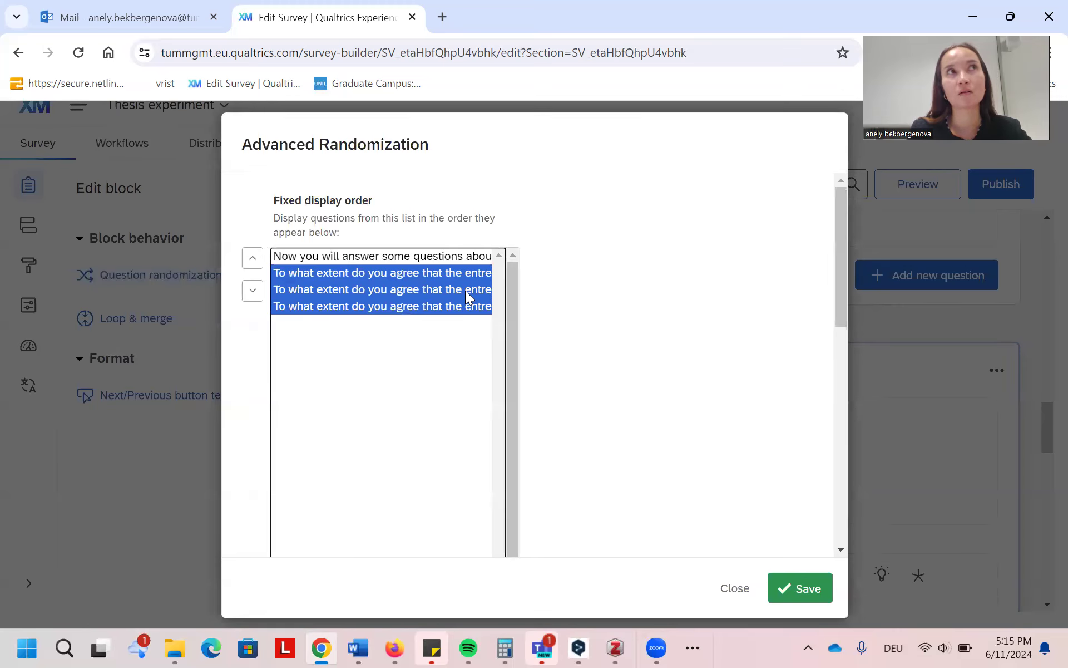
scroll(459, 290, down, 1)
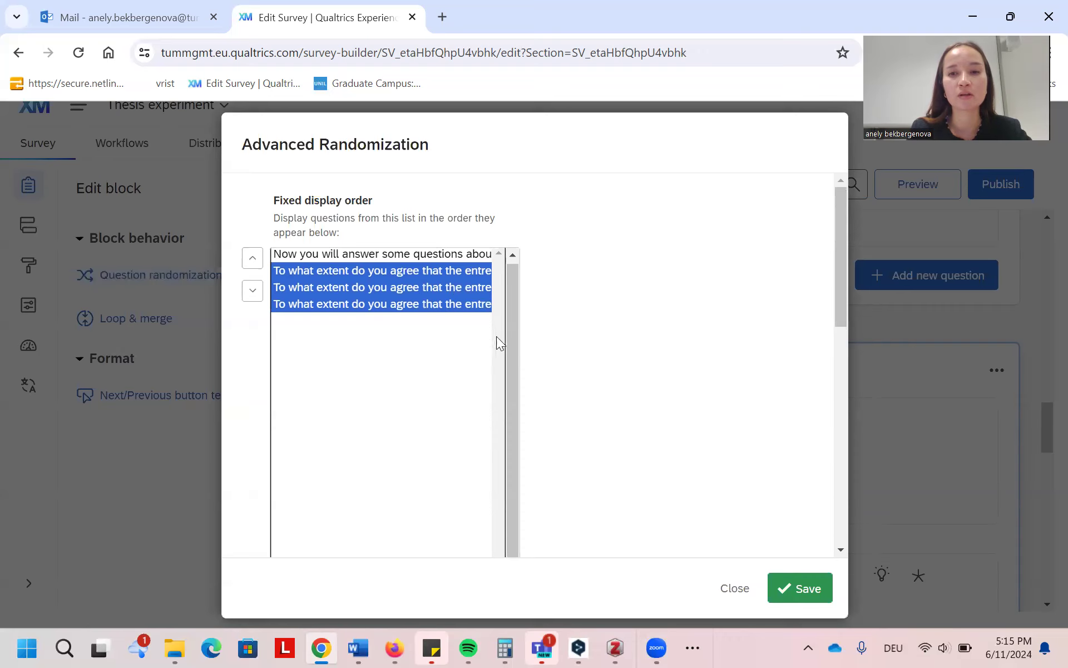
scroll(467, 278, down, 4)
scroll(408, 245, up, 5)
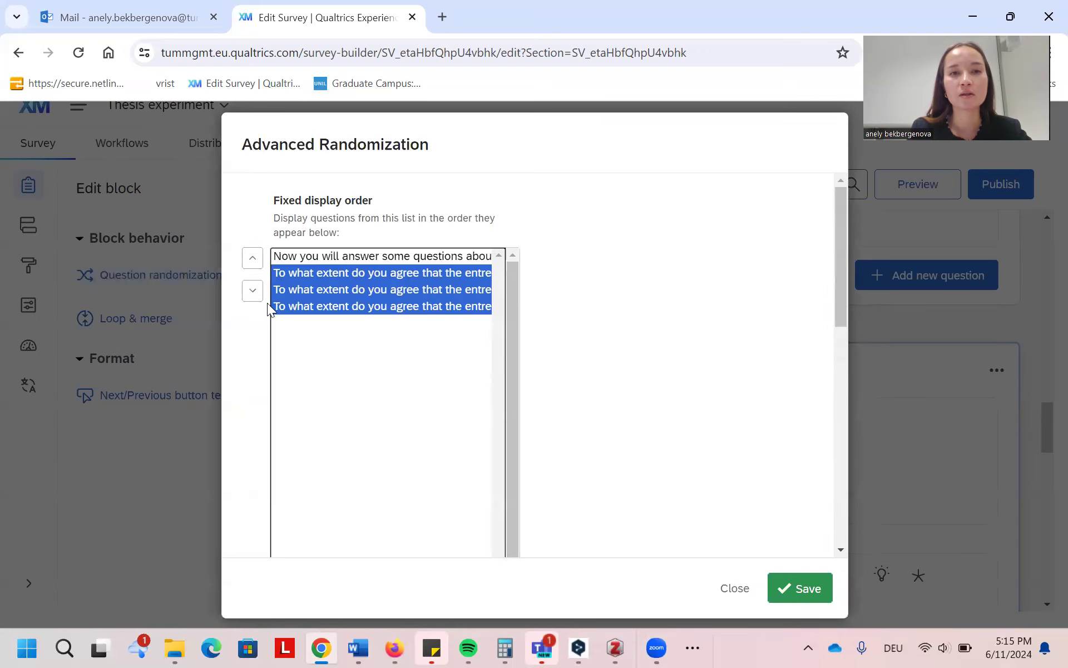
ctrl+click(342, 273)
click(329, 270)
ctrl+click(329, 289)
ctrl+click(345, 307)
scroll(448, 327, down, 5)
scroll(414, 370, up, 3)
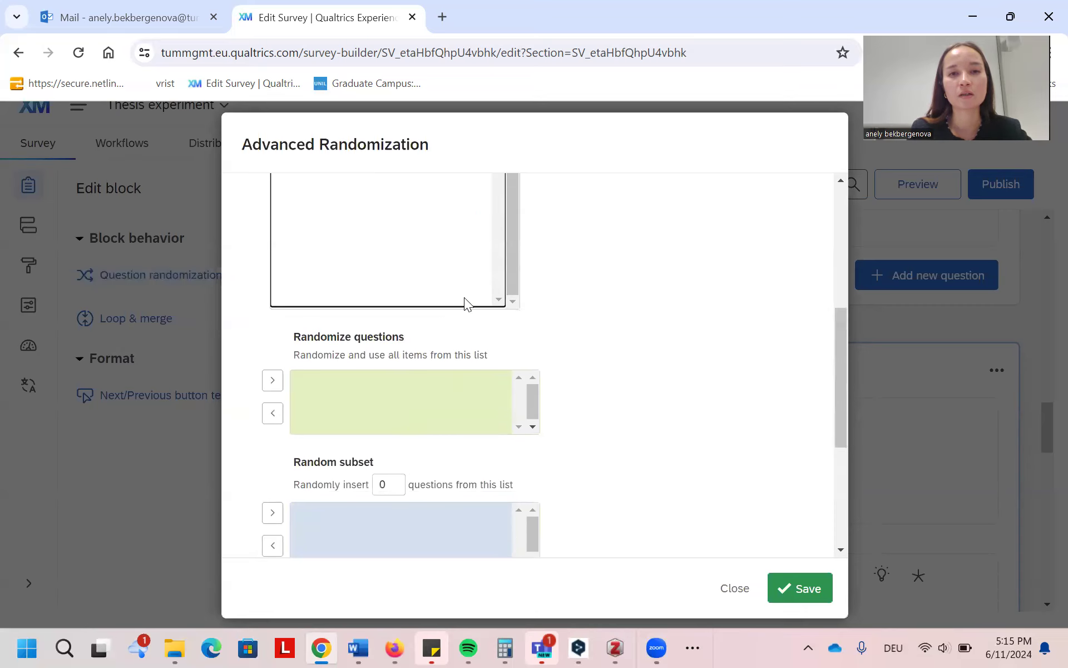
scroll(457, 305, up, 5)
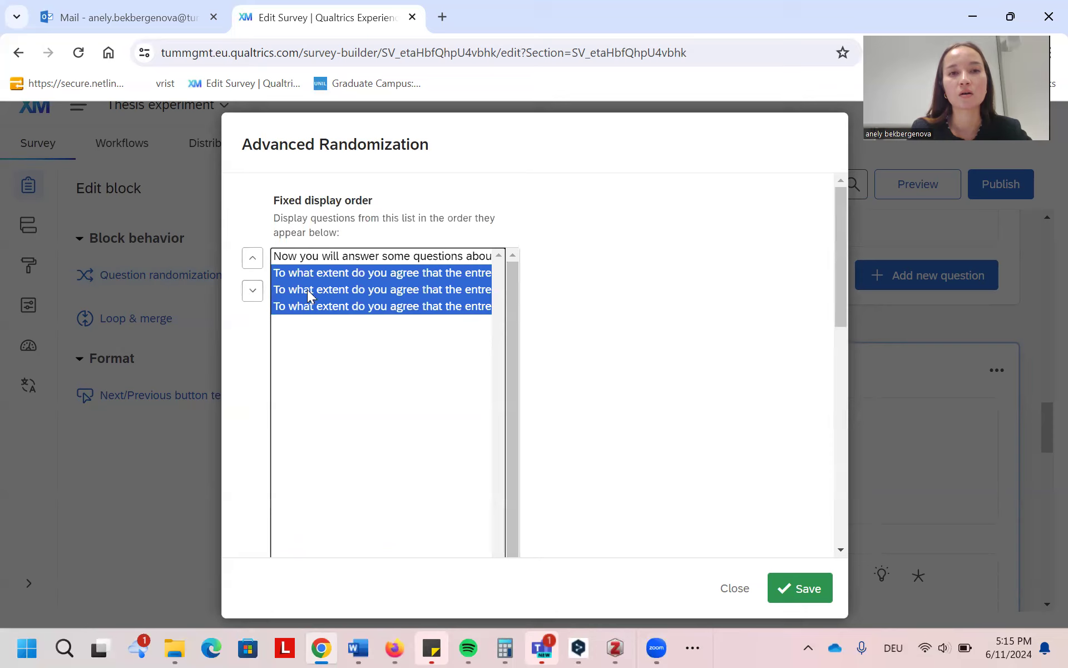
drag(308, 289, 339, 343)
click(341, 272)
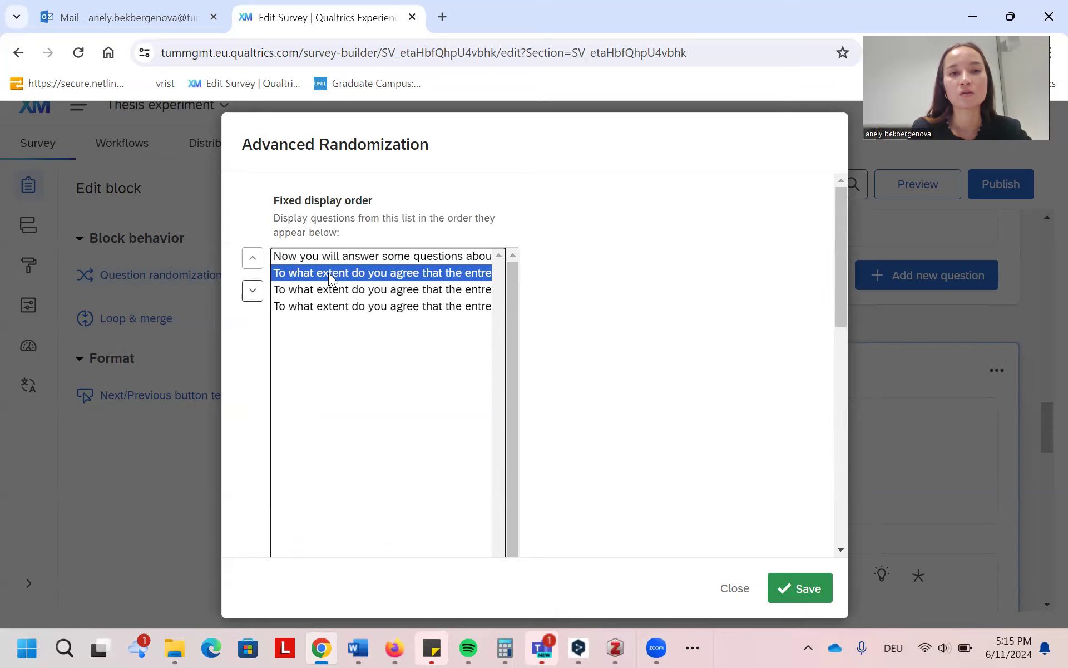
drag(357, 288, 434, 321)
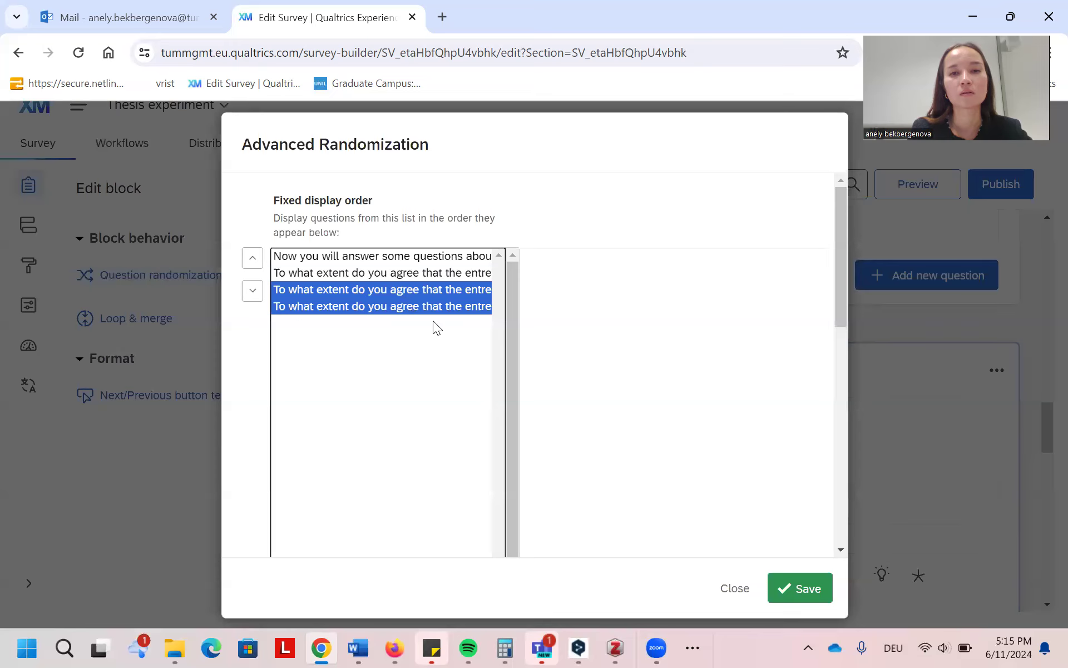
right_click(429, 293)
Move the middle "To what extent do you agree" question from the fixed display order into the Randomize questions list.
click(363, 289)
scroll(395, 266, down, 6)
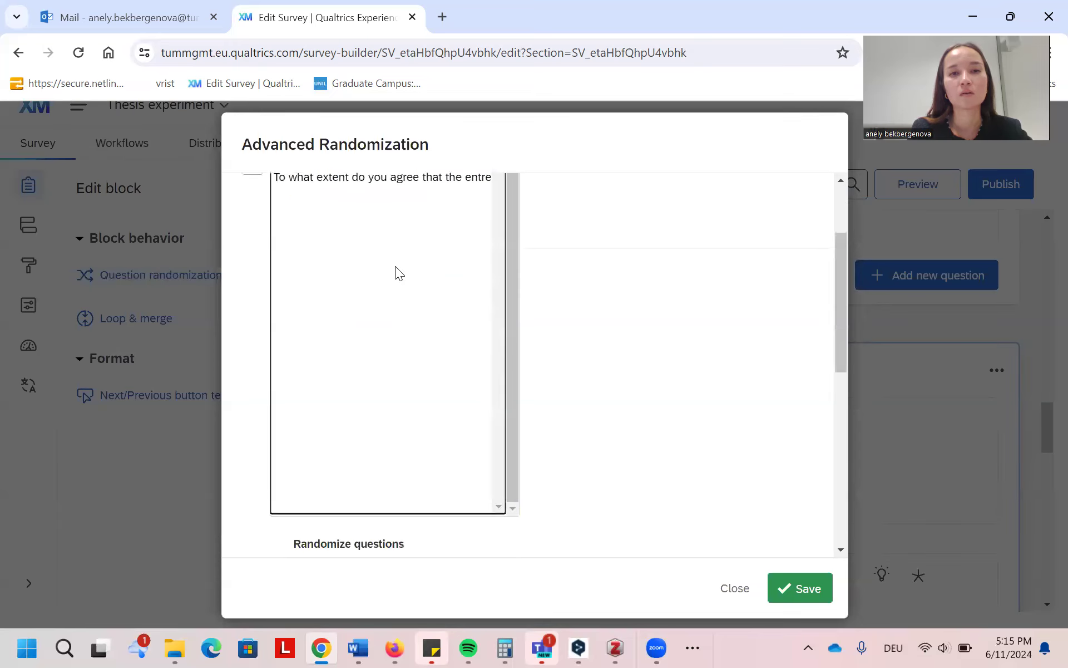
click(272, 213)
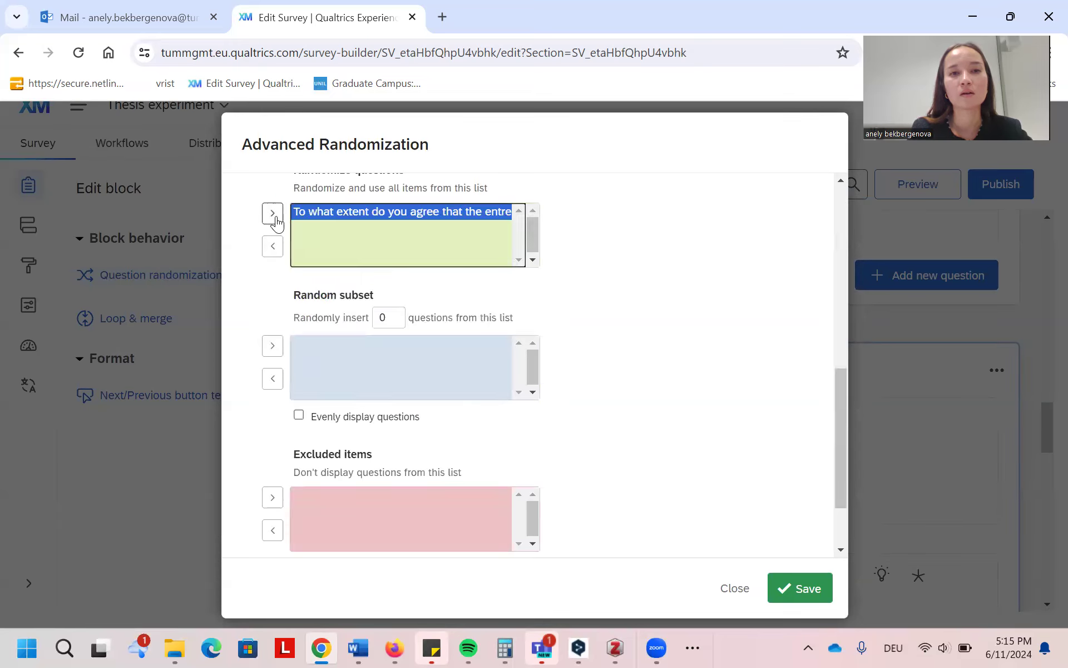
Add the remaining two "To what extent do you agree" questions to the Randomize questions list and save the block's randomization settings.
scroll(394, 202, up, 5)
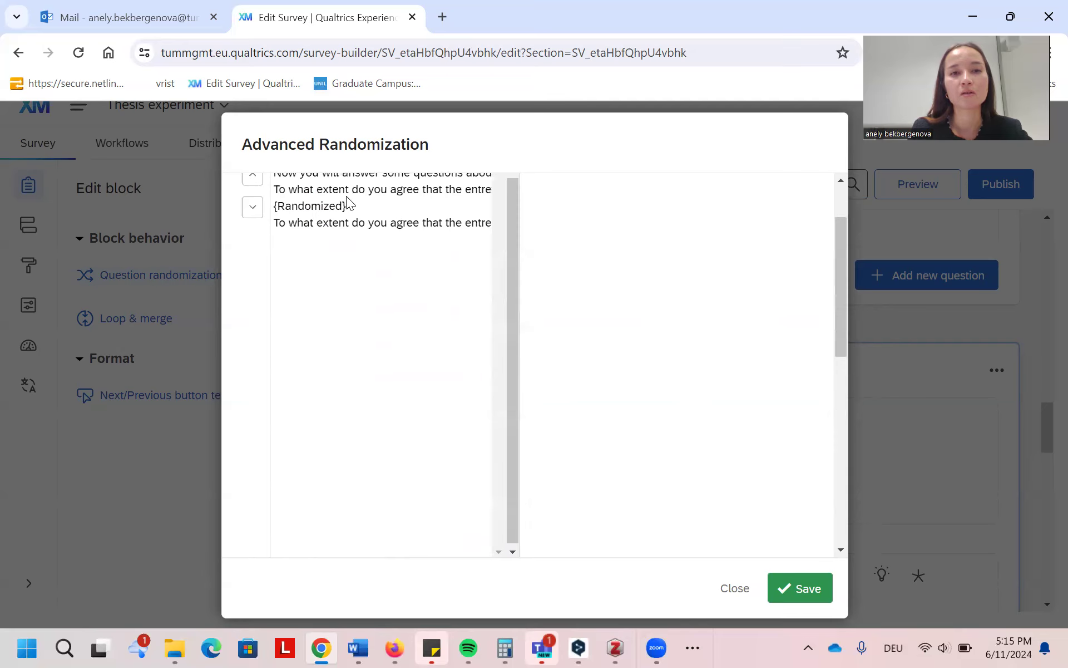
click(349, 203)
click(348, 221)
click(340, 190)
drag(335, 209, 337, 222)
scroll(340, 315, down, 5)
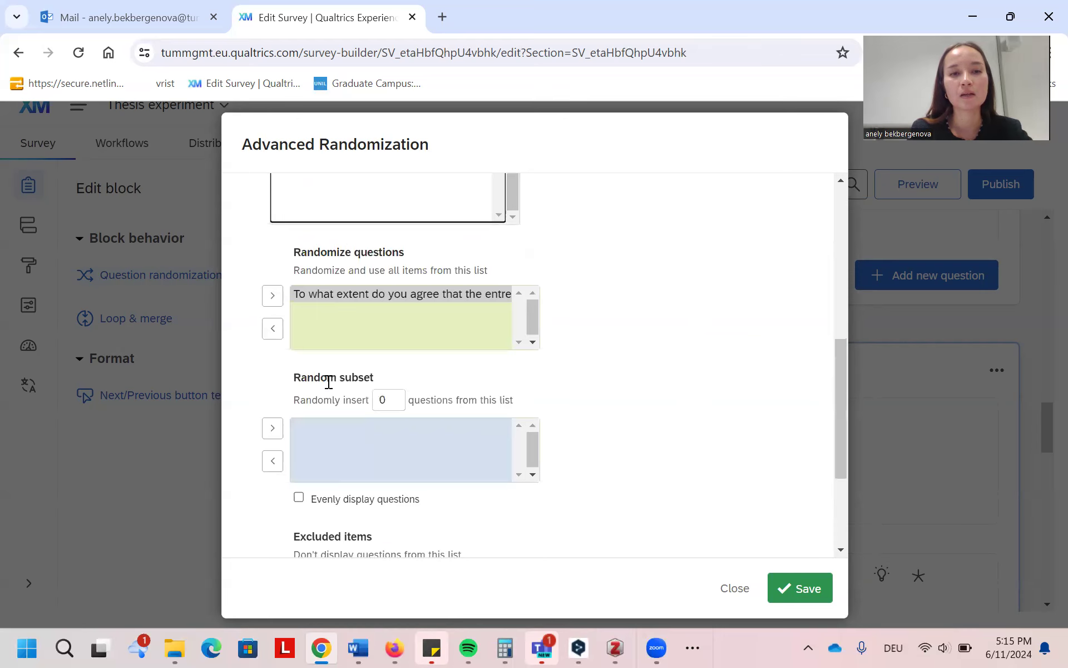
click(272, 213)
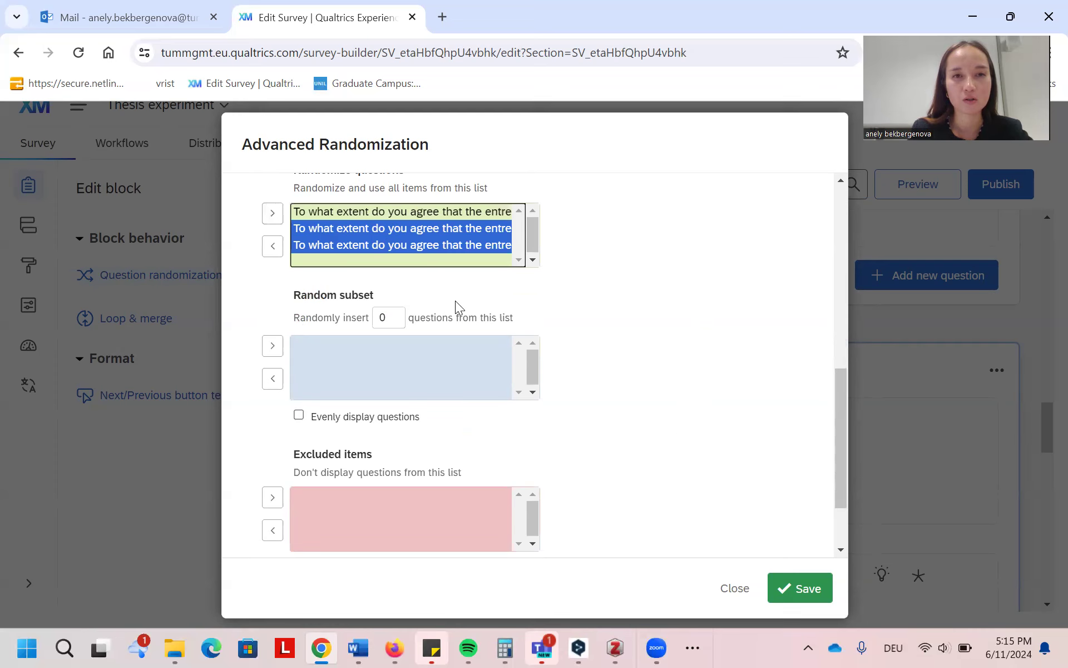
click(800, 585)
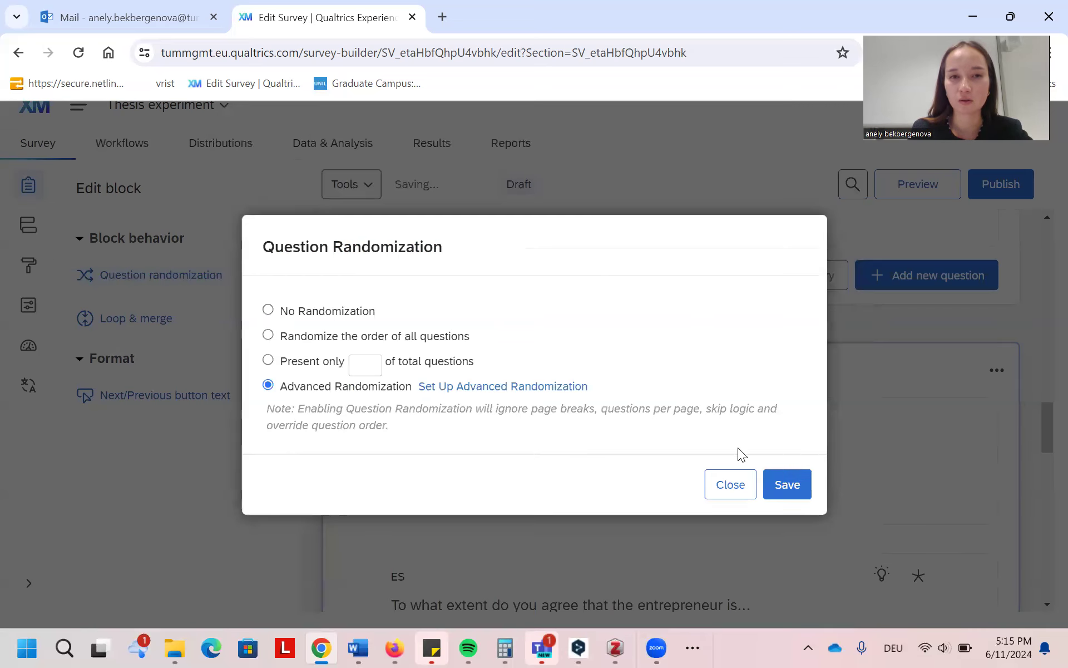
click(794, 486)
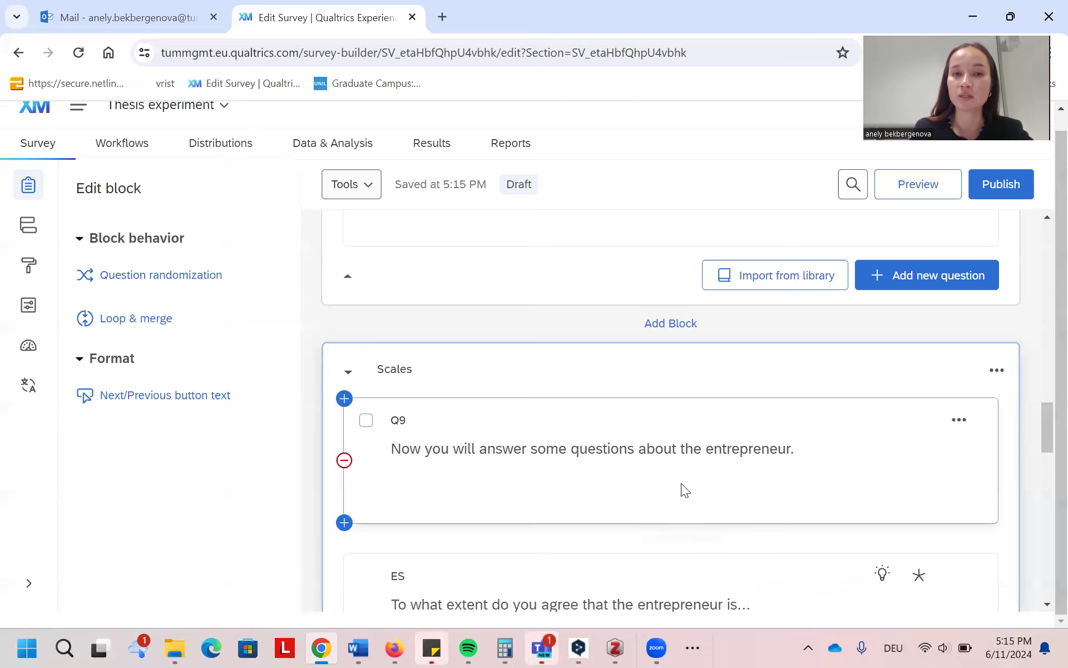
Set the ES matrix question's statement randomization to "Display answers in a random order" and save it.
scroll(680, 483, down, 3)
scroll(676, 475, down, 8)
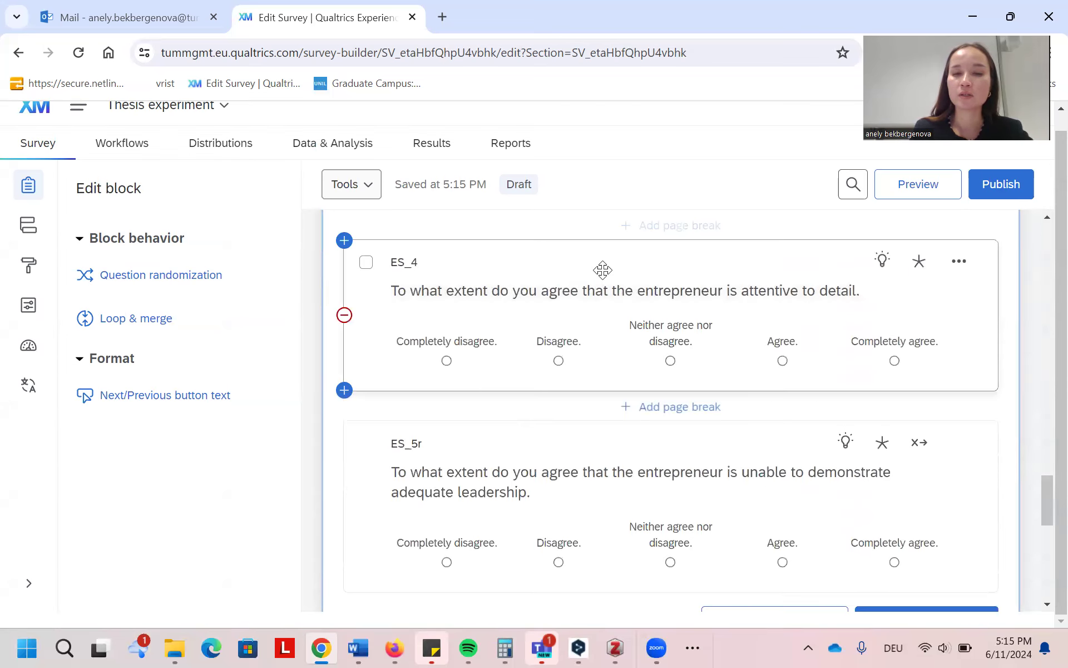
scroll(625, 527, up, 5)
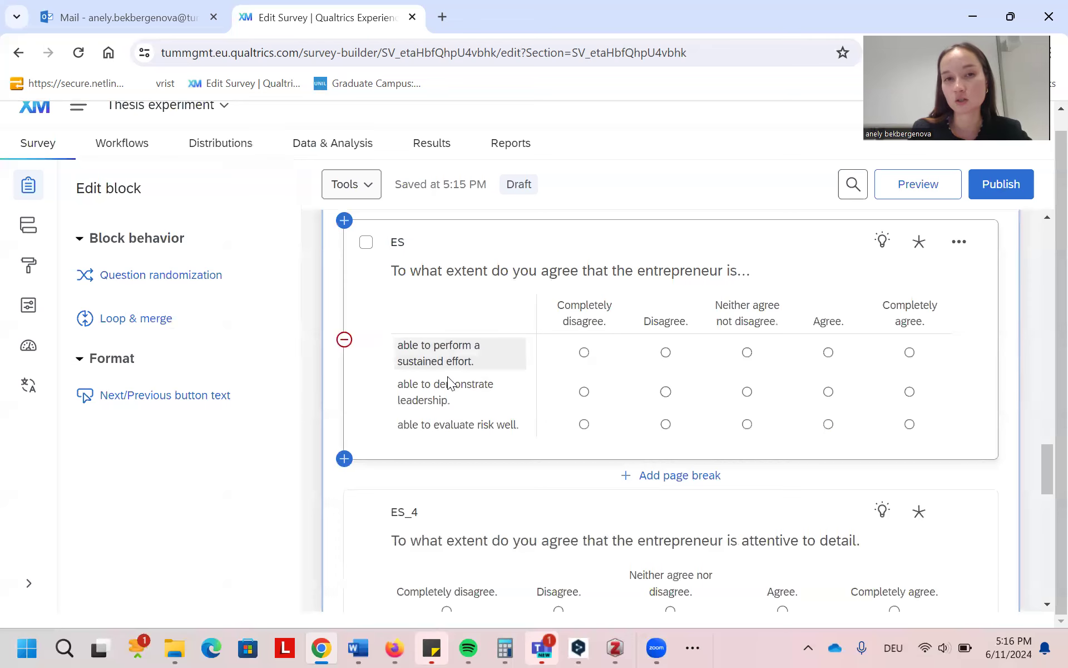
click(493, 312)
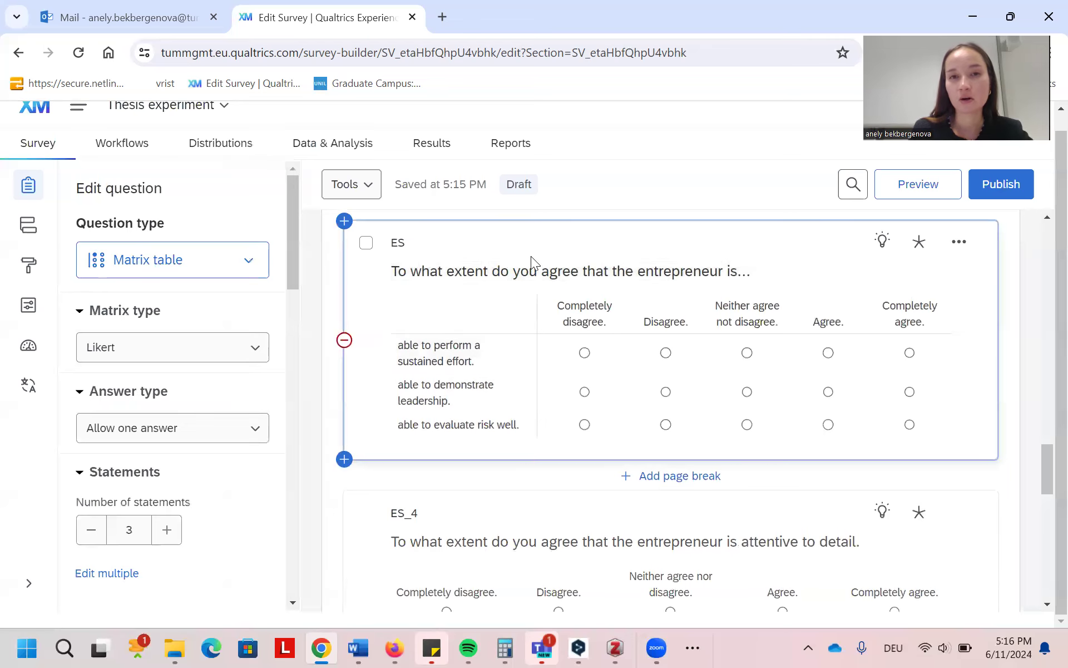
click(845, 275)
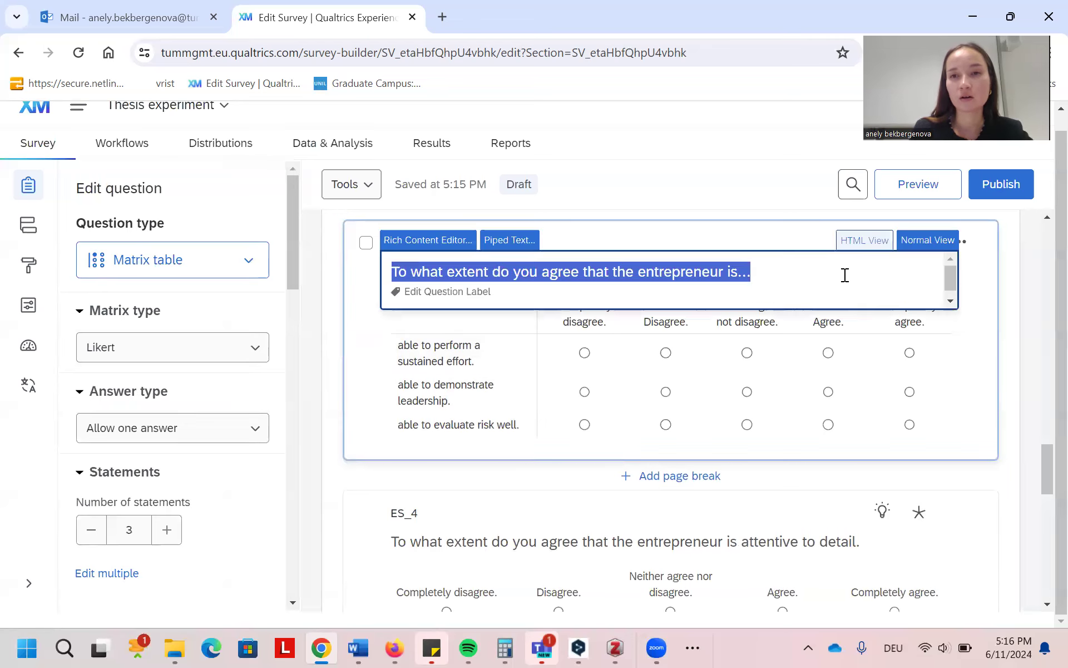
click(469, 327)
scroll(184, 352, down, 5)
scroll(184, 352, down, 10)
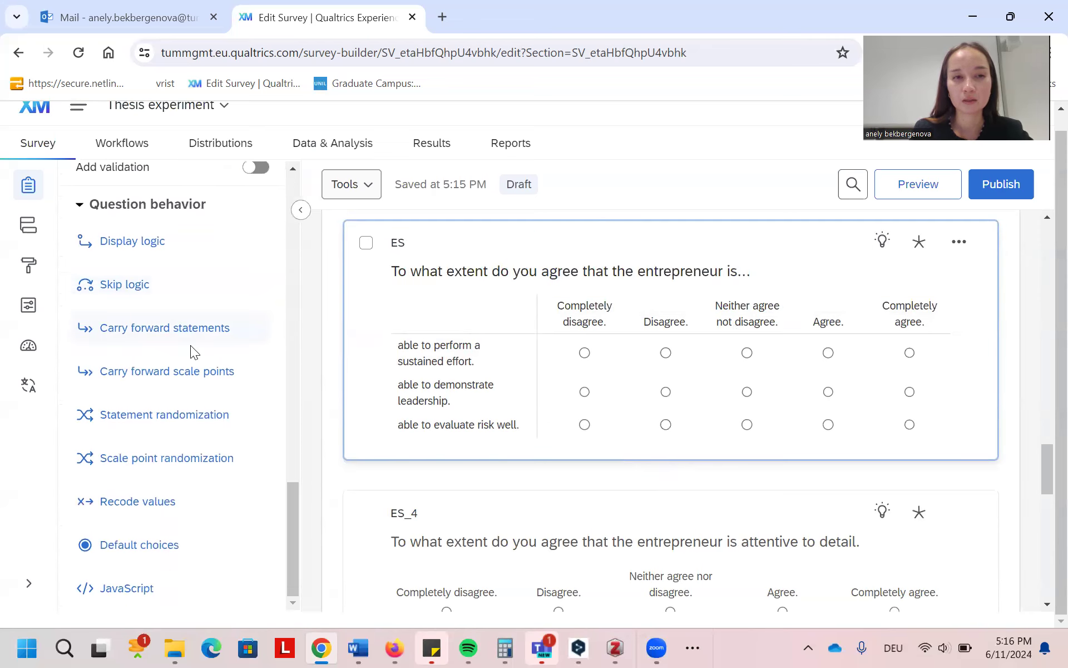
click(191, 426)
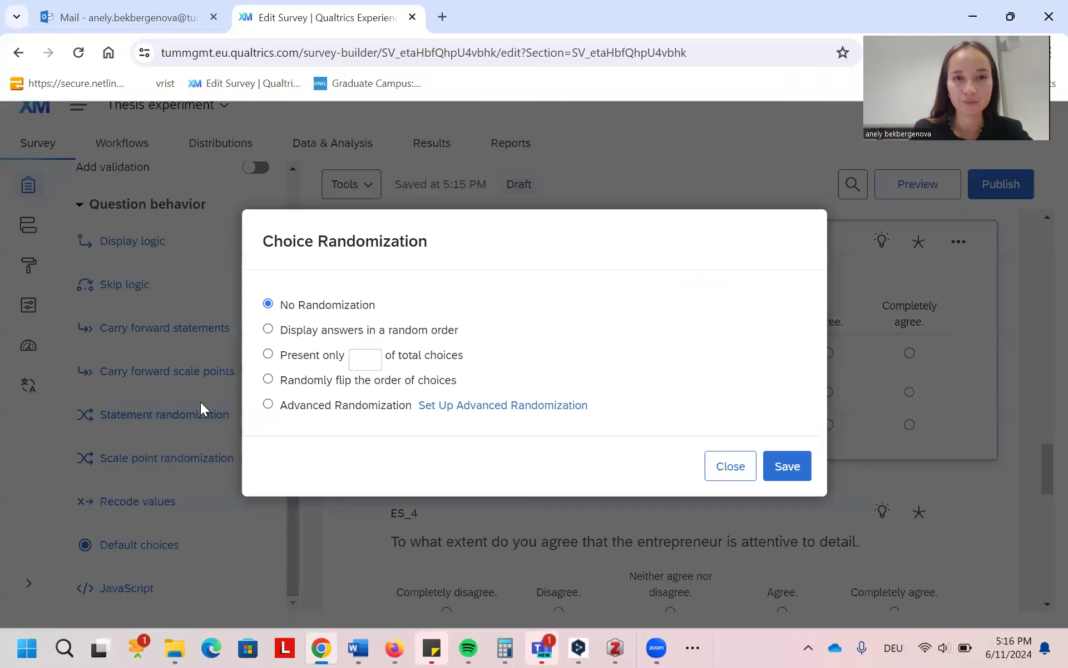
click(330, 332)
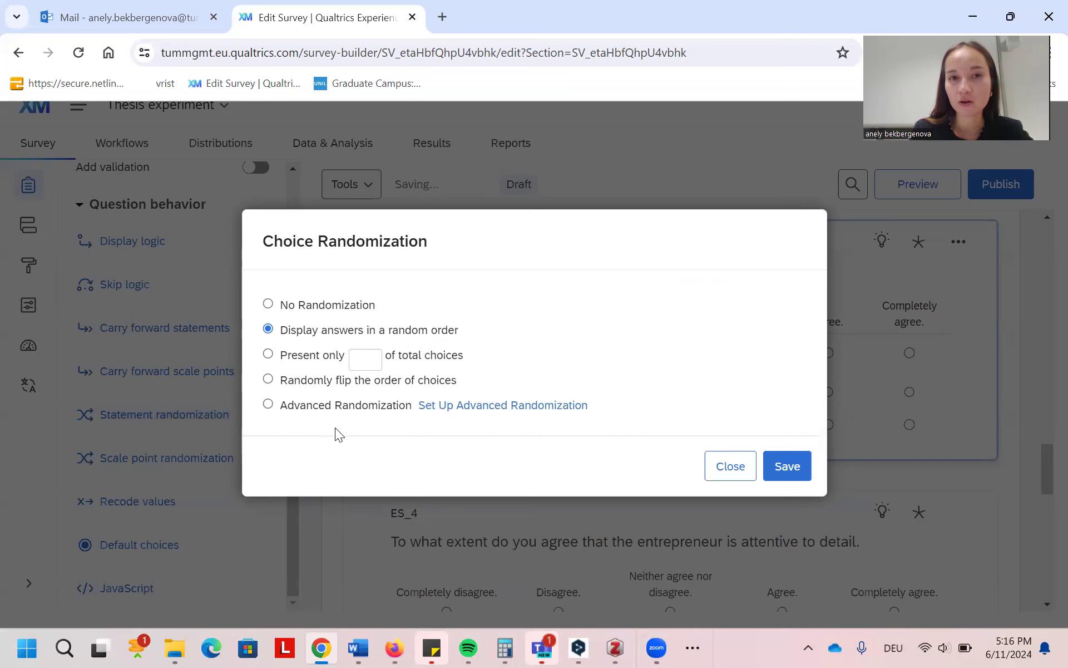
click(787, 469)
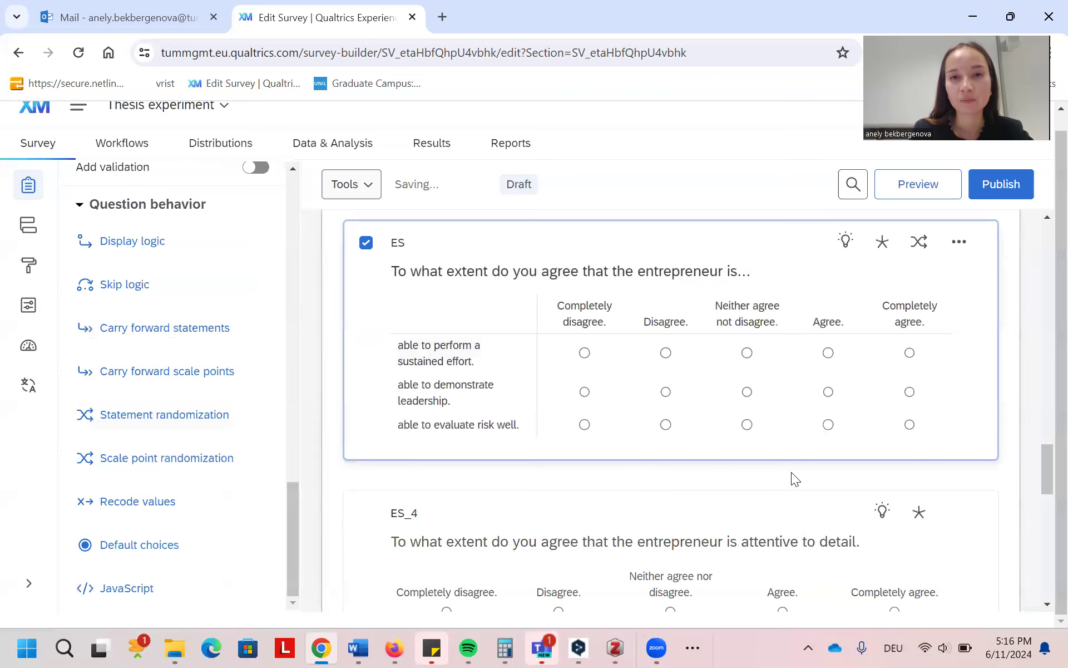
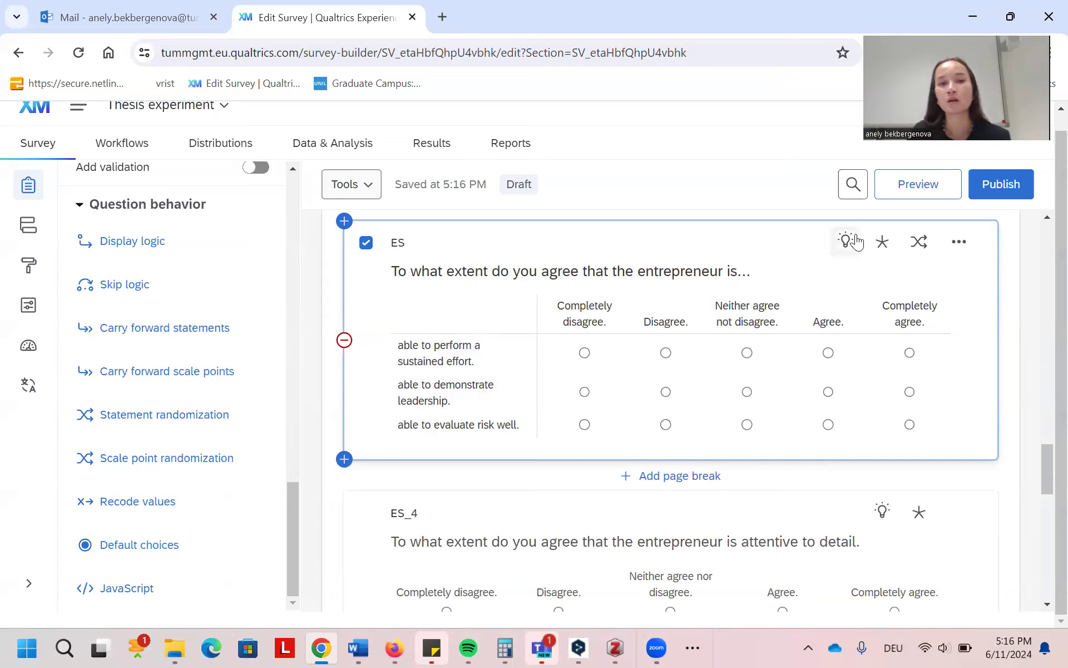
Add a Text / Graphic item to the Soc-dem block.
scroll(634, 436, down, 10)
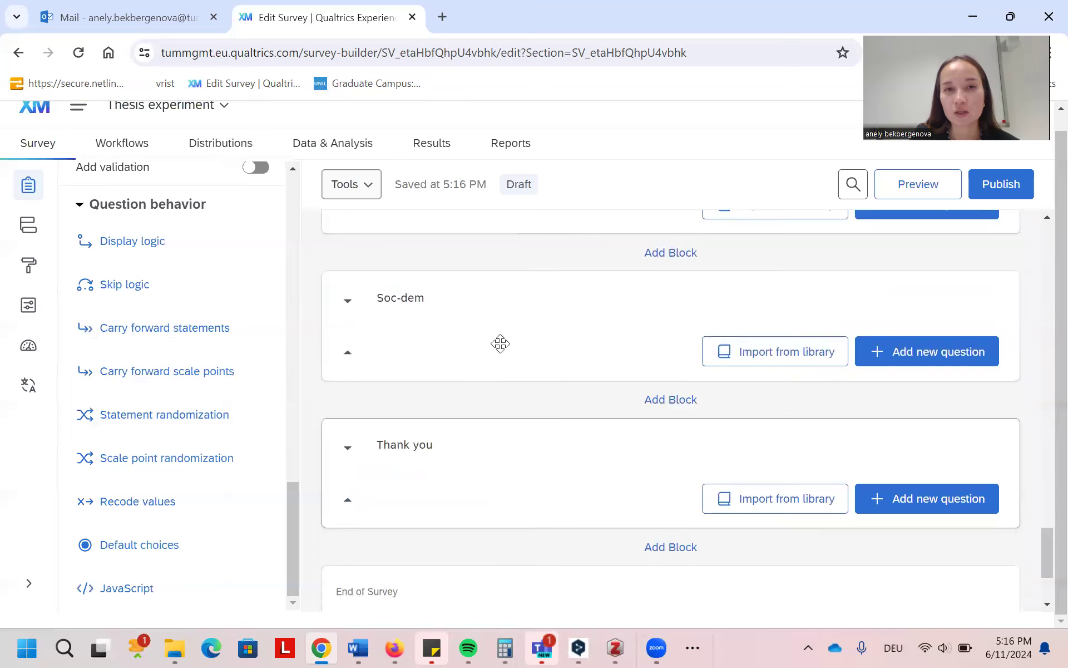
click(959, 360)
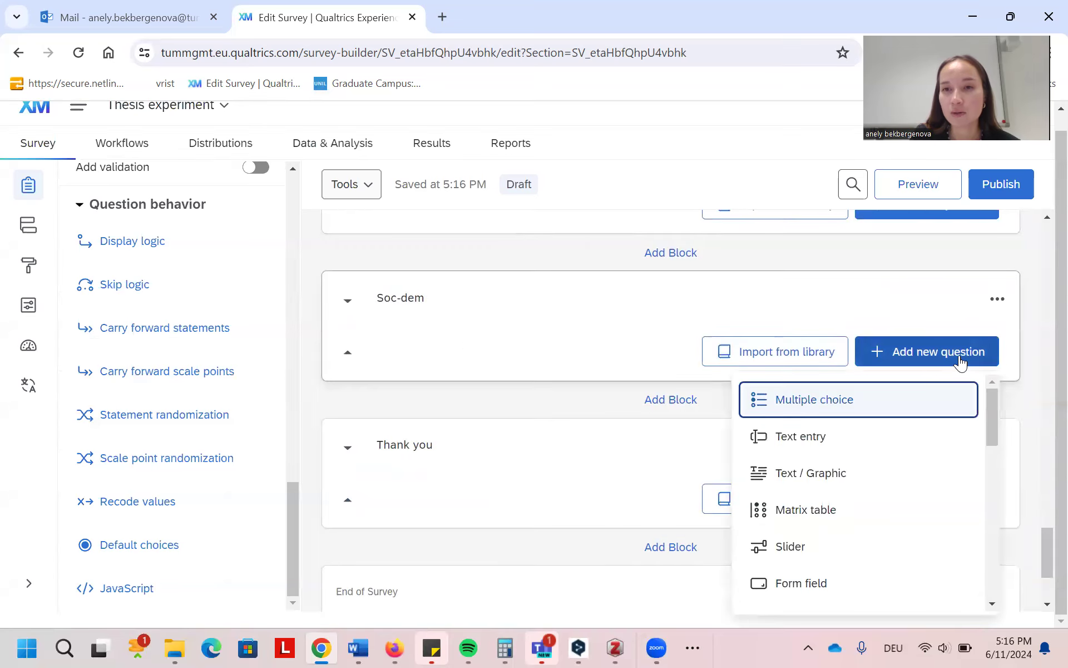
click(819, 473)
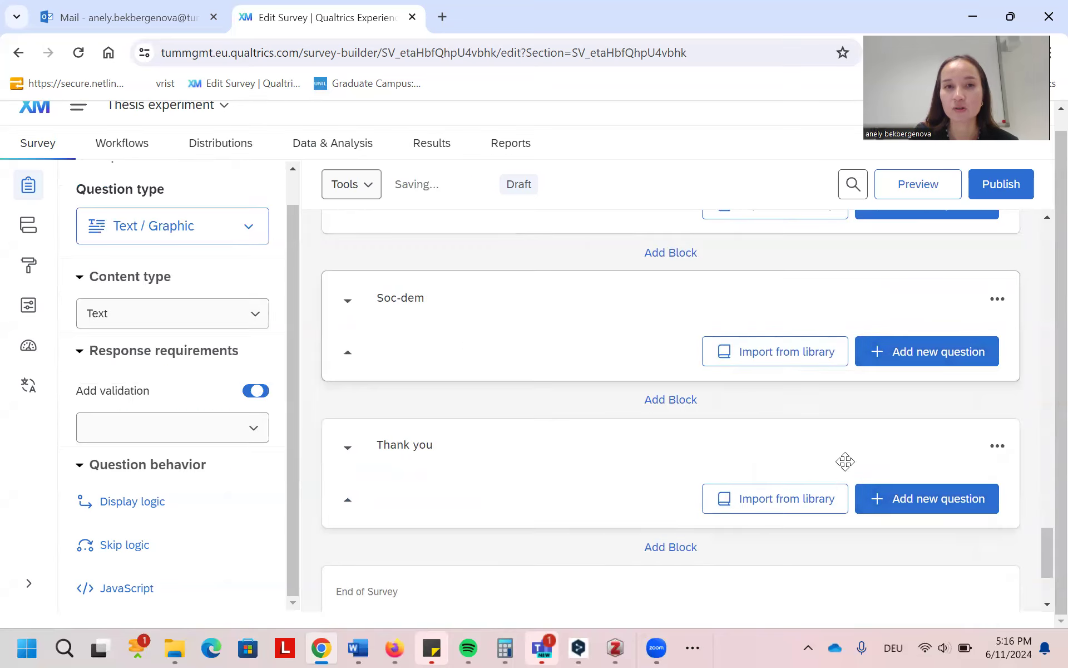
Set the Soc-dem item's text to "This is the final part of the questionnaire. We will ask some questions about yourself.".
click(582, 369)
text(Th)
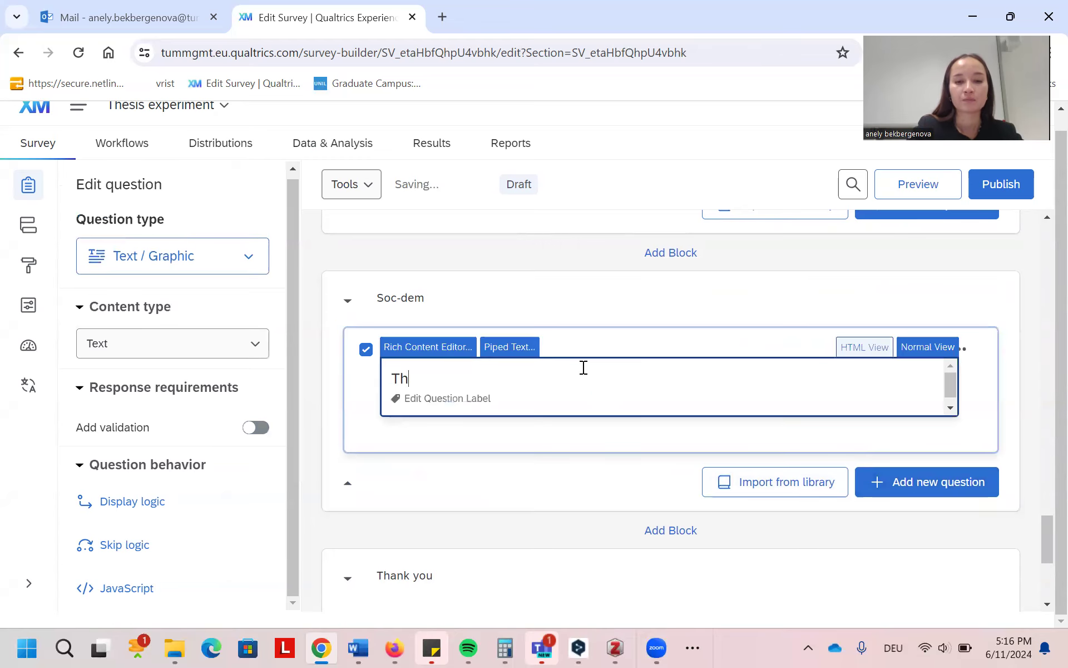
text(is is the fin)
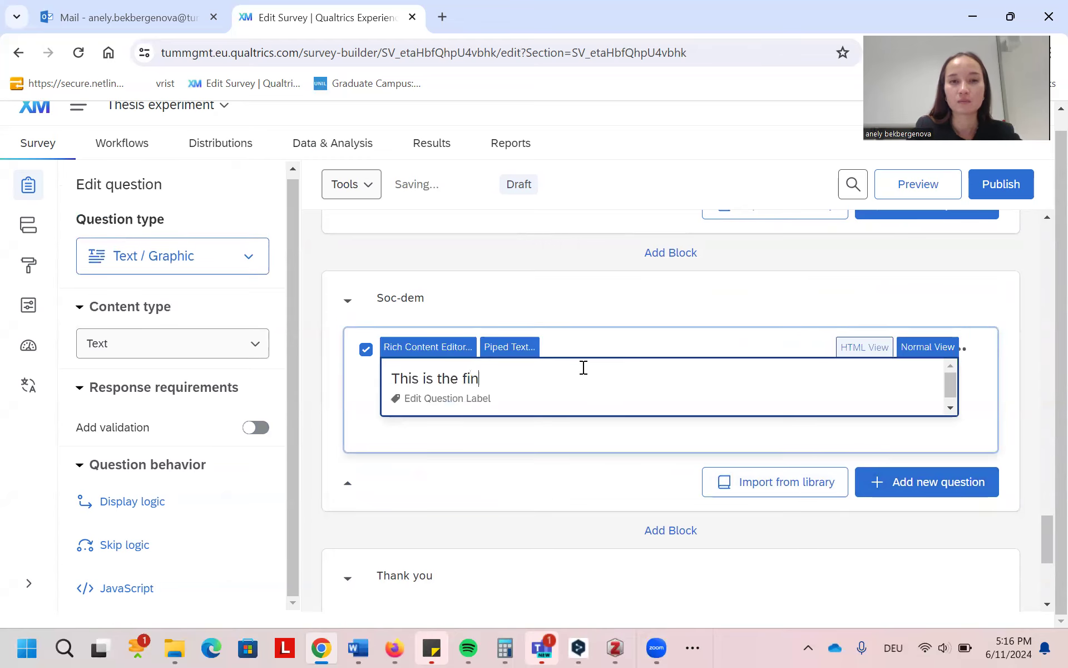
text(al part of the questionnaire. We will ask)
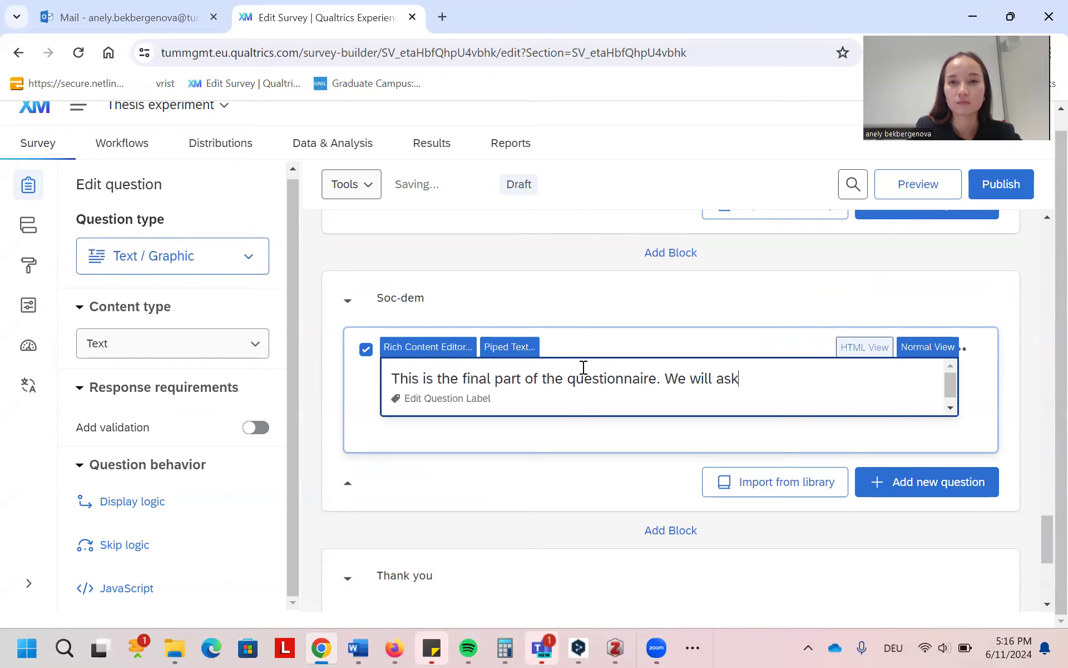
text( some qu)
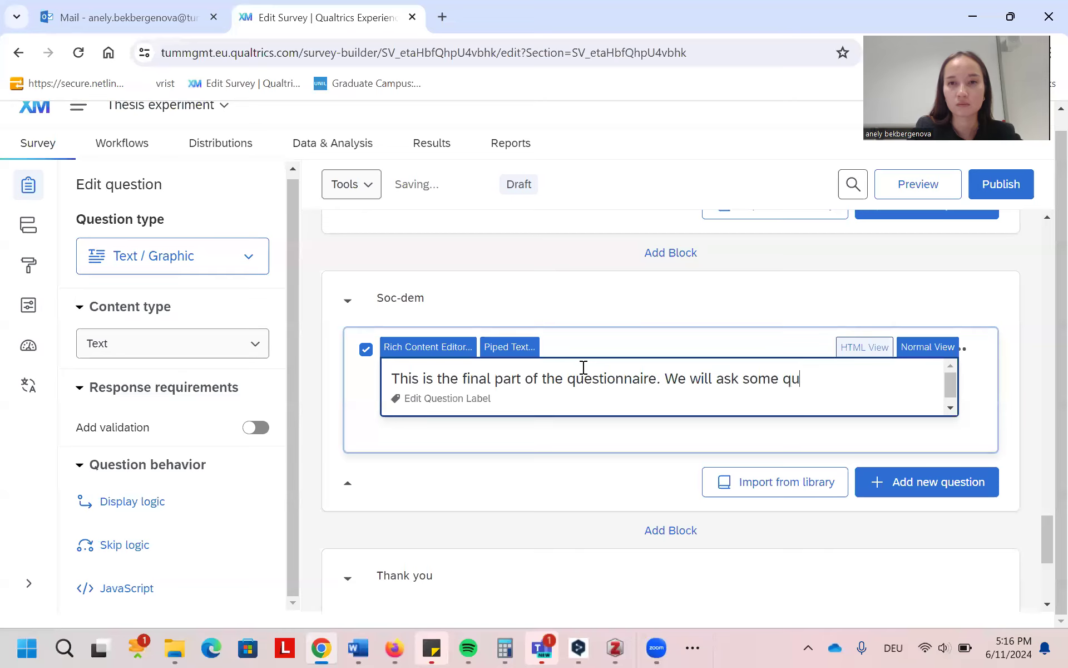
text(estions about )
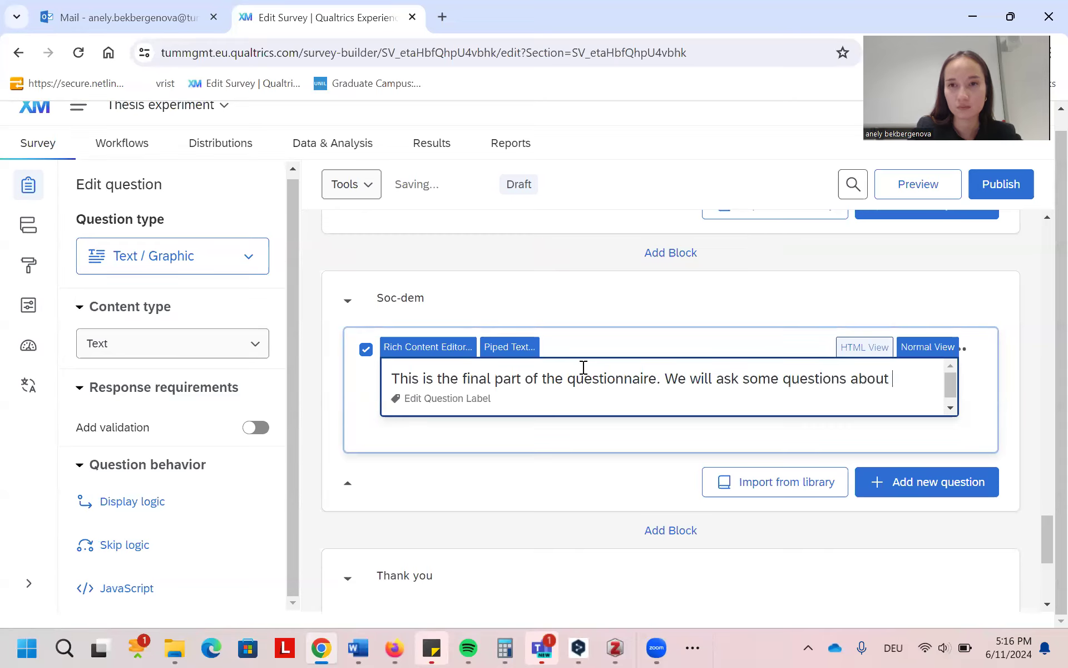
text(yourself.)
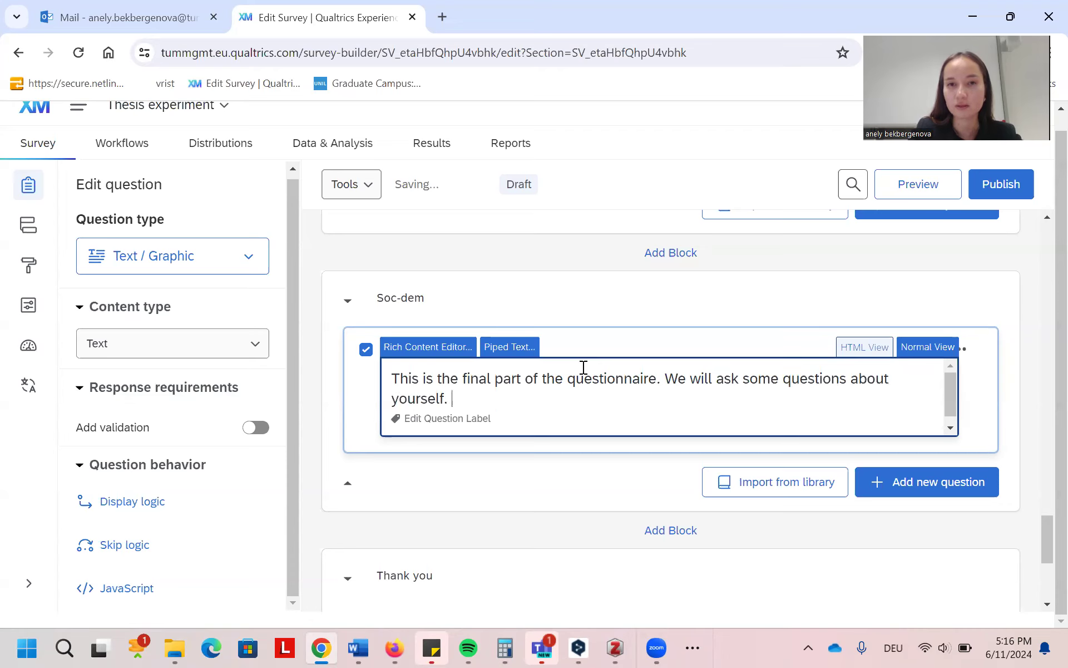
click(1019, 405)
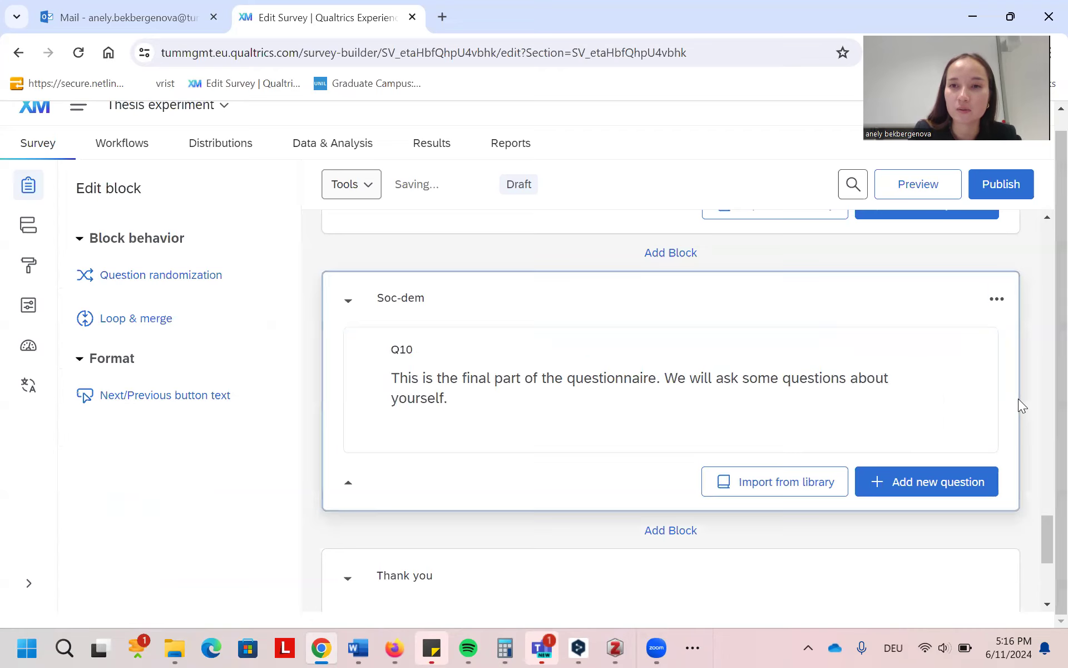
Browse the question library's folders, including the Qualtrics Certified Demographics sets, for ready-made demographic questions and close the library.
click(932, 491)
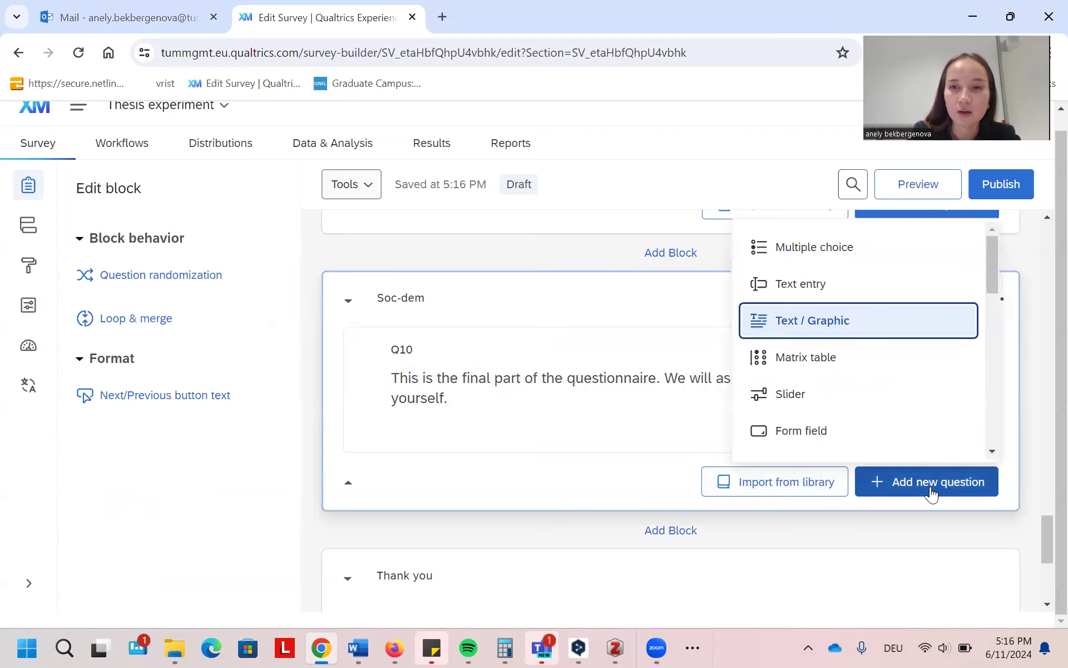
click(782, 483)
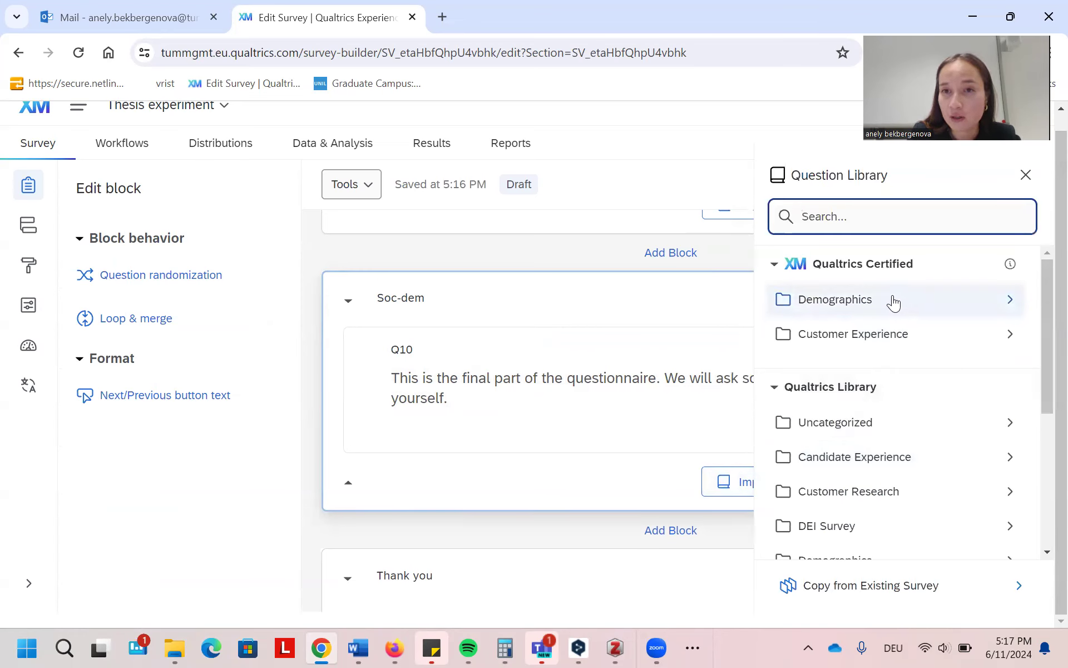
click(1000, 298)
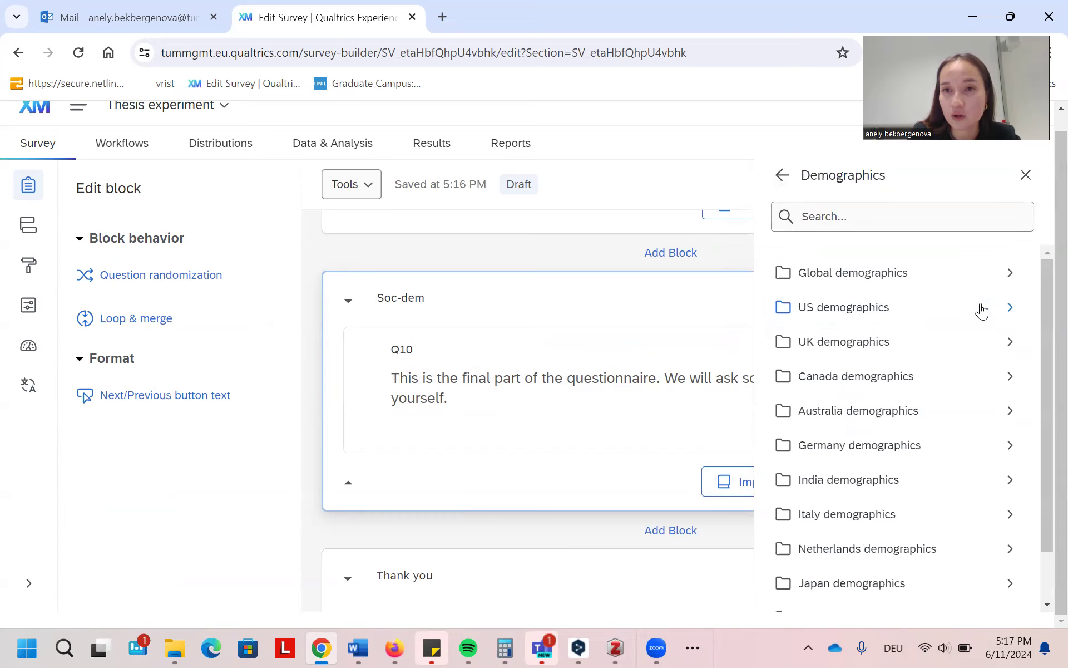
click(777, 176)
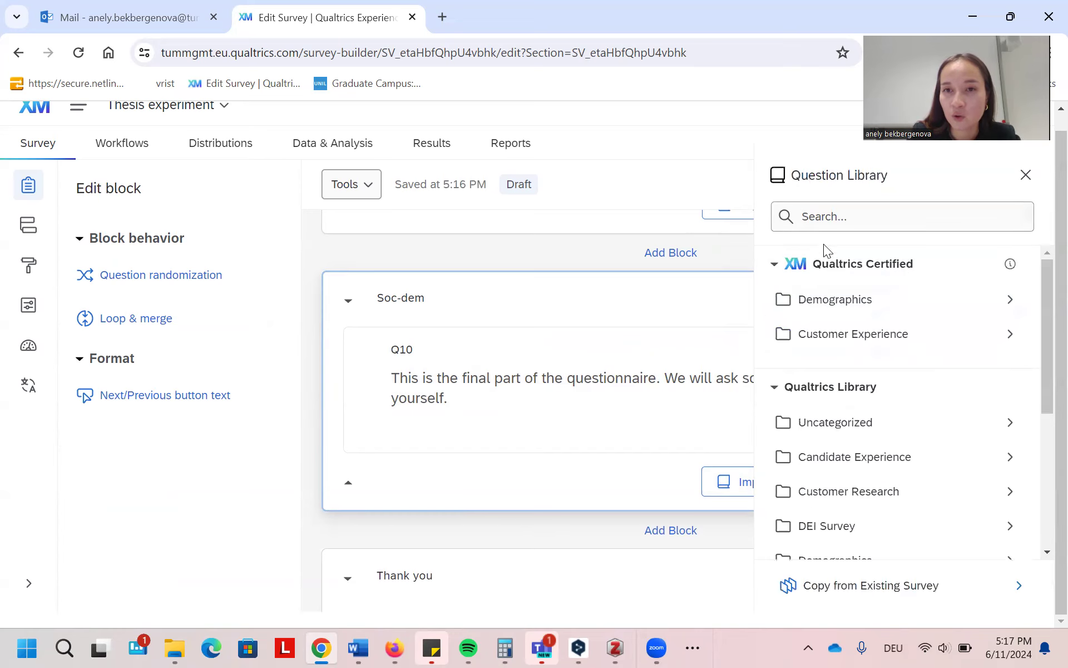
scroll(895, 362, down, 3)
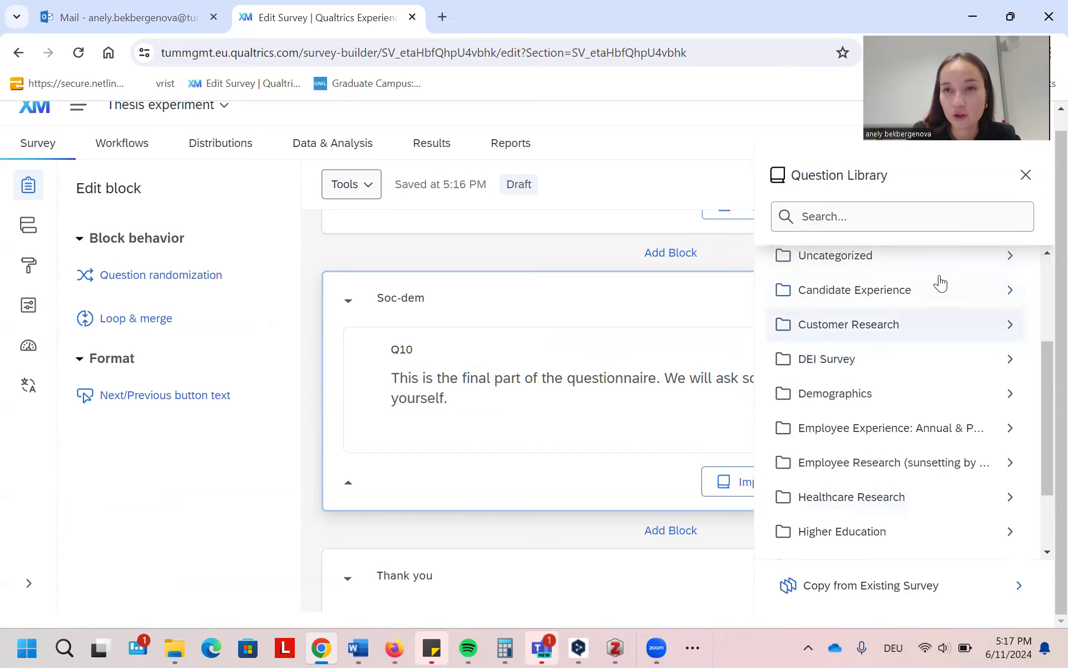
scroll(939, 282, up, 4)
click(1025, 175)
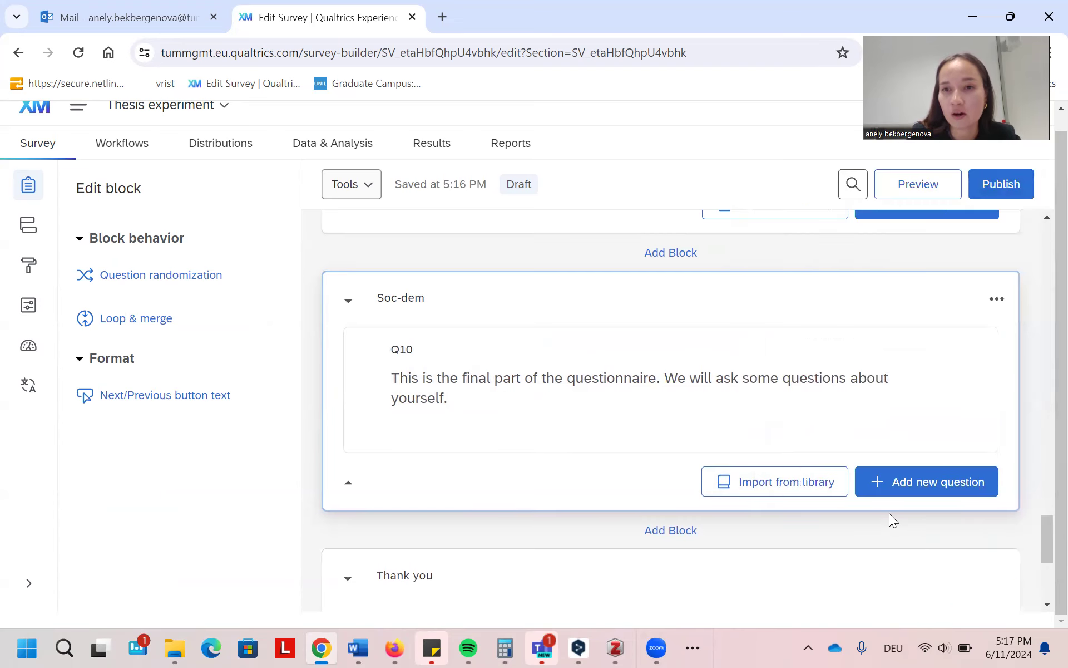
Add a Text entry question to the Soc-dem block below the introduction.
click(937, 481)
scroll(866, 360, up, 1)
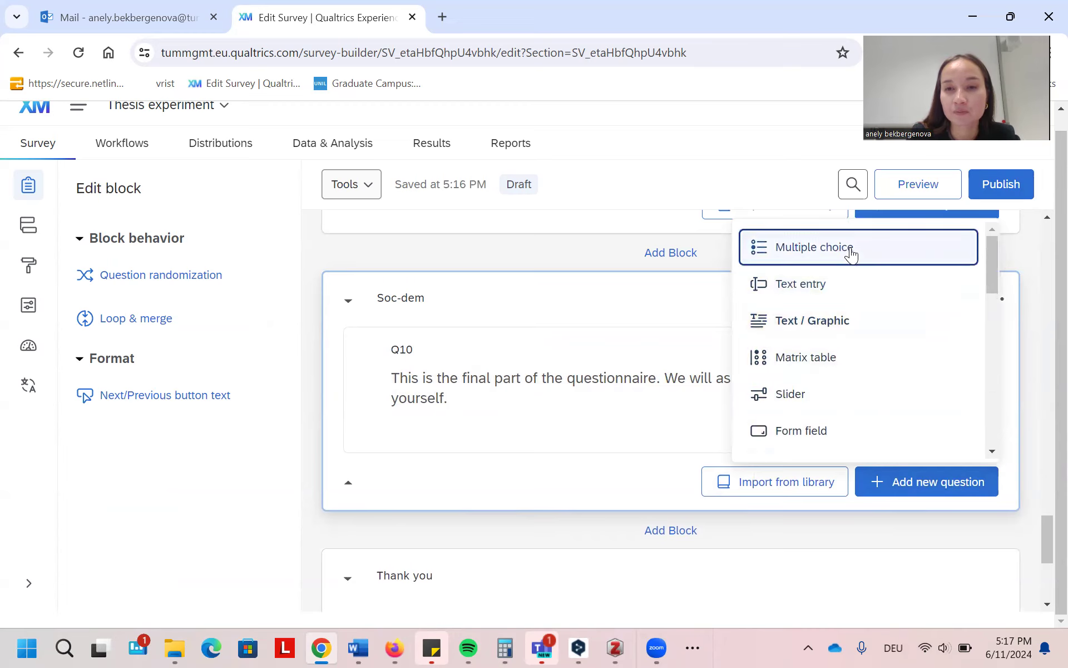
click(846, 304)
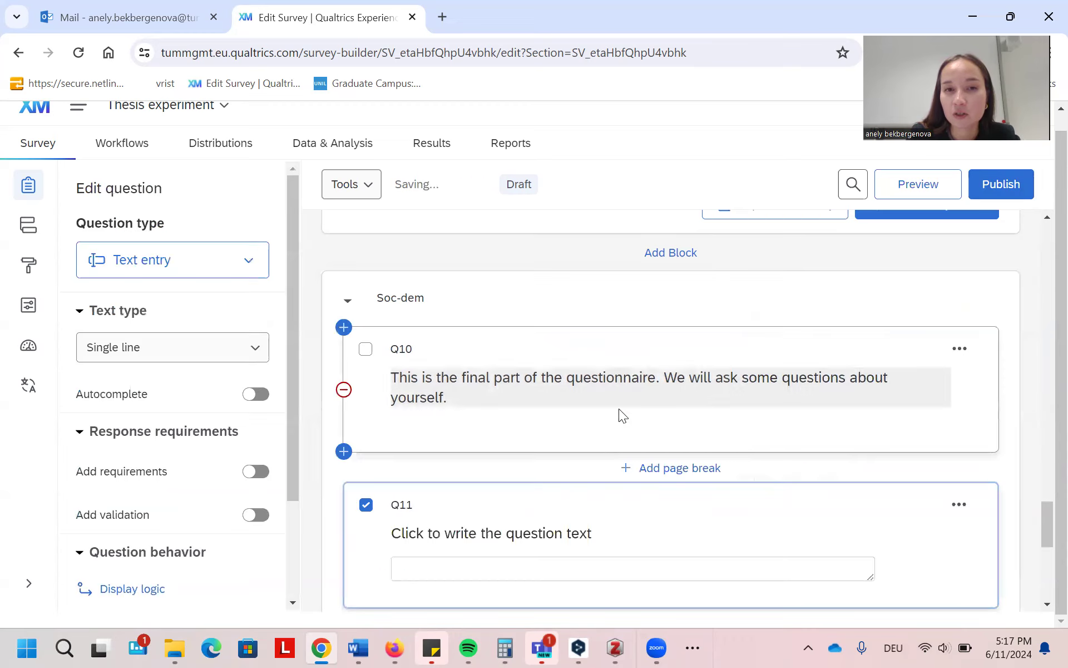
Set the new text entry question's wording to "What is you age? (type your age in numbers).".
click(470, 535)
text(What is )
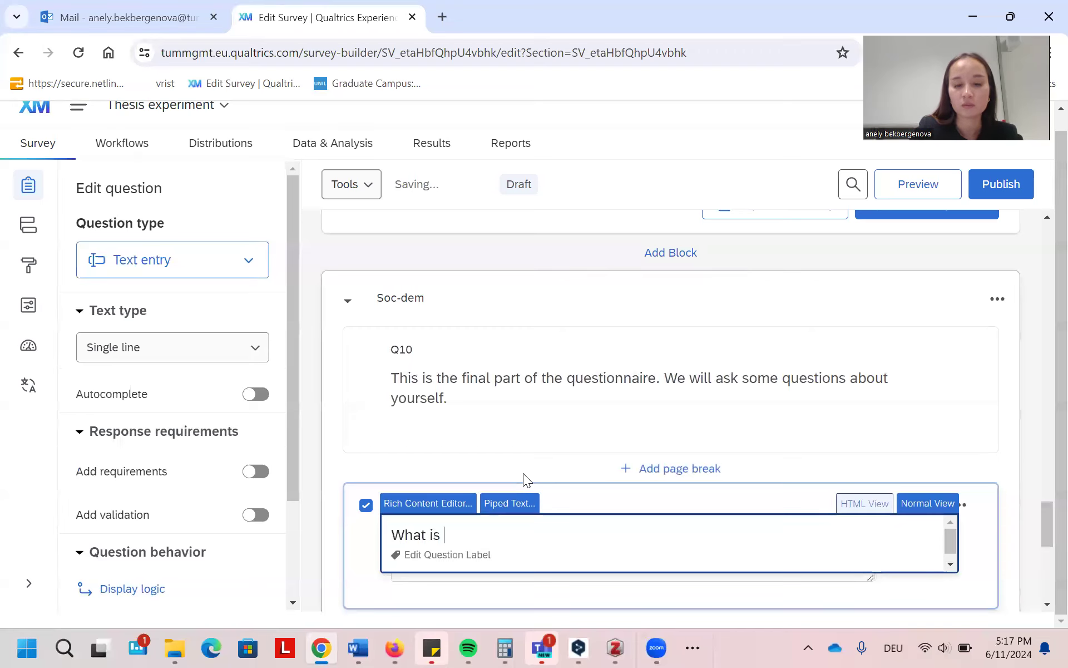
text(you age)
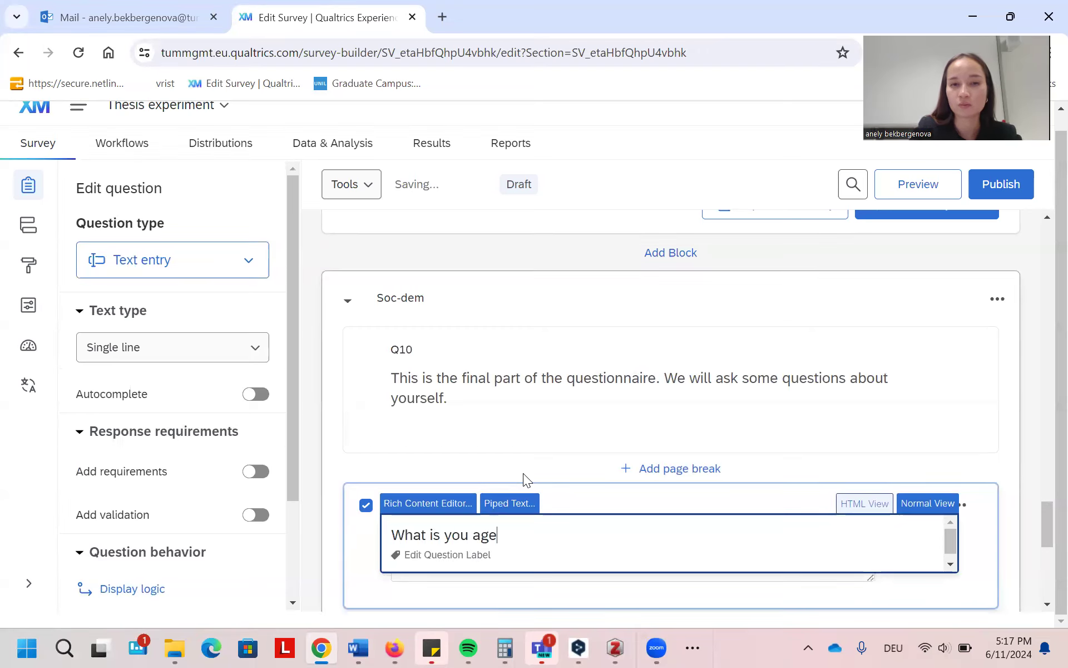
text(? (type of)
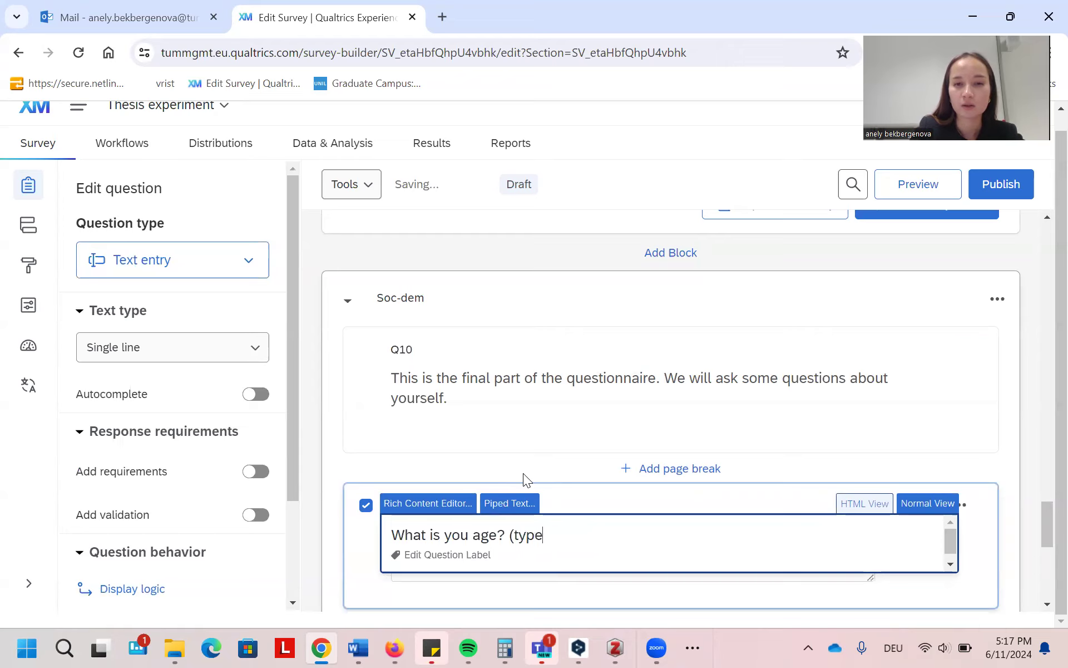
key(BackSpace)
key(BackSpace)
text(your)
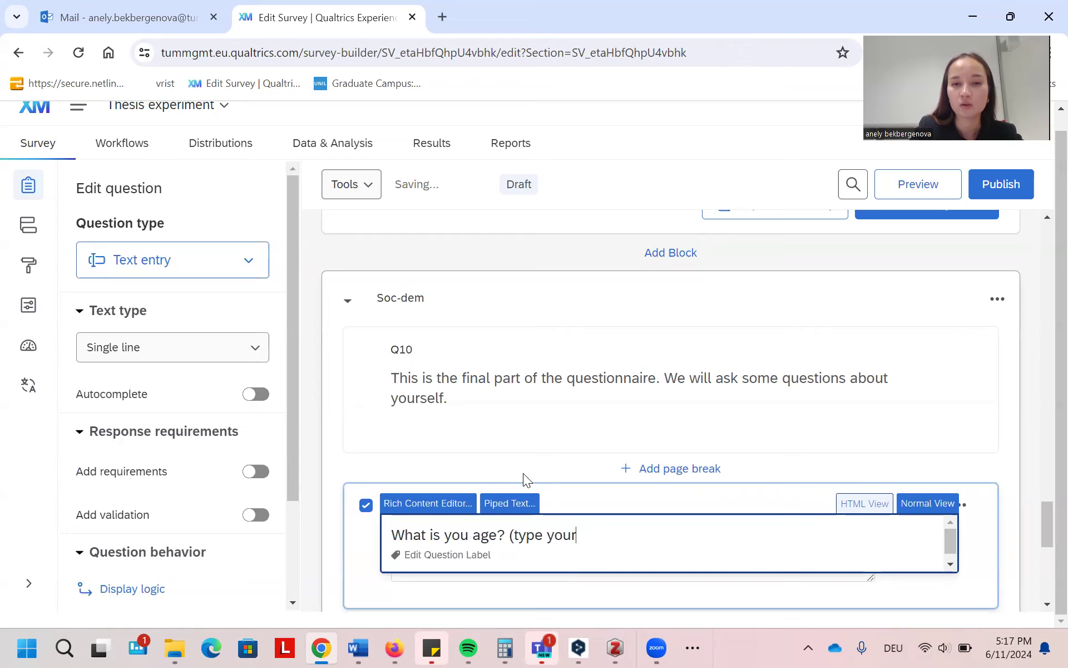
text( age in  numbe)
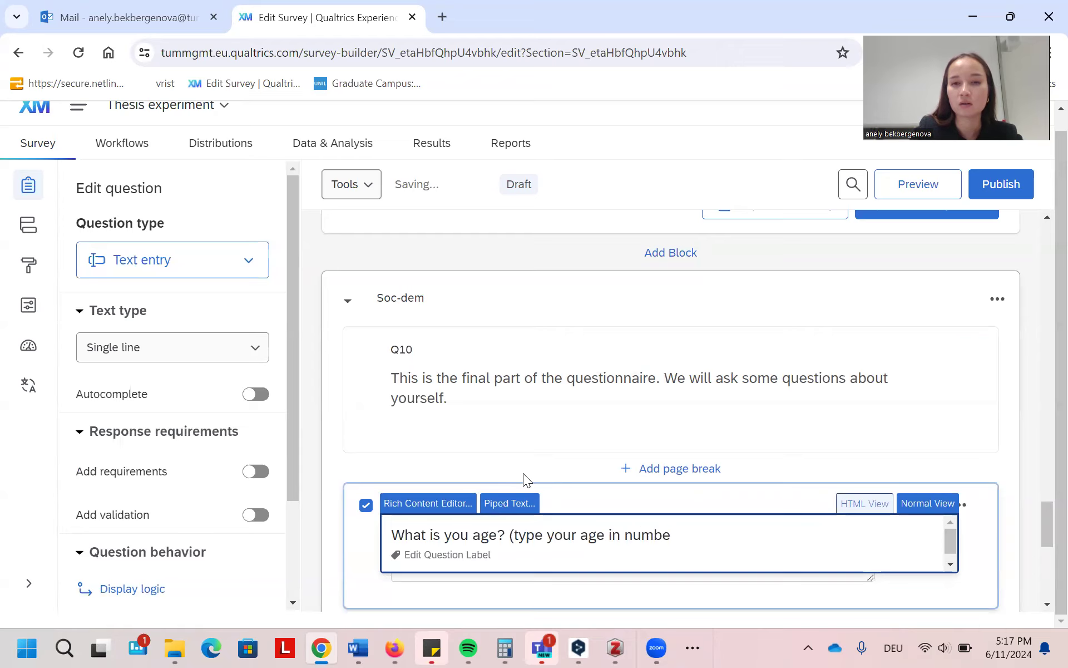
text(rs).)
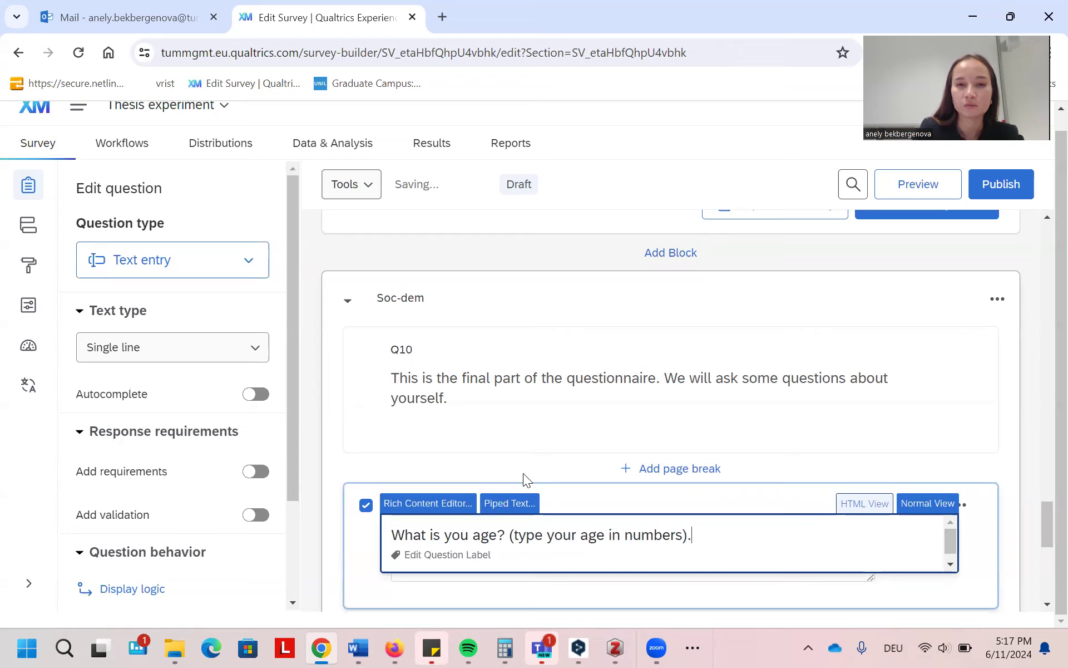
click(710, 507)
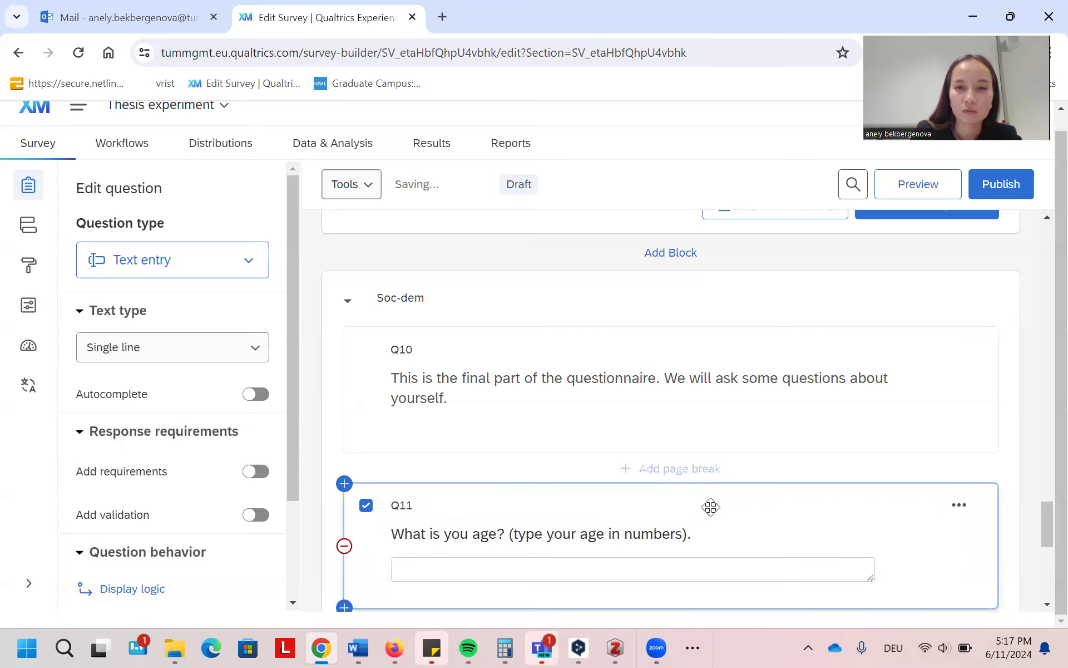
Make the age question require an answer with Force response and rename its label to P_age.
click(249, 473)
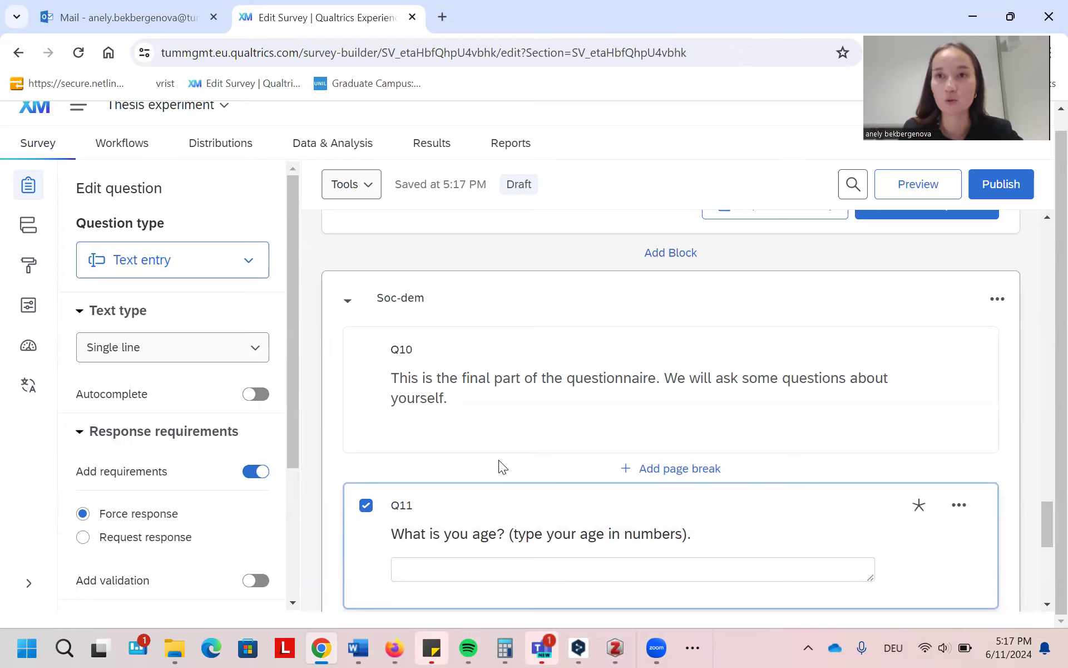
click(406, 504)
text(P_age)
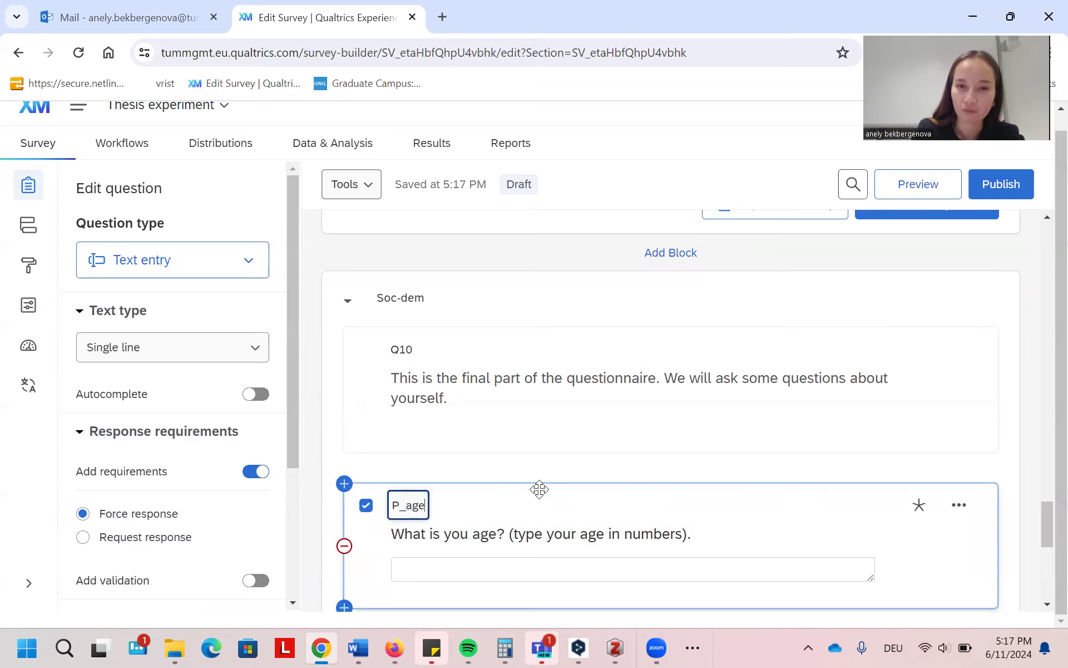
click(620, 485)
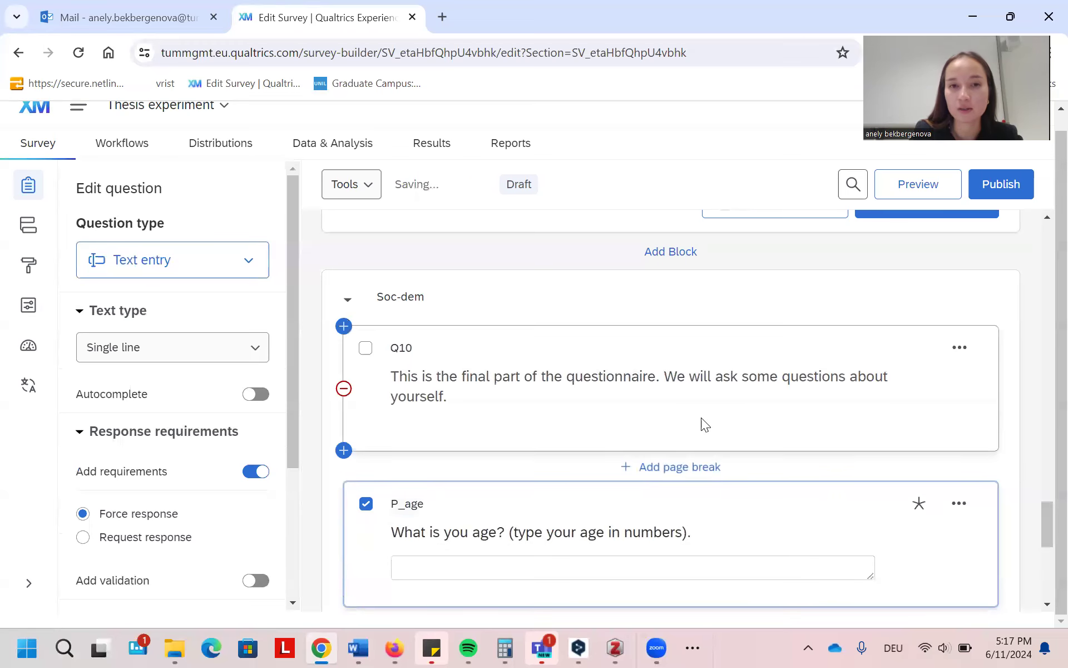
Add a question to the Thank you block and make it a Text / Graphic item.
scroll(706, 424, down, 5)
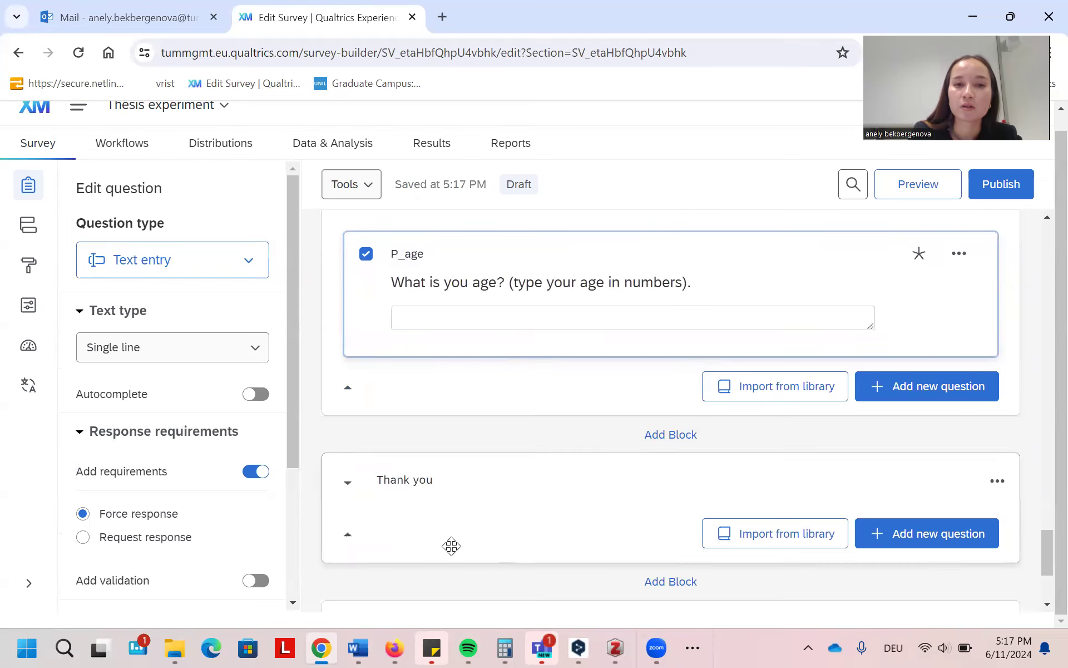
click(953, 537)
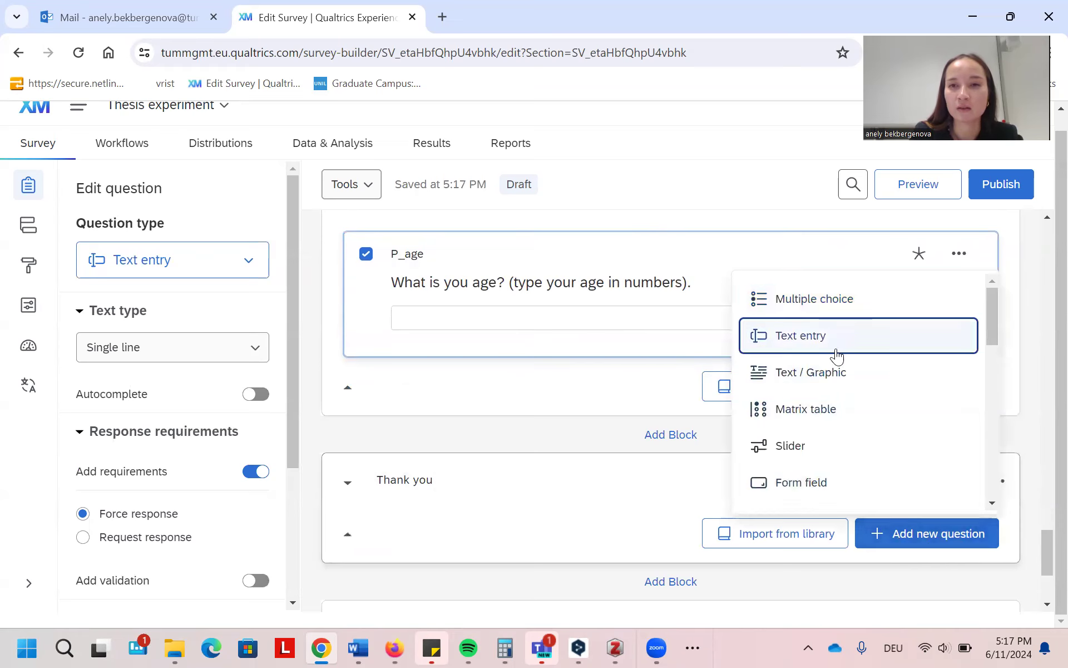
click(849, 301)
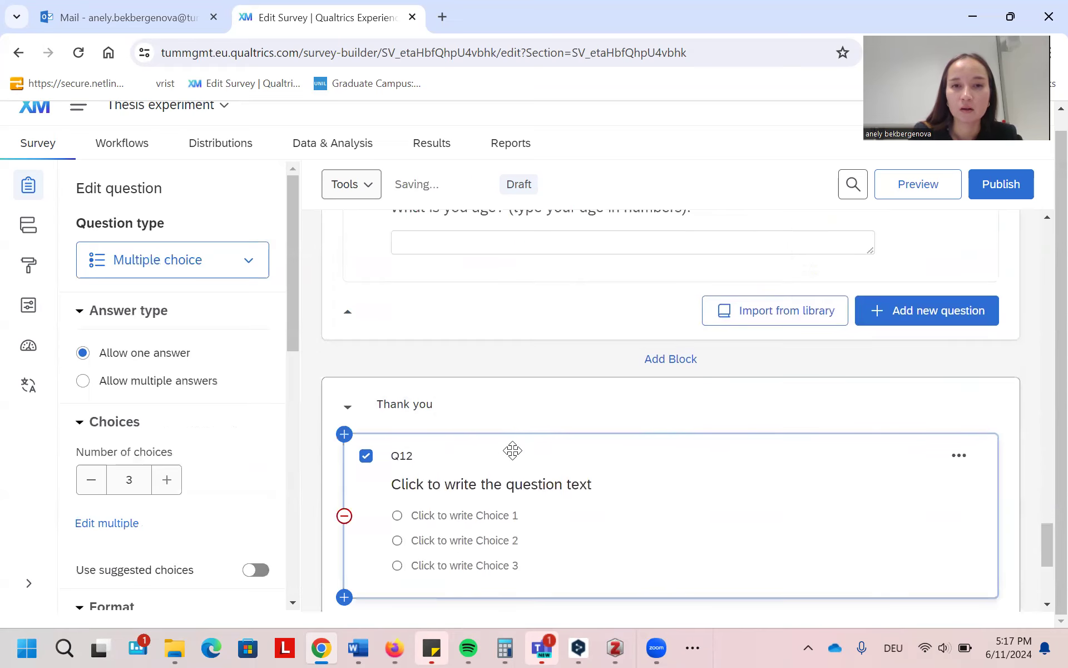
click(236, 272)
click(218, 367)
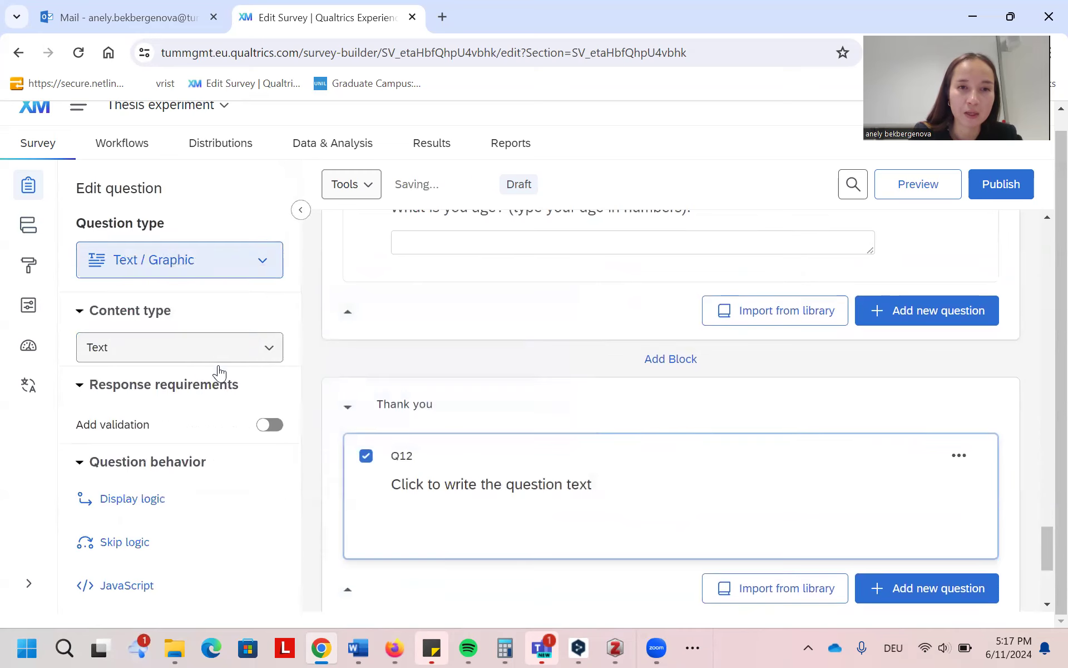
Set the Thank you block item's text to "Thank you for taking part in my survey!".
click(461, 483)
text(Thank you for taking part in my survey!)
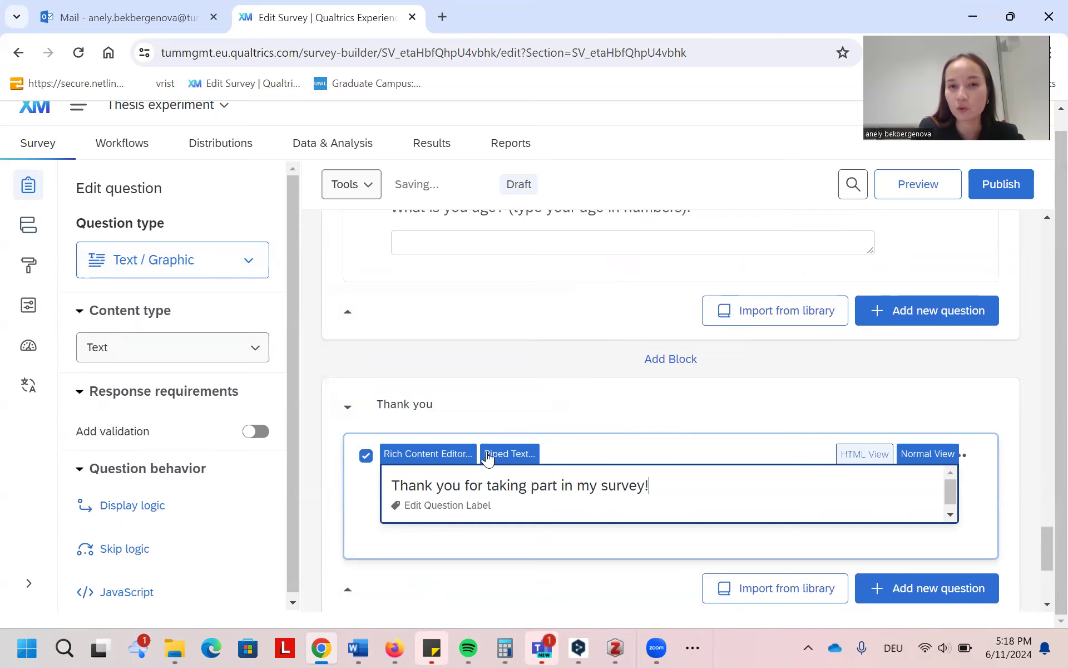
click(757, 408)
Review the survey's blocks from the Soc-dem block up to Consent and back down through both stimulus blocks.
scroll(731, 468, up, 9)
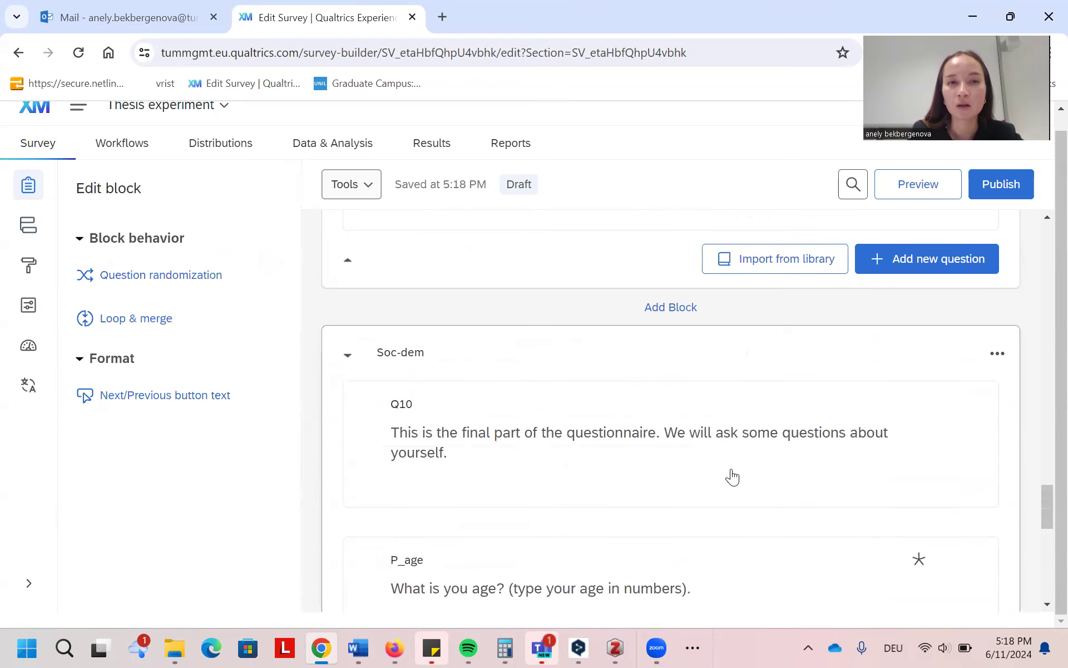
scroll(731, 469, up, 15)
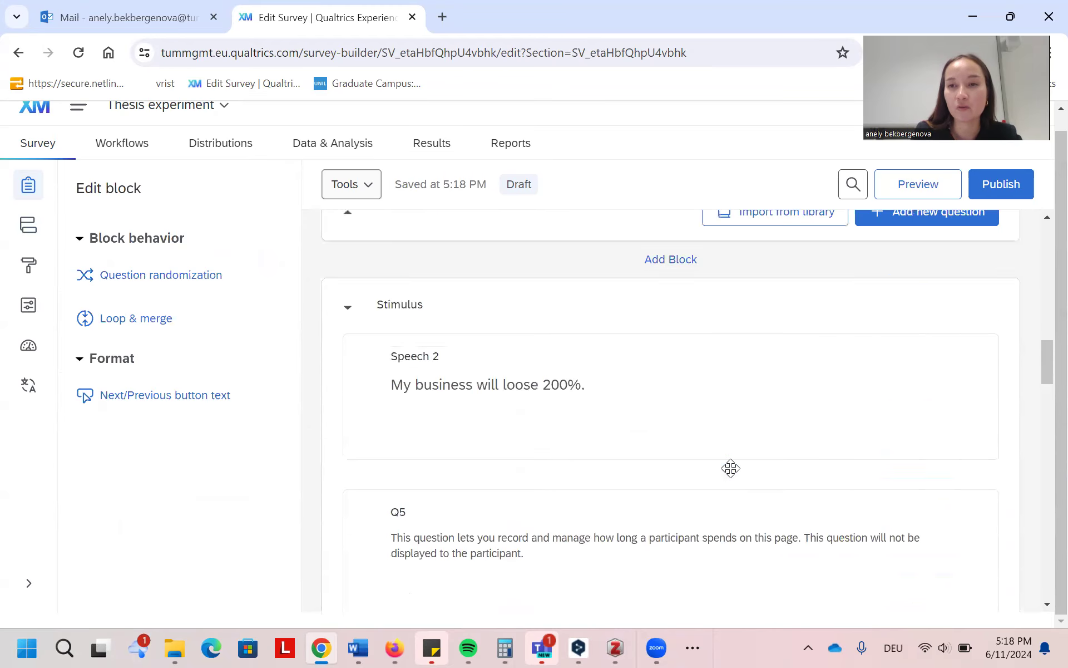
scroll(731, 469, up, 10)
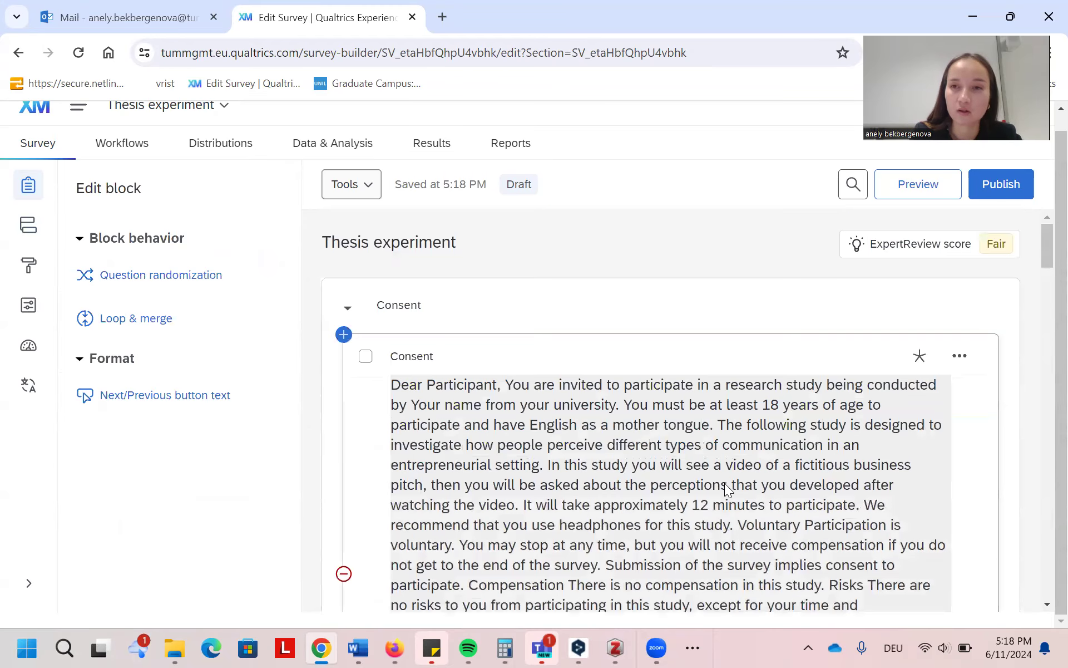
scroll(724, 483, down, 3)
scroll(684, 453, down, 10)
scroll(683, 453, up, 11)
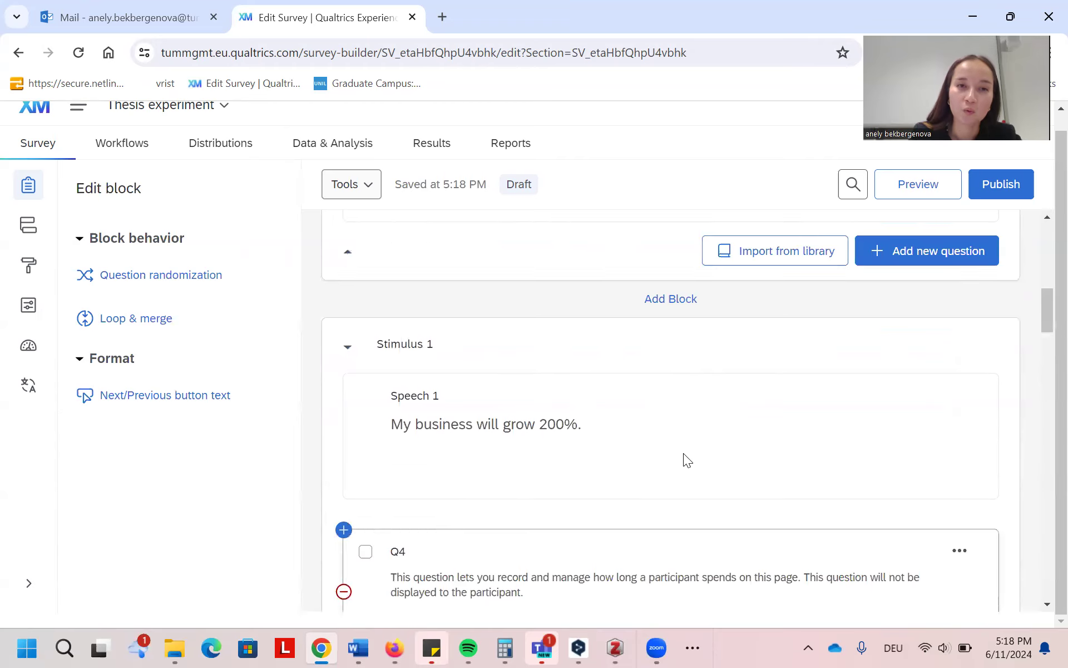
scroll(687, 460, down, 6)
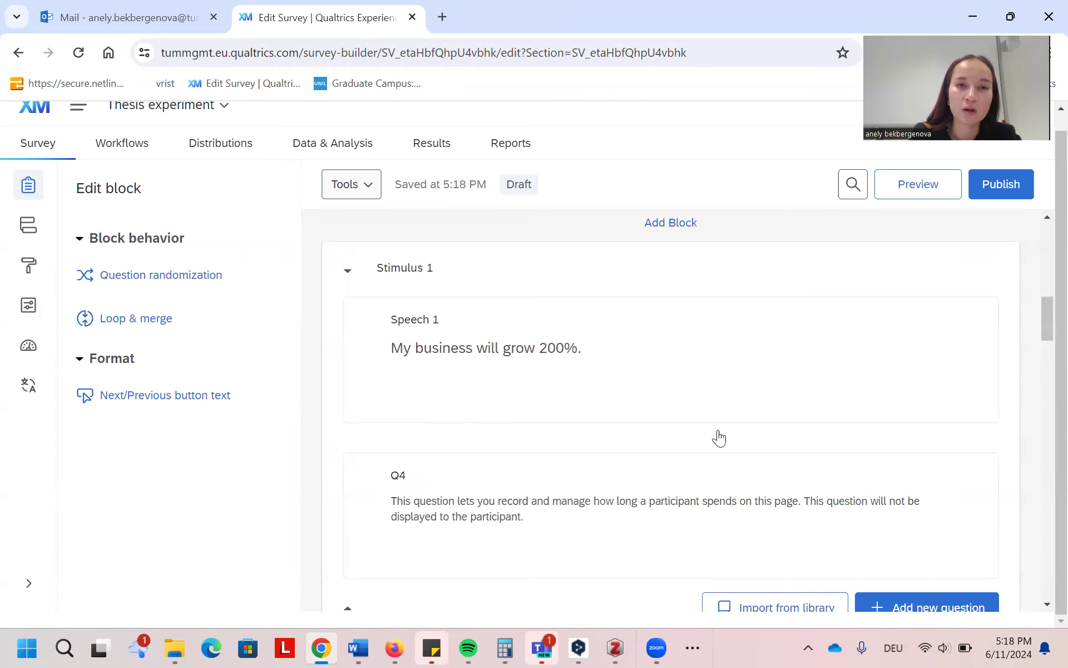
scroll(521, 447, down, 9)
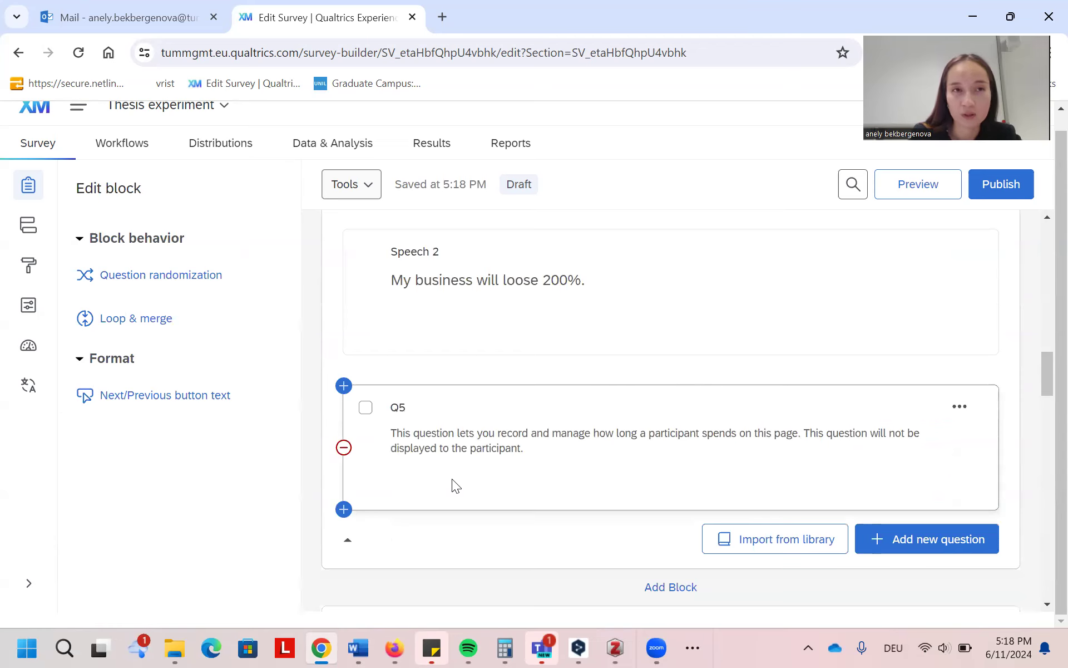
Open the survey flow and add a Branch element directly below the Consent block.
click(27, 226)
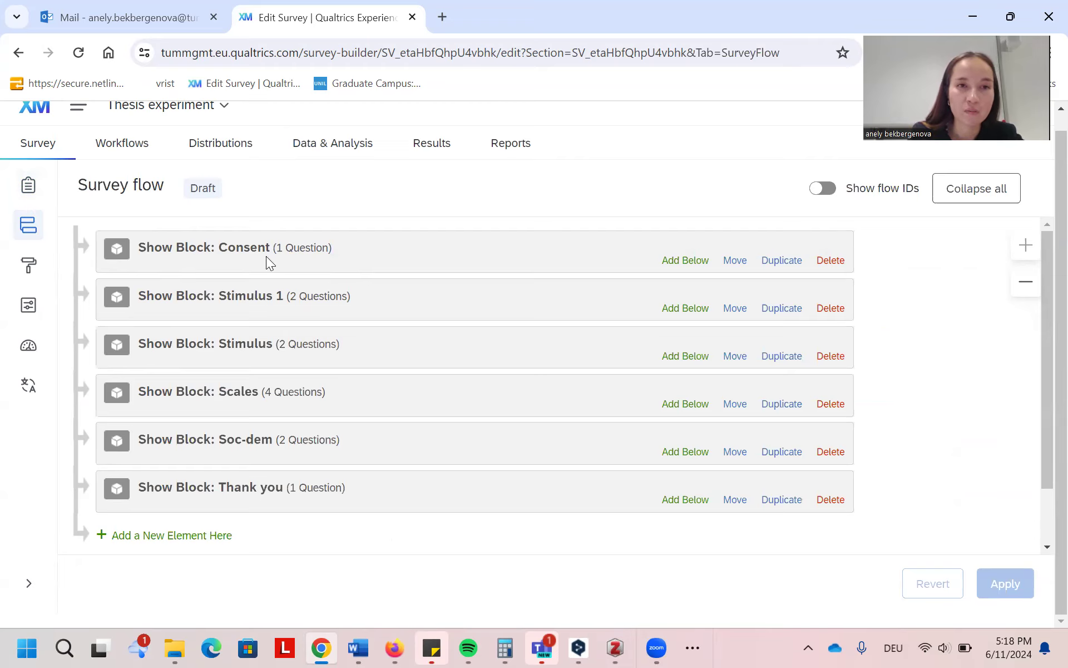
click(694, 263)
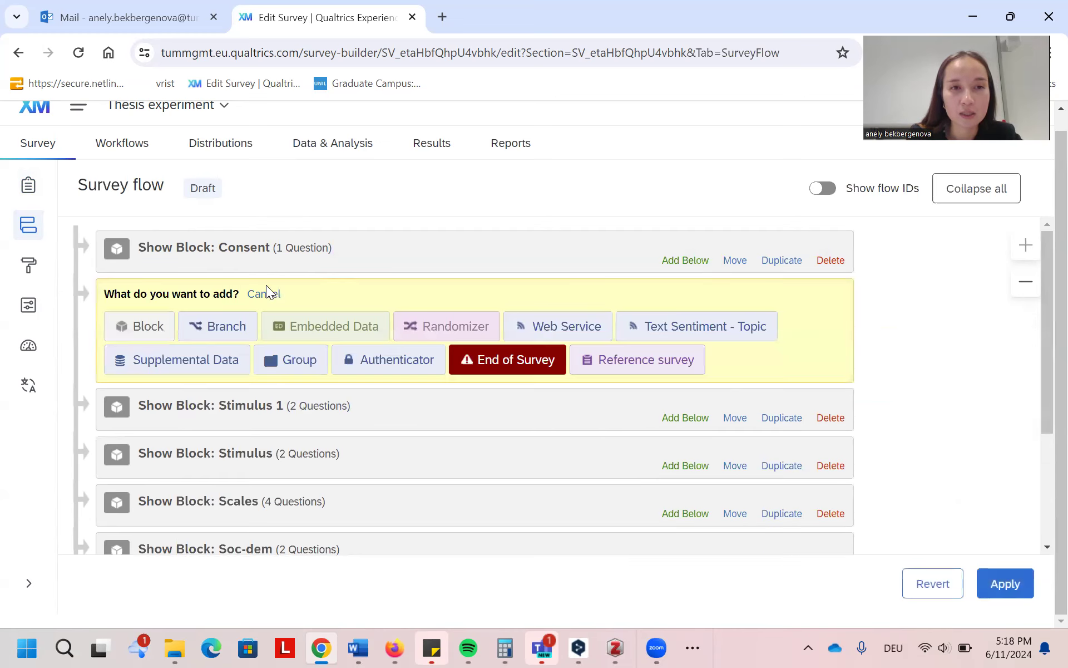
click(224, 325)
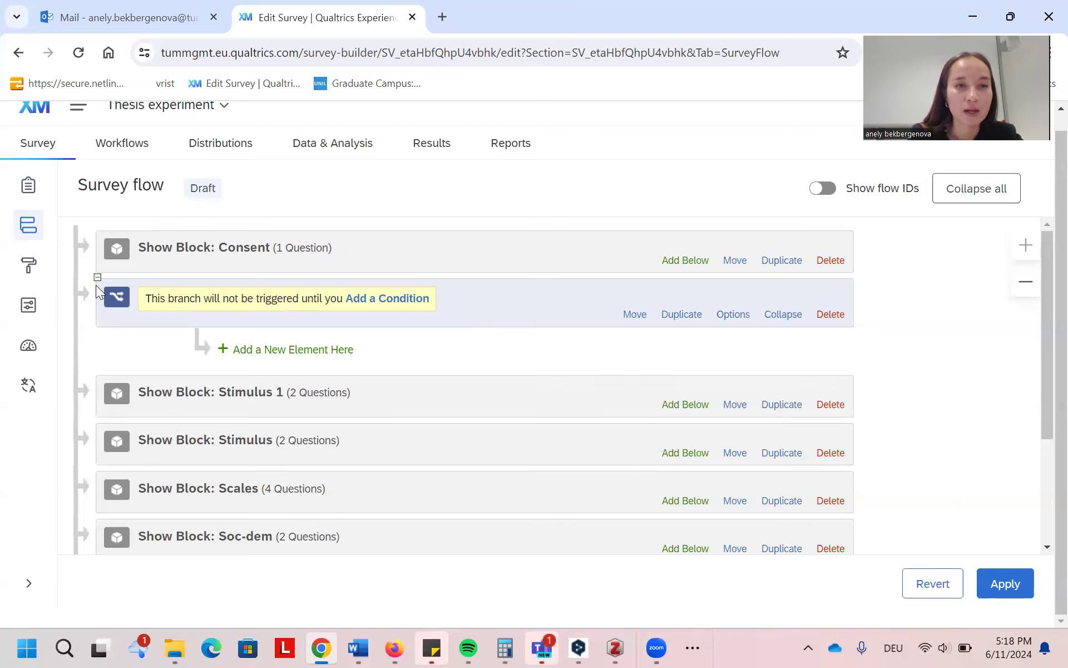
Set the branch condition to the Consent question's "No, I do not consent." Is Selected, and add an End of Survey element under it.
click(406, 299)
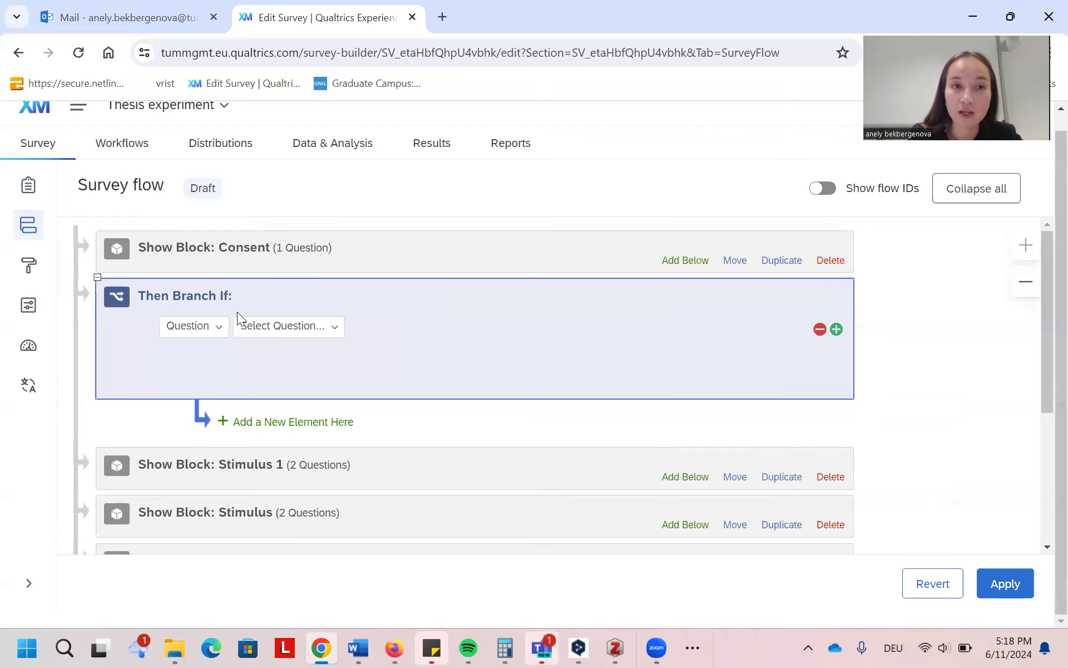
click(217, 333)
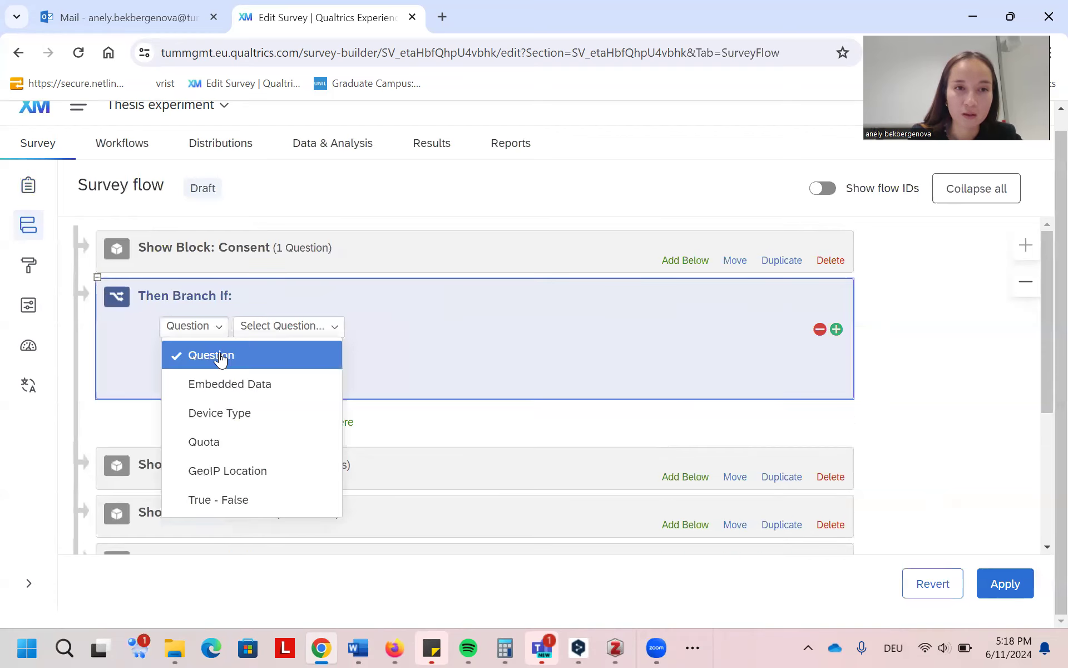
click(222, 356)
click(269, 331)
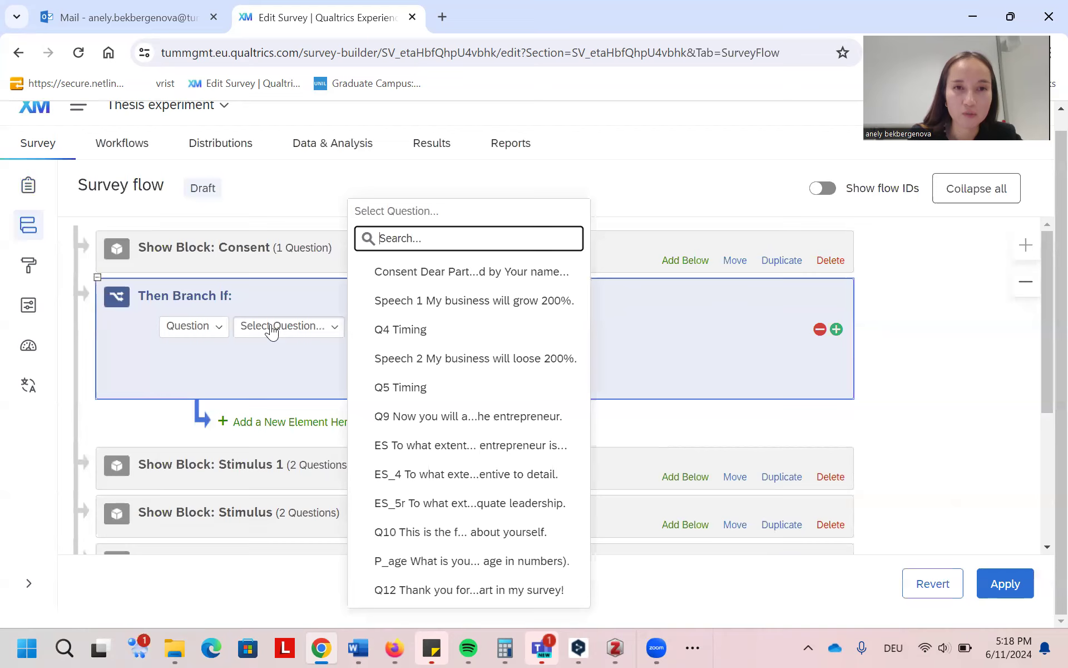
click(455, 276)
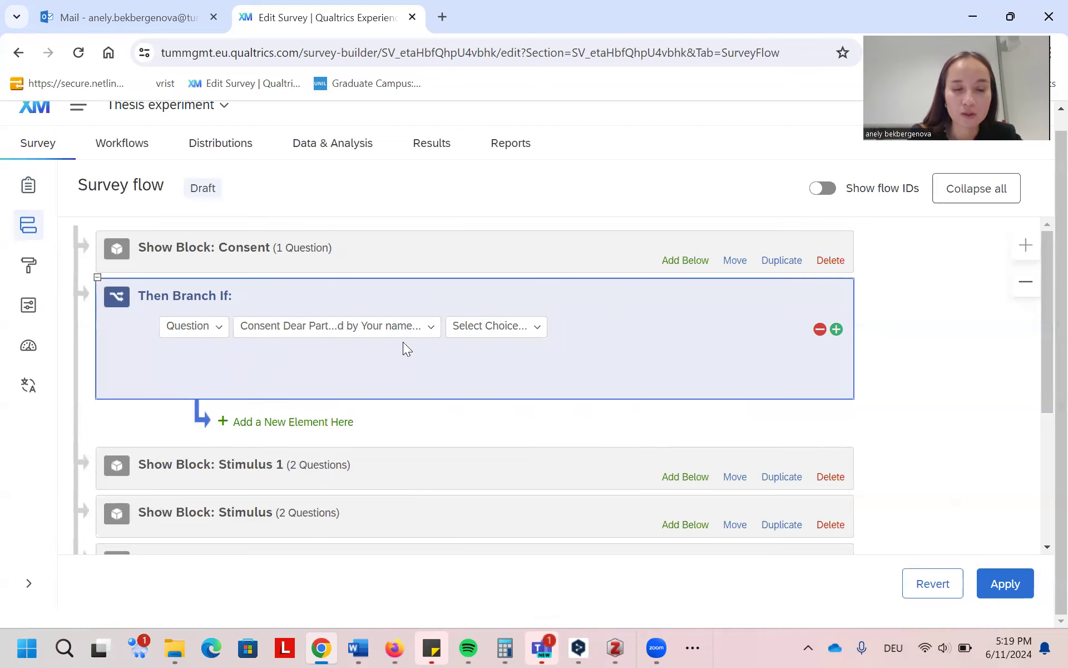
click(543, 333)
click(547, 437)
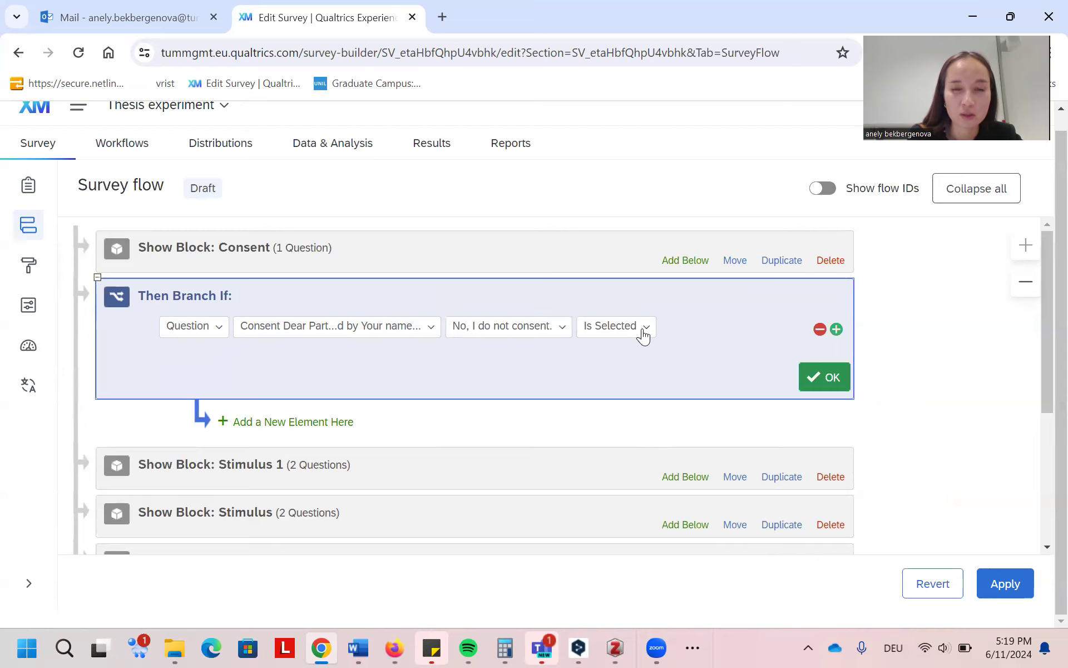
click(824, 376)
click(299, 392)
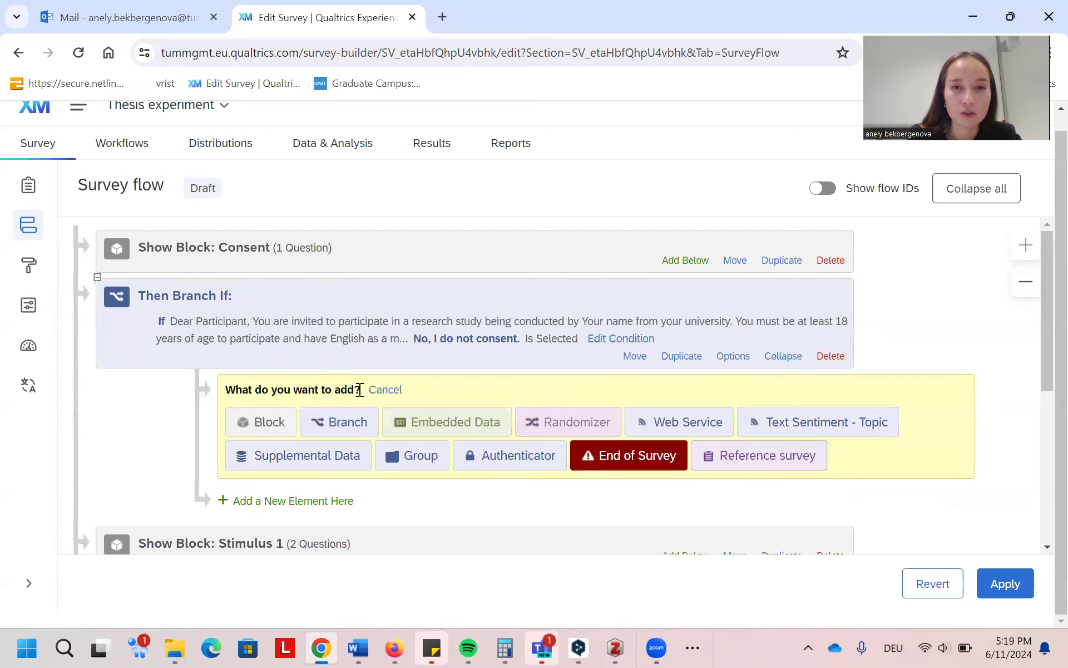
click(631, 456)
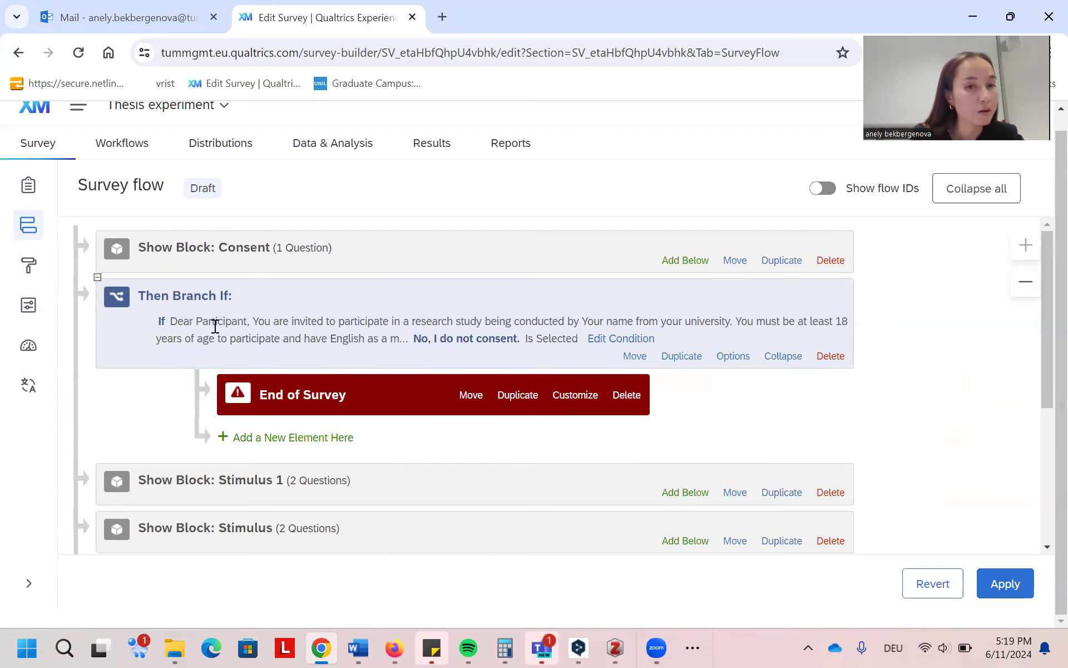
Add a Randomizer directly below the branch and move the Stimulus 1 and Stimulus blocks into it.
scroll(169, 409, down, 2)
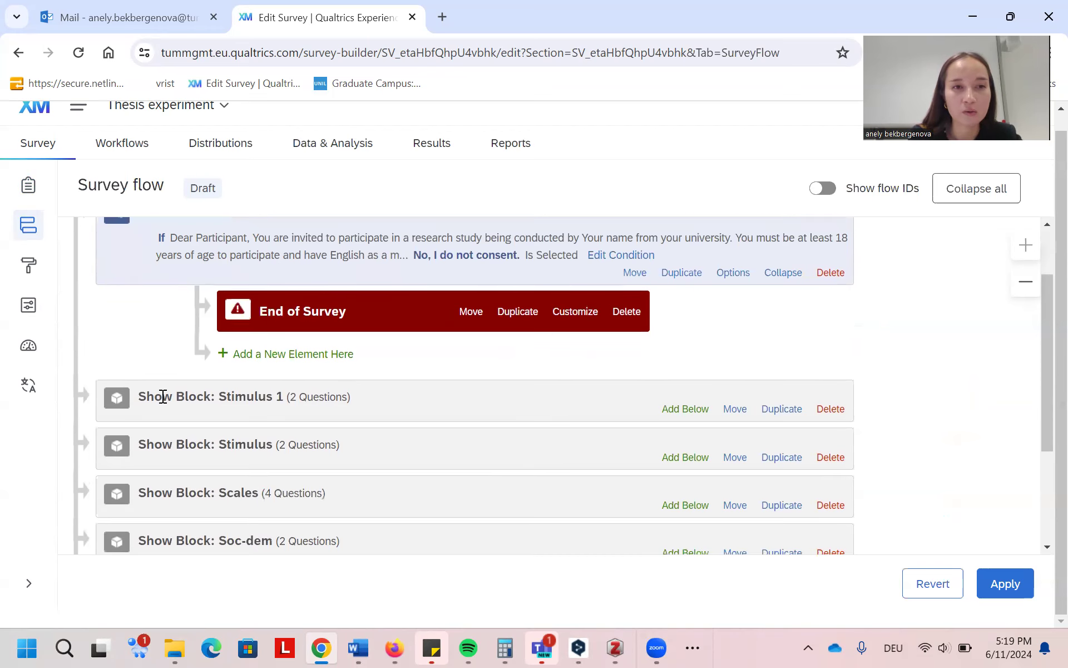
scroll(162, 393, down, 3)
scroll(162, 389, up, 5)
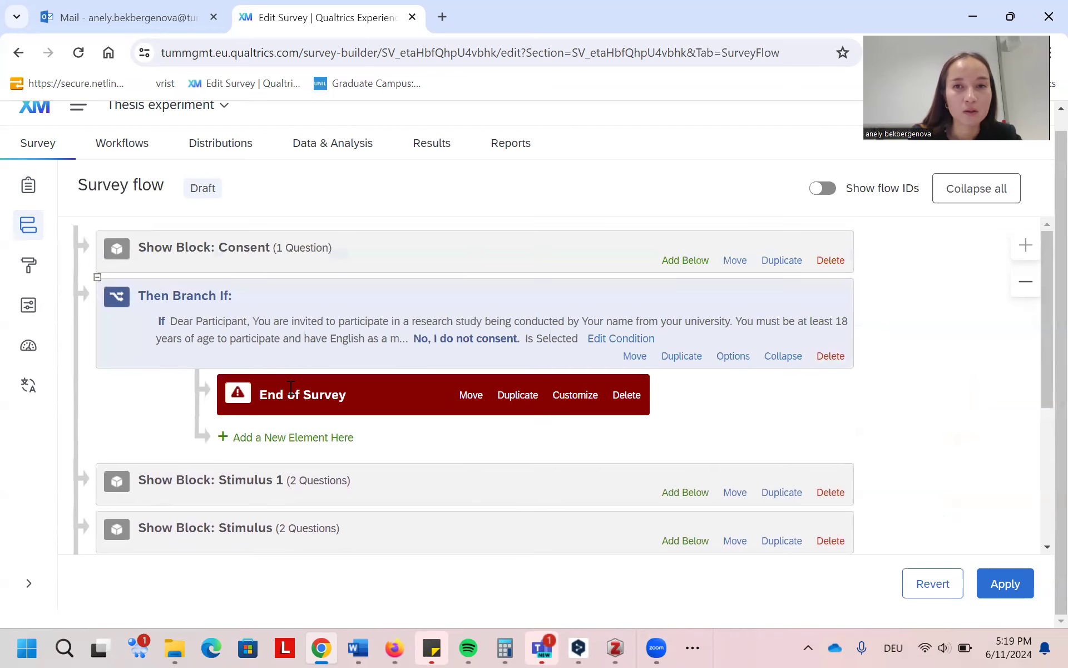
click(690, 261)
click(435, 318)
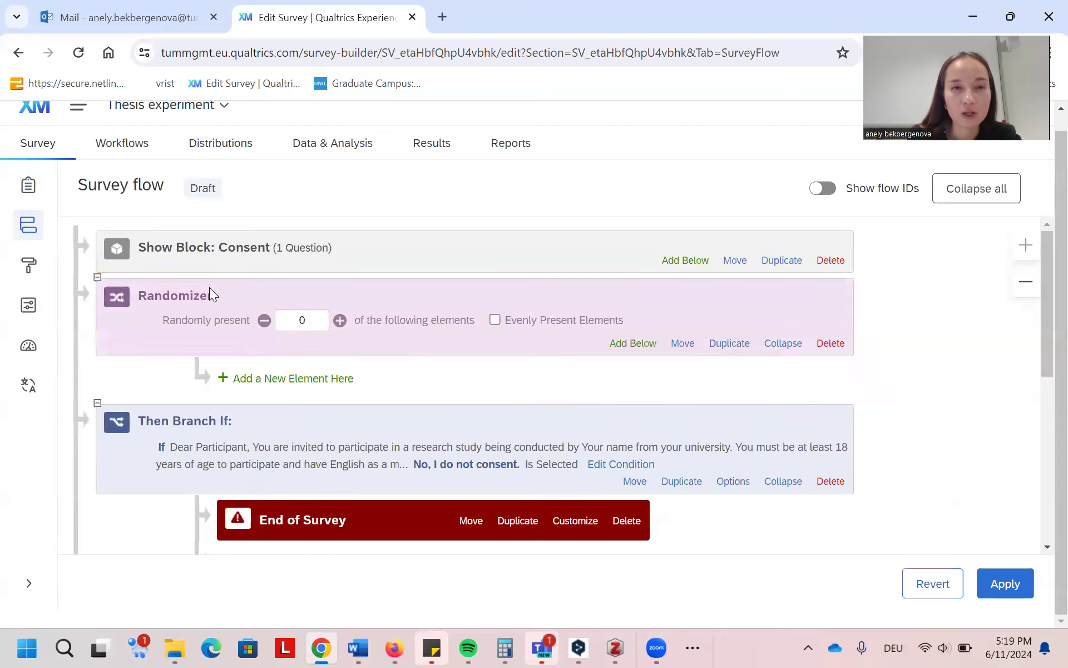
drag(682, 343, 638, 485)
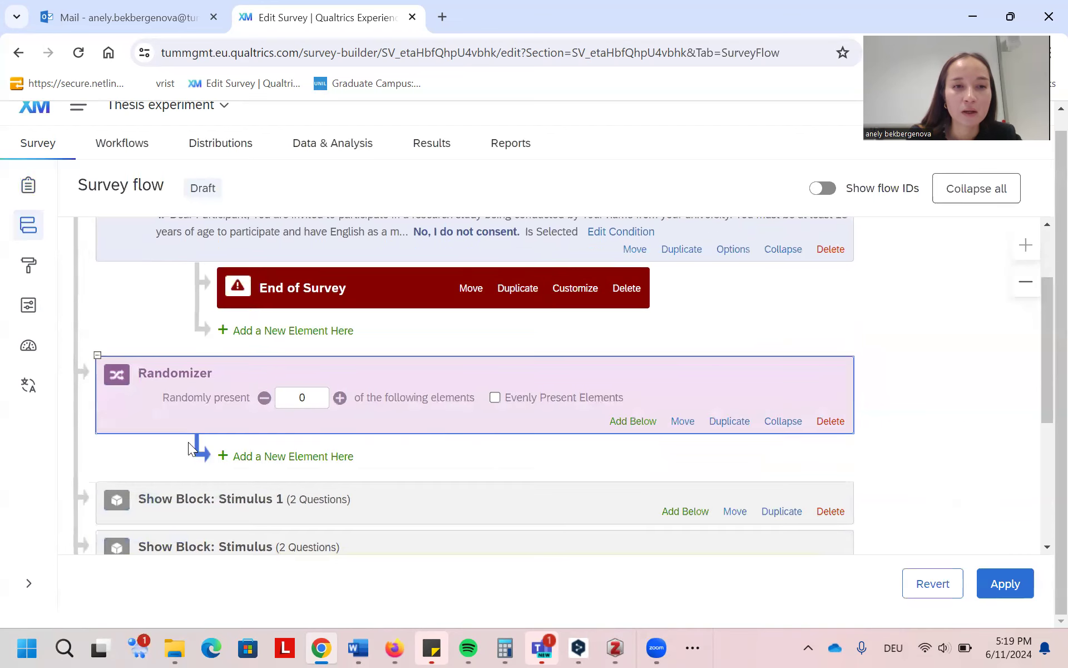
drag(747, 514, 753, 455)
drag(737, 395, 783, 343)
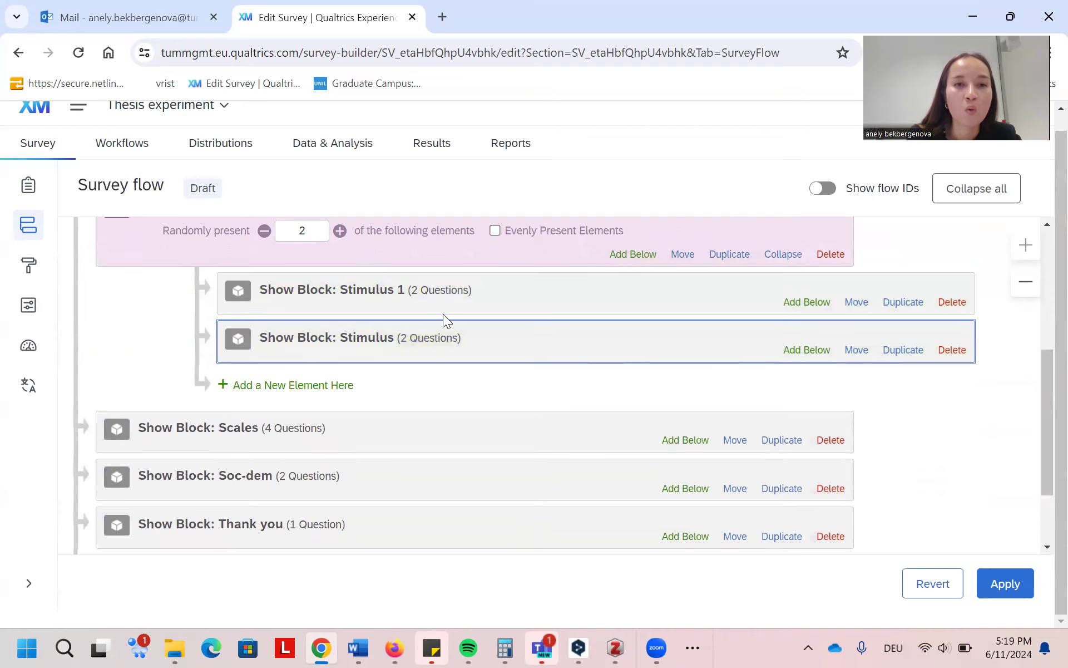
Set the randomizer to randomly present 1 of its elements and enable Evenly Present Elements.
scroll(443, 314, up, 3)
scroll(388, 386, down, 2)
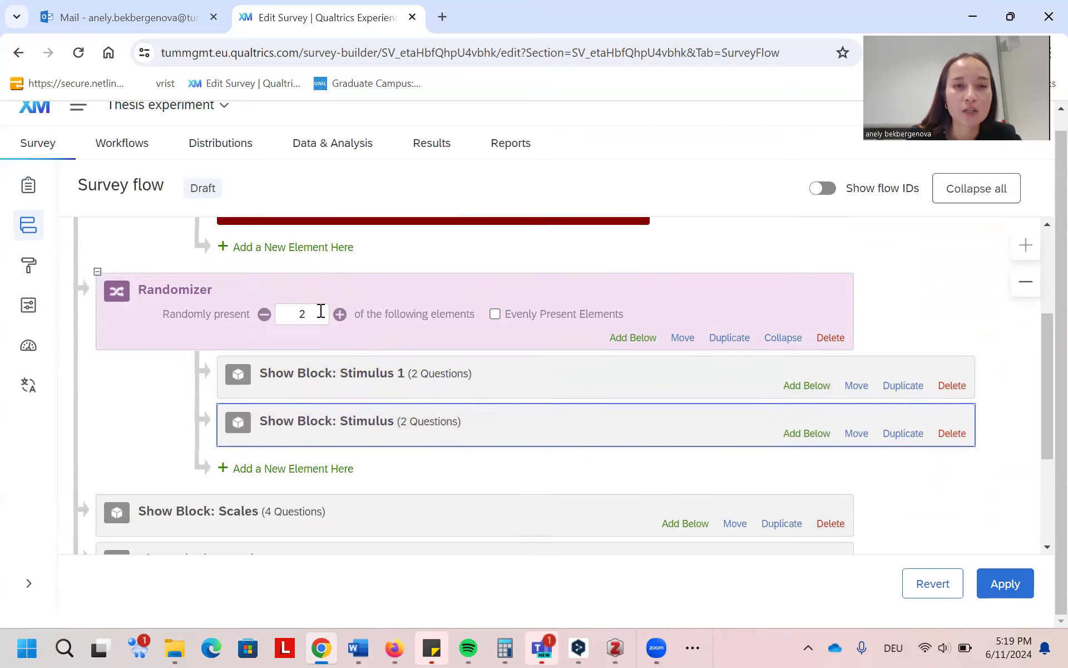
click(264, 314)
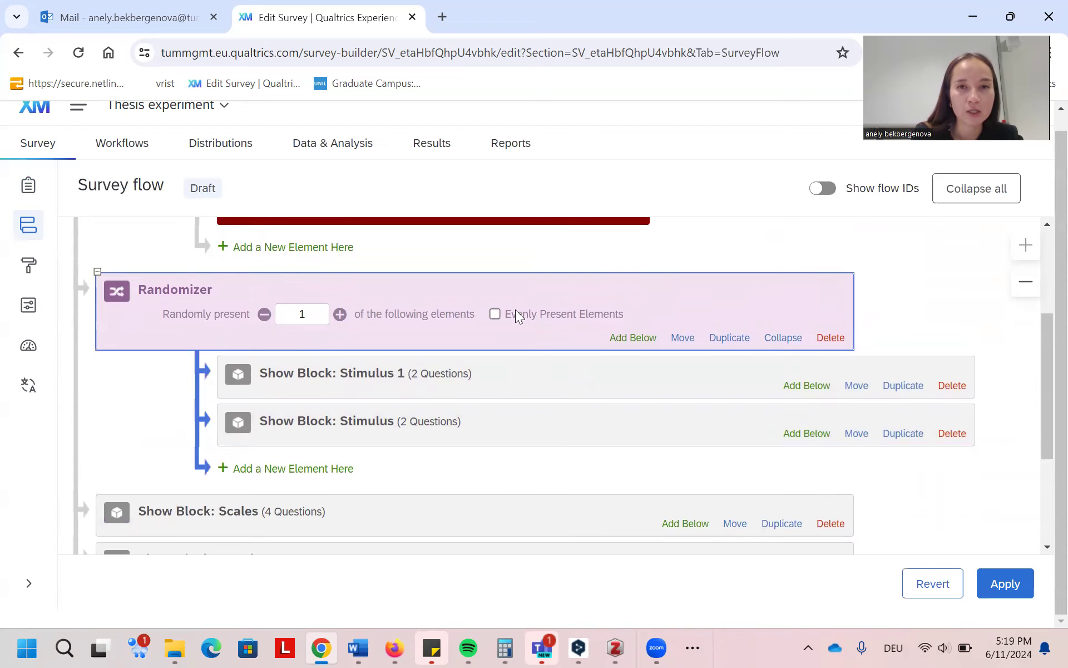
click(496, 311)
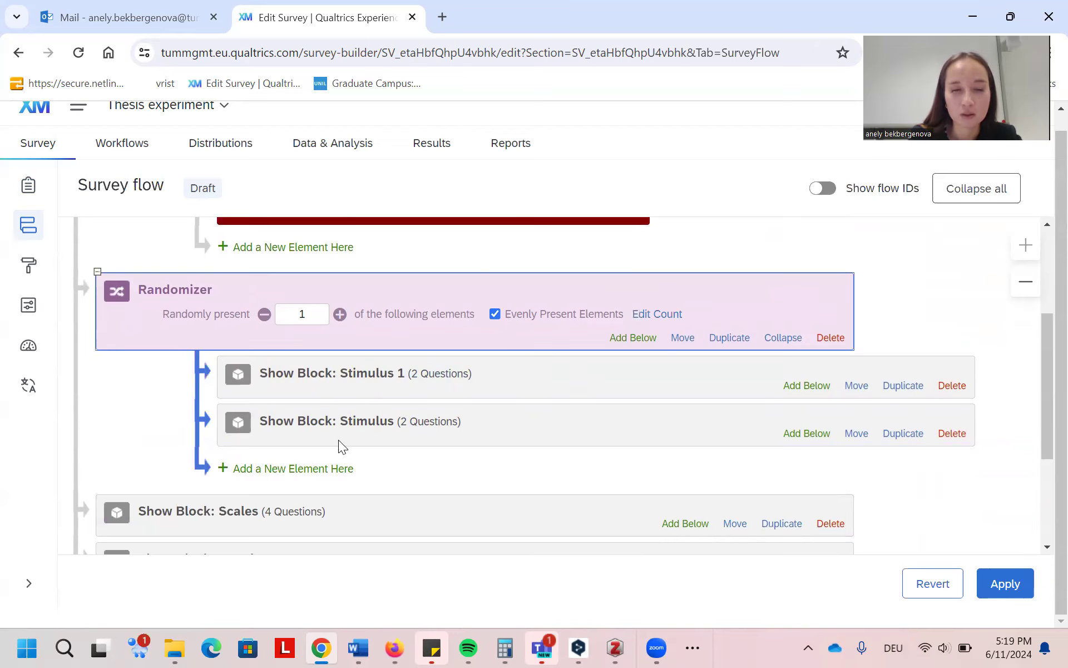
Add a group named 1 as the first element of the randomizer and move the Stimulus 1 block into it.
scroll(219, 316, down, 2)
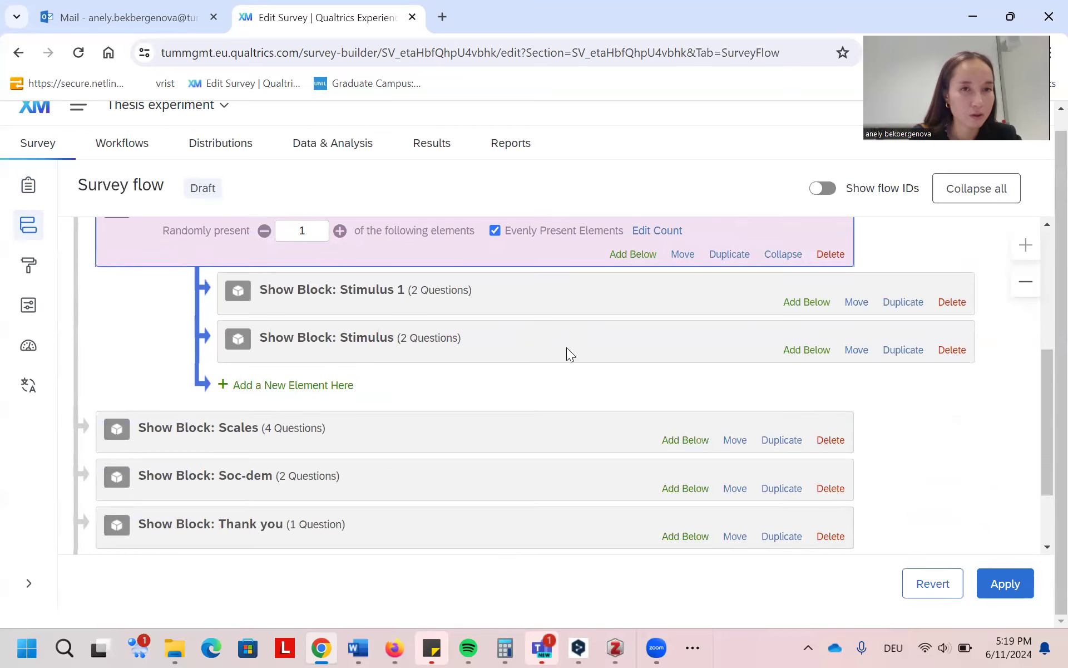
click(652, 255)
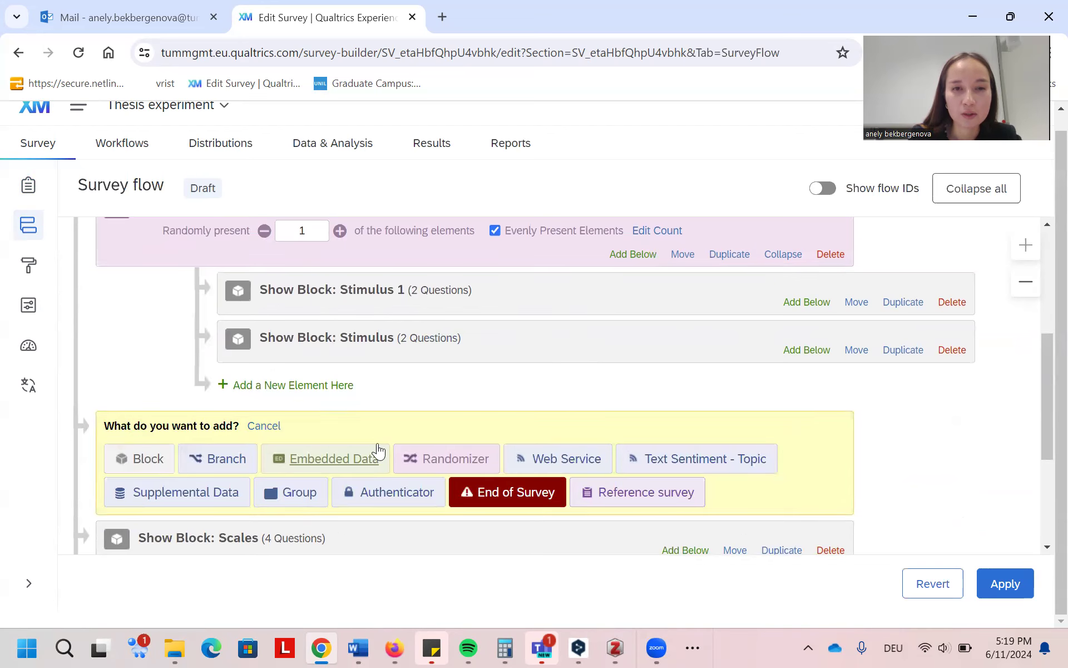
click(283, 493)
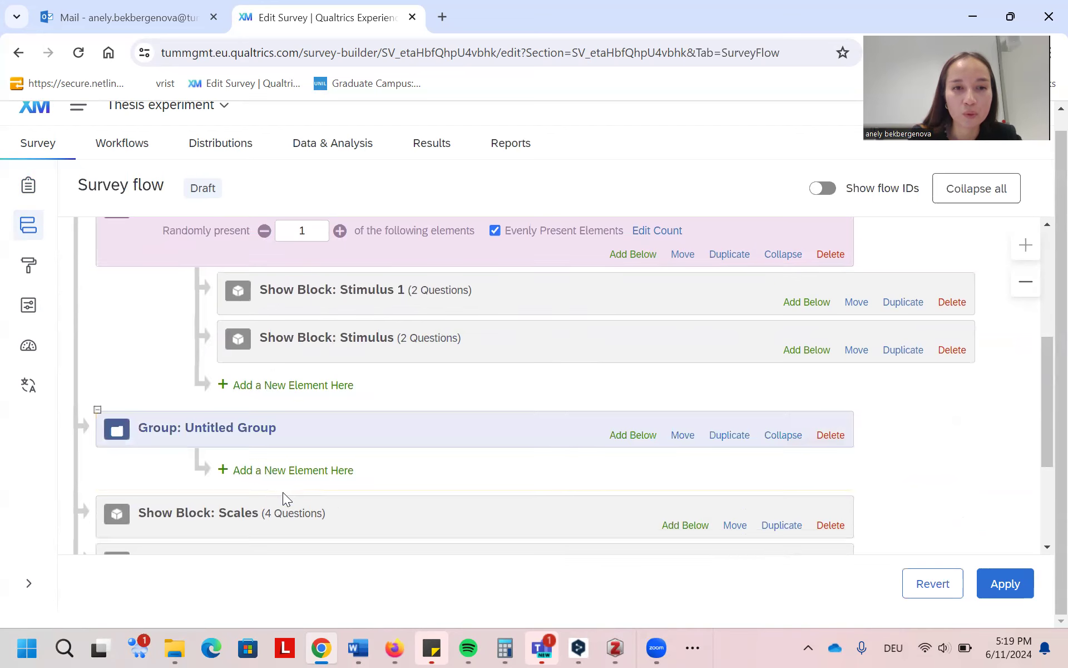
click(238, 428)
double_click(263, 426)
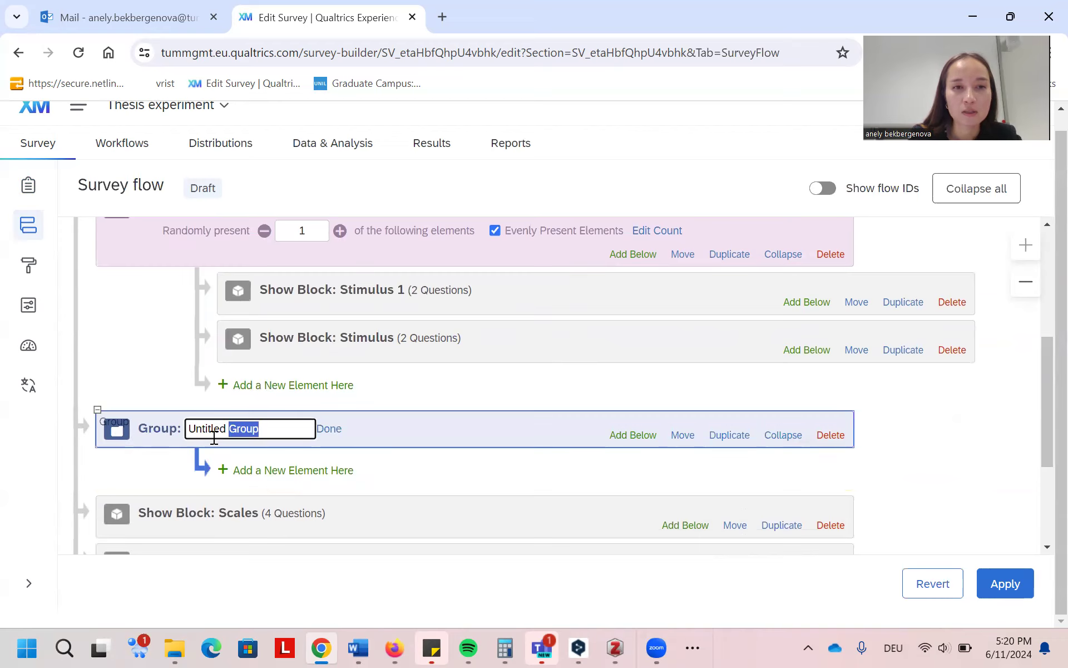
key(BackSpace)
key(BackSpace)
key(BackSpace)
key(BackSpace)
key(BackSpace)
key(BackSpace)
key(BackSpace)
key(BackSpace)
key(BackSpace)
key(BackSpace)
text(1)
click(332, 430)
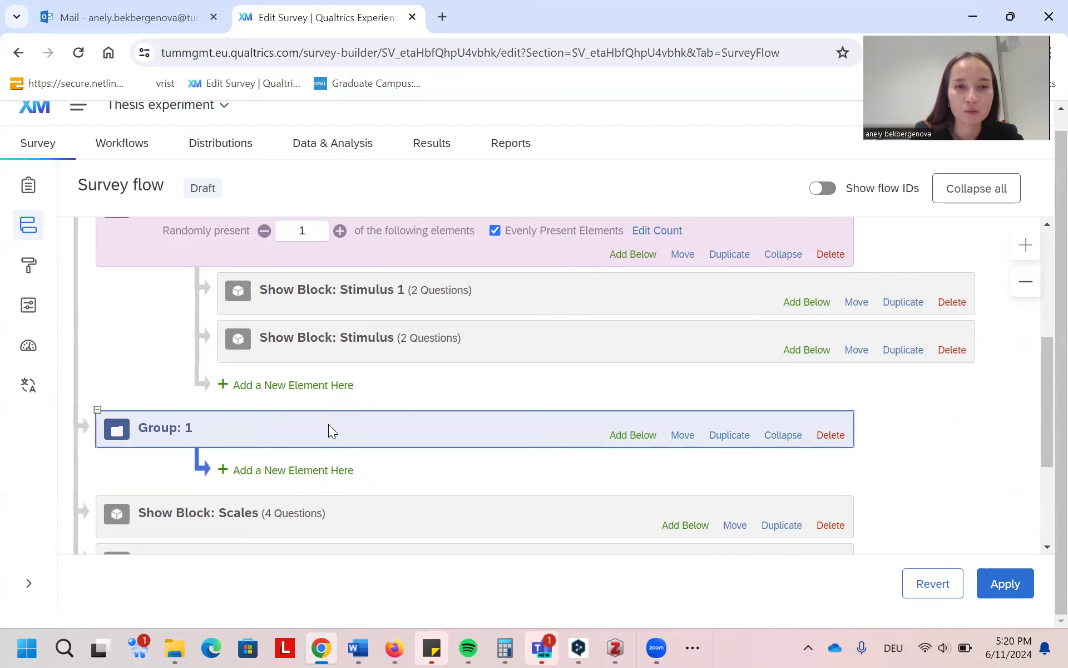
drag(685, 434, 686, 276)
drag(854, 385, 851, 349)
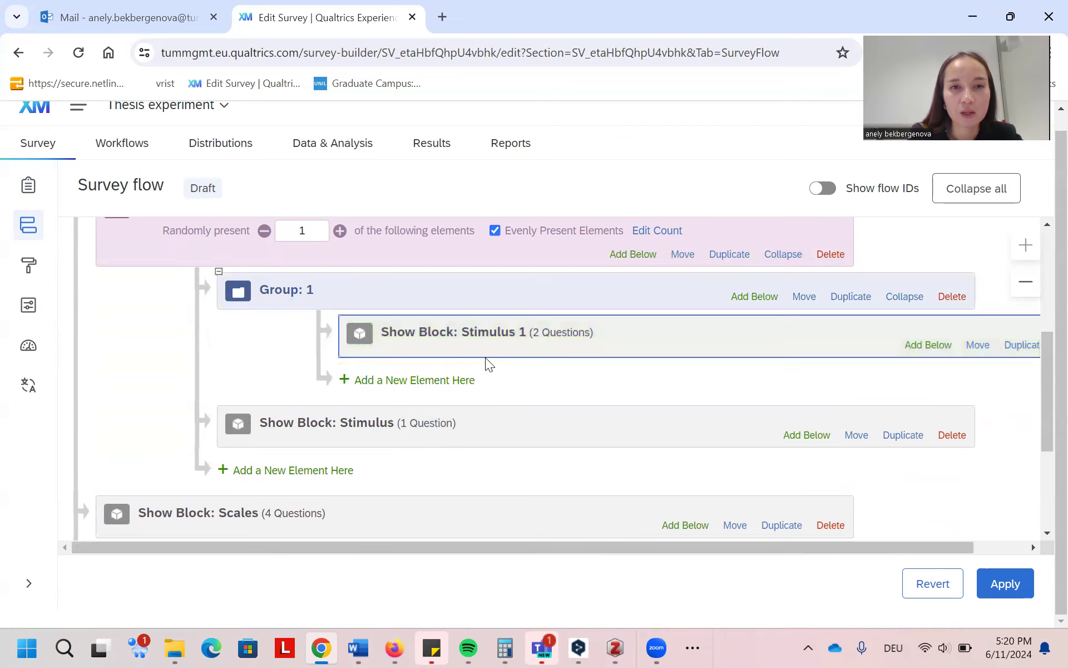
Add embedded data to Group 1 with field id set to 1, and place it above the Stimulus 1 block.
click(425, 383)
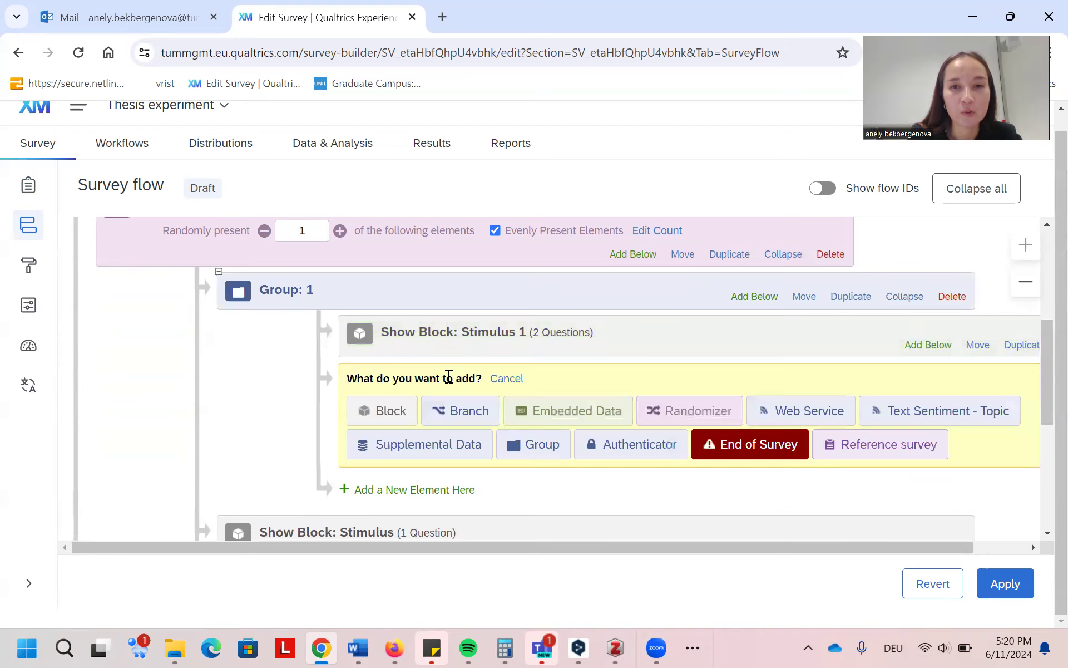
click(580, 411)
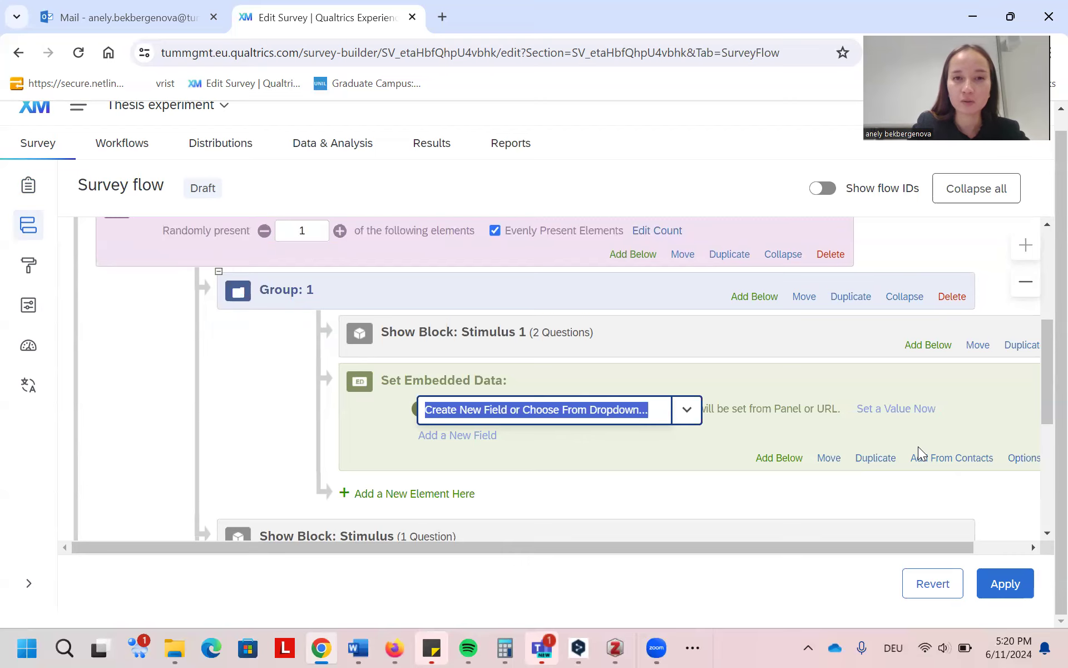
text(id)
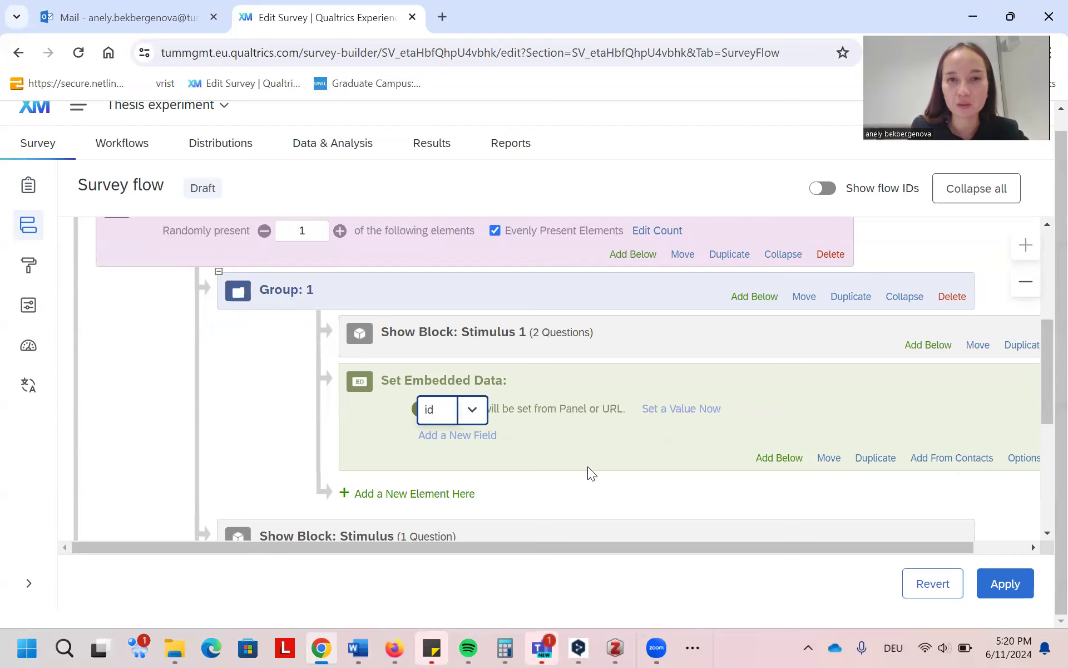
click(582, 433)
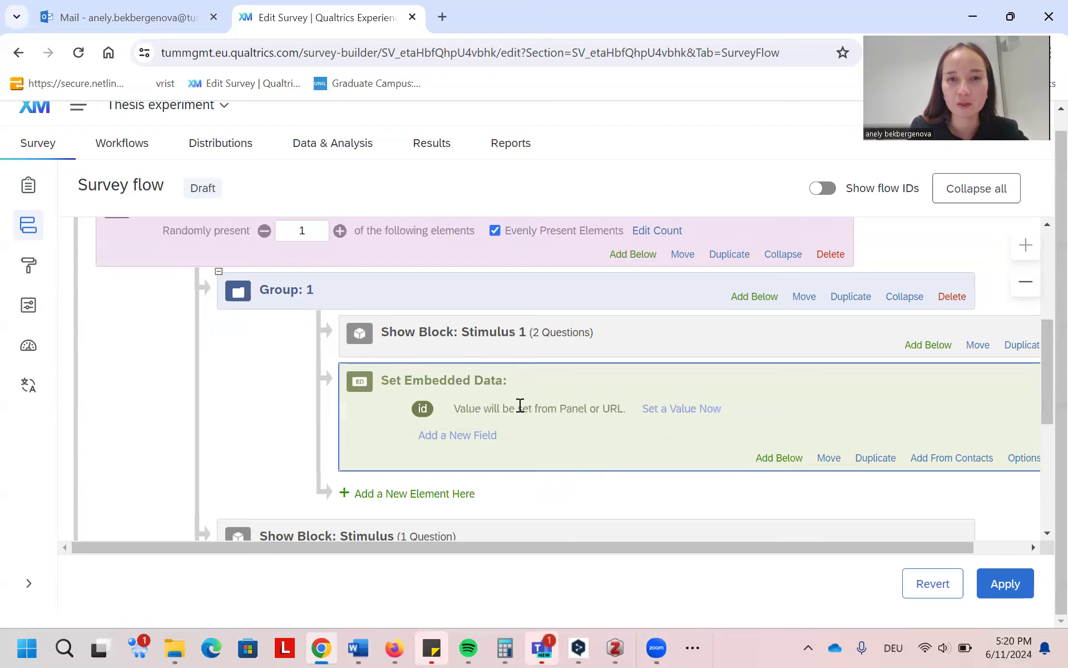
click(675, 409)
text(1)
click(695, 427)
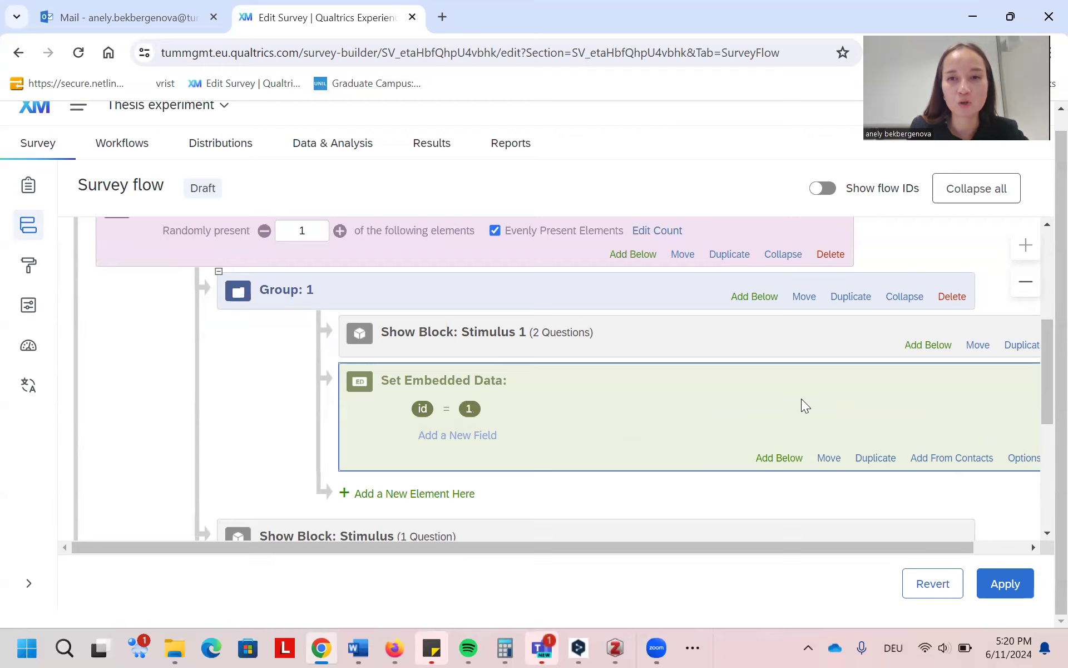
drag(829, 457, 791, 322)
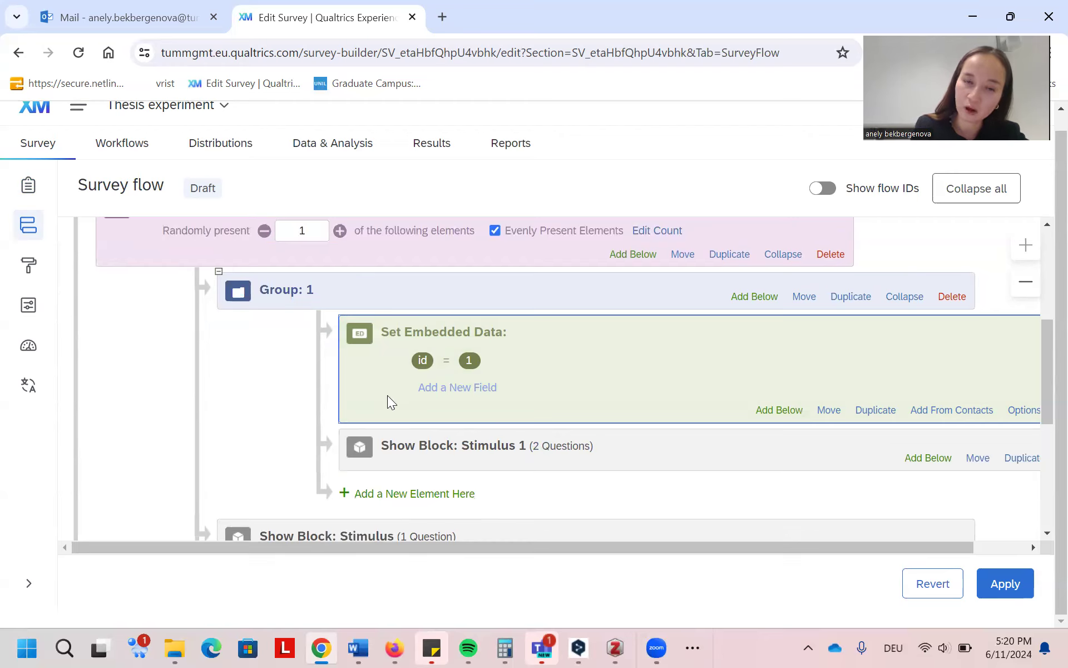
Add a second group inside the randomizer, below the Stimulus block, and name it 2.
scroll(453, 378, down, 5)
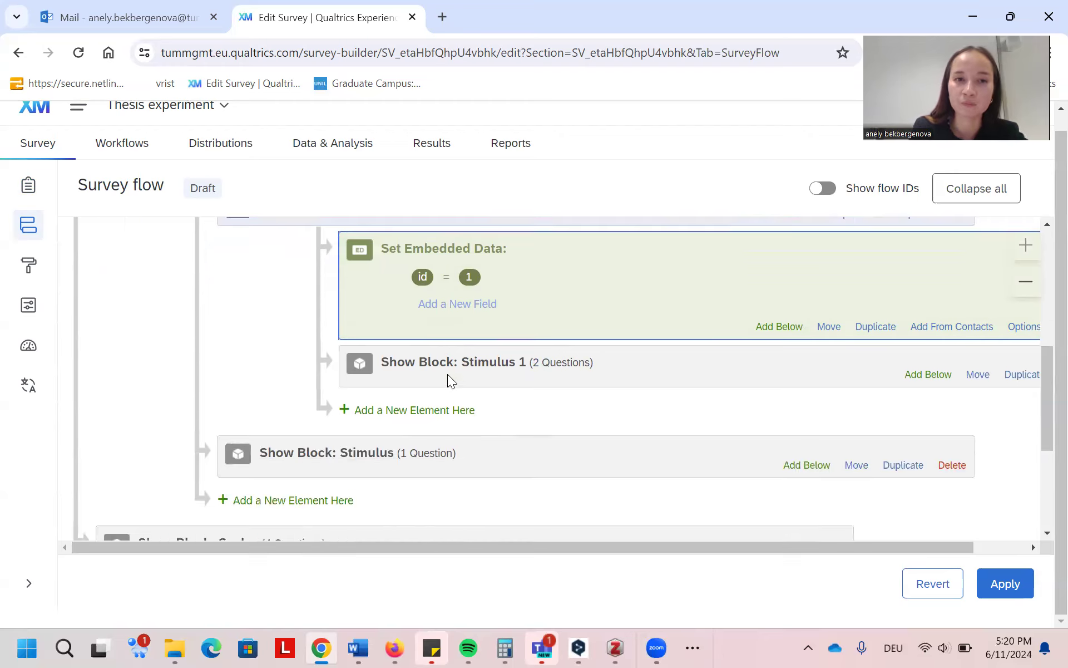
scroll(343, 323, up, 2)
scroll(329, 356, down, 1)
scroll(314, 391, down, 1)
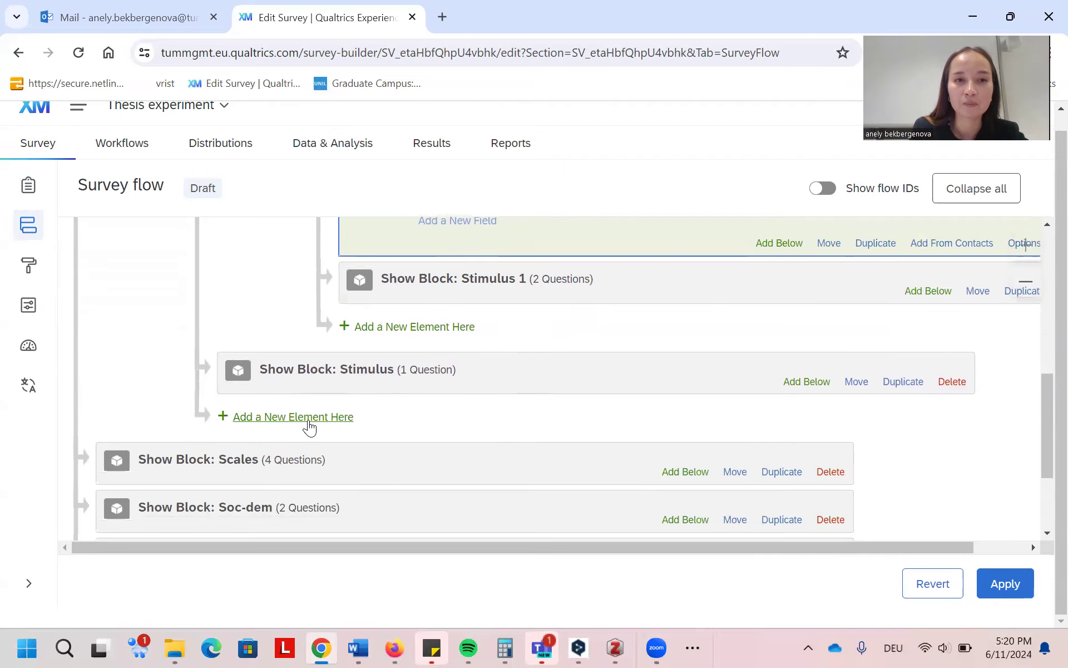
click(312, 419)
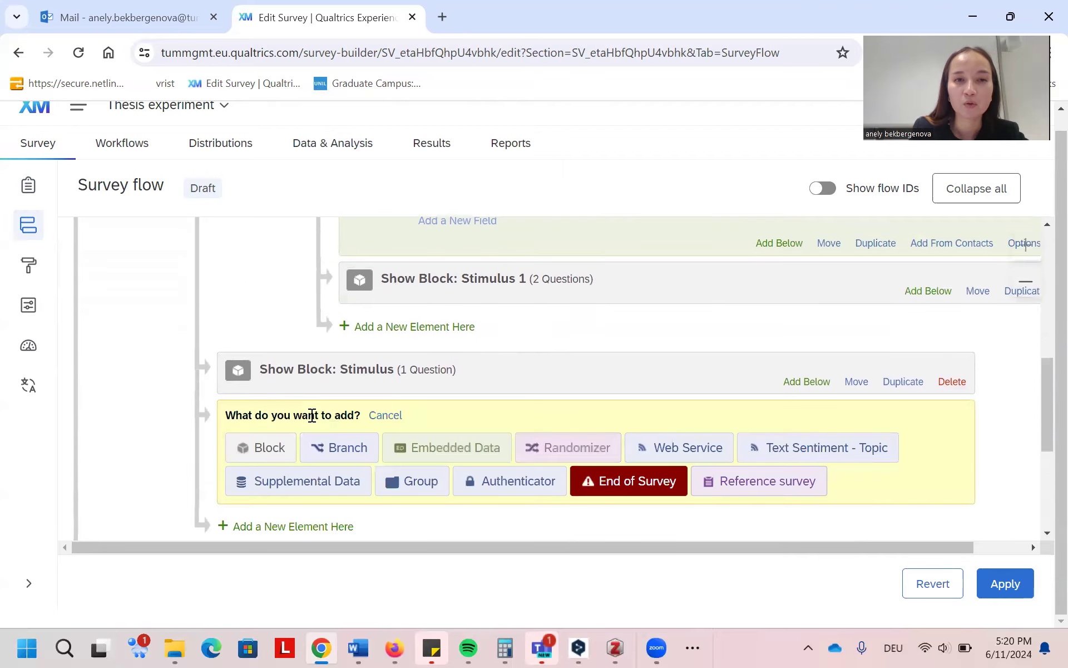
click(437, 484)
click(351, 421)
double_click(367, 417)
triple_click(367, 417)
text(2)
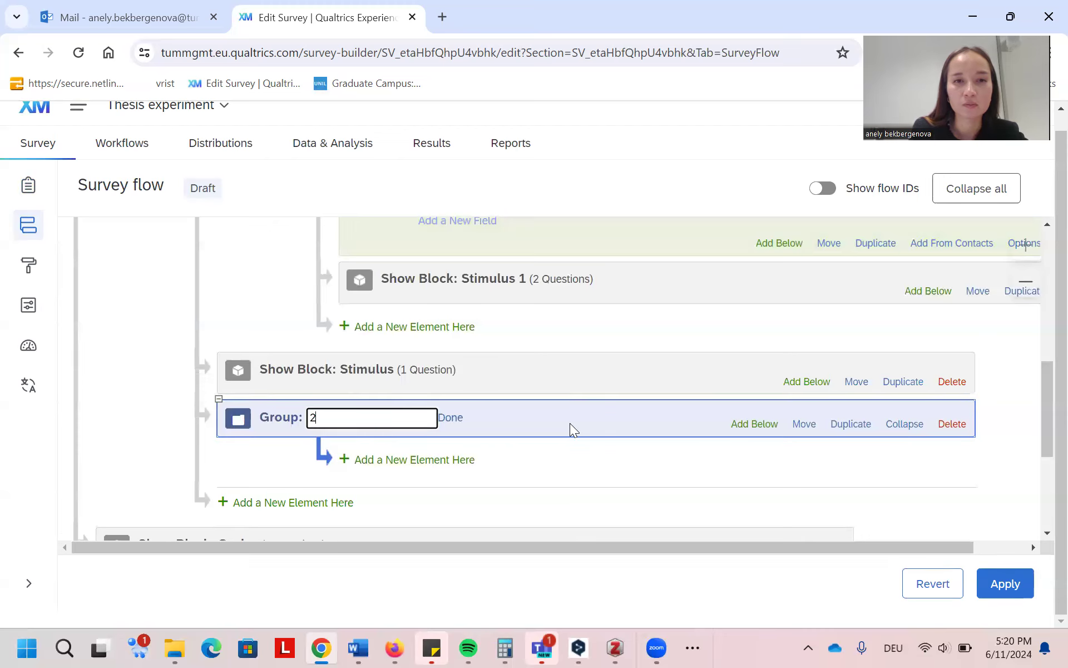
key(Return)
Duplicate Group 1's embedded data element, move the copy into Group 2, and set its id to 2.
scroll(680, 338, up, 5)
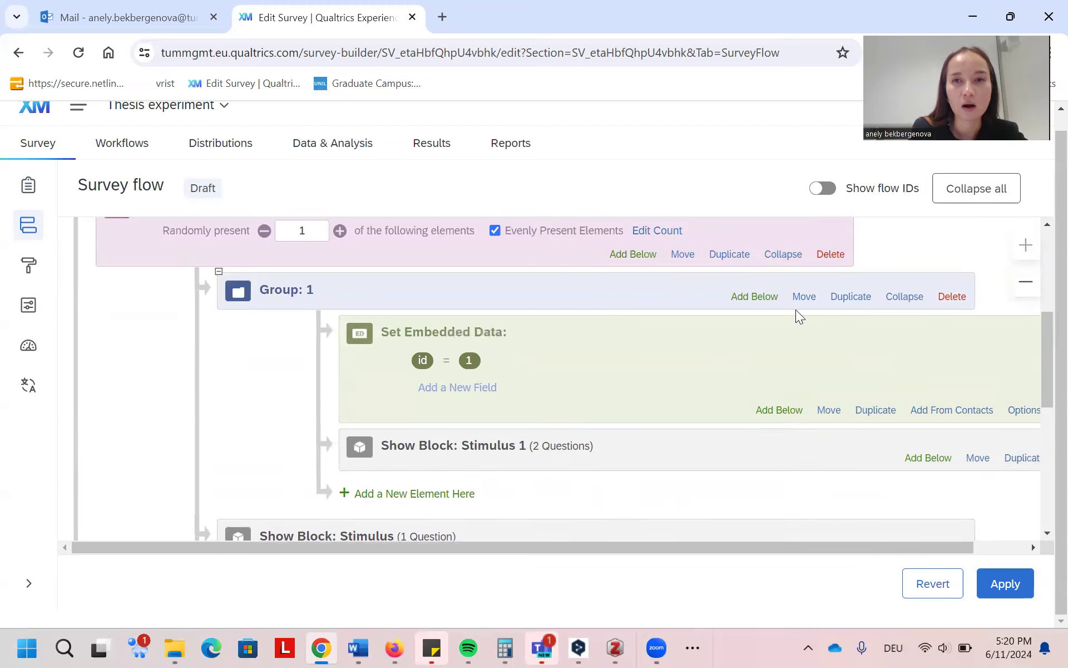
click(876, 412)
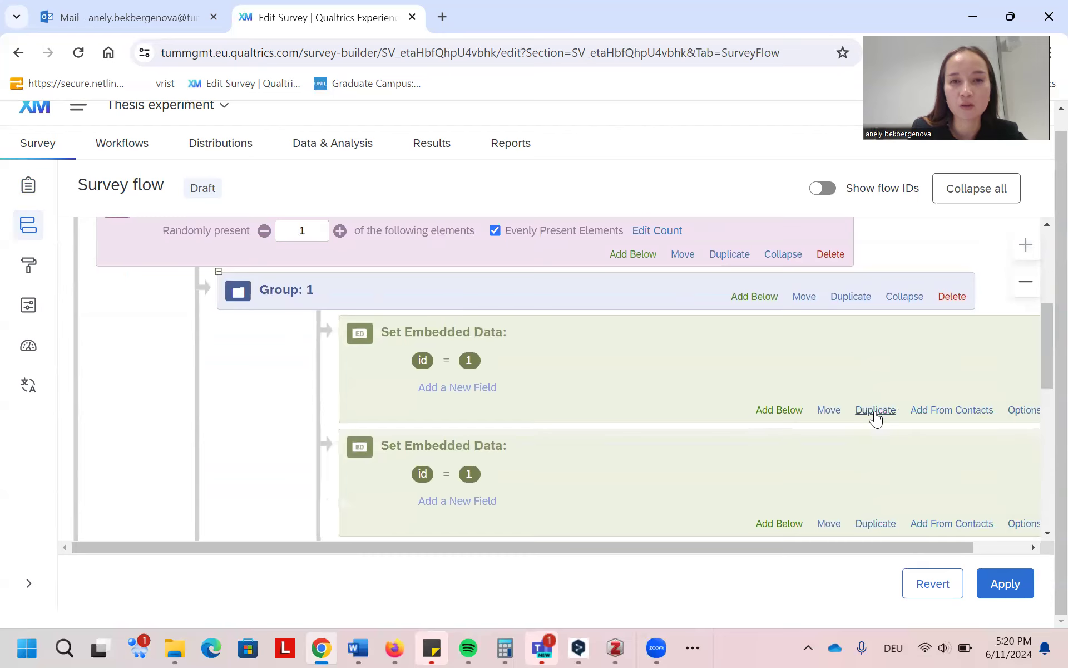
scroll(588, 401, down, 3)
drag(833, 354, 720, 394)
click(492, 295)
key(BackSpace)
text(2)
click(689, 296)
Move the Stimulus block into Group 2, below its embedded data element.
scroll(679, 300, up, 3)
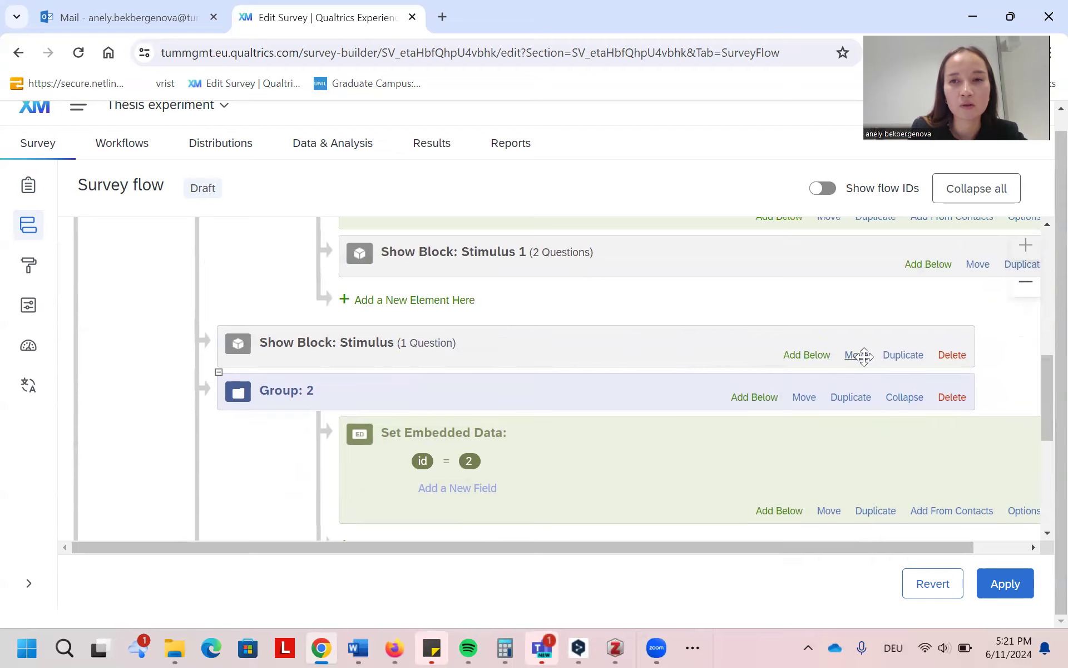
drag(857, 355, 810, 472)
scroll(675, 336, up, 5)
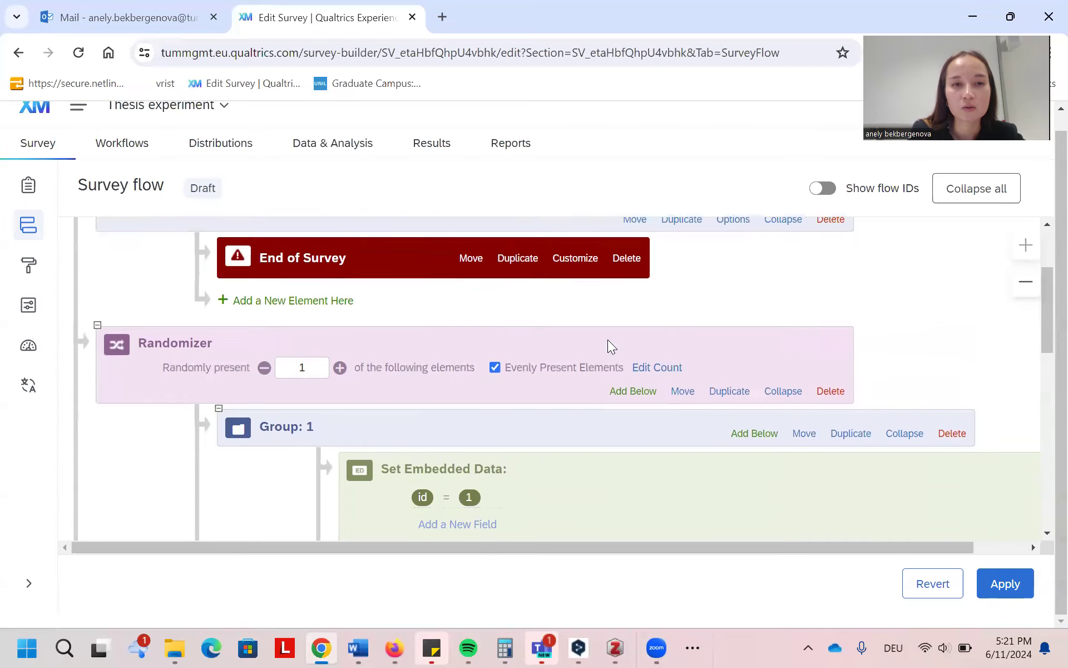
Review the whole survey flow, from the consent branch through the randomizer's two groups to the Scales, Soc-dem and Thank you blocks.
scroll(610, 345, down, 2)
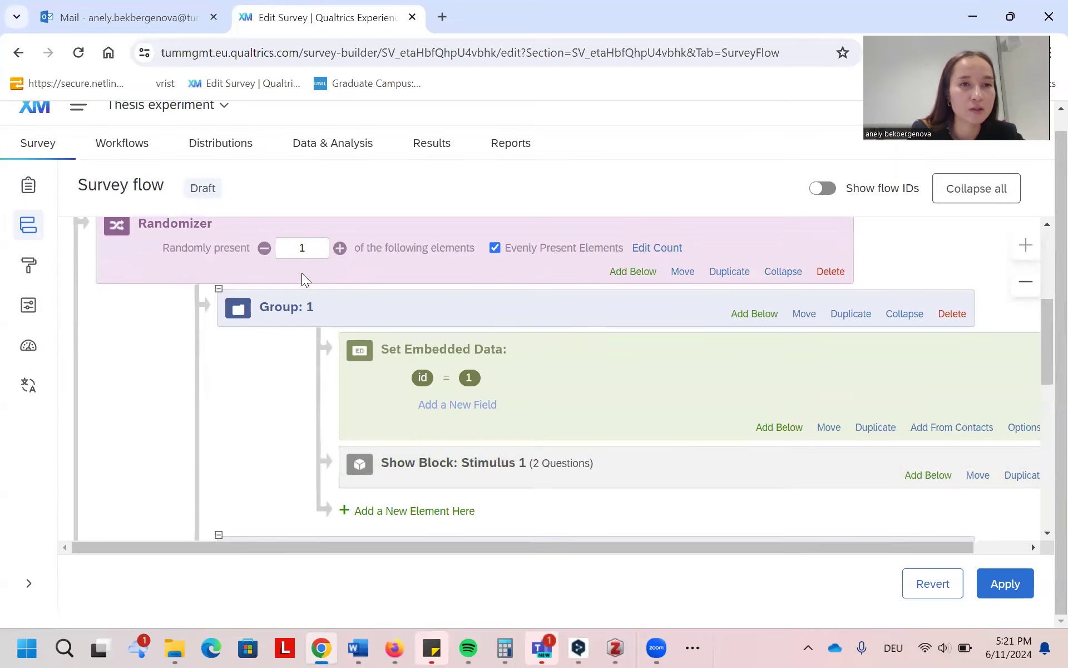
scroll(305, 278, up, 2)
scroll(310, 356, down, 3)
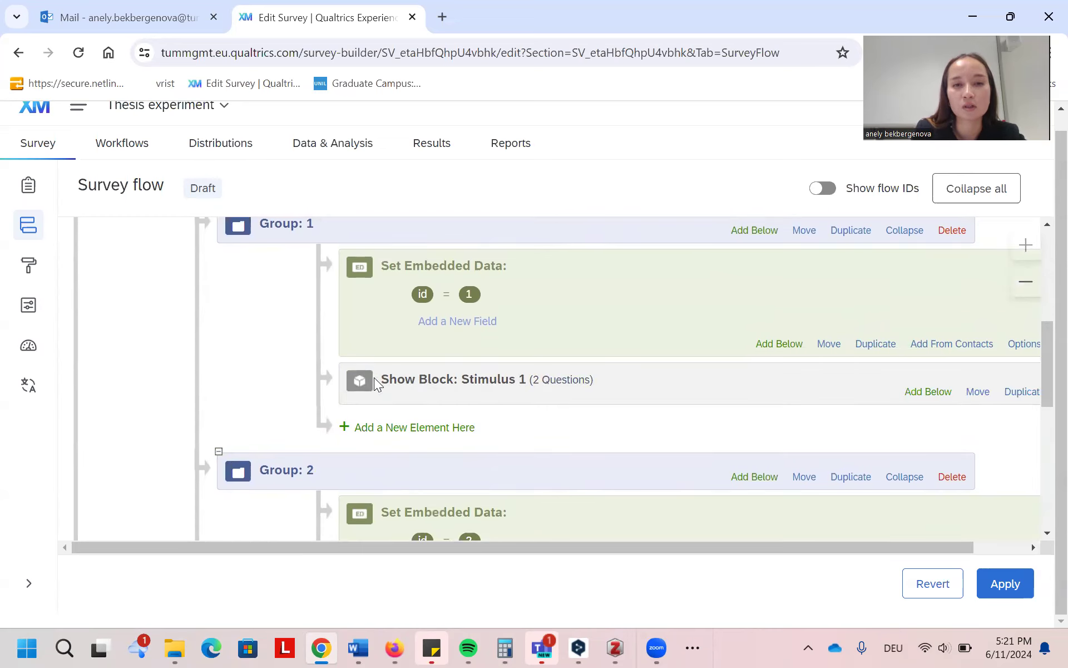
scroll(487, 462, down, 3)
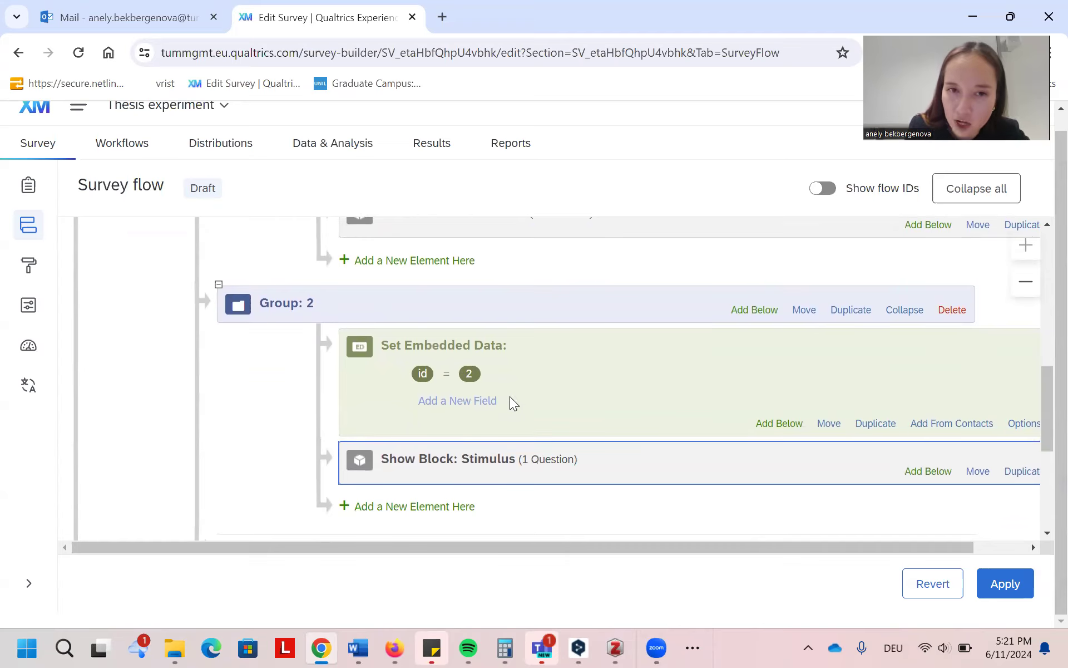
scroll(472, 301, down, 5)
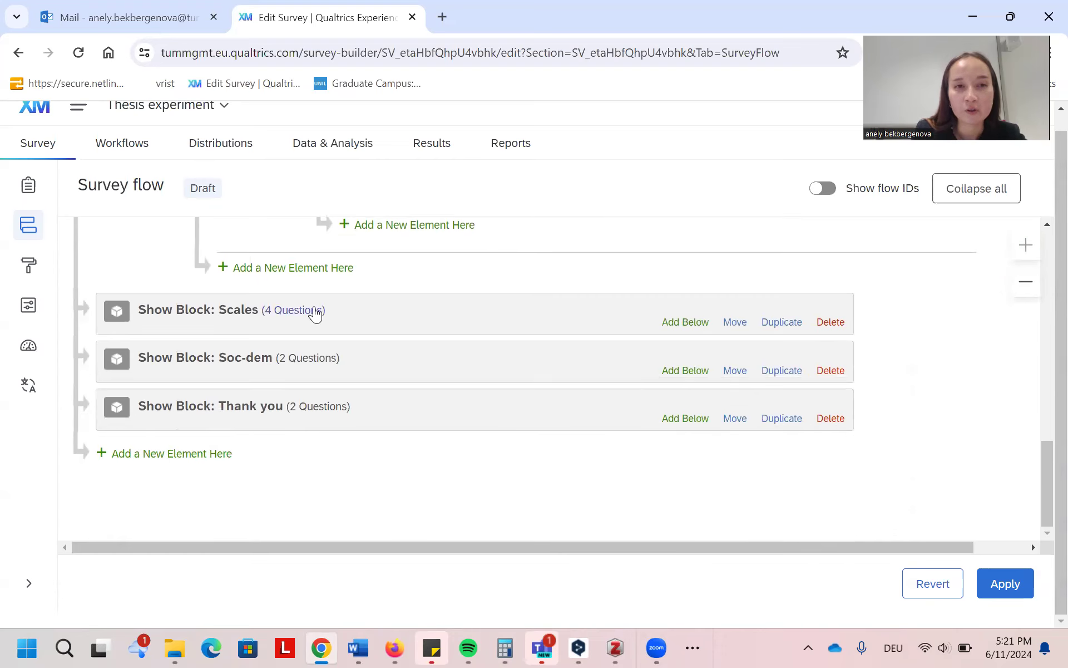
scroll(417, 322, up, 10)
scroll(418, 323, down, 4)
scroll(417, 330, up, 8)
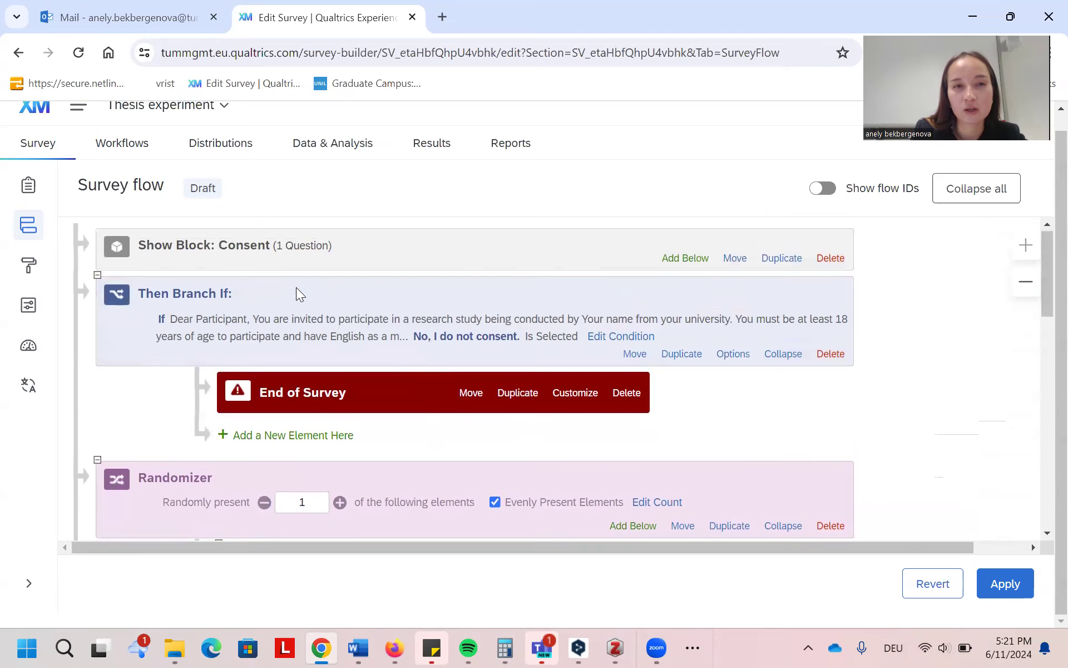
scroll(328, 322, down, 5)
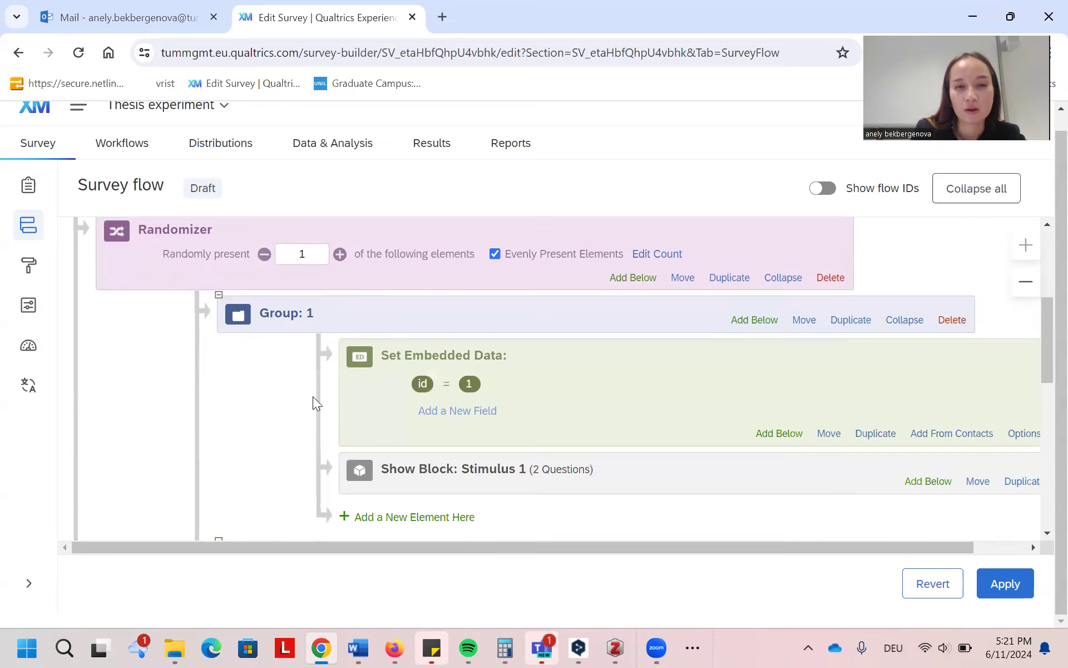
scroll(362, 395, down, 10)
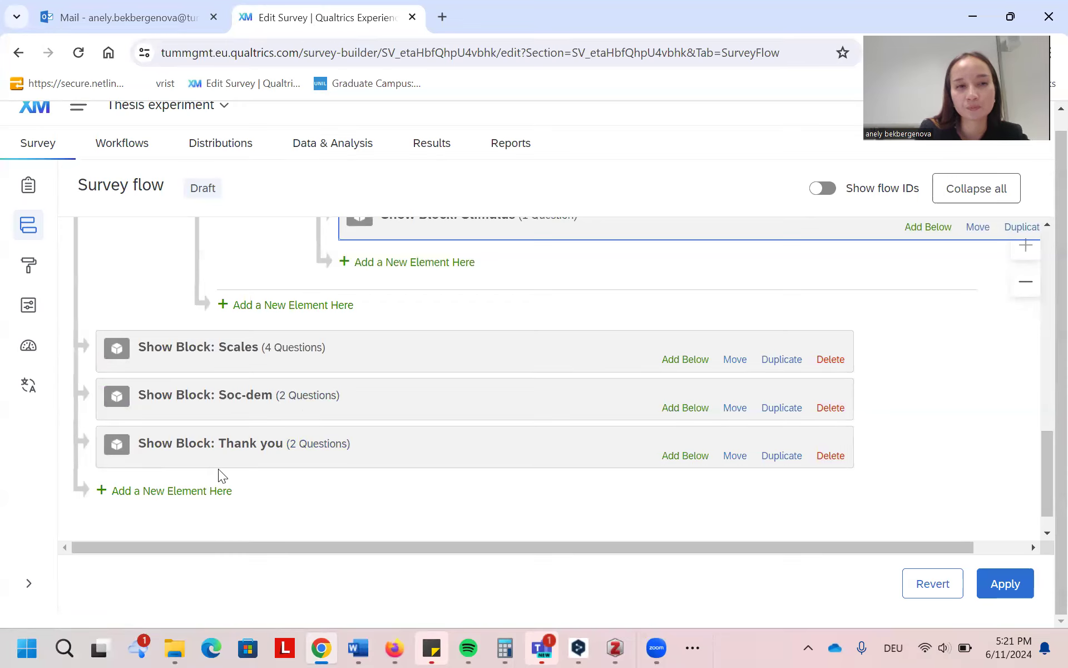
Apply the survey flow changes, return to the survey builder, and publish the survey with the default version description.
click(1011, 583)
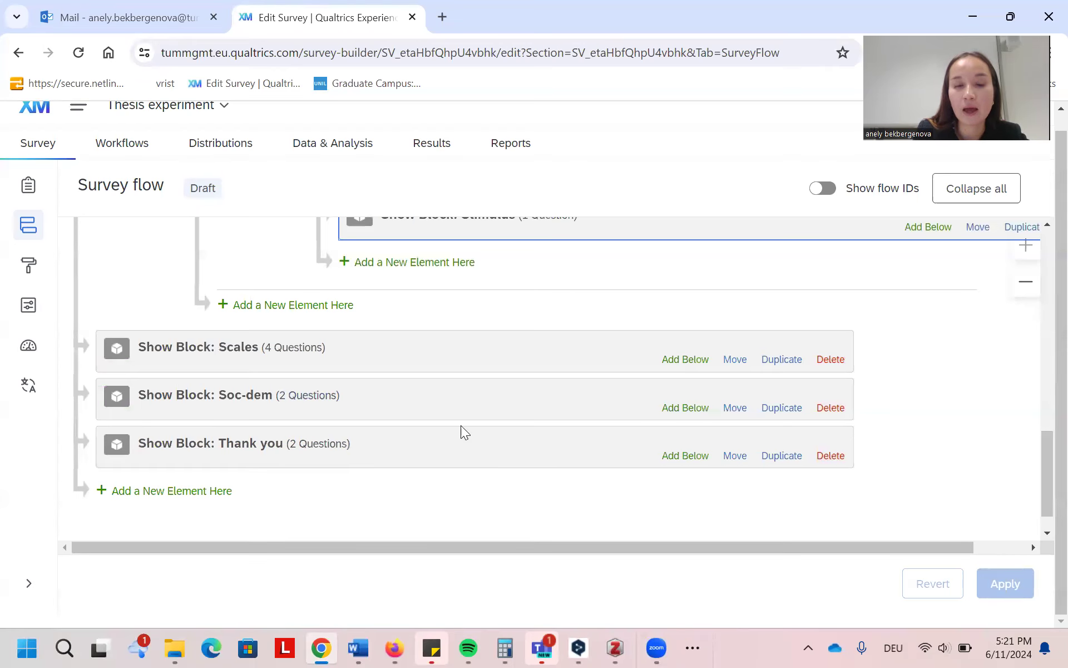
click(29, 186)
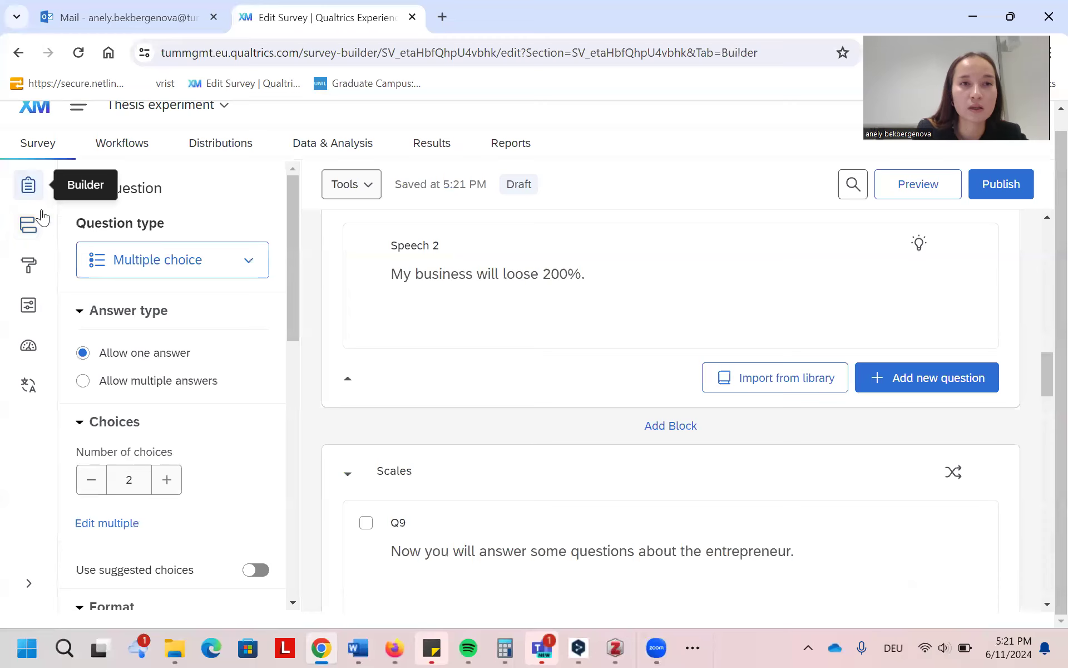
click(1010, 191)
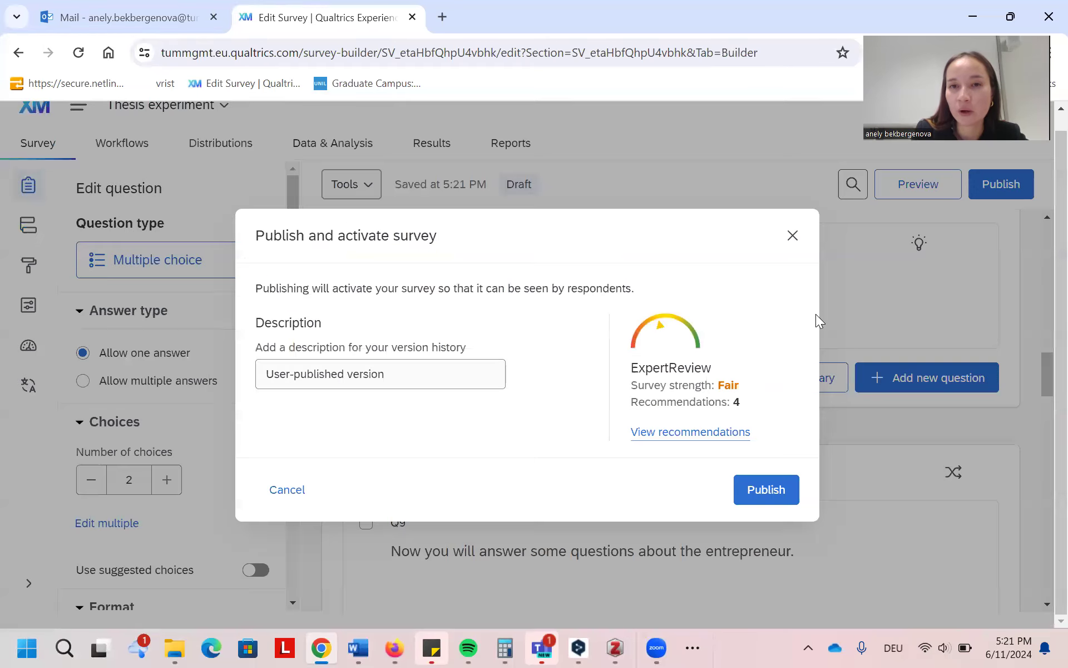
click(746, 503)
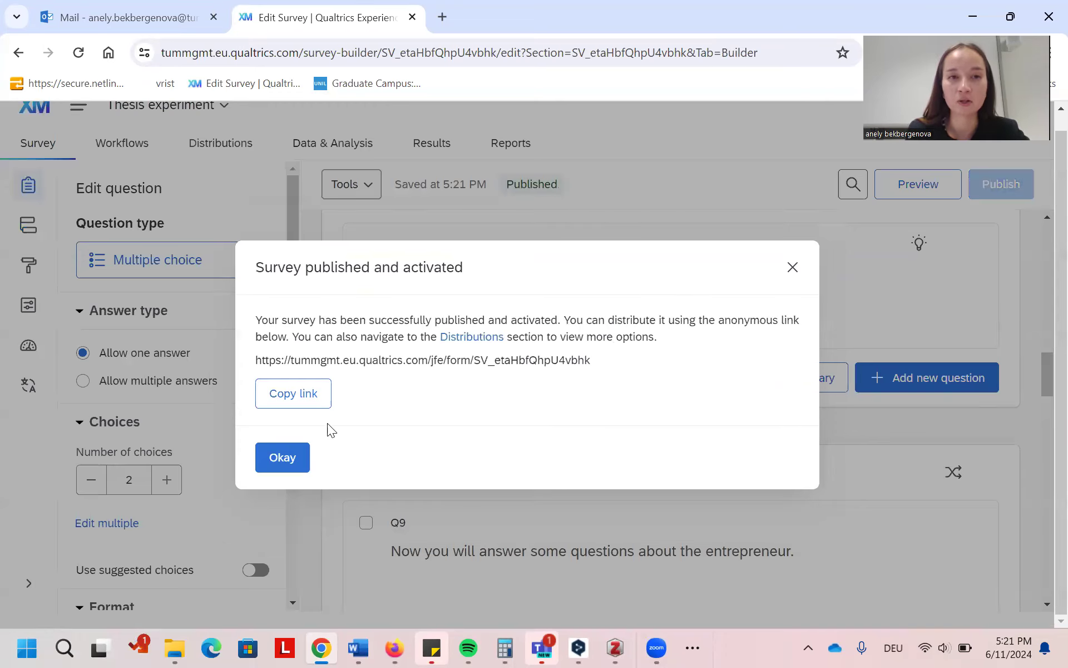
Copy the anonymous survey link and close the publishing confirmation.
drag(259, 358, 590, 365)
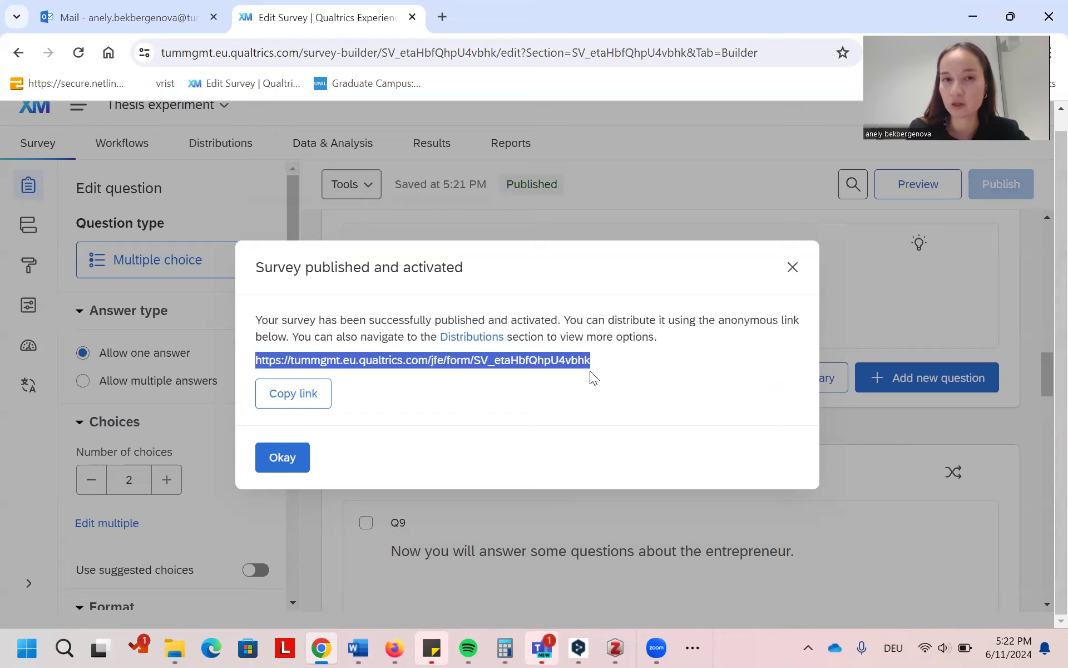
click(283, 393)
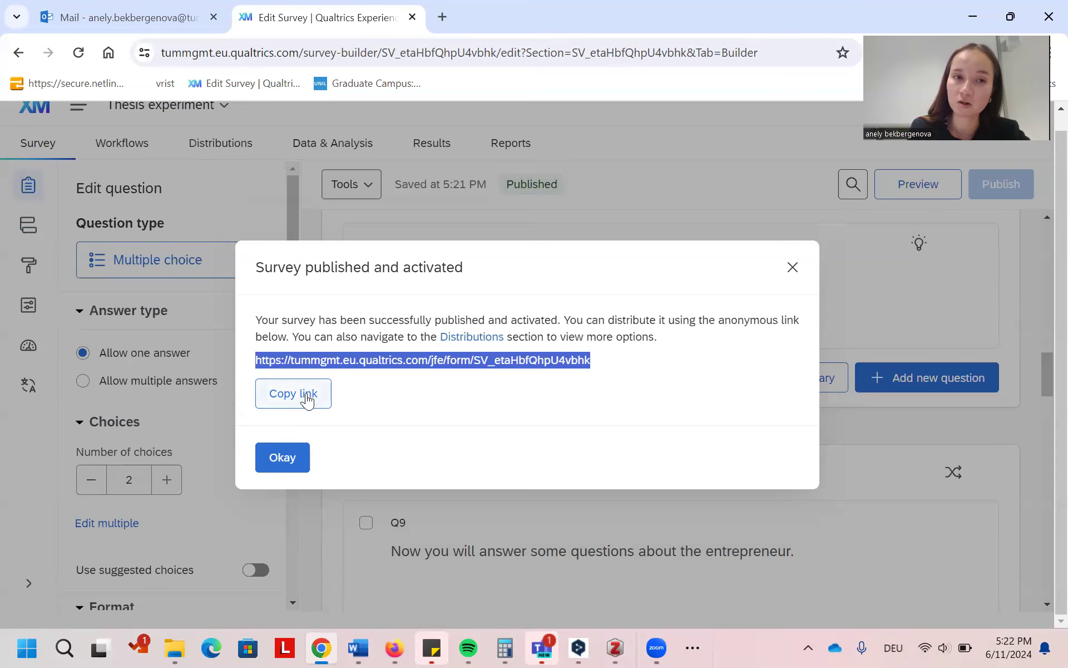
click(282, 457)
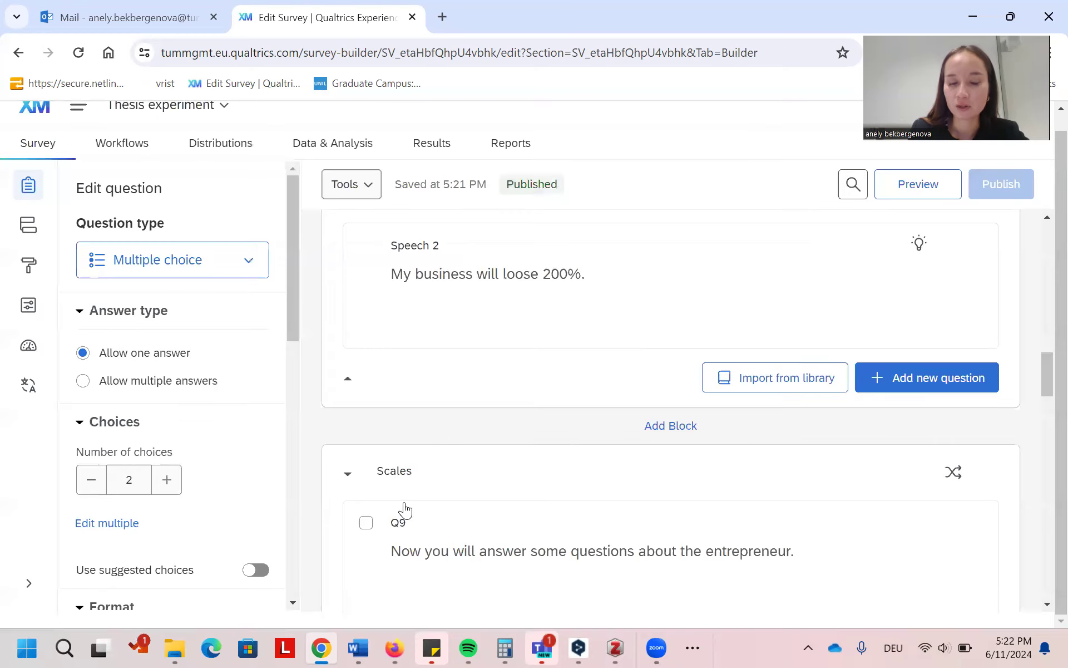
Set timing question Q4 in the Stimulus 1 block to show the submit button after 0.01 seconds.
scroll(516, 415, down, 4)
scroll(517, 415, up, 15)
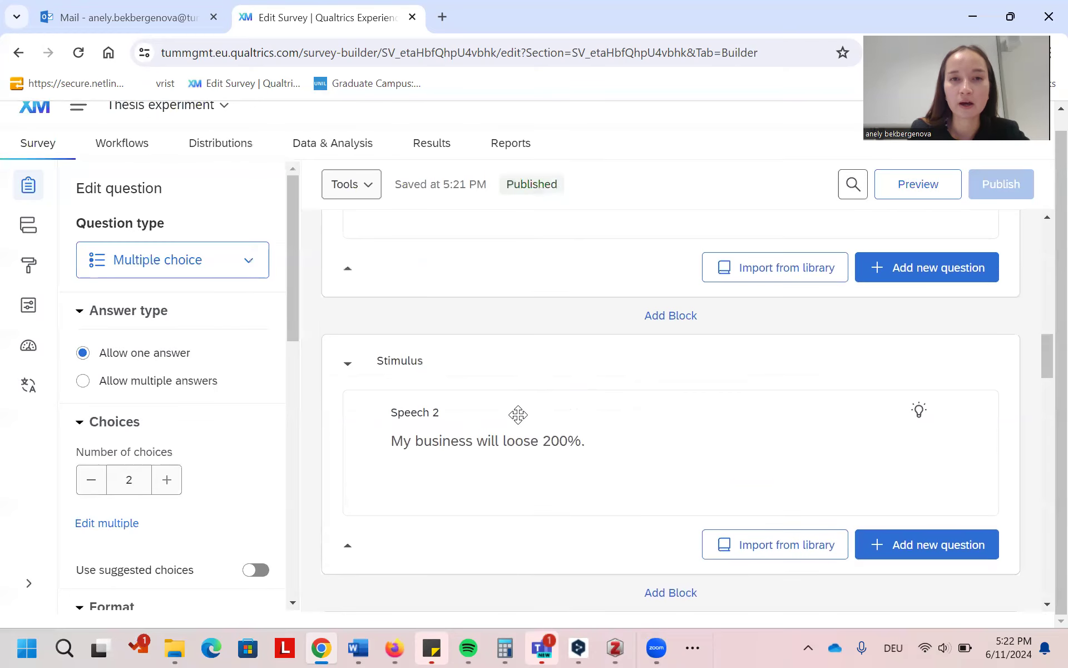
scroll(579, 395, down, 5)
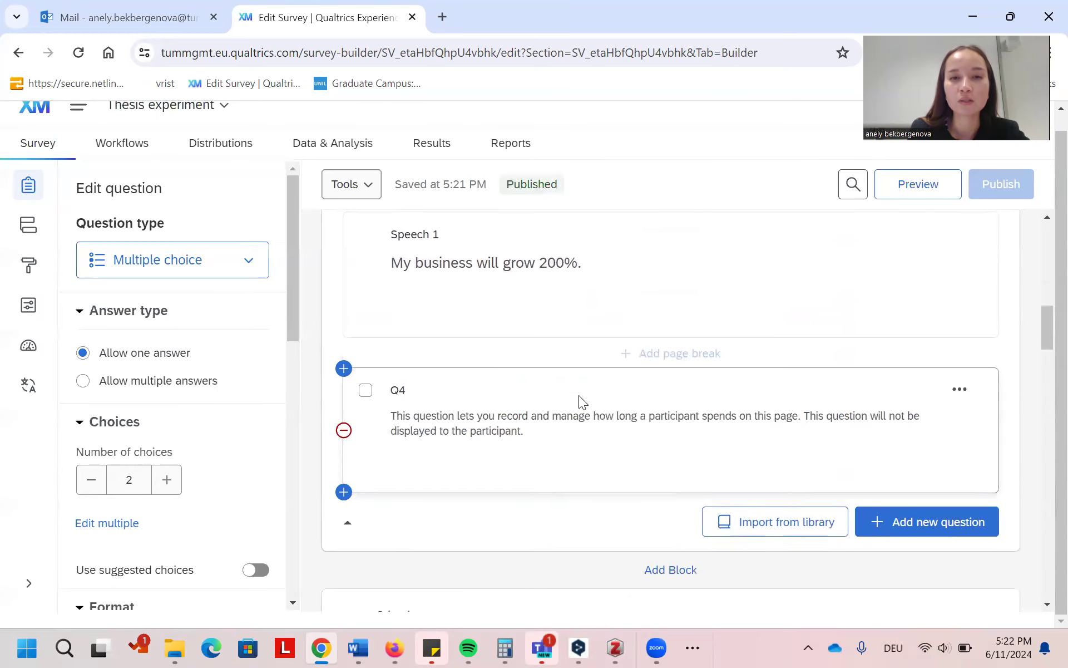
click(722, 388)
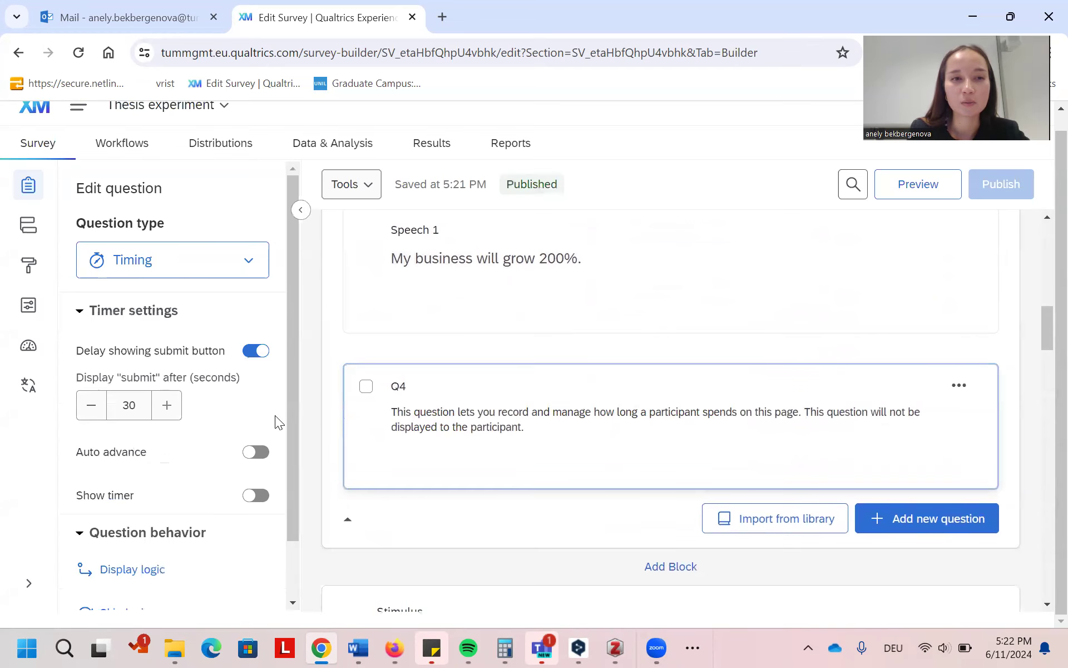
double_click(126, 405)
text(0.01)
Add a Timing question below Speech 2 in the Stimulus block and enable its delayed submit button.
scroll(606, 402, up, 2)
scroll(606, 402, up, 5)
scroll(606, 403, down, 12)
scroll(588, 415, down, 3)
scroll(603, 410, up, 3)
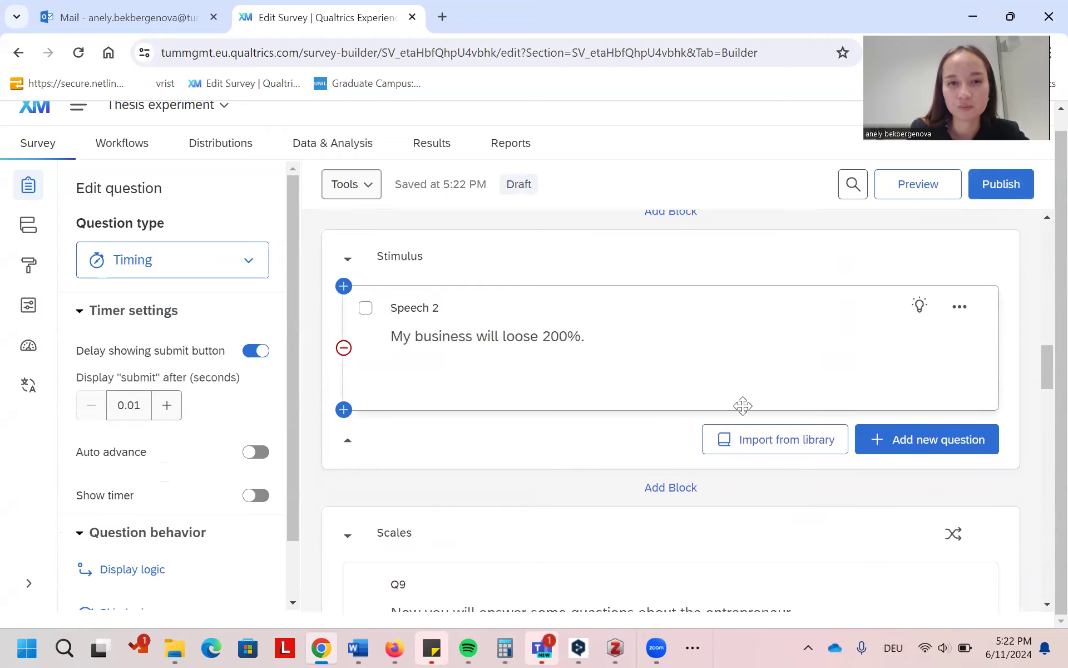
scroll(742, 406, down, 1)
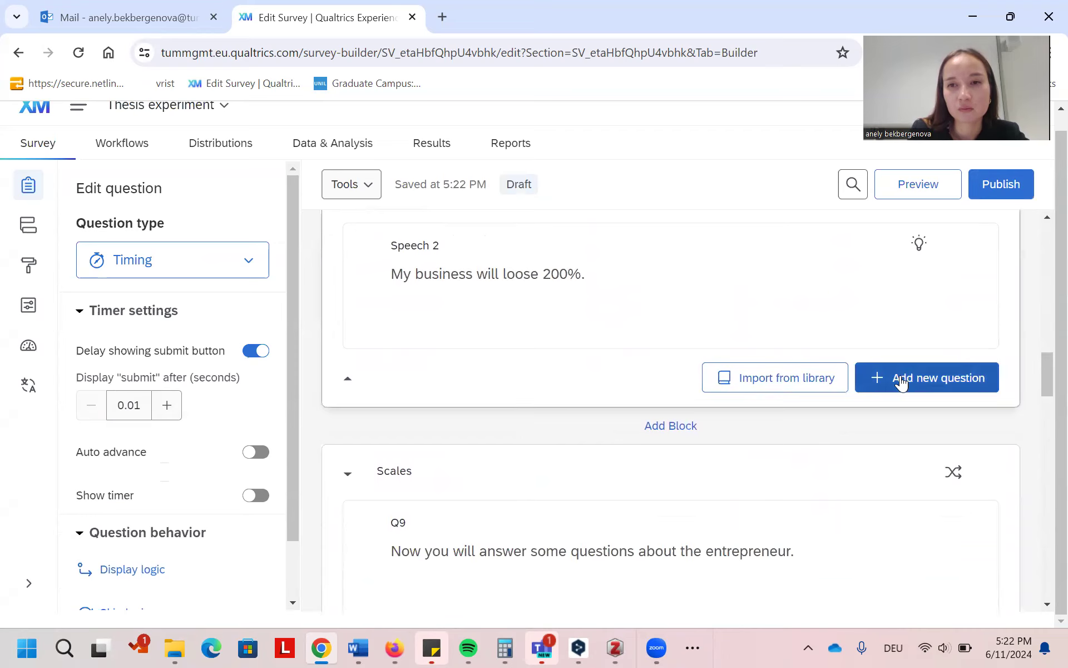
scroll(901, 383, up, 11)
scroll(901, 384, down, 10)
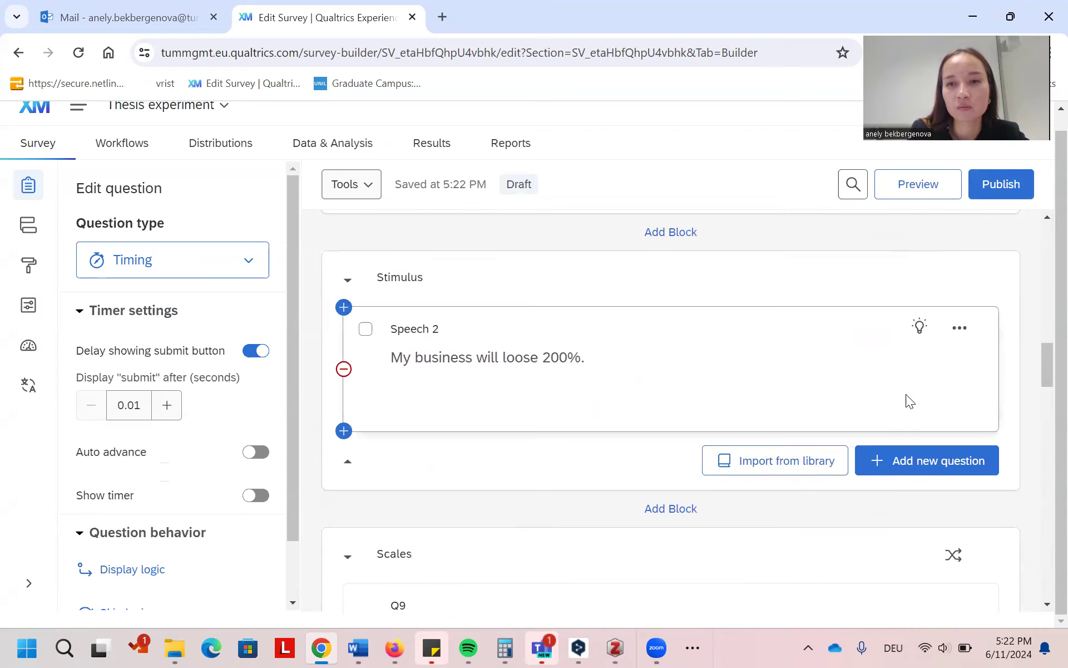
click(934, 470)
scroll(884, 384, down, 1)
scroll(870, 291, up, 1)
scroll(870, 310, down, 5)
click(850, 309)
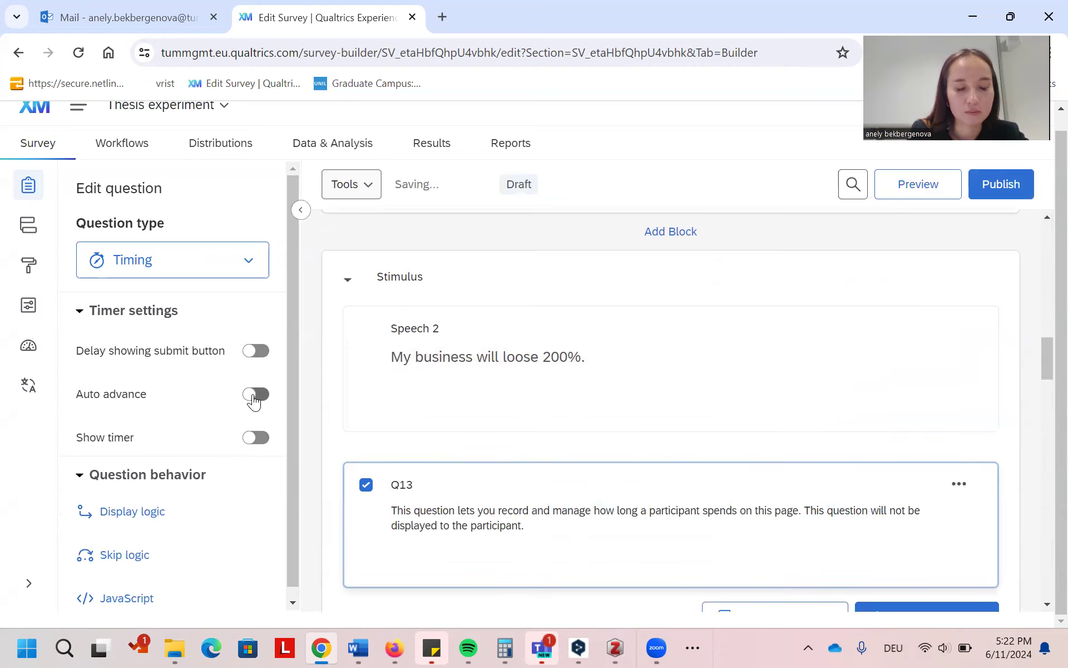
click(265, 351)
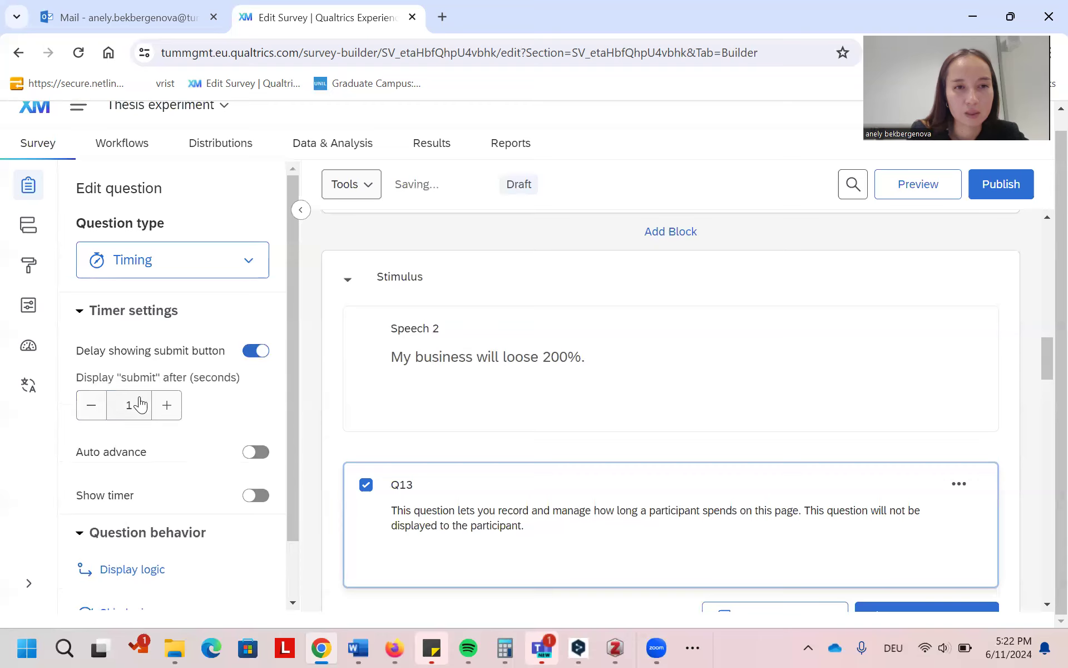
click(769, 390)
Rename the Stimulus block containing Speech 2 to Stimulus 2.
scroll(770, 390, up, 3)
scroll(771, 396, up, 4)
scroll(693, 415, down, 3)
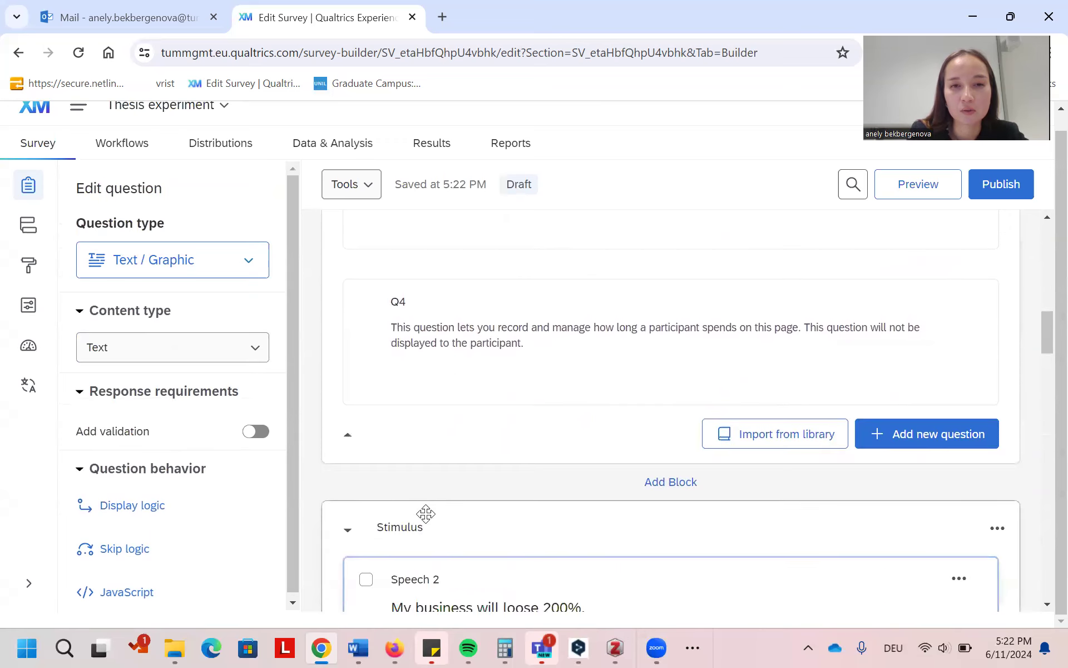
click(412, 531)
key(Right)
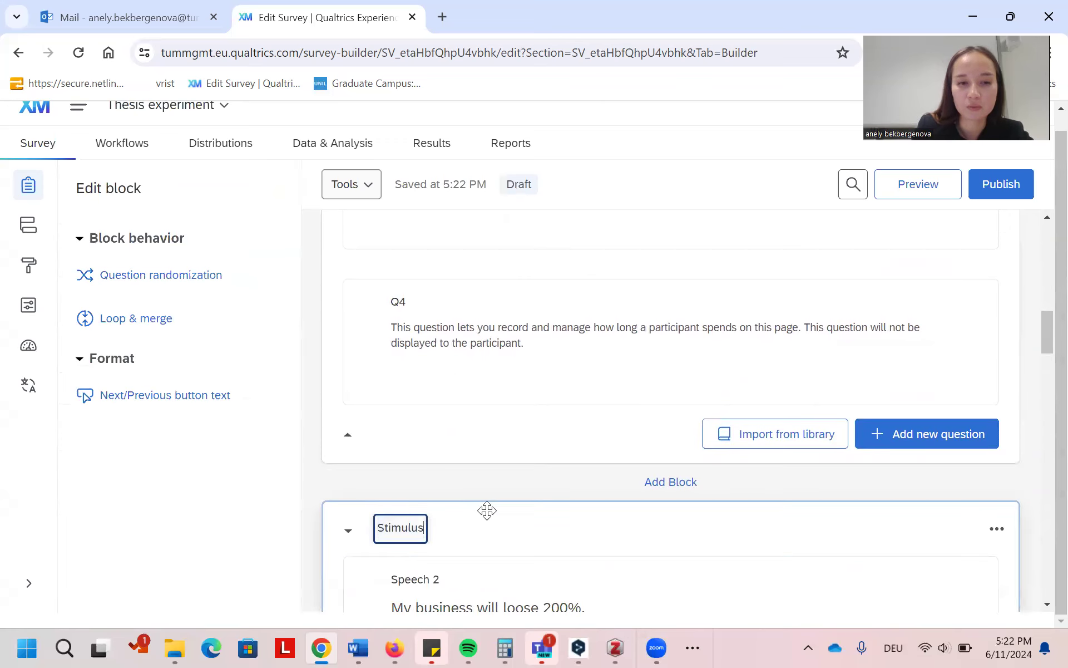
text(2)
key(Return)
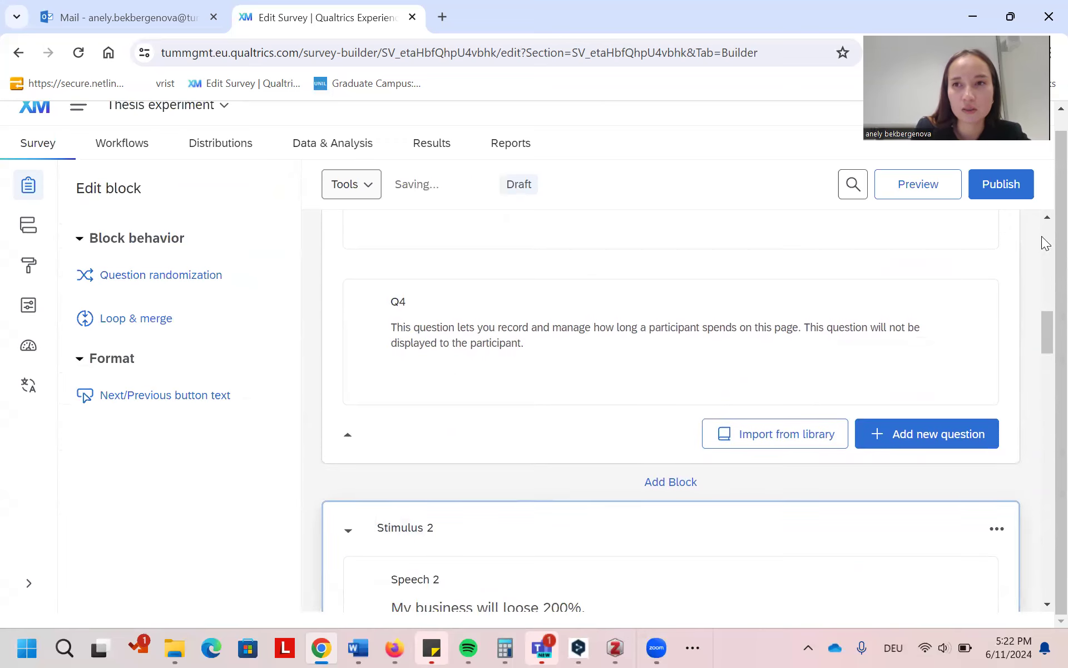
Publish the updated survey version and open the survey preview.
click(1025, 192)
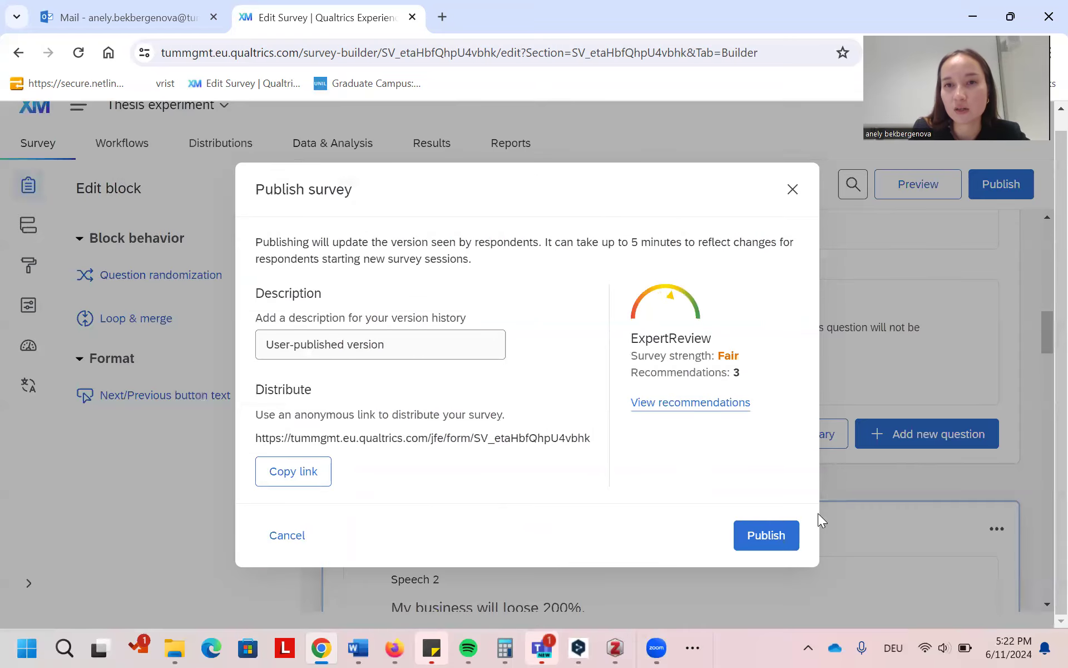
click(768, 535)
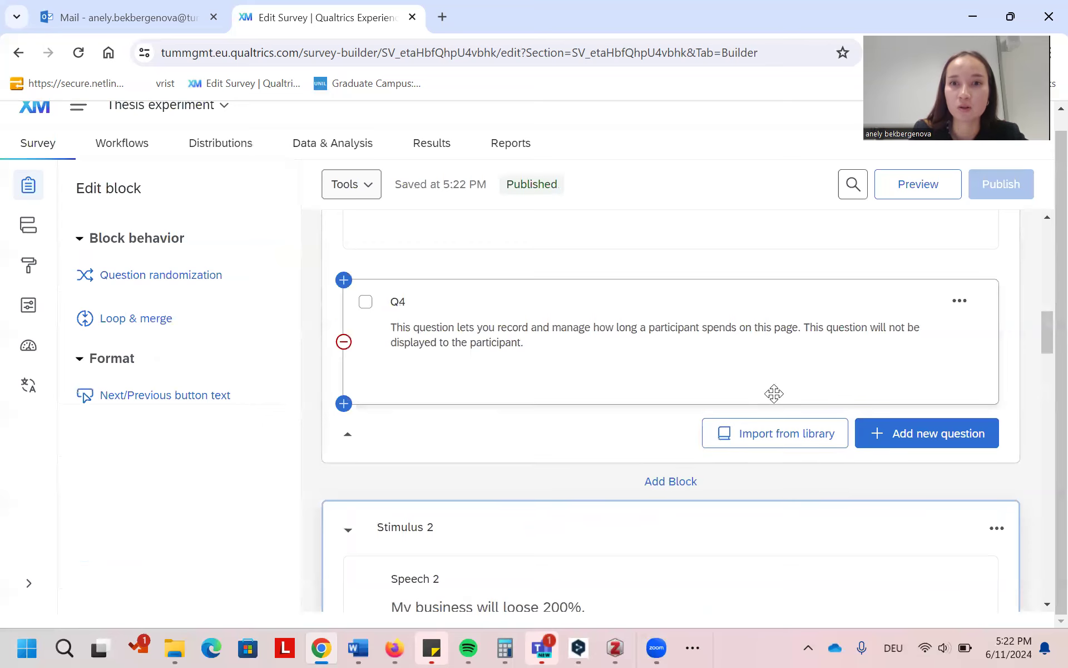
scroll(839, 388, up, 3)
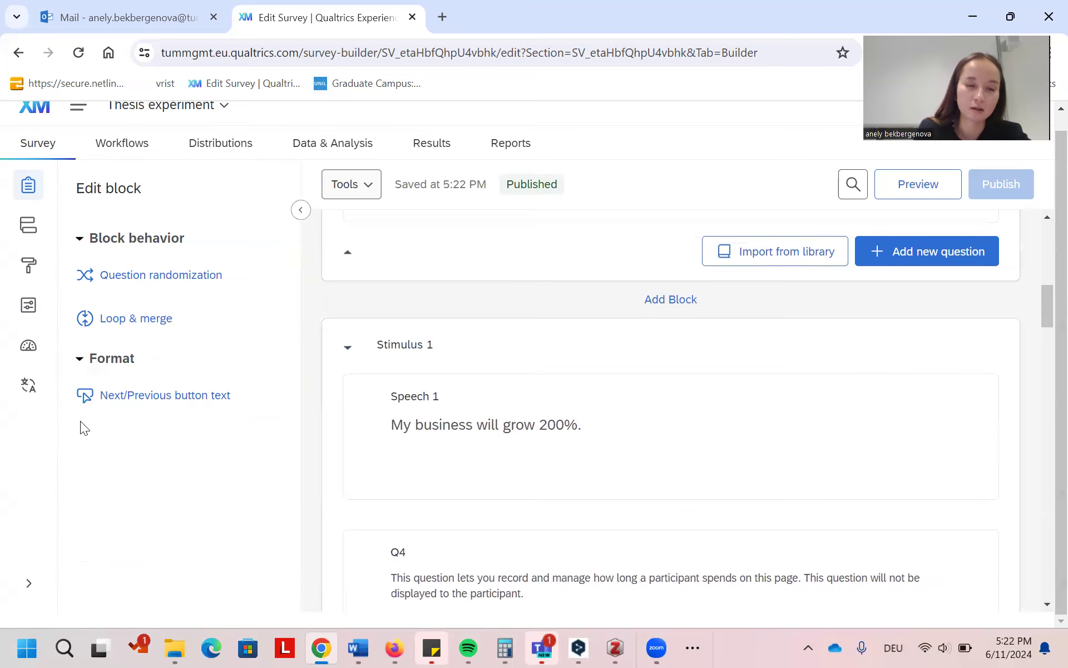
click(943, 187)
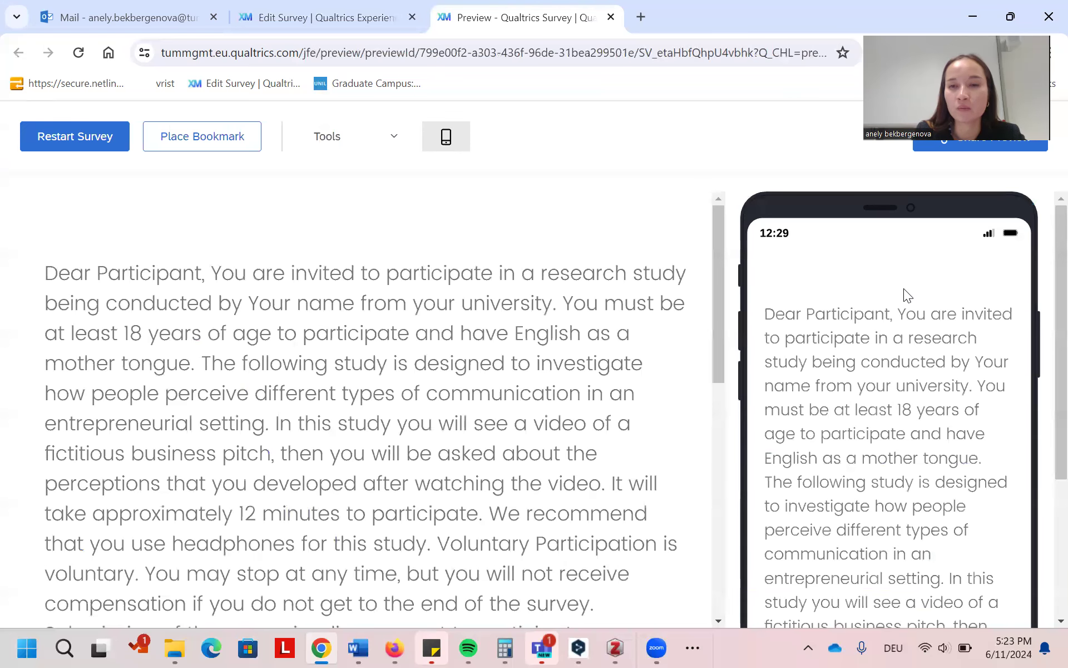
Read through the consent text in the survey preview and answer it with "Yes, I consent.".
scroll(904, 288, down, 2)
scroll(903, 288, up, 2)
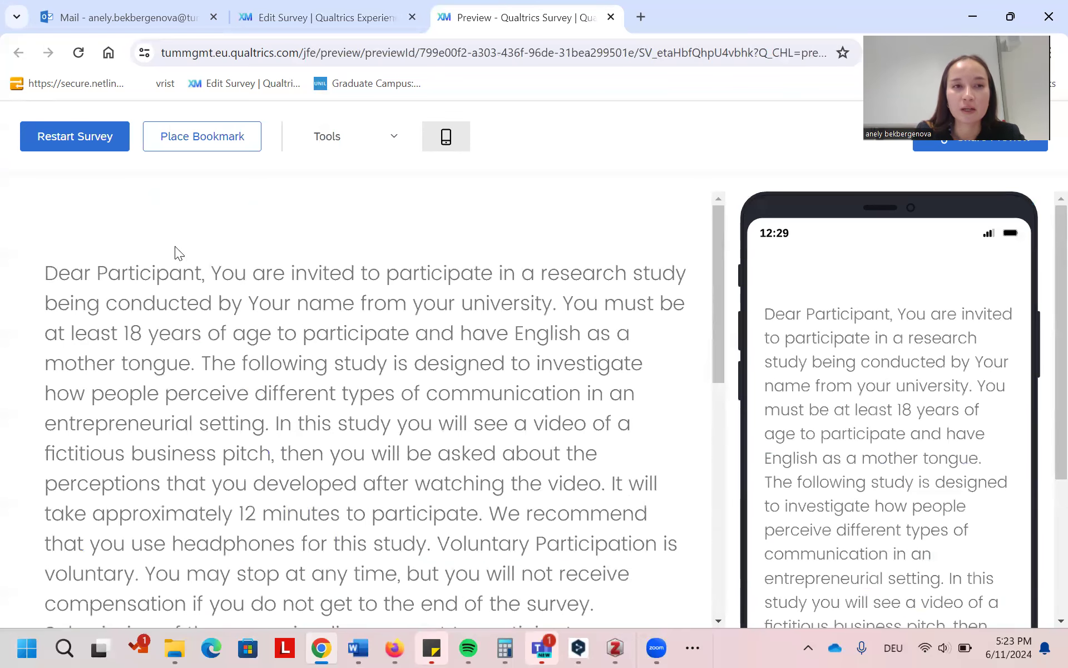
drag(94, 275, 396, 395)
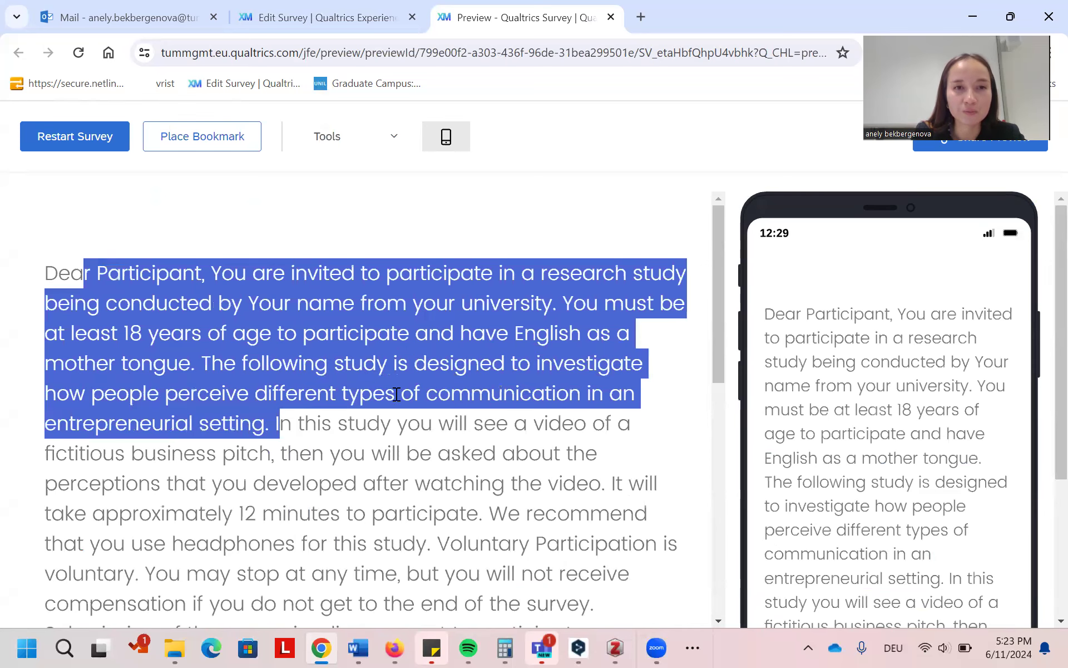
click(310, 328)
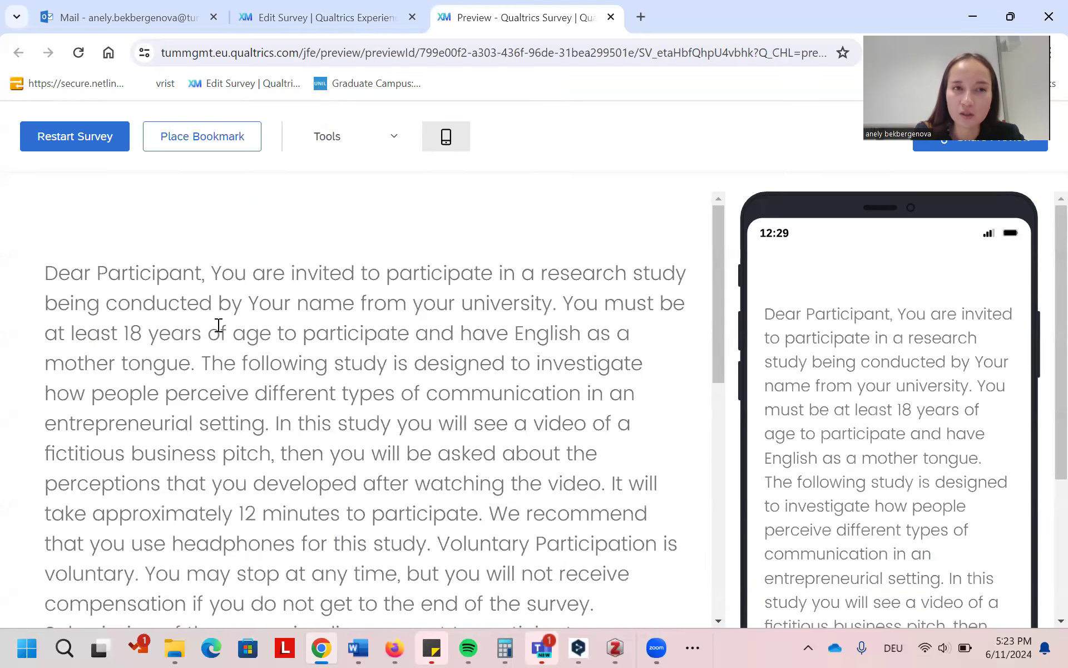
drag(220, 279, 318, 483)
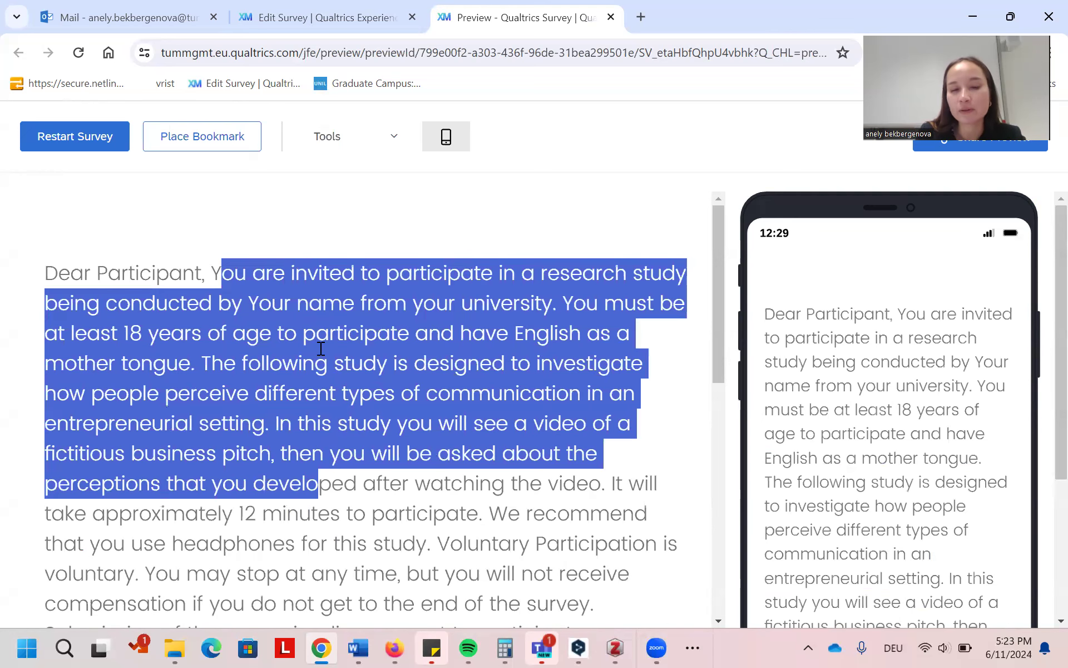
click(395, 351)
scroll(300, 342, down, 10)
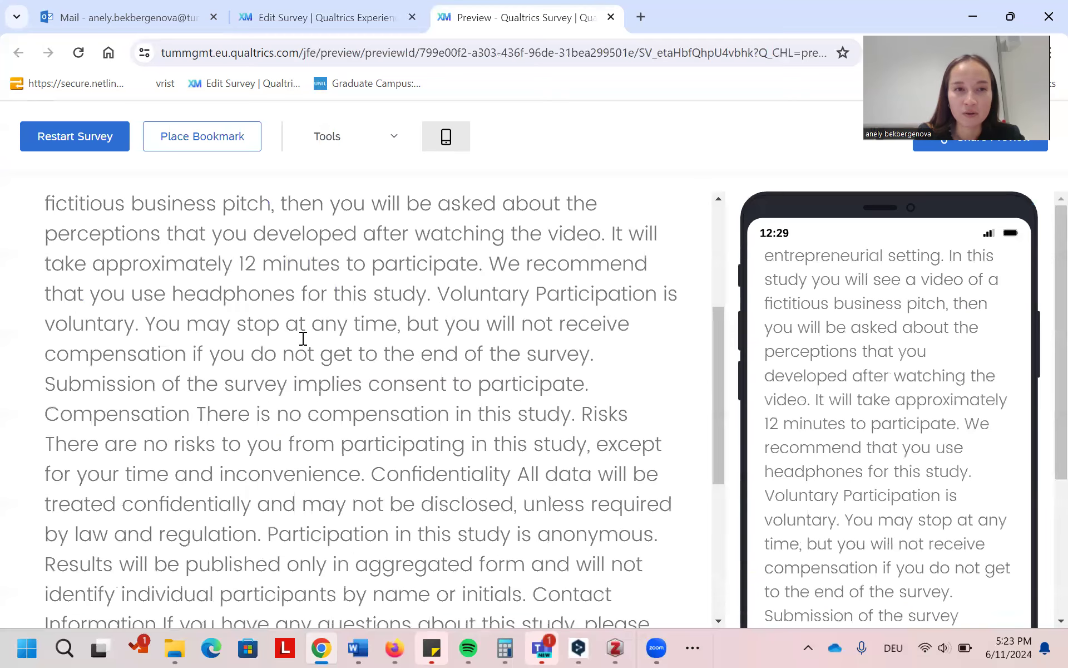
click(167, 499)
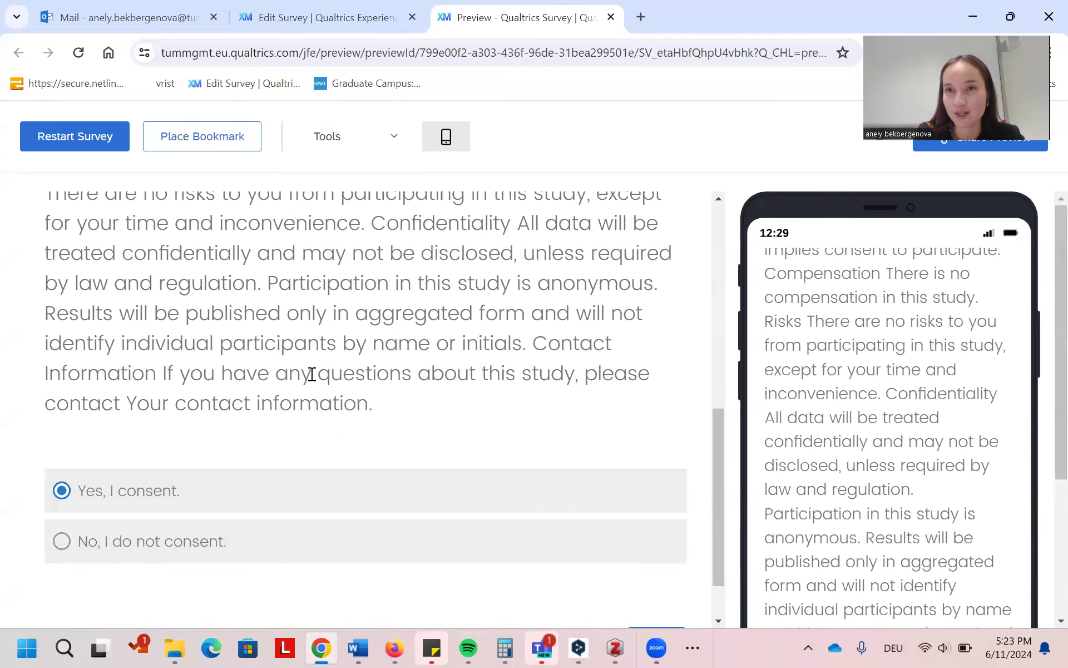
Continue past the consent page in the preview, review the speech and timing metrics on the stimulus page, and proceed to the entrepreneur questions.
scroll(389, 390, down, 2)
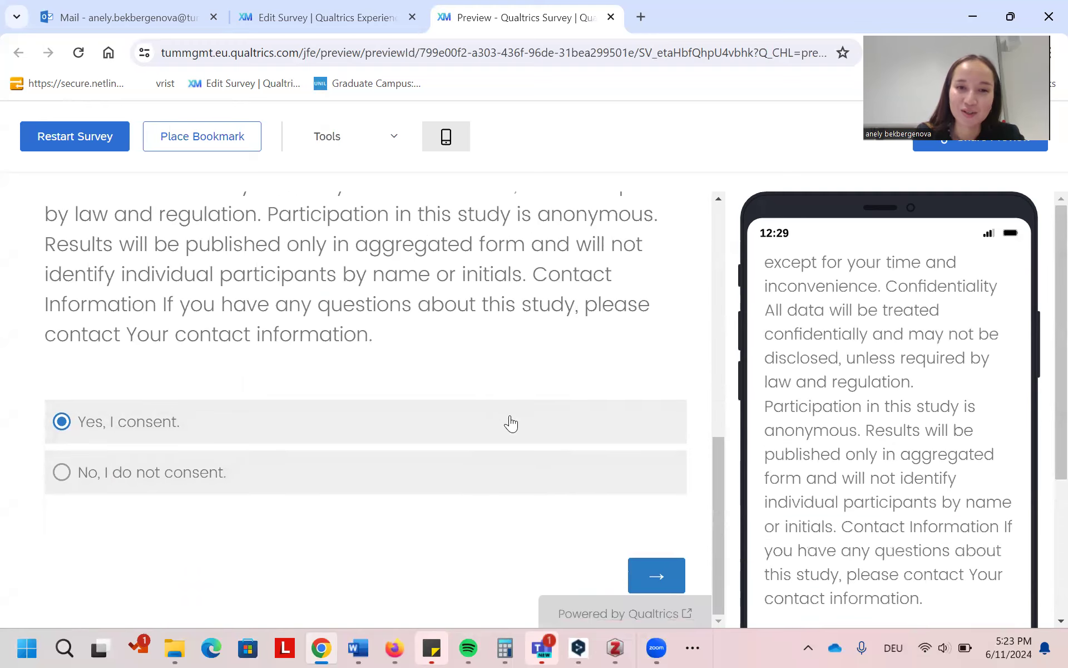
click(654, 571)
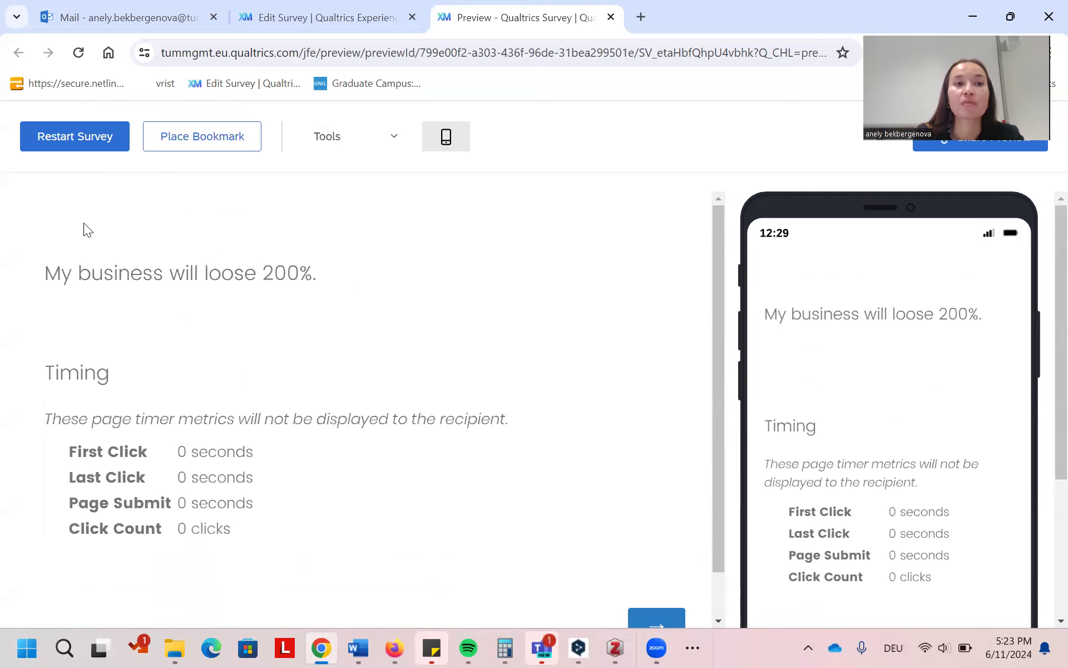
drag(43, 279, 325, 280)
click(340, 306)
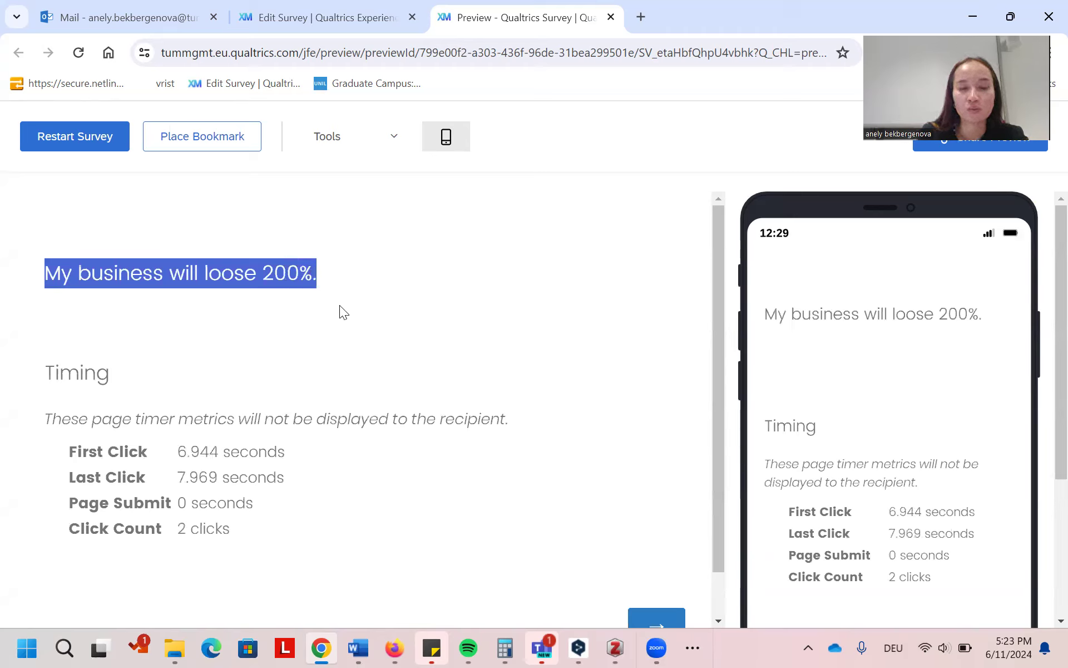
click(418, 309)
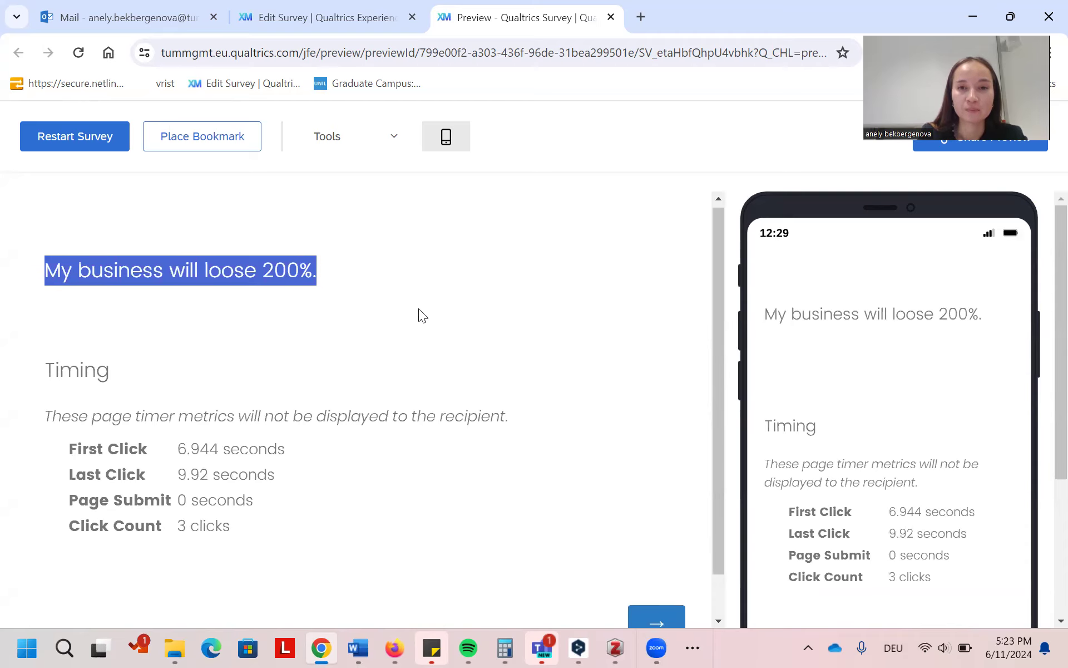
scroll(419, 309, down, 1)
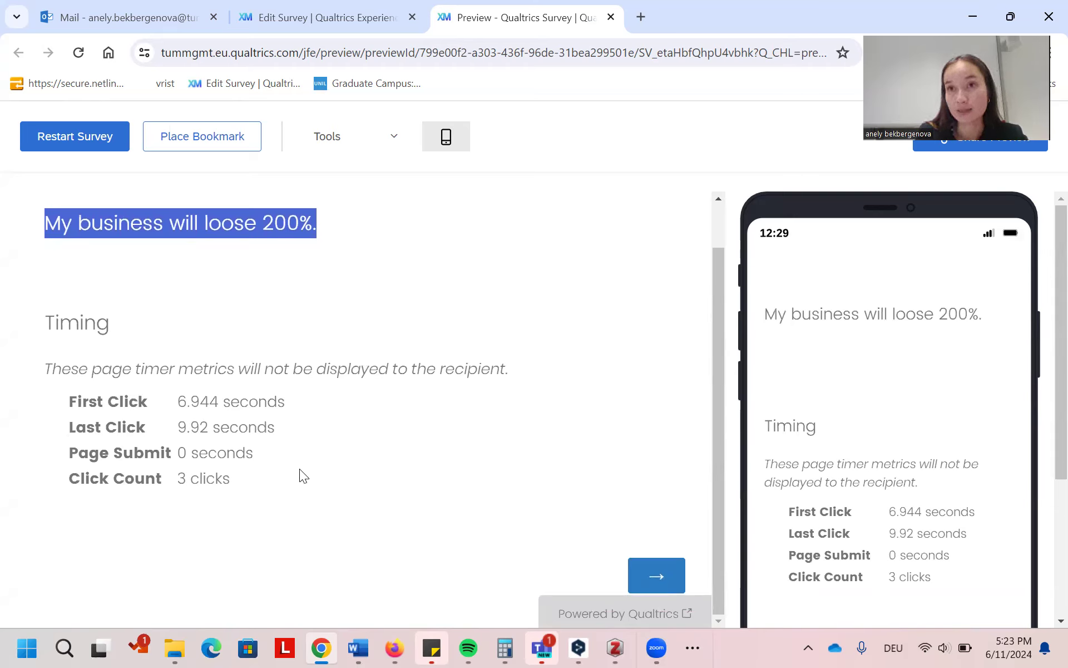
click(654, 577)
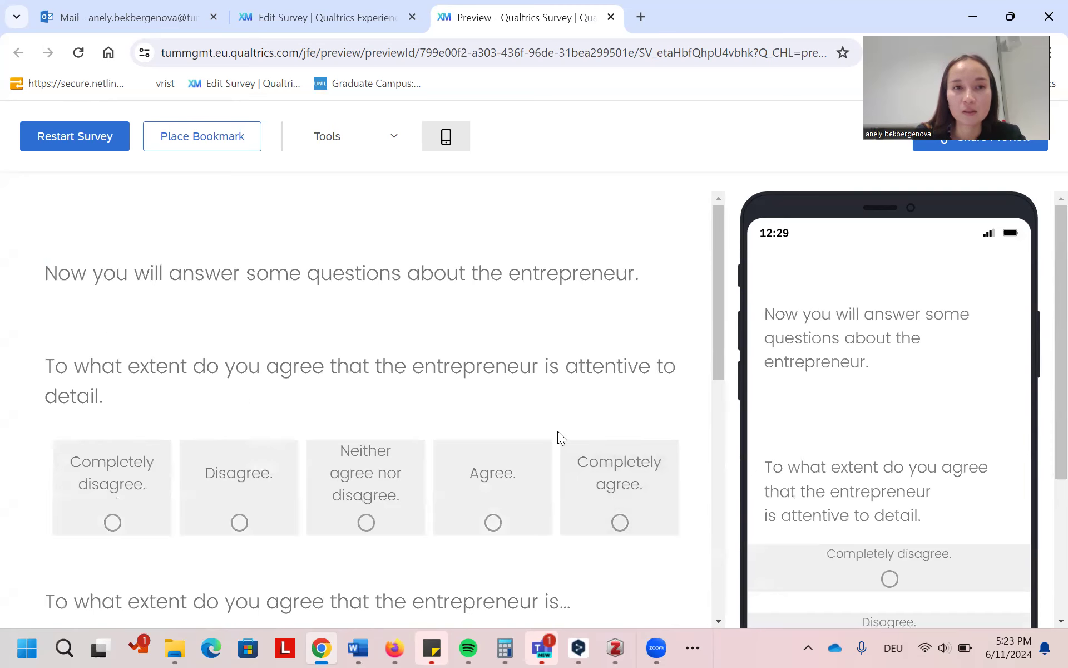
Read the introduction to the entrepreneur questions and answer the attentive-to-detail question with "Completely disagree.".
drag(93, 274, 625, 283)
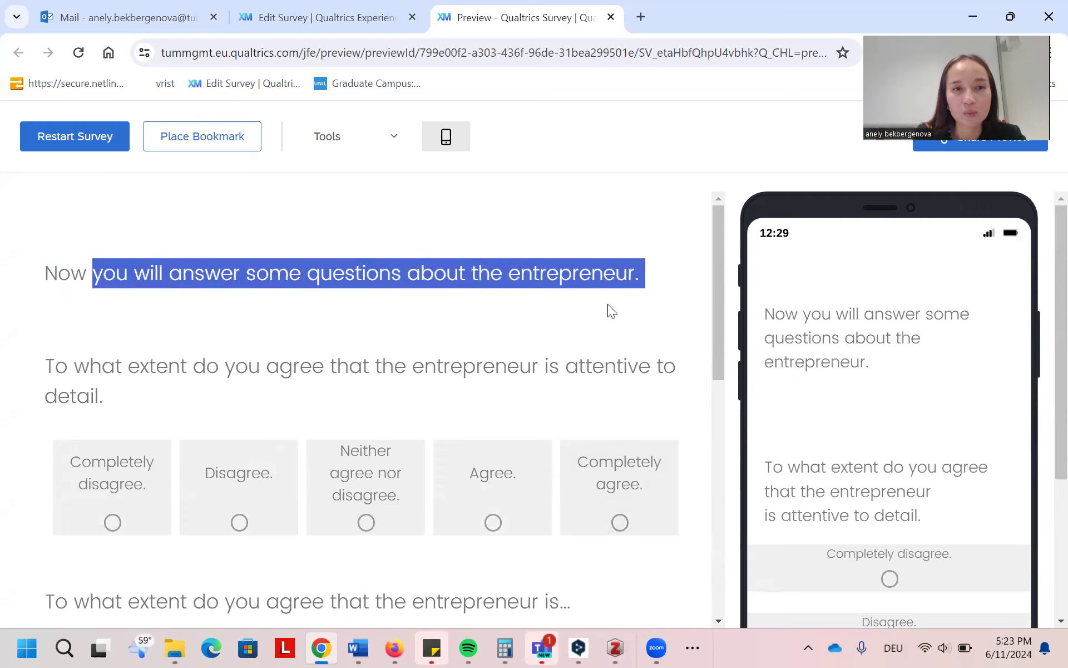
click(252, 344)
drag(47, 364, 301, 400)
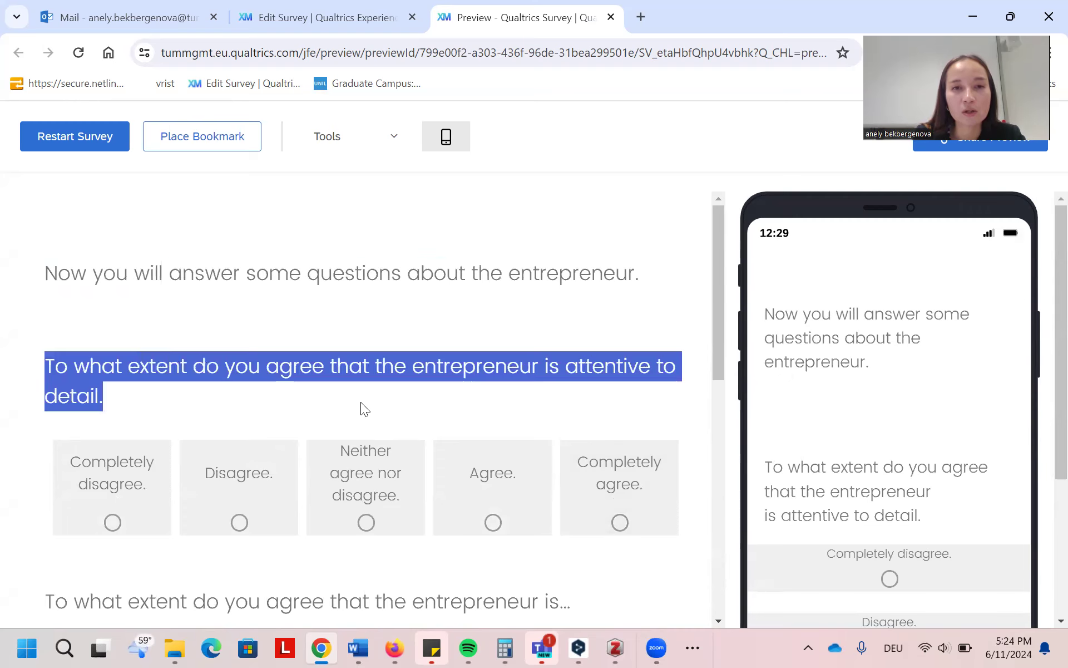
click(383, 401)
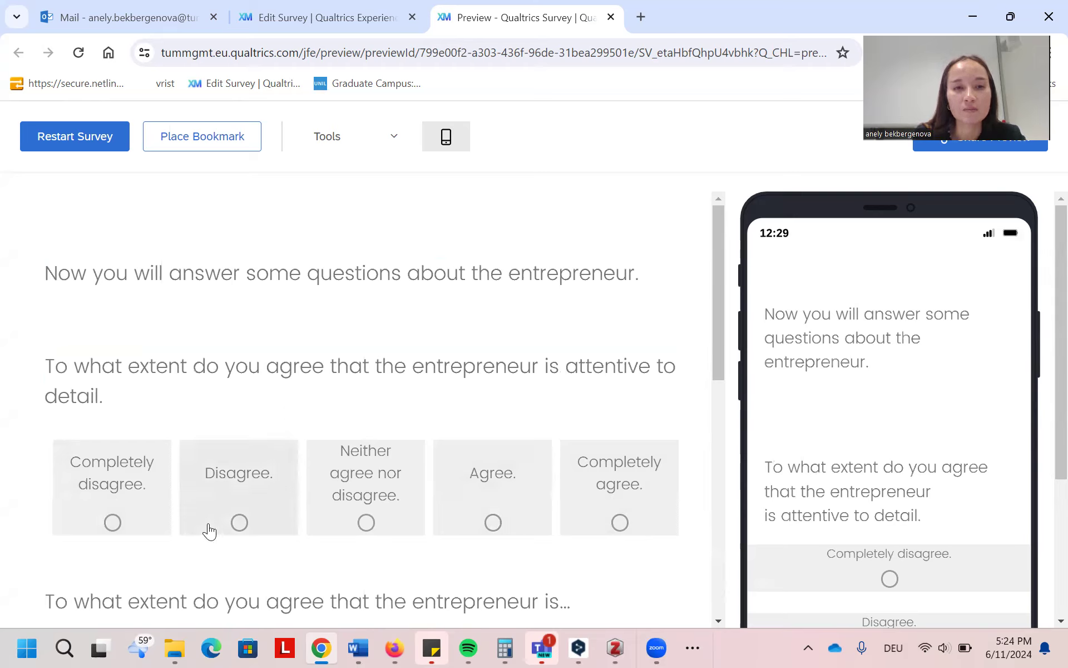
click(113, 523)
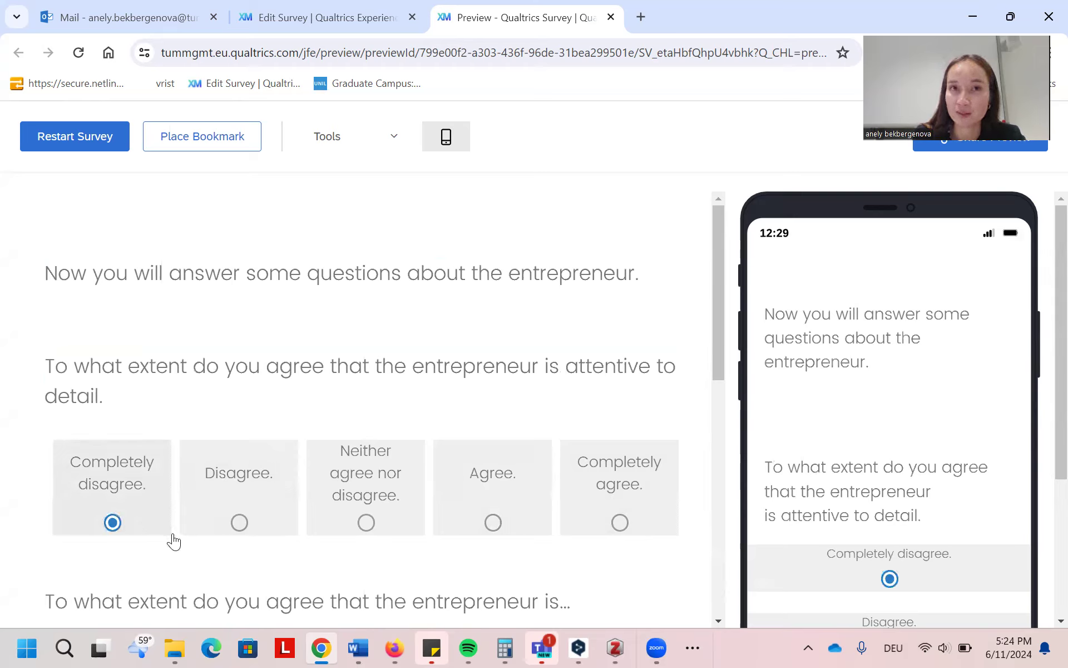
Fill in the entrepreneur matrix with "Disagree." for sustained effort and leadership and "Completely disagree." for evaluating risk well.
scroll(412, 395, down, 4)
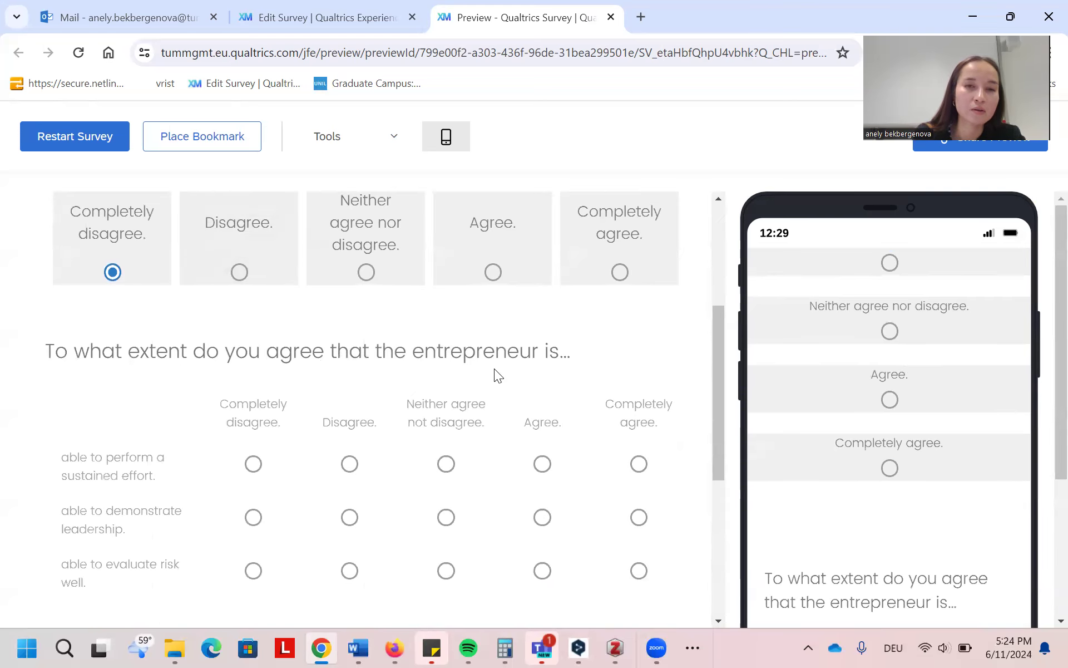
scroll(494, 368, down, 4)
scroll(494, 368, up, 3)
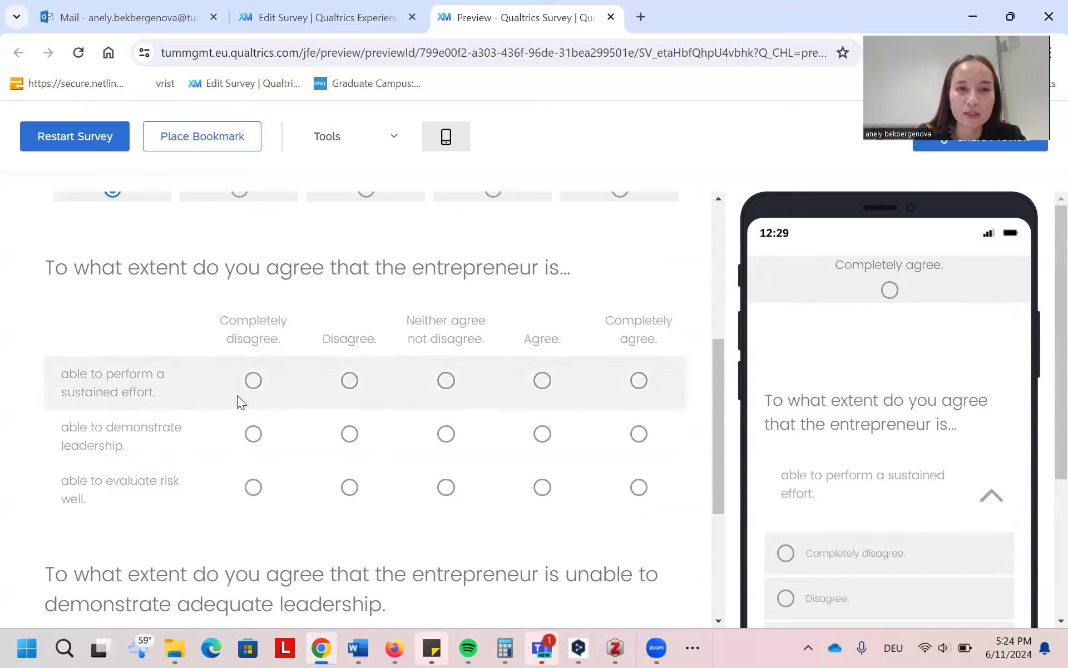
click(350, 380)
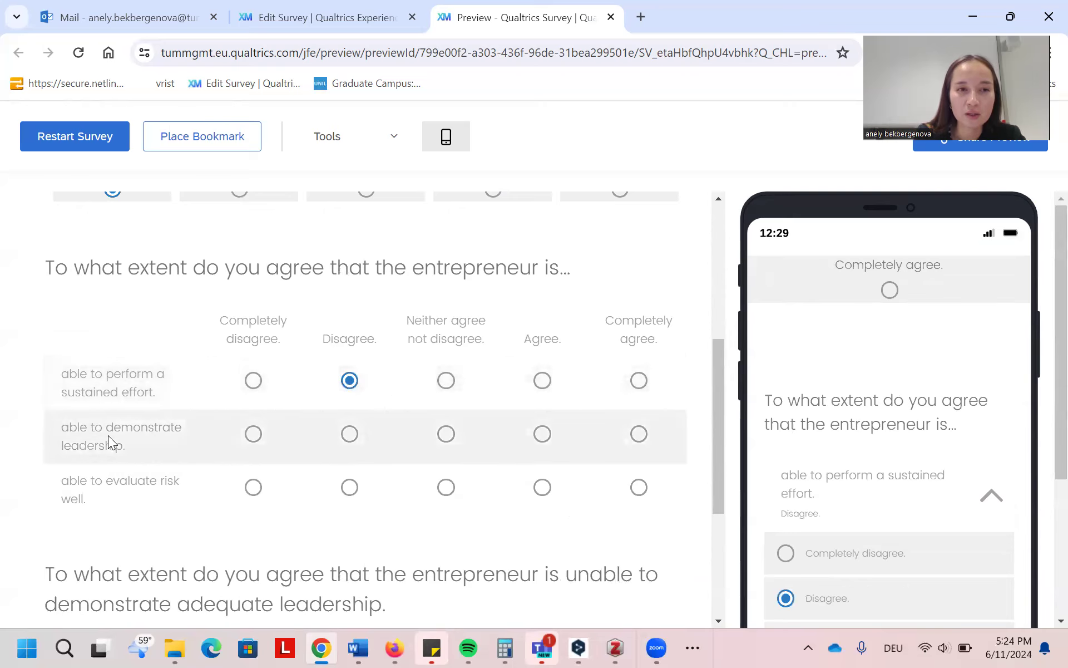
click(366, 433)
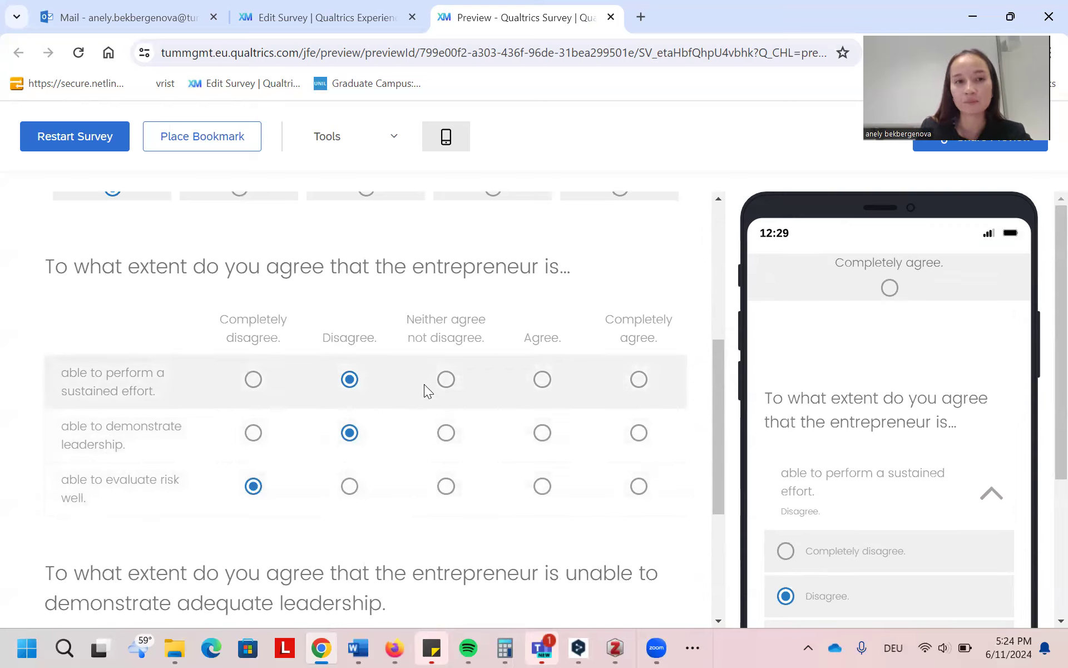
Answer the question about being unable to demonstrate adequate leadership with "Completely agree." and submit the page.
scroll(424, 384, down, 4)
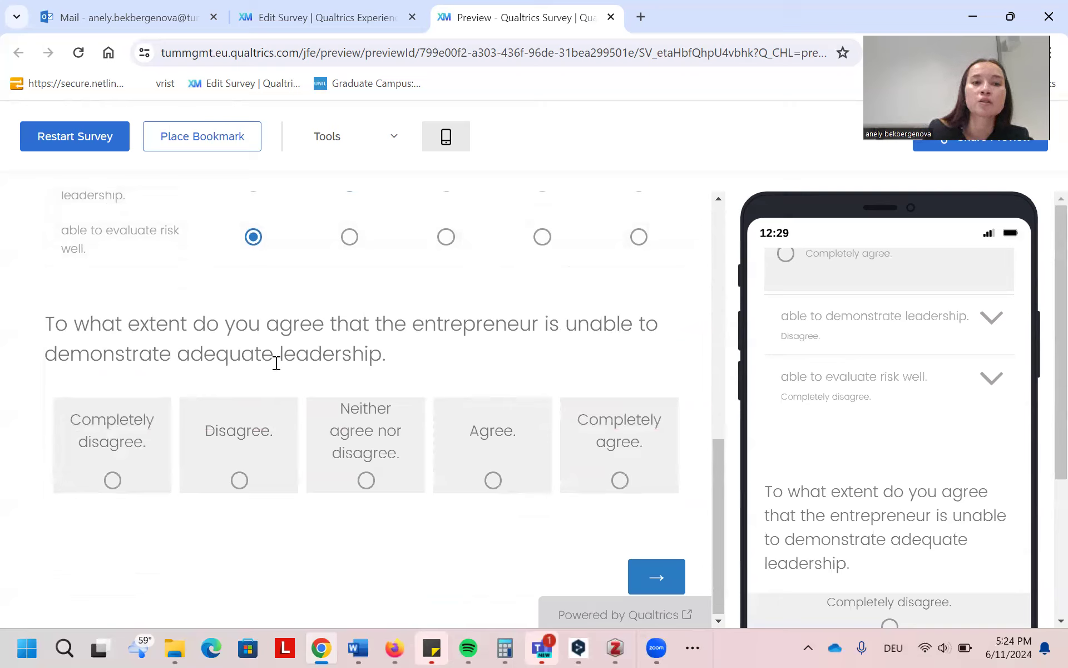
click(614, 447)
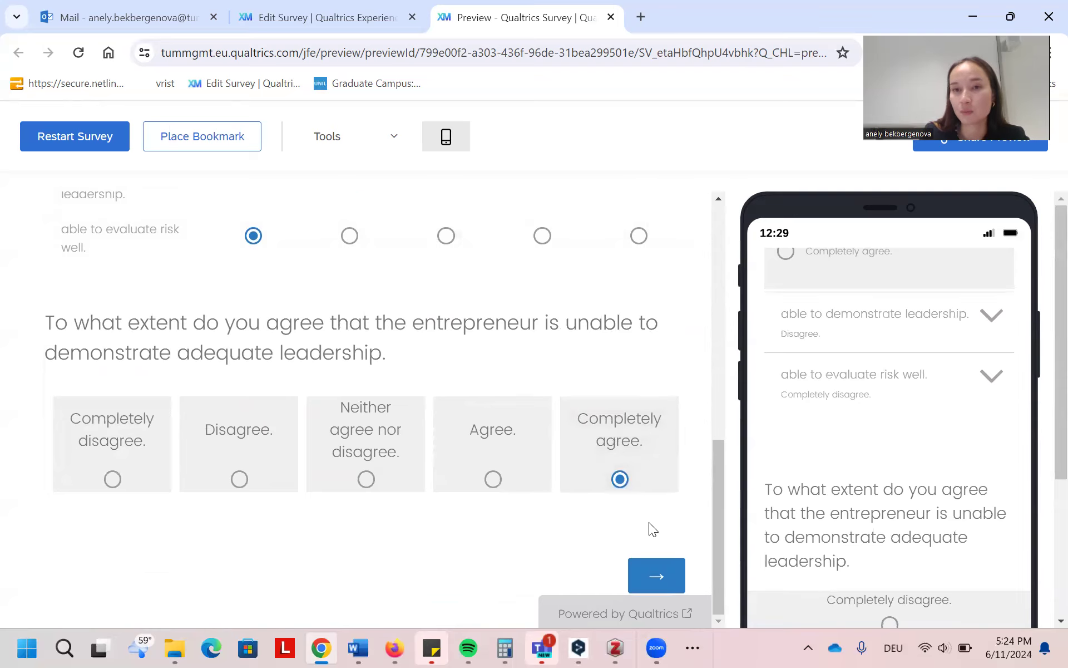
click(670, 577)
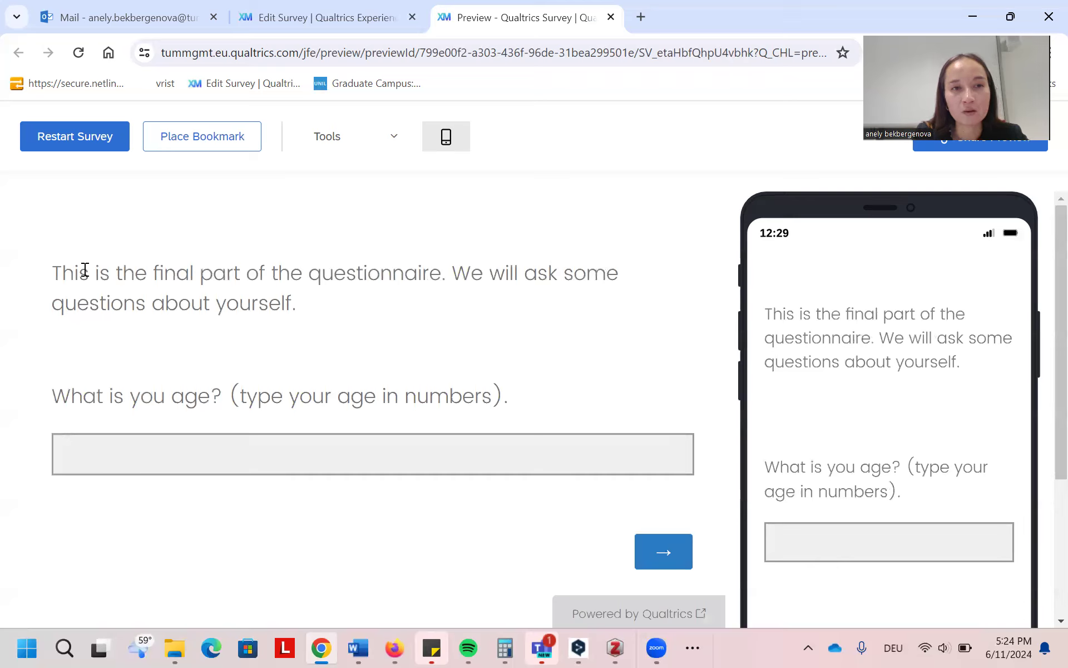
Read the introduction to the final part of the questionnaire, enter 100 as the age, and submit the page.
drag(72, 271, 310, 305)
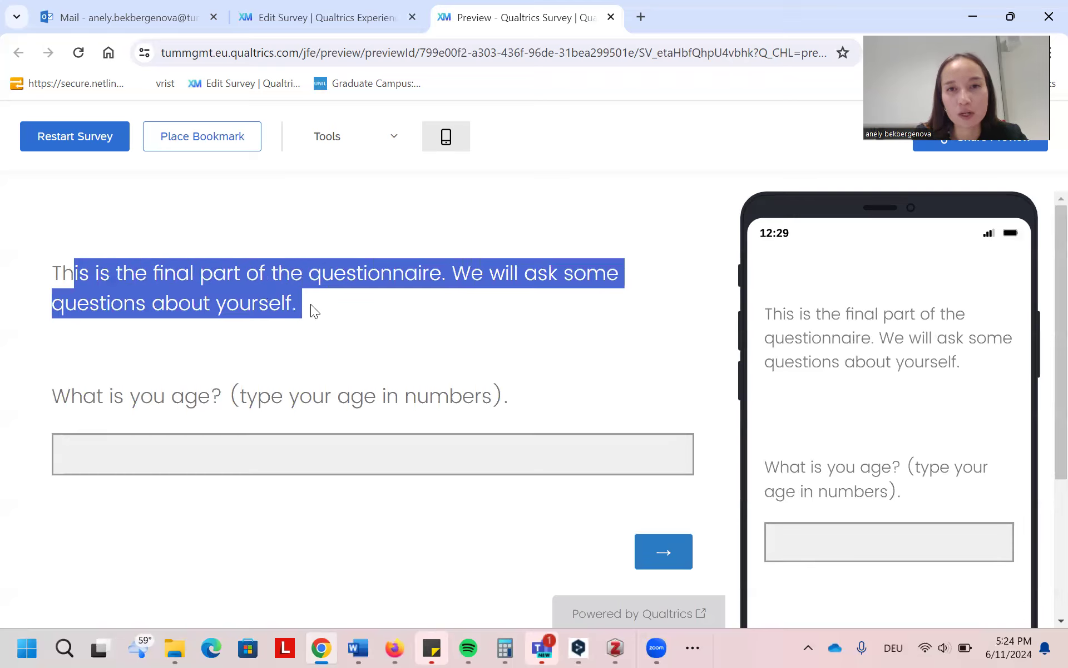
click(159, 442)
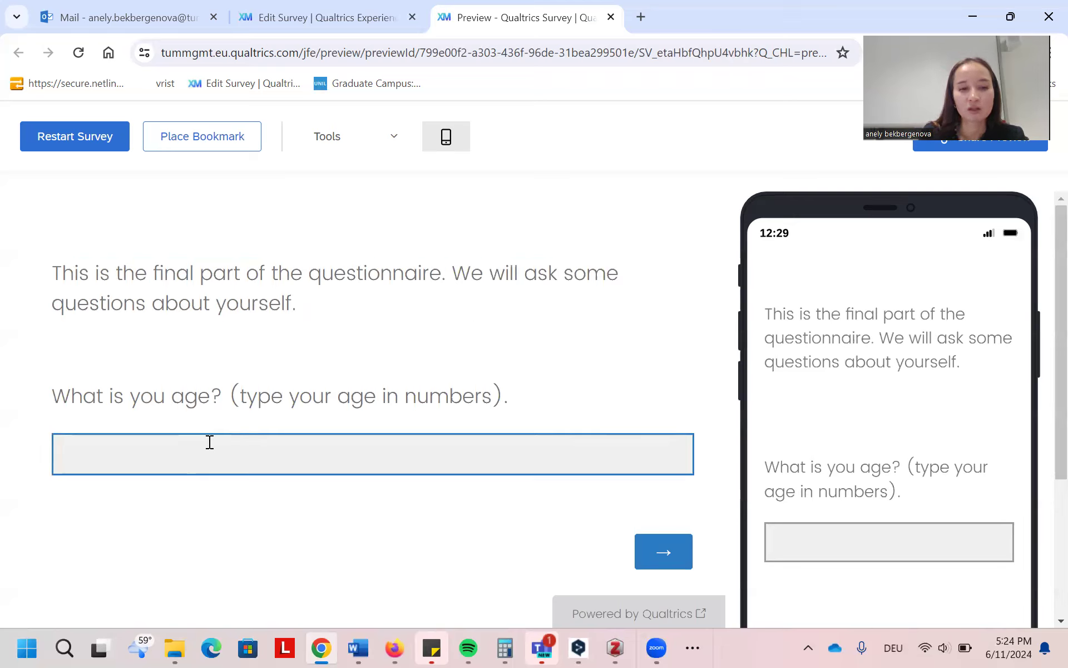
text(100)
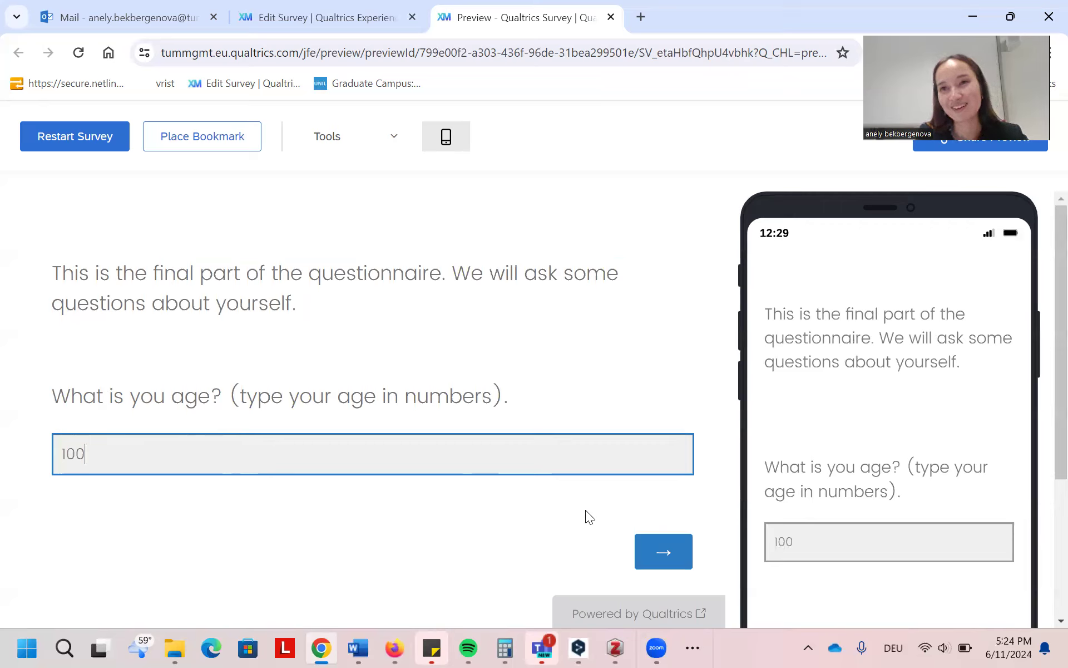
click(660, 546)
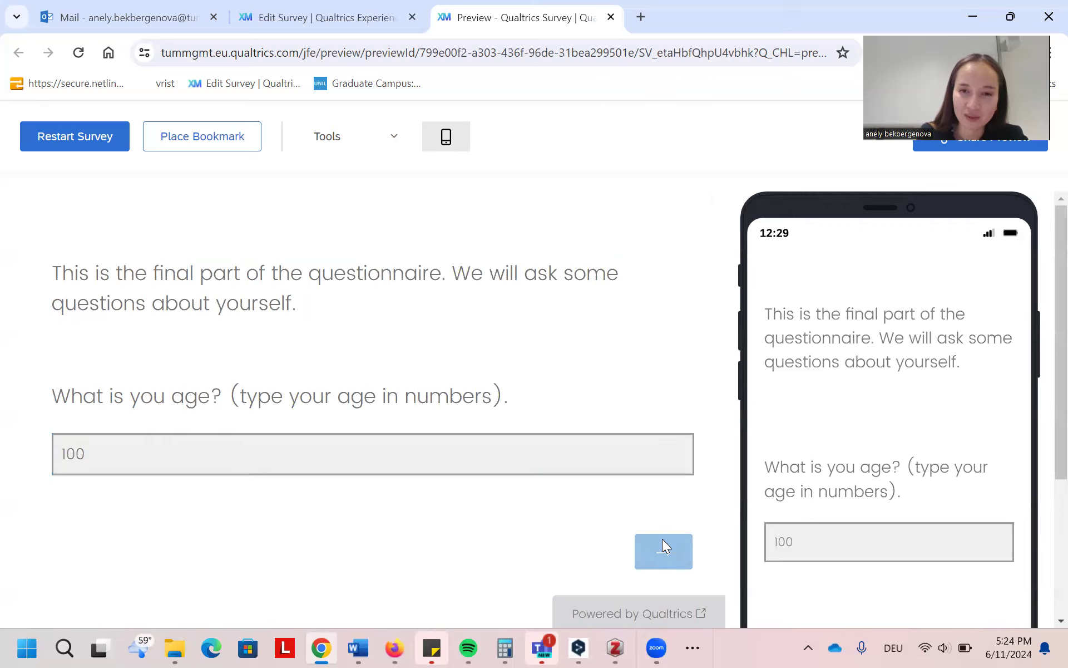
Examine the thank-you page in the preview, including its timing metrics and whether it can be submitted.
click(412, 293)
scroll(556, 434, down, 1)
click(584, 517)
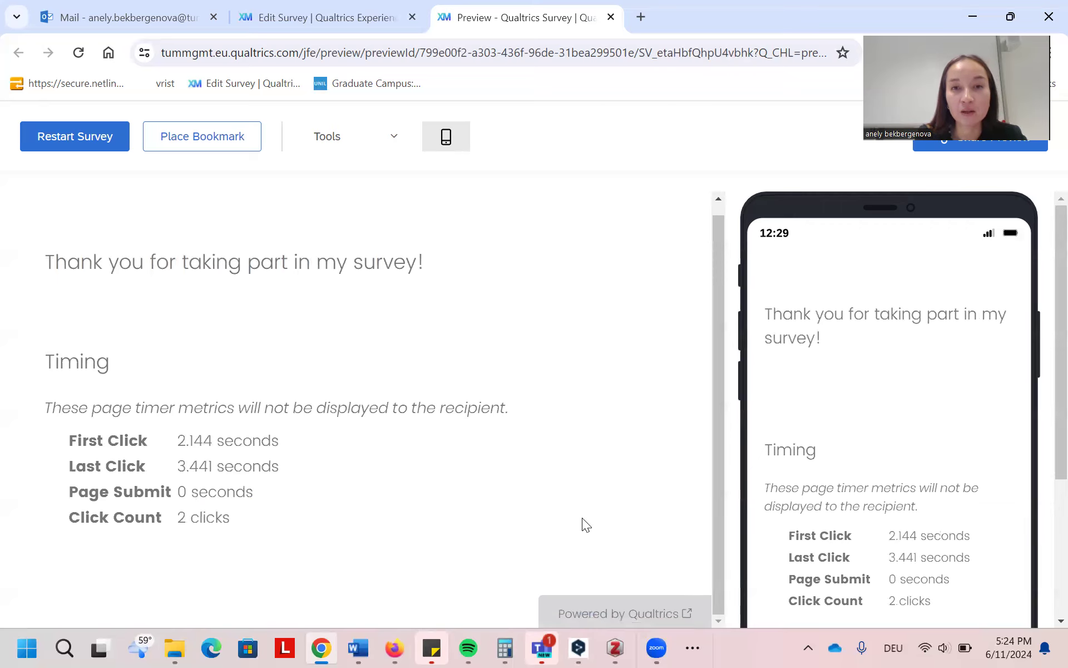
click(617, 518)
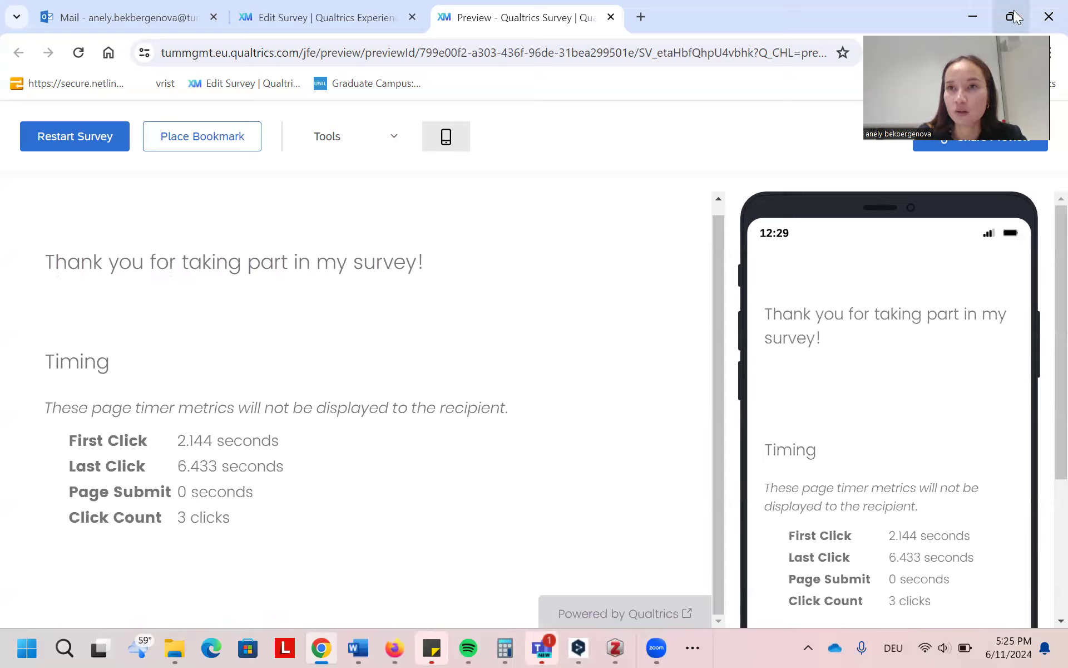
drag(1006, 27, 765, 81)
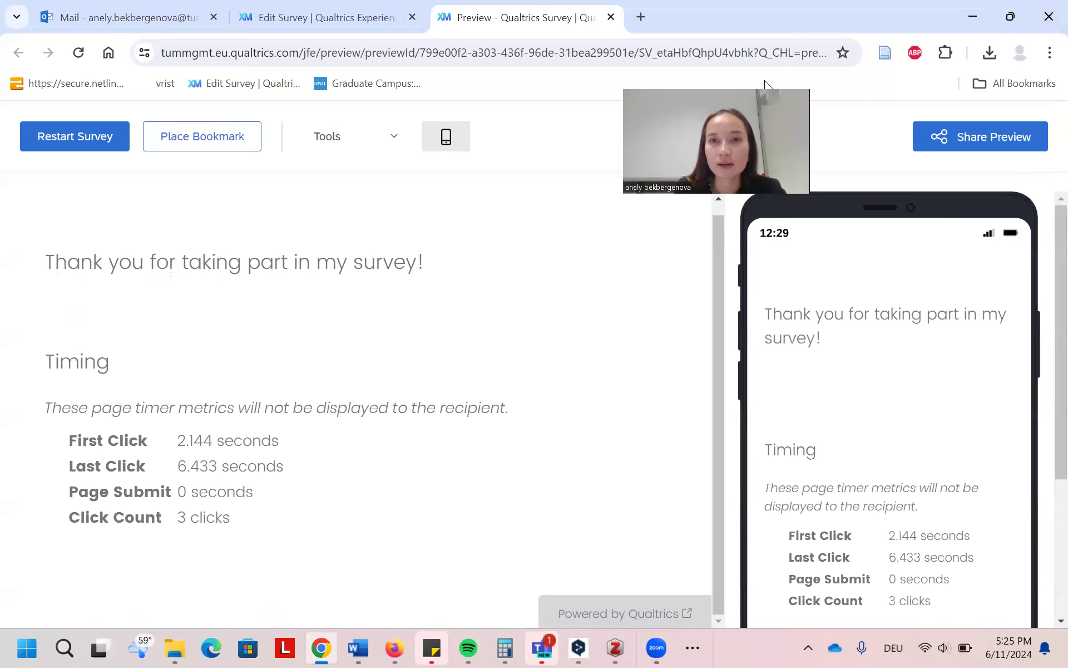
Close the survey preview and delete timing question Q5 from the Thank you block in the survey builder.
click(611, 17)
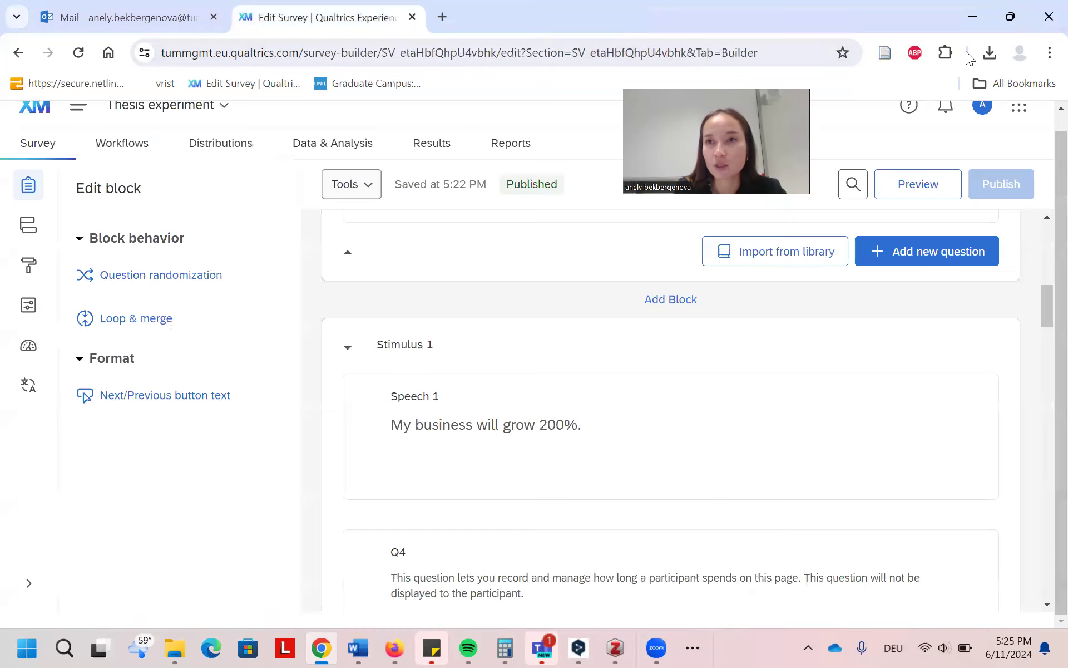
scroll(675, 369, down, 15)
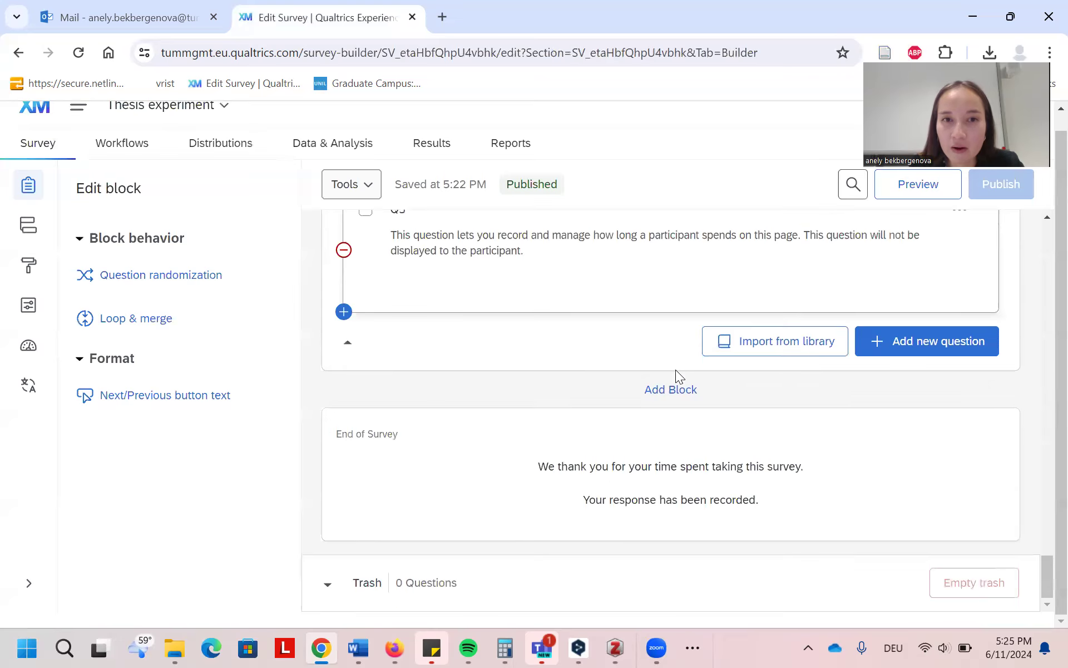
scroll(675, 370, up, 3)
scroll(543, 469, up, 3)
scroll(570, 462, down, 3)
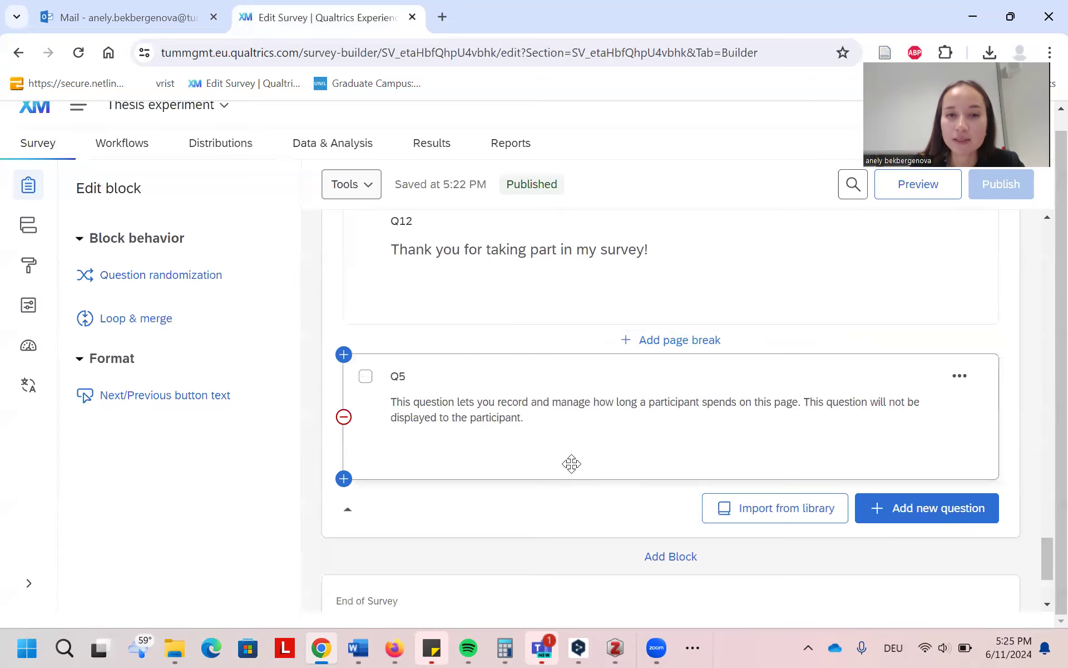
click(344, 416)
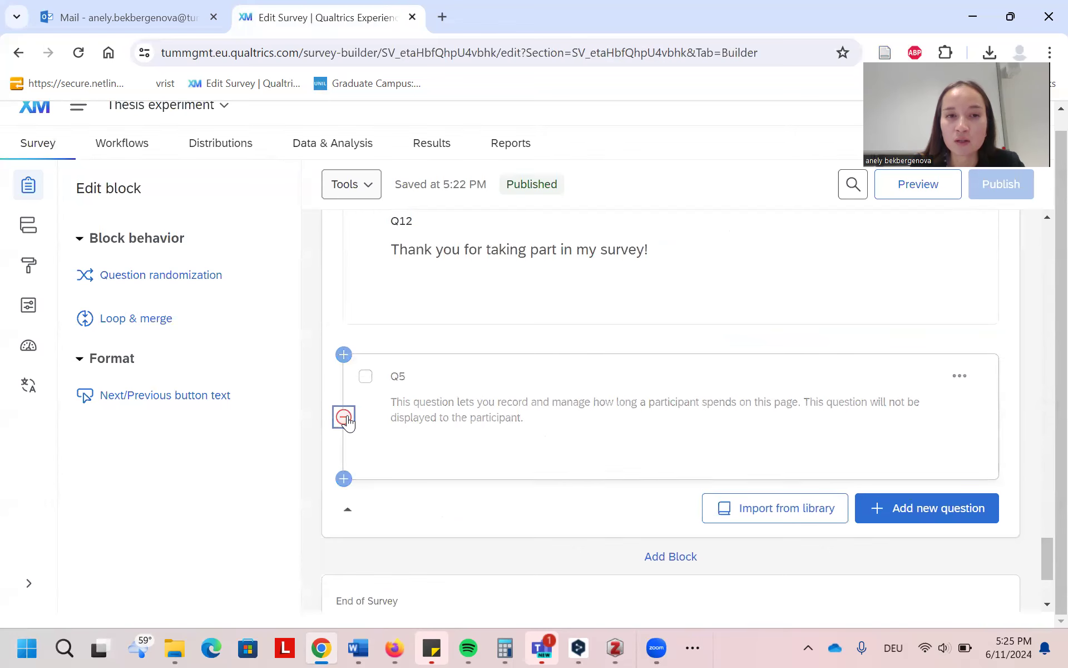
Open the Speech 1 text of the Stimulus 1 block in the Rich Content Editor.
scroll(471, 427, up, 3)
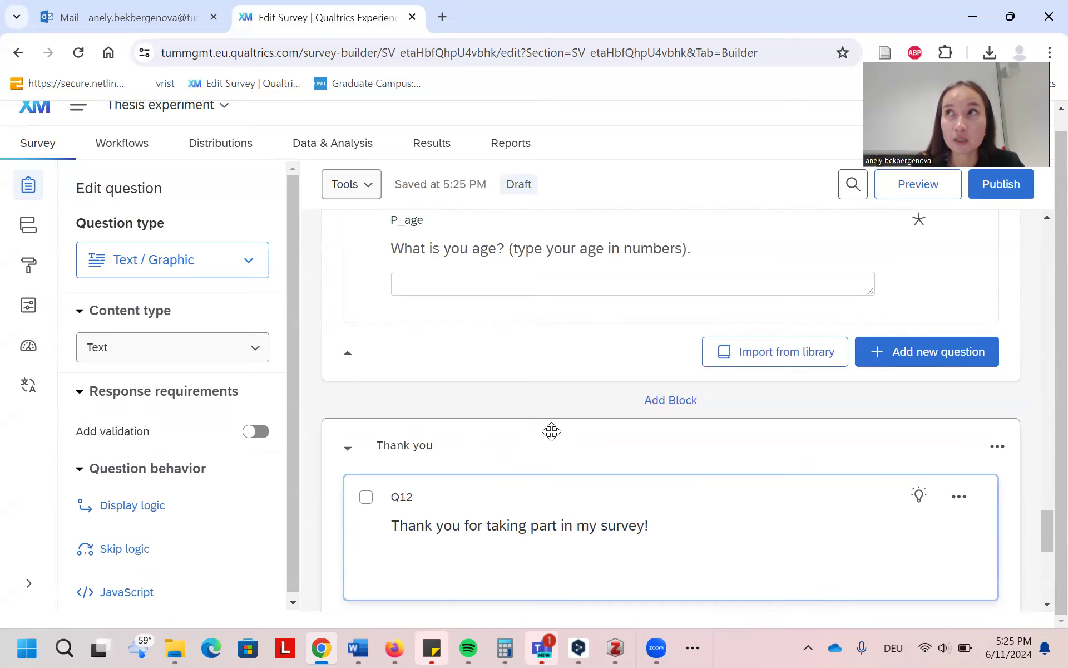
scroll(561, 418, up, 10)
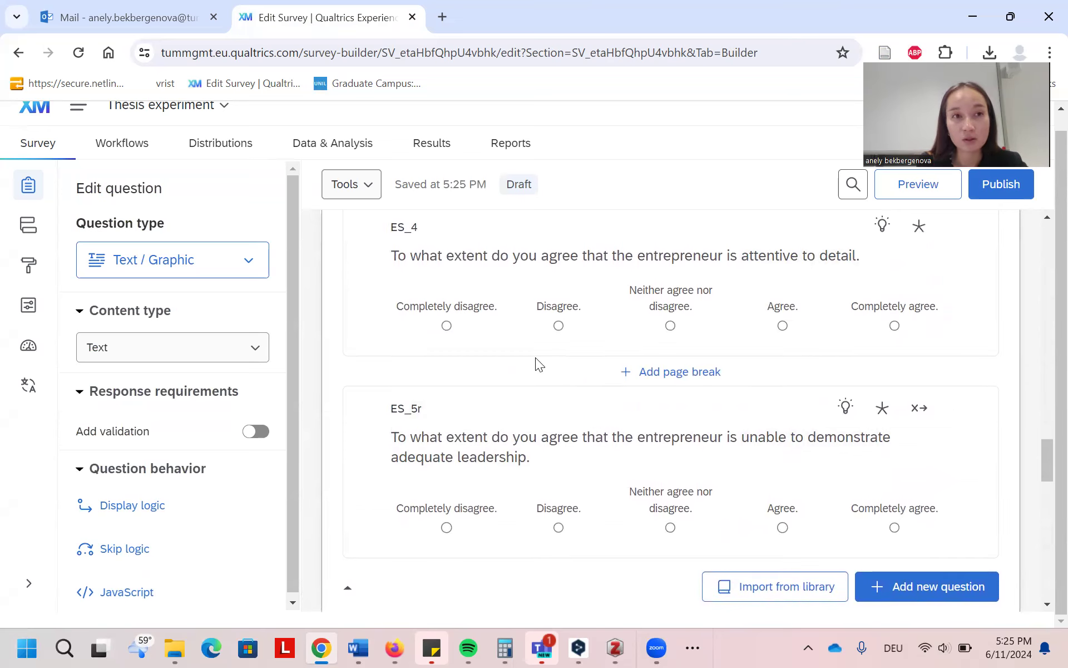
scroll(537, 372, up, 5)
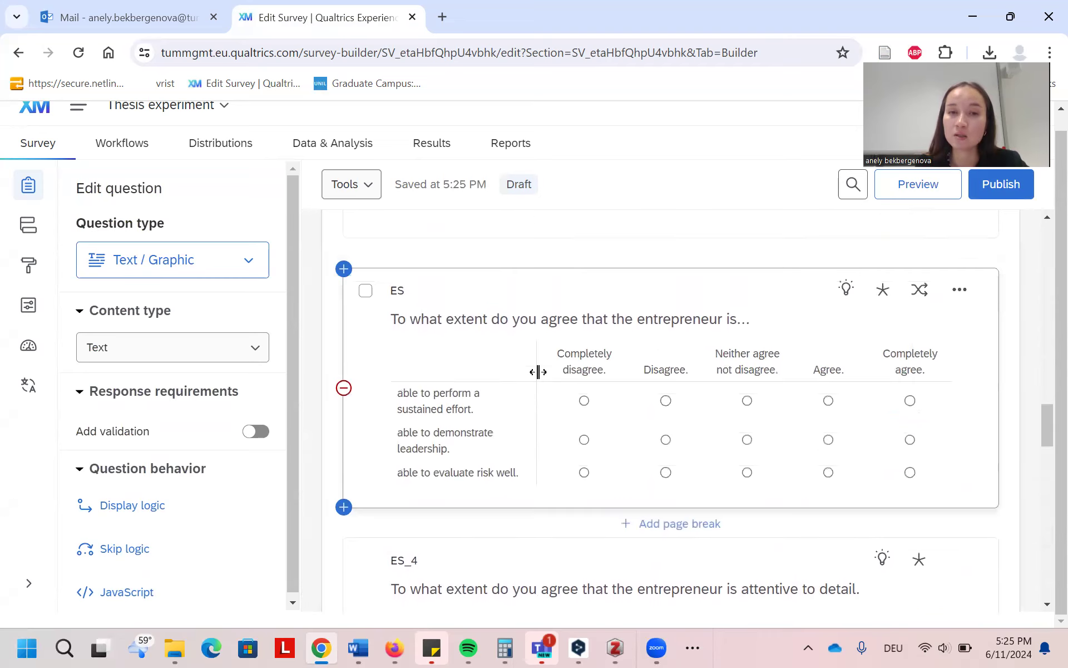
scroll(538, 372, up, 10)
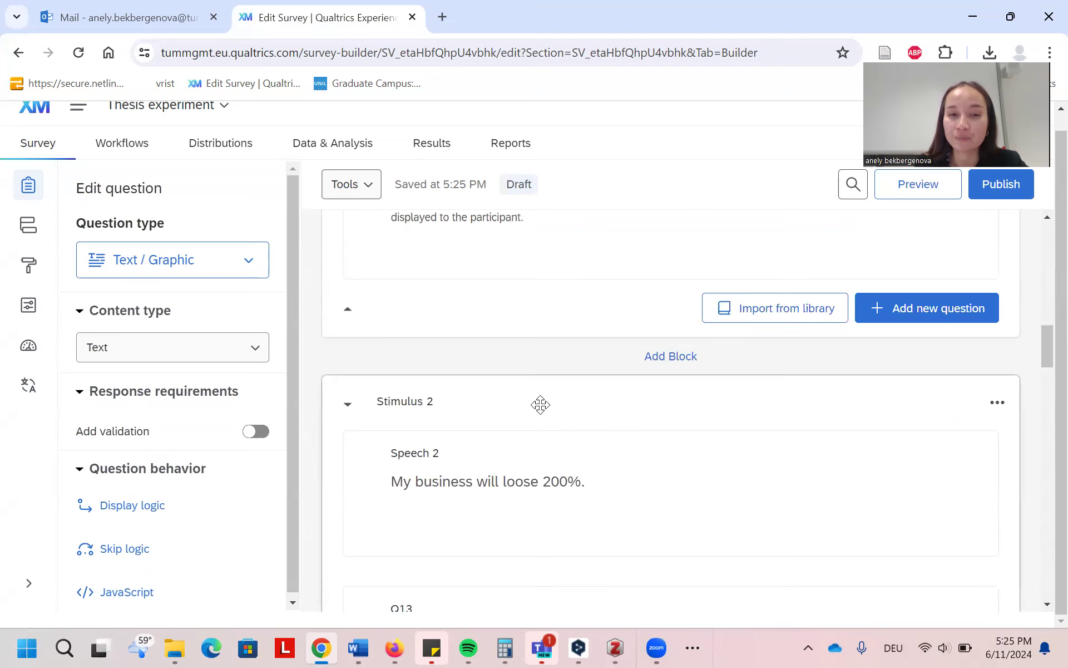
scroll(633, 343, up, 4)
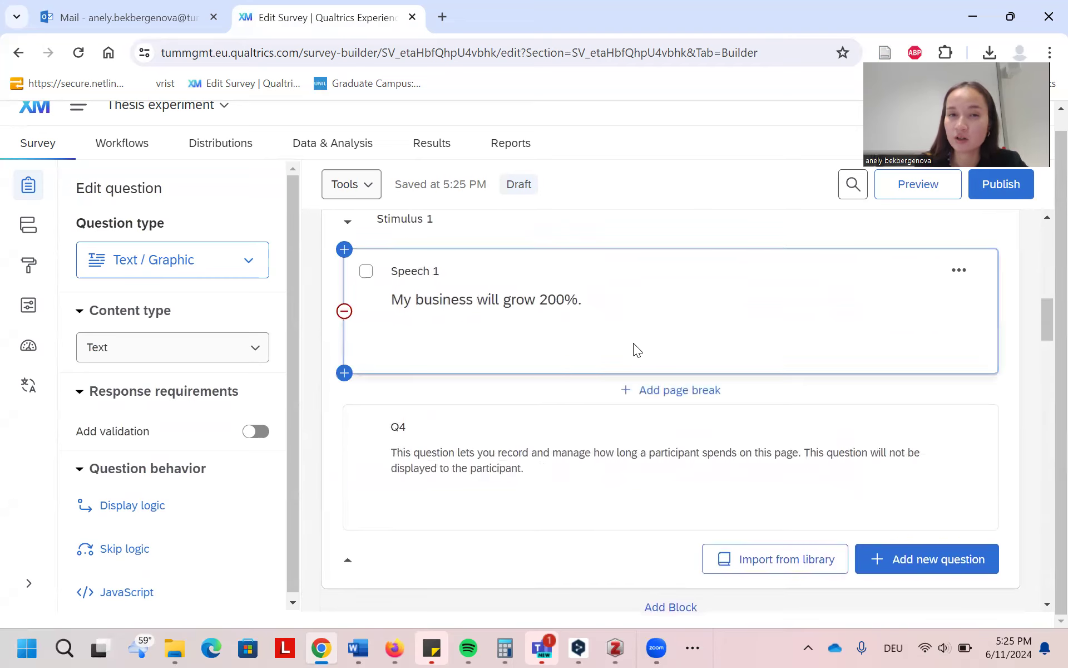
click(650, 299)
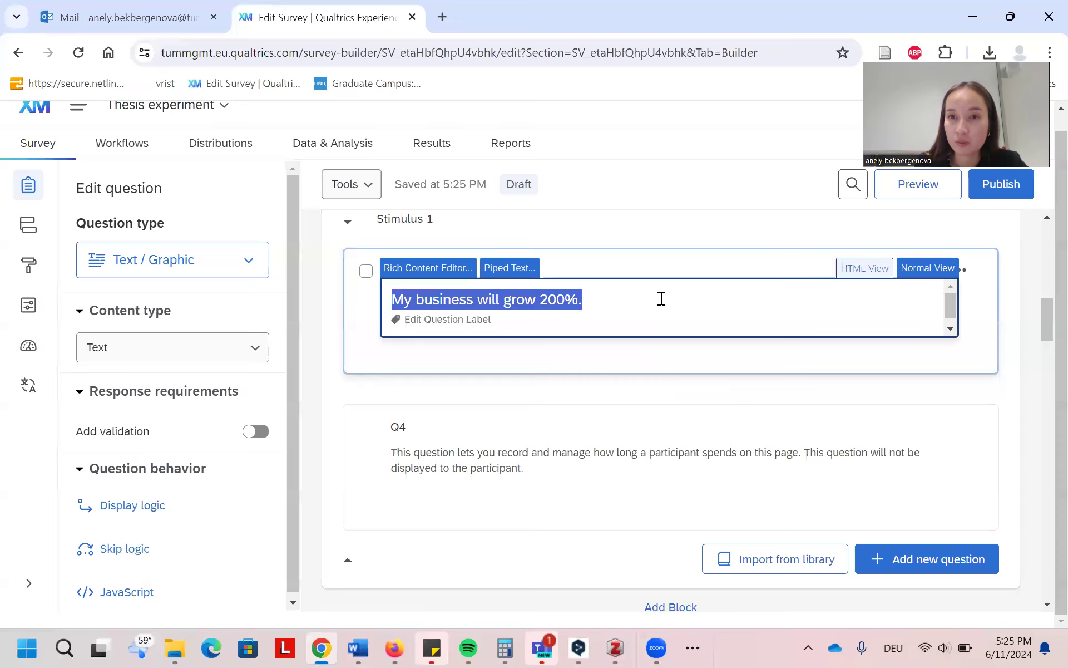
click(461, 275)
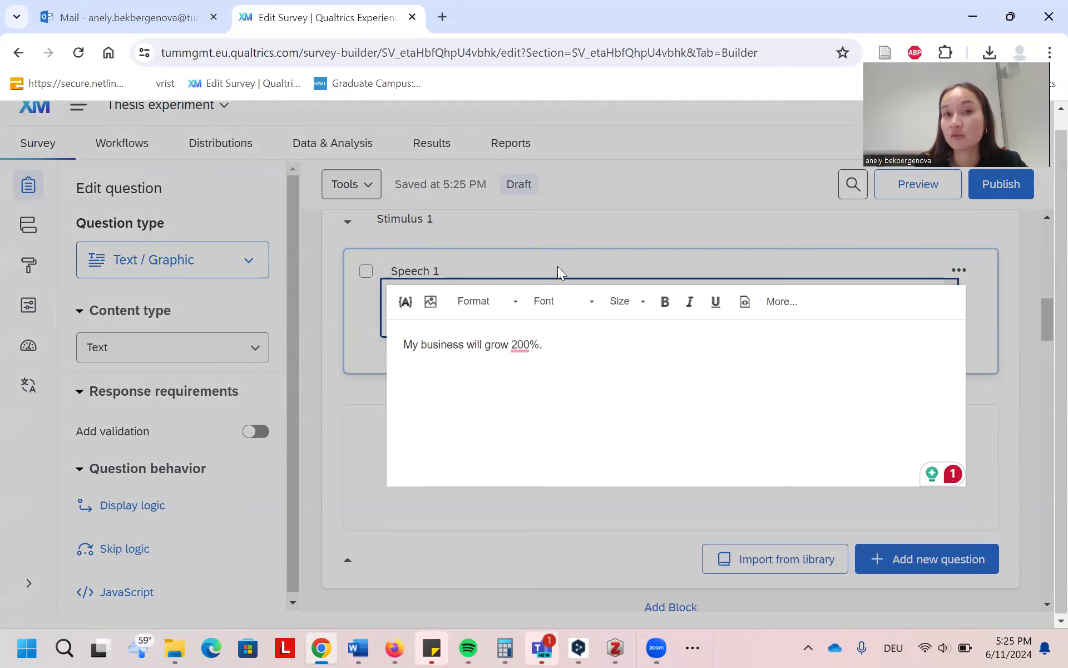
Close the Rich Content Editor of Speech 1, inspect the question text in HTML view, and leave text editing.
click(584, 225)
scroll(582, 240, up, 2)
click(623, 462)
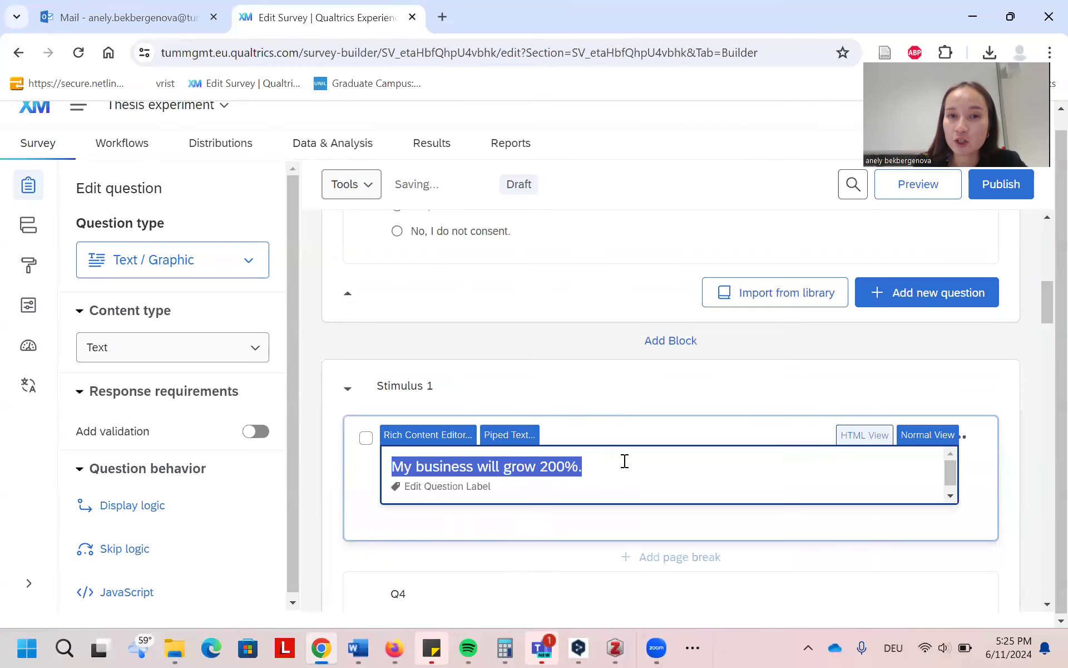
click(868, 437)
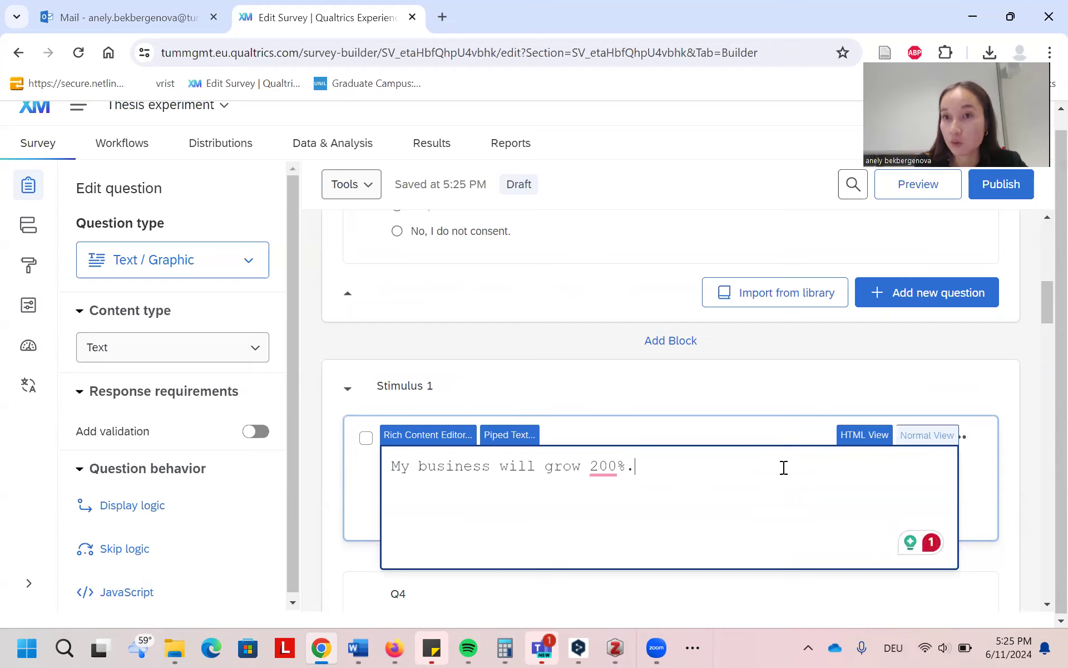
click(768, 390)
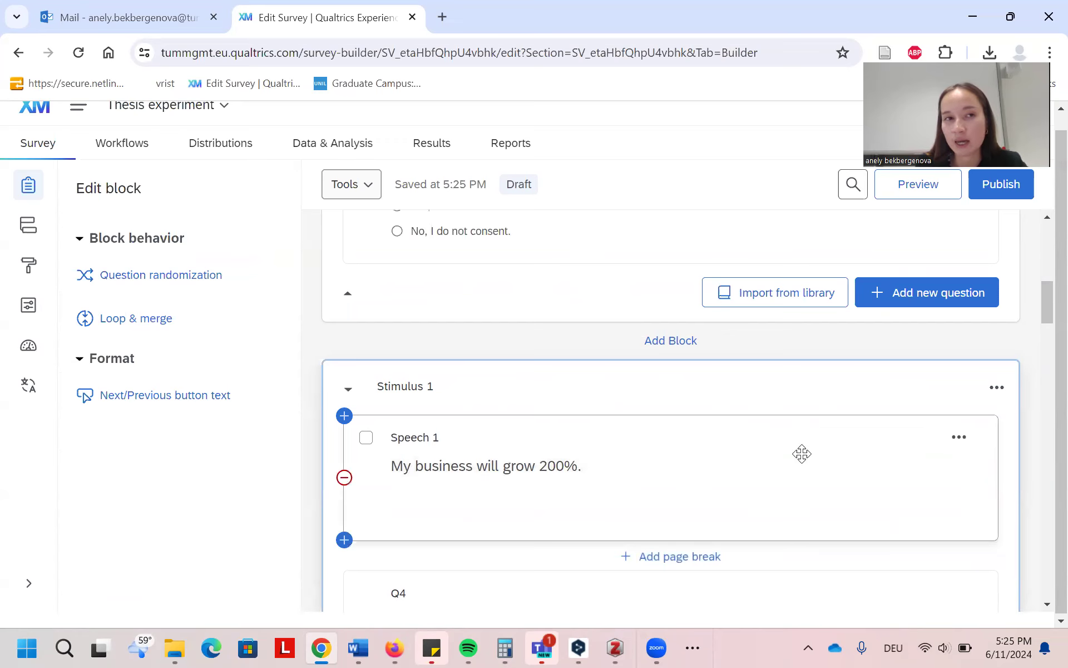
Publish the Thesis experiment survey with the default version description.
scroll(815, 451, up, 3)
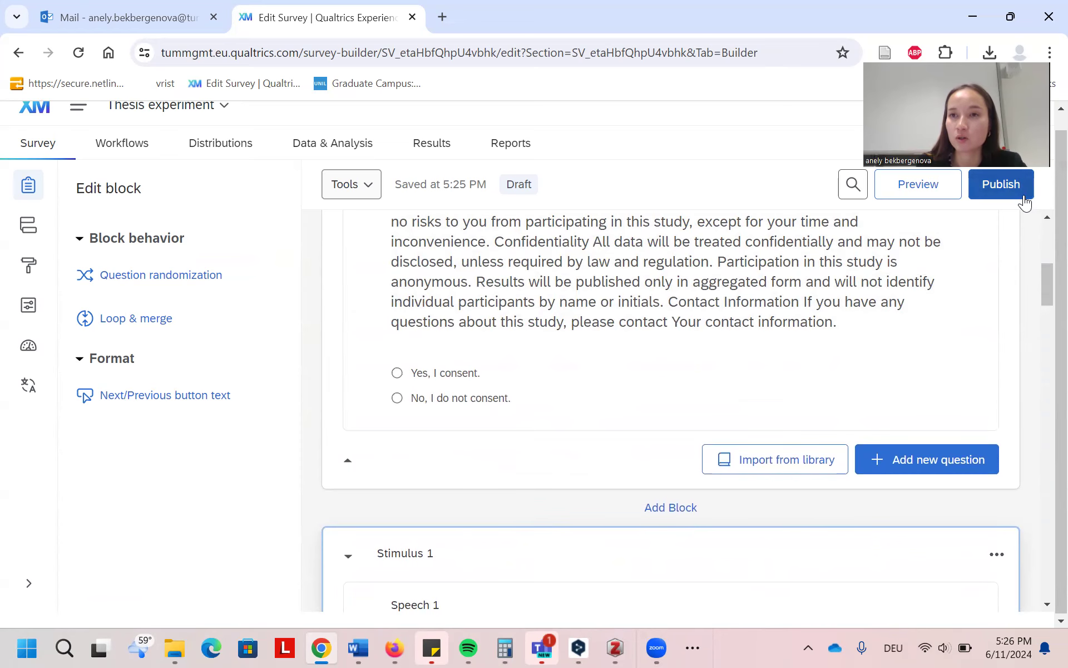
click(1022, 194)
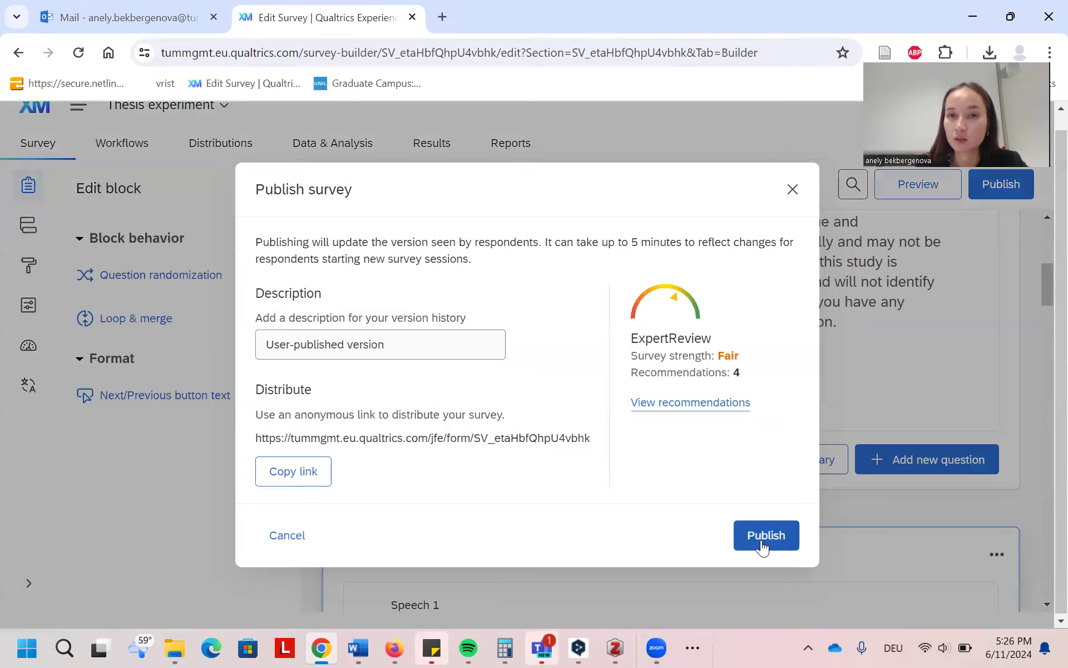
click(766, 535)
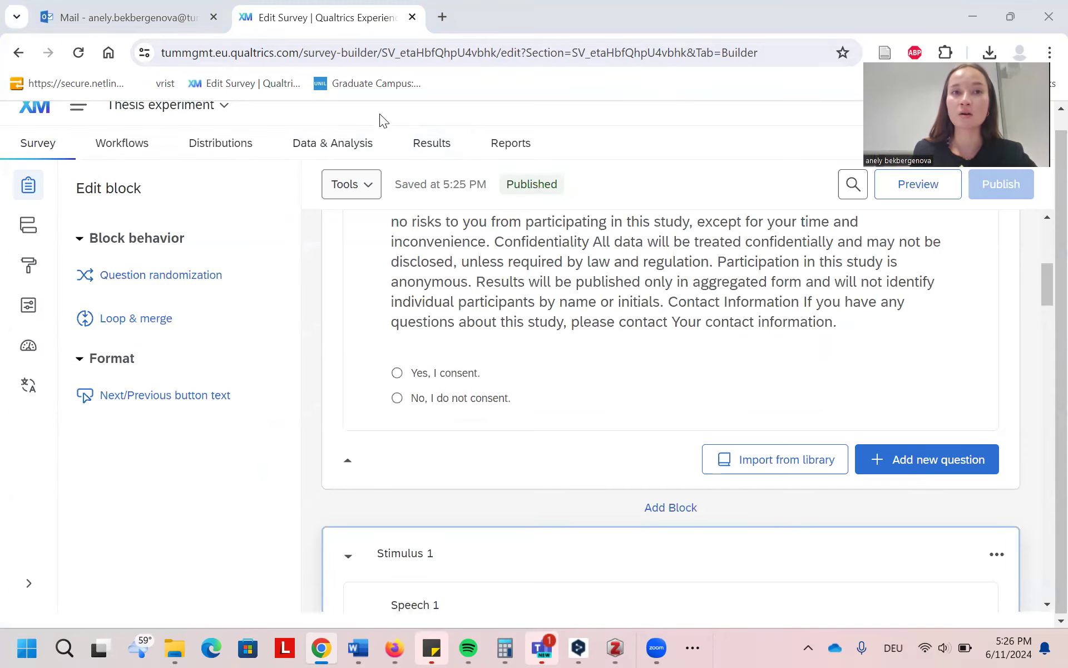
Set up an export of the survey's response data in Excel format with all fields and numeric values.
click(334, 144)
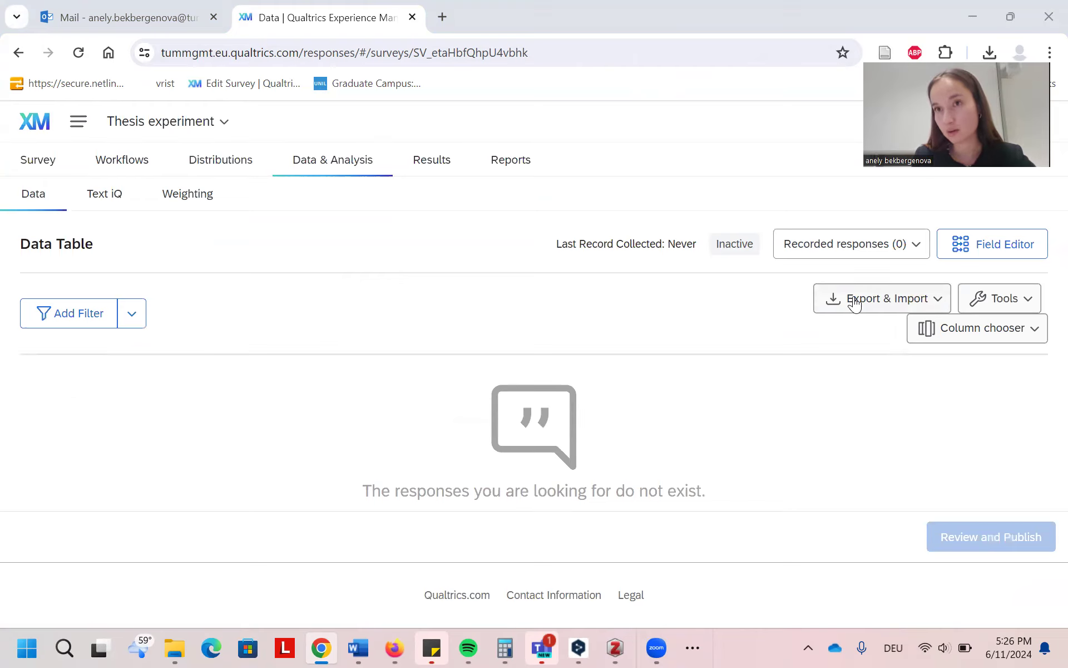
click(855, 302)
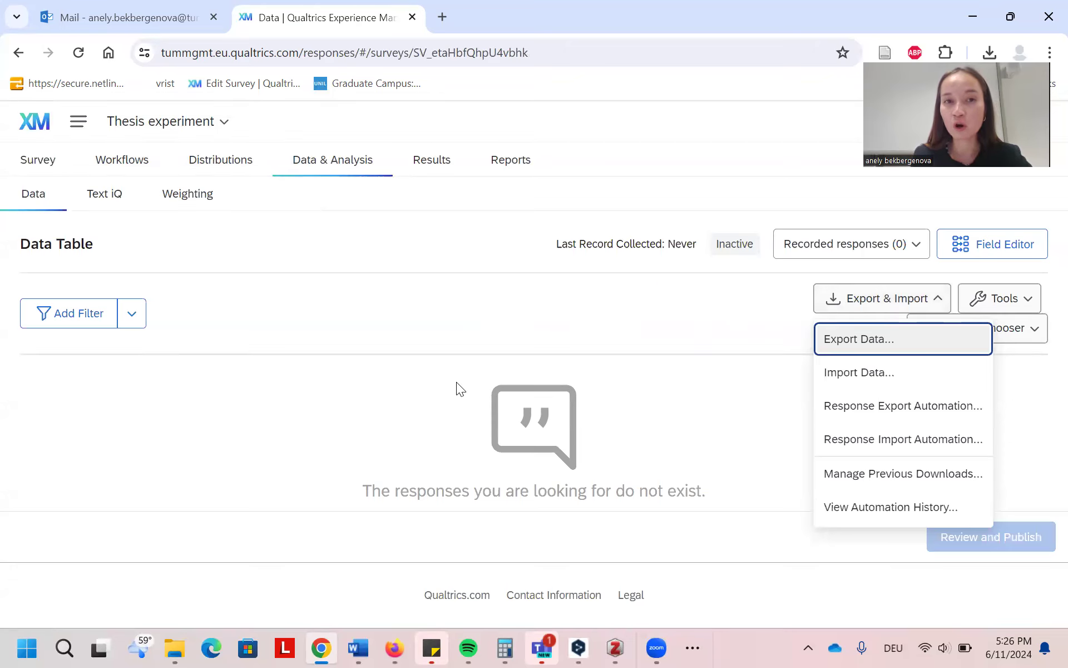
click(871, 347)
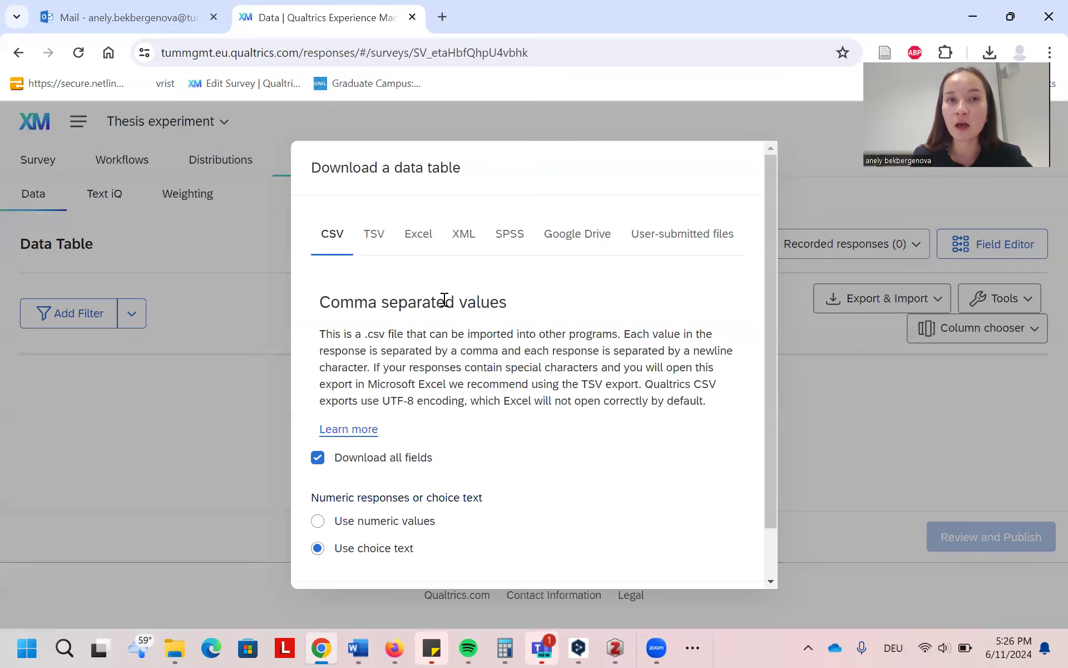
click(418, 243)
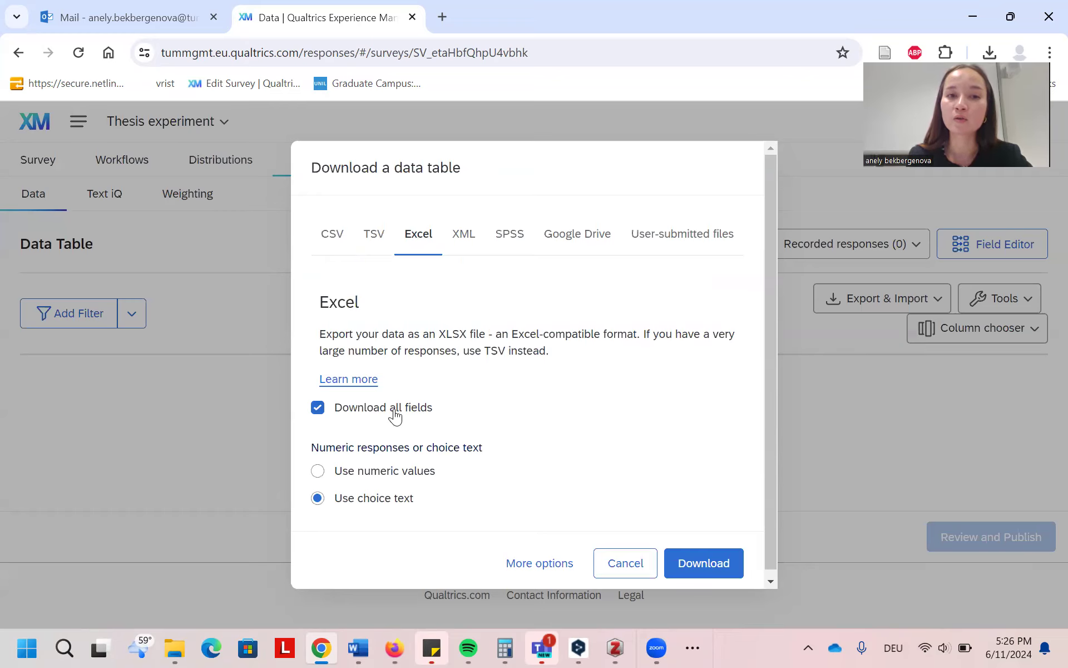
click(389, 472)
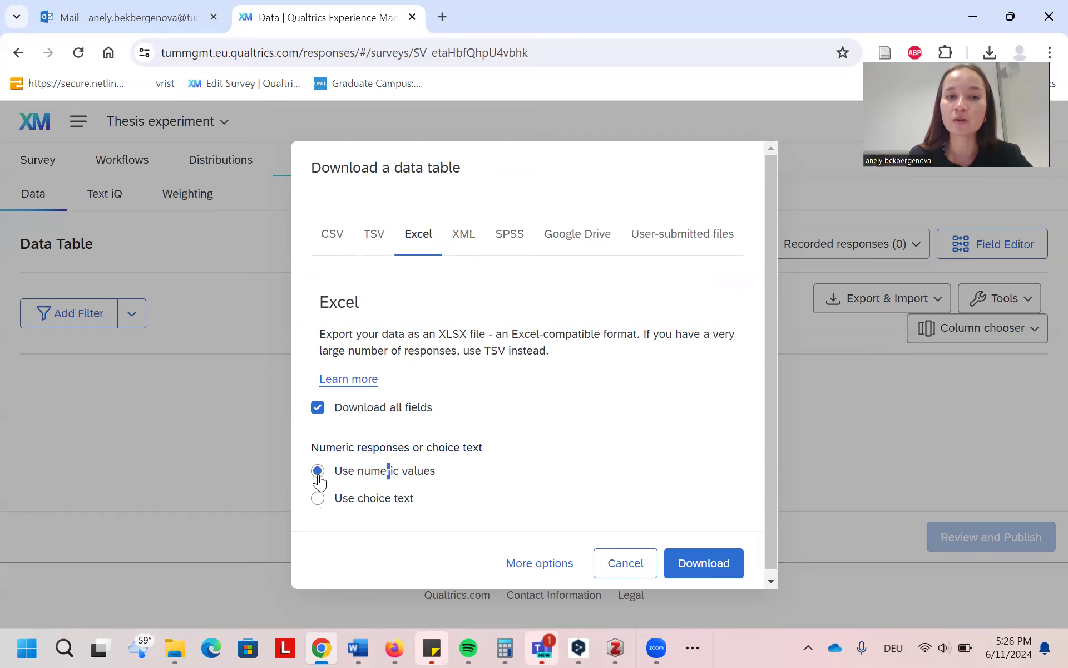
Include viewing order data for randomized surveys among the additional export options, and cancel the data download.
click(538, 563)
scroll(537, 503, down, 3)
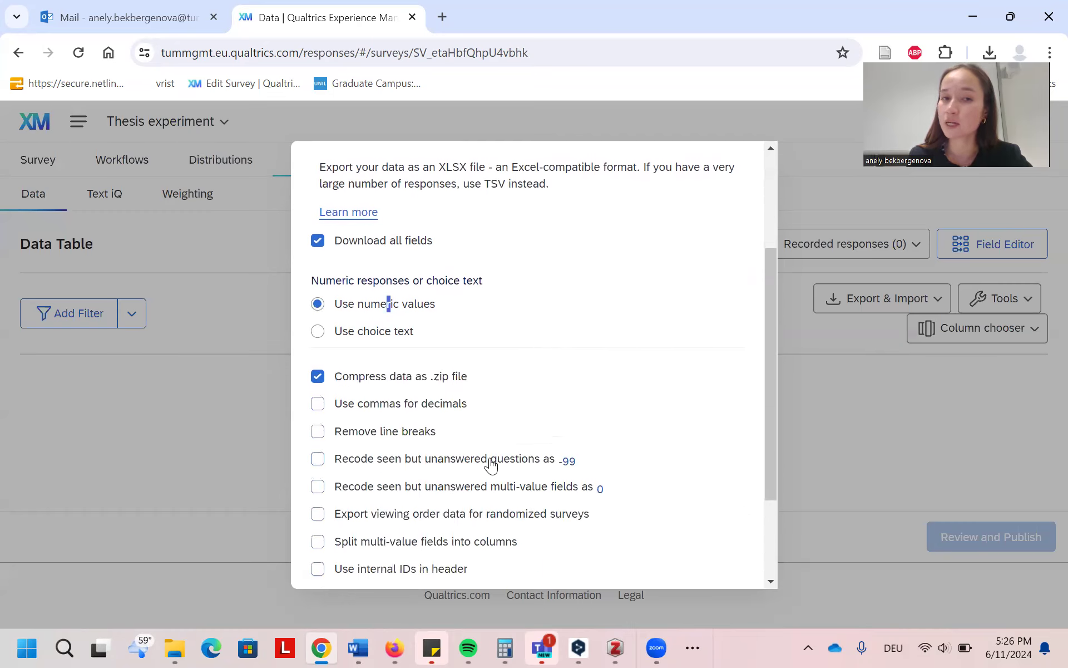
scroll(490, 460, down, 1)
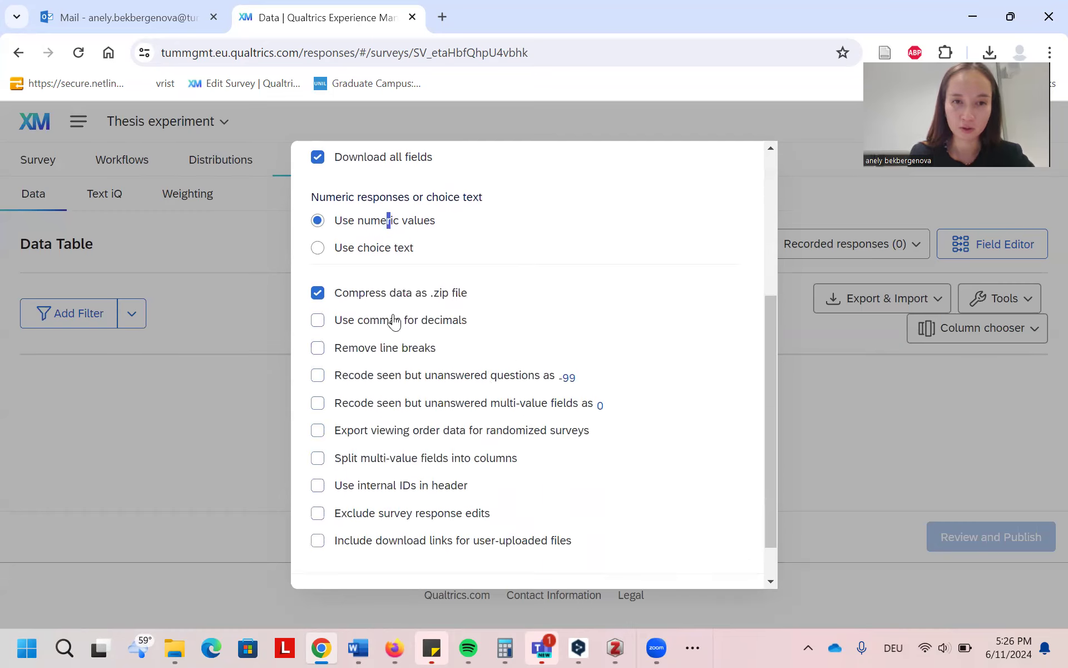
click(318, 431)
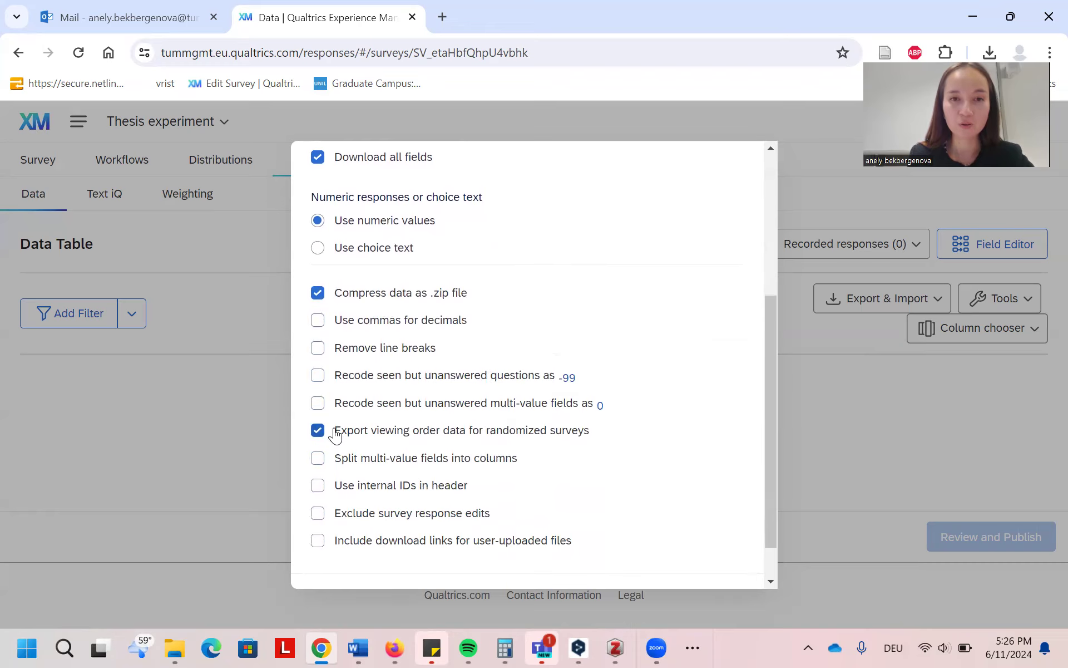
scroll(601, 427, down, 1)
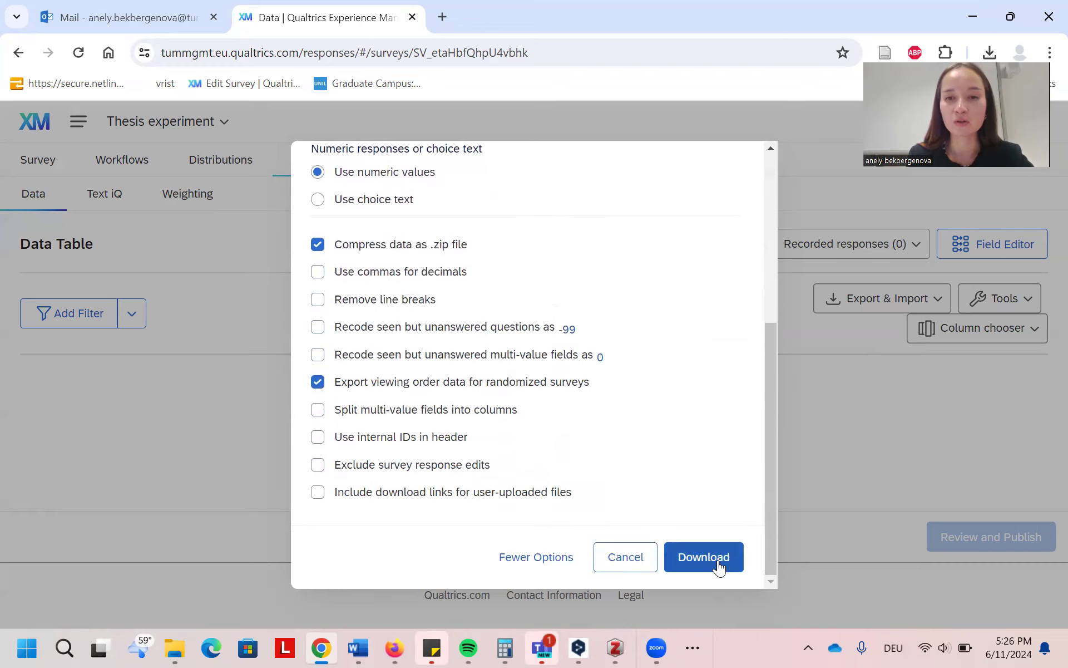
click(637, 563)
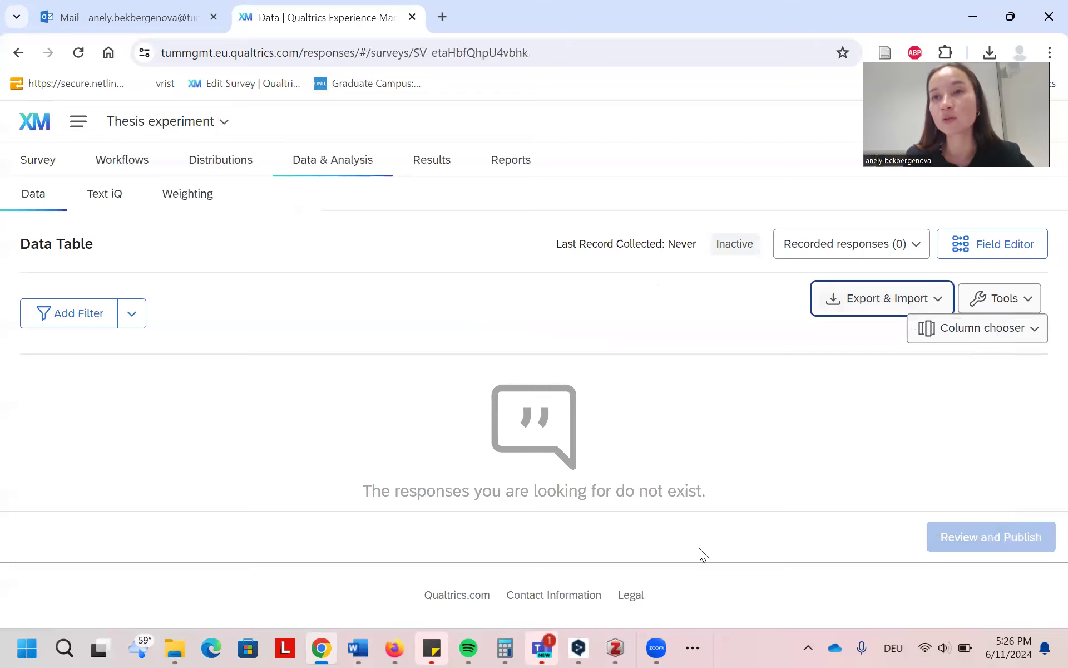